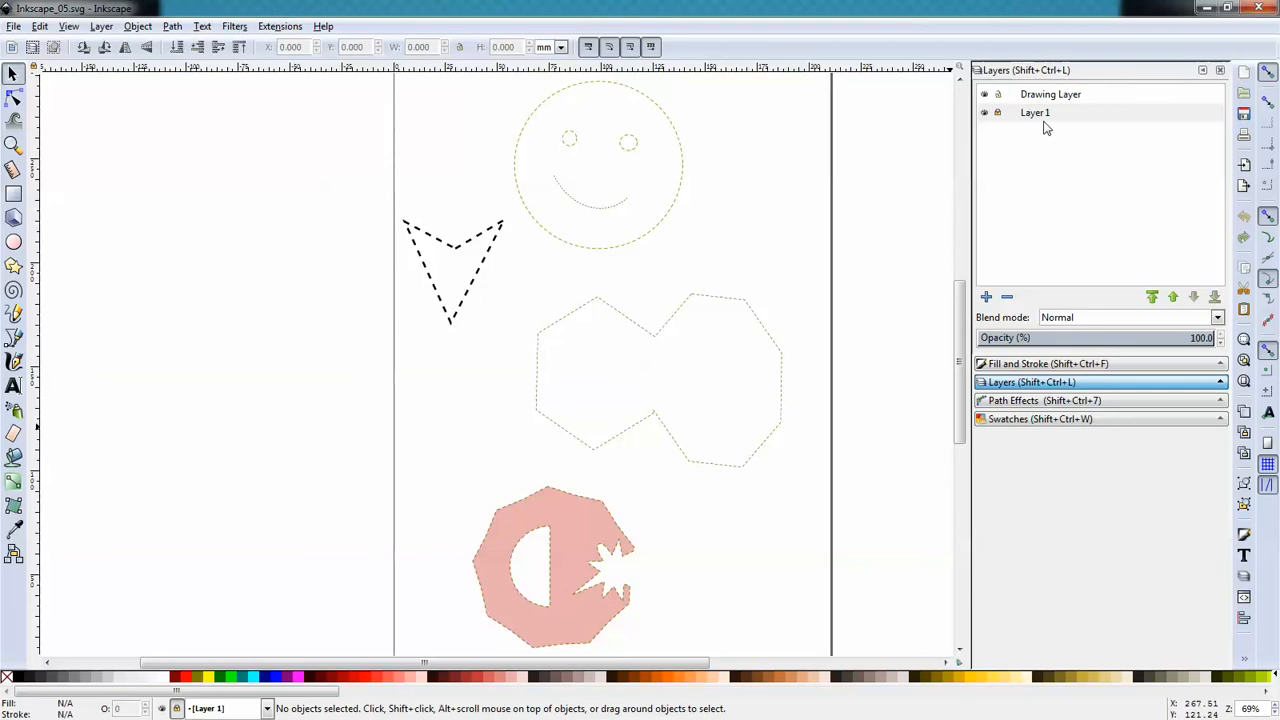
Step: On Drawing Layer, draw a trial ellipse over the smiley, make it a whole ellipse instead of an arc, and delete it
click(1055, 96)
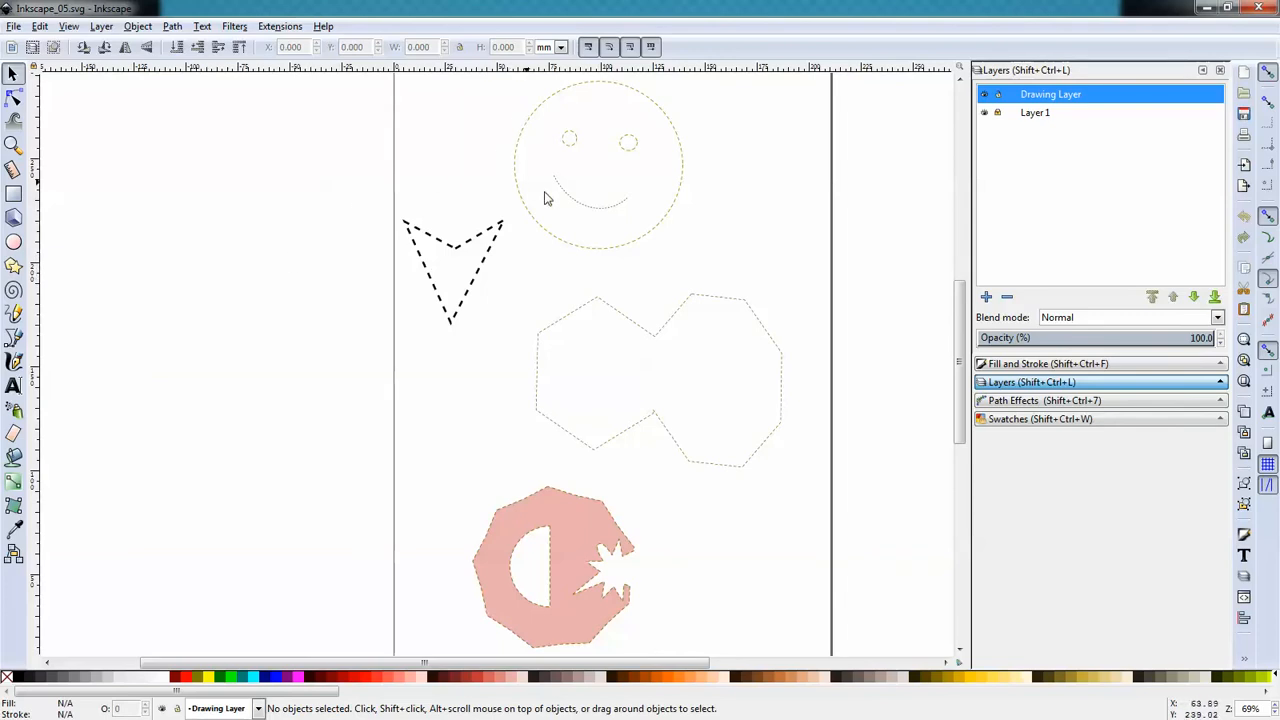
click(14, 243)
mouse_move(527, 108)
mouse_down()
mouse_move(557, 129)
mouse_move(618, 236)
mouse_move(646, 309)
mouse_move(664, 401)
mouse_move(653, 411)
mouse_up()
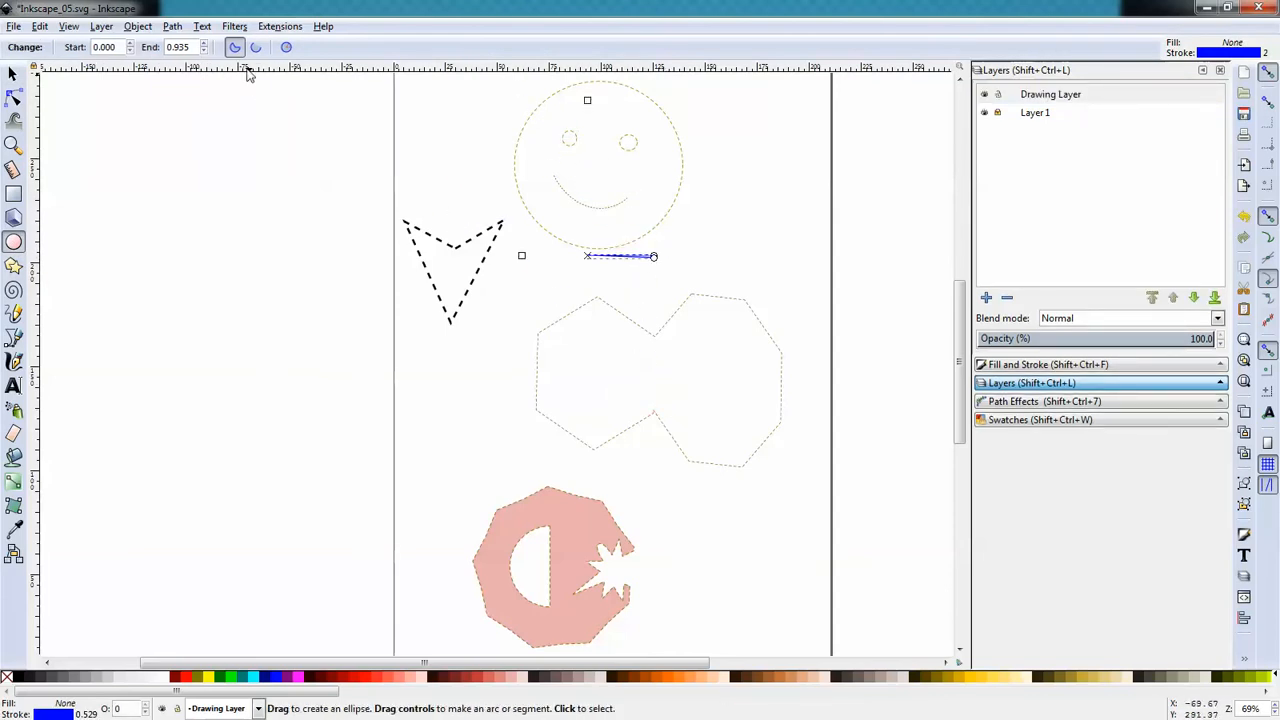
click(286, 48)
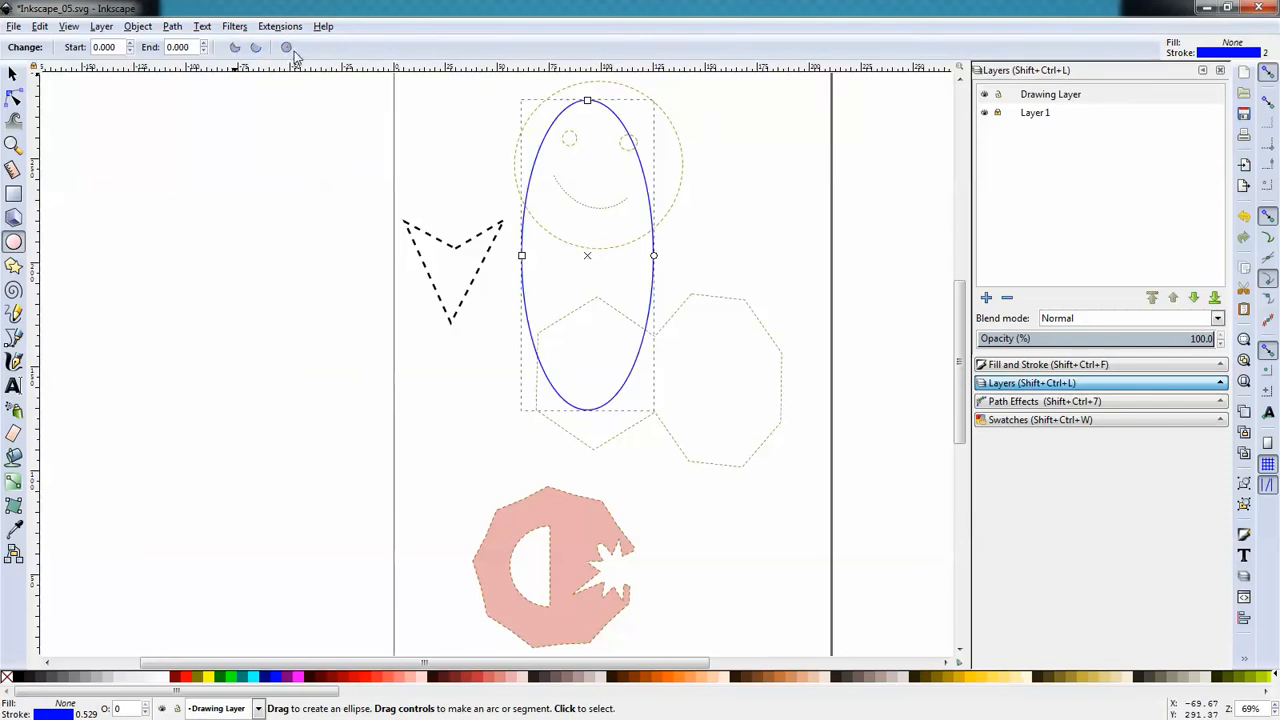
key(Delete)
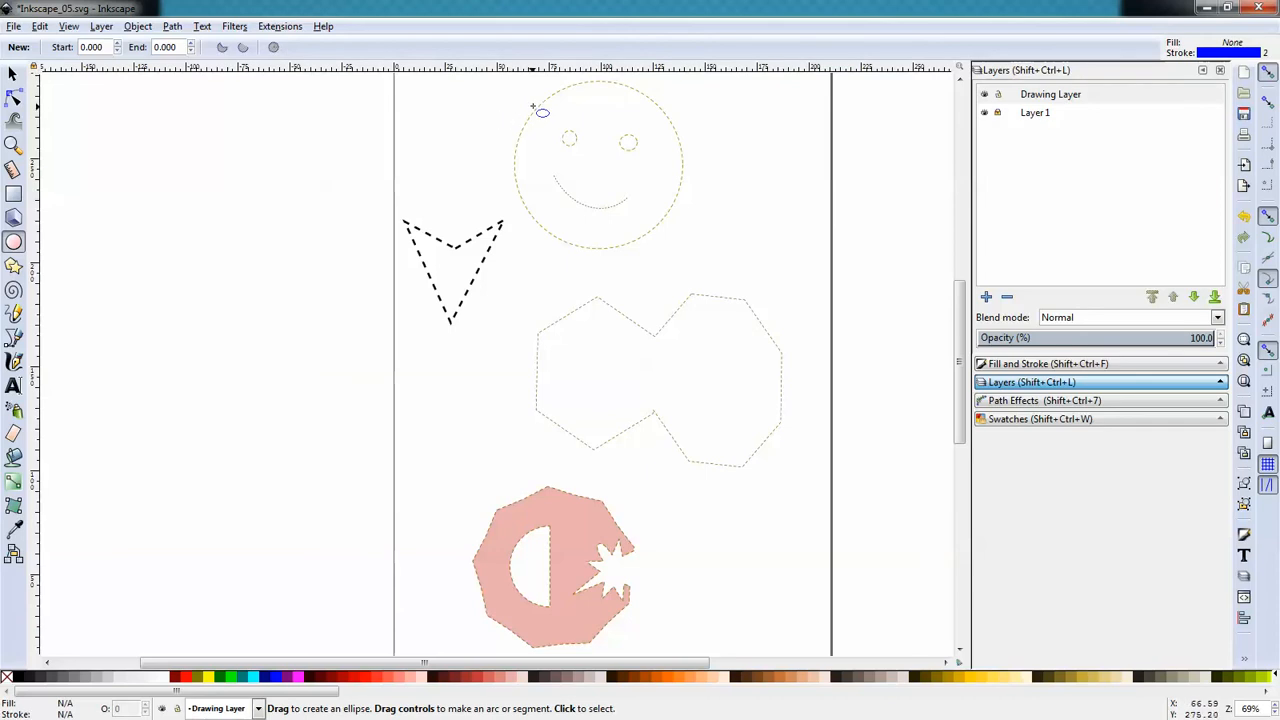
Step: Trace the smiley's face (about 84 x 79 mm) and both eyes with ellipses, and its smile with a curved path about 36 mm wide
drag(515, 87, 687, 250)
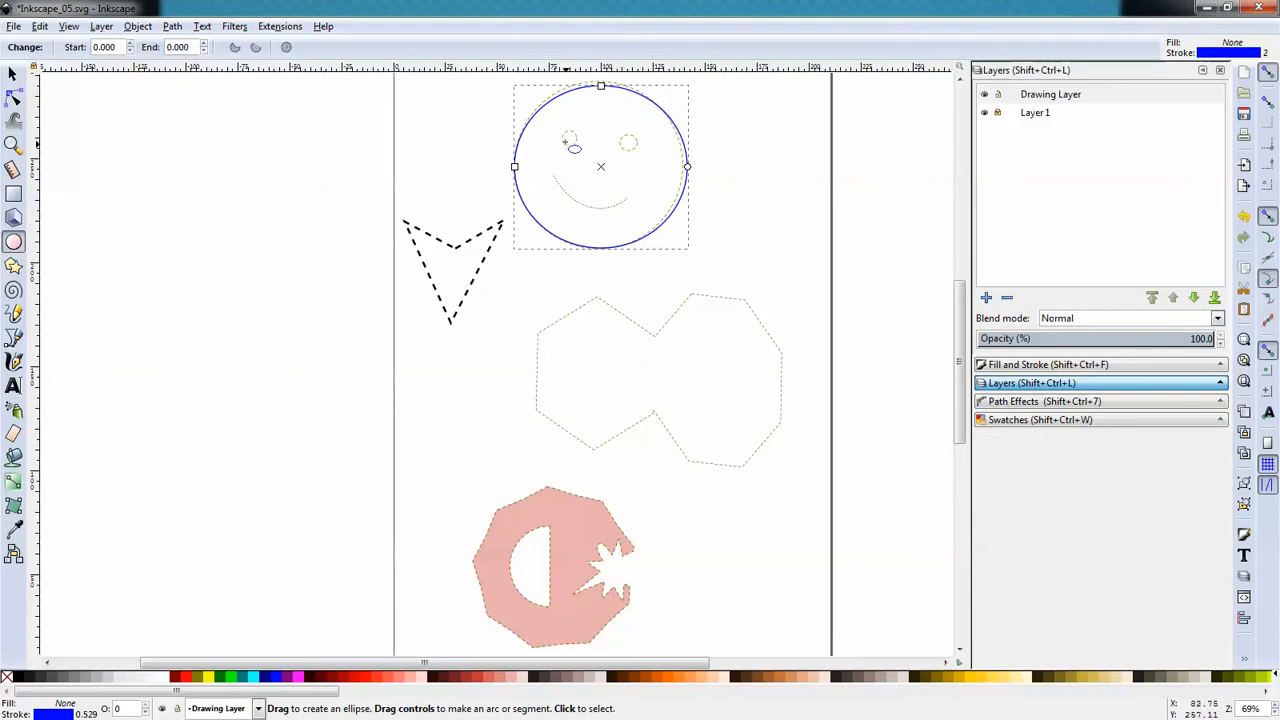
drag(562, 129, 643, 153)
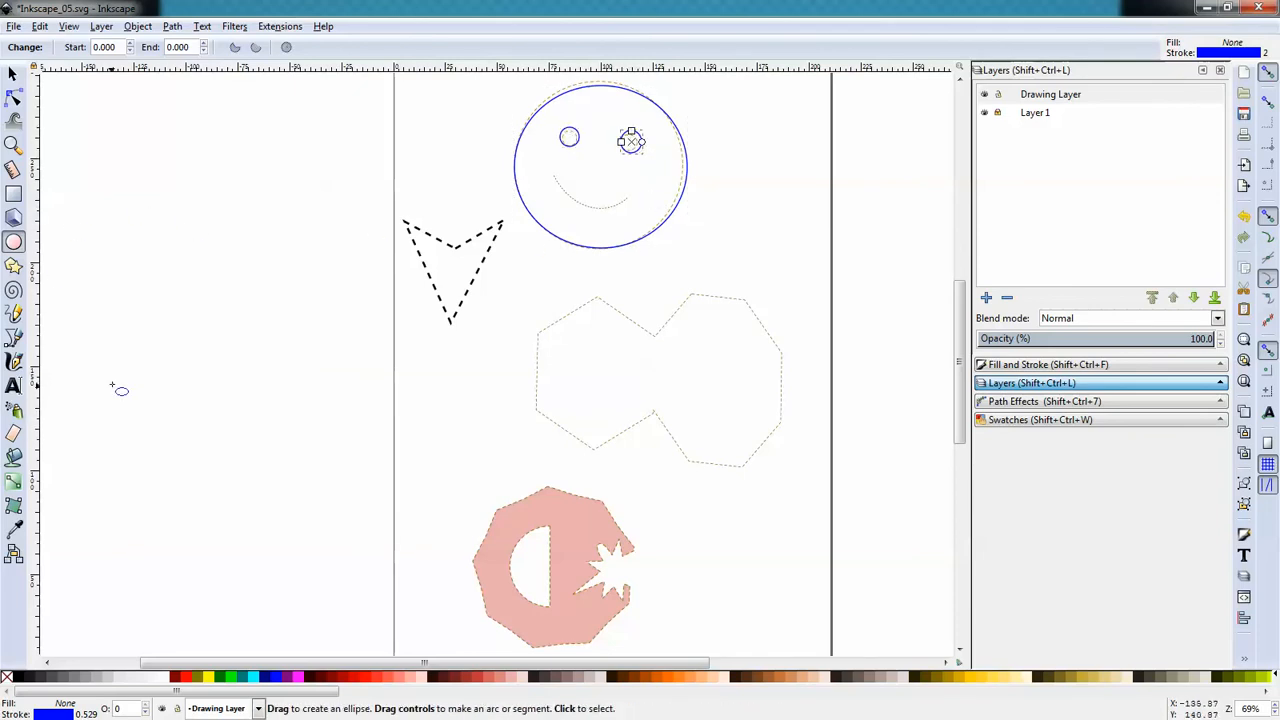
click(14, 340)
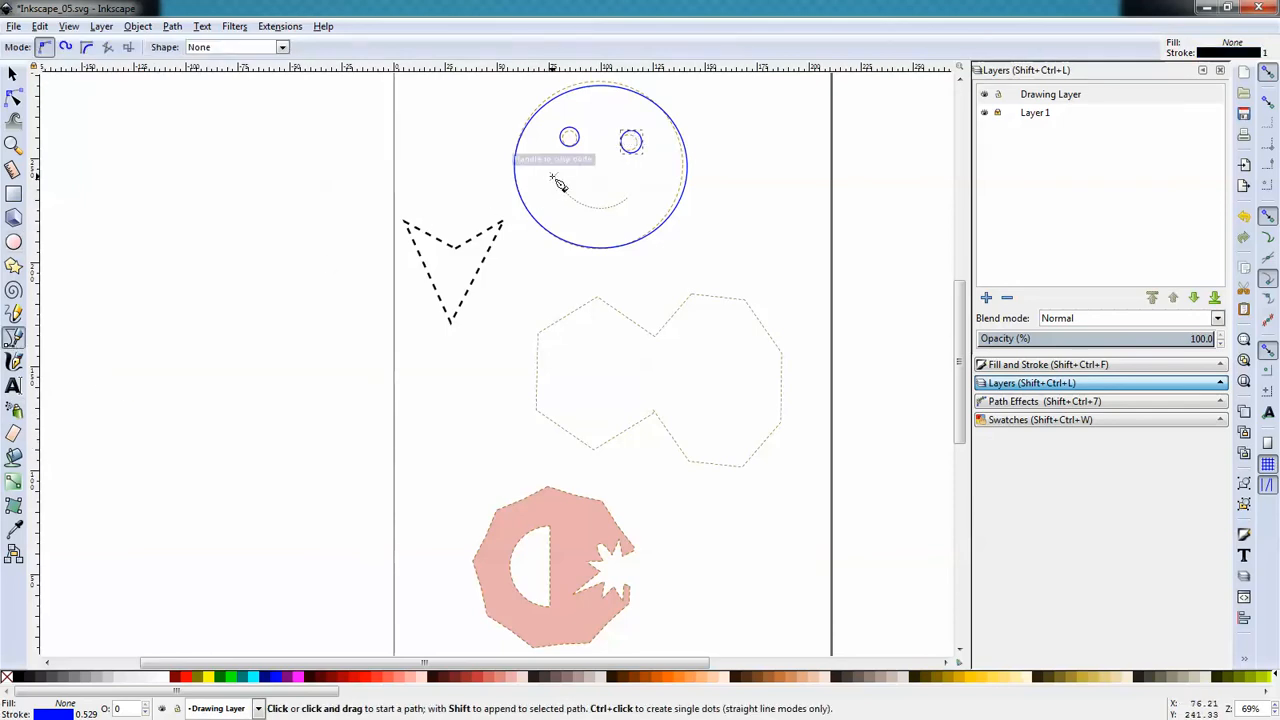
mouse_move(553, 177)
mouse_down()
mouse_move(563, 208)
mouse_move(582, 215)
mouse_move(638, 207)
mouse_move(669, 185)
mouse_up()
key(Return)
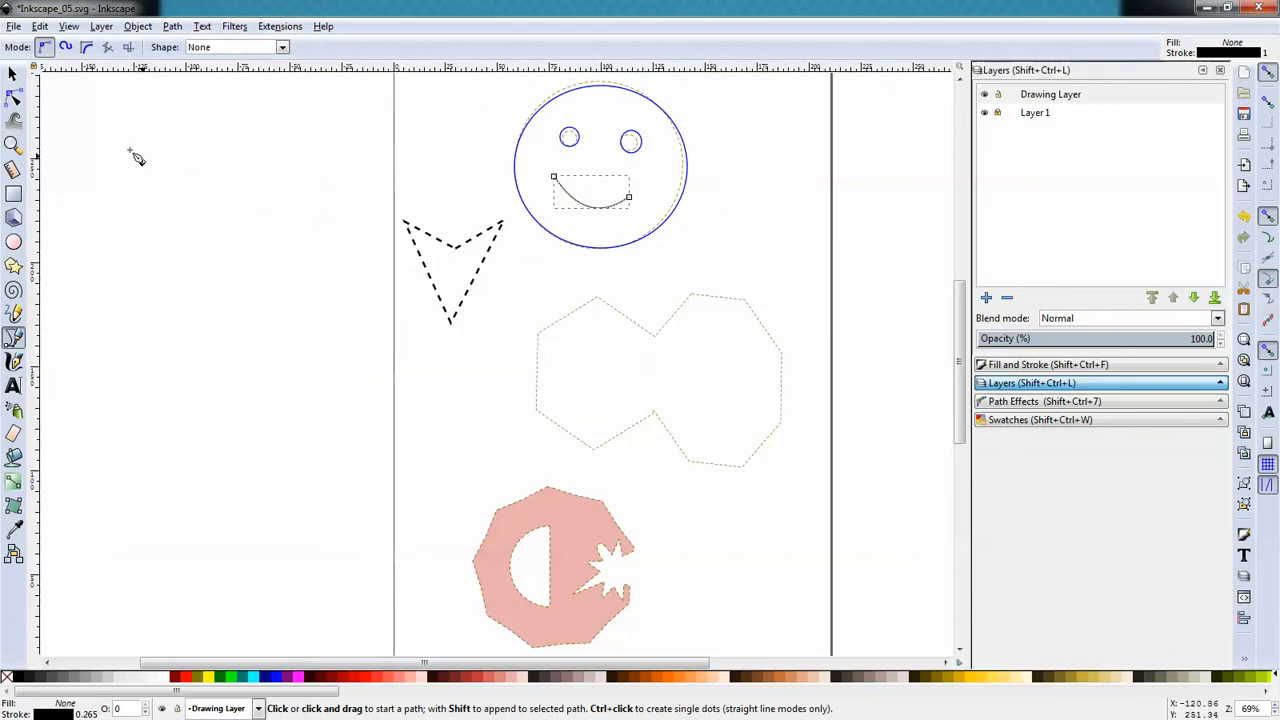
Step: Try cyan and several yellow fills on the face, settling on pale yellow #FFEEAA, and fill the smiley's left eye with white
click(13, 74)
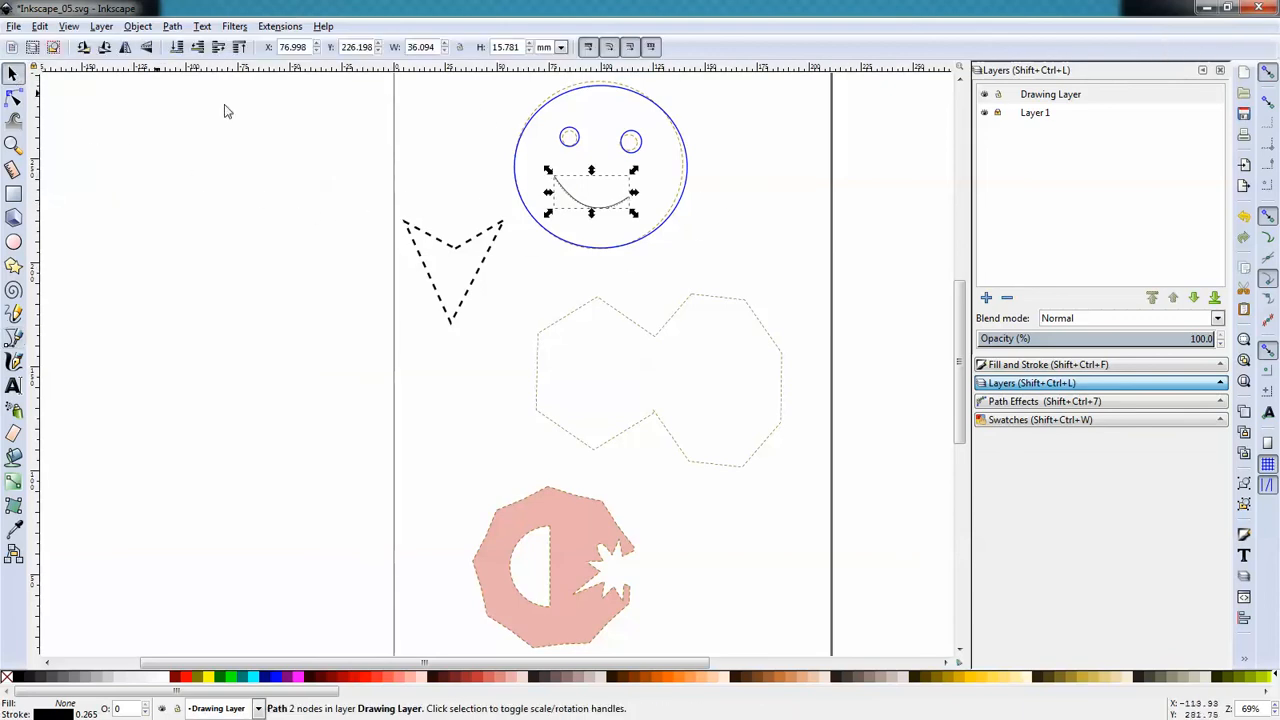
click(541, 146)
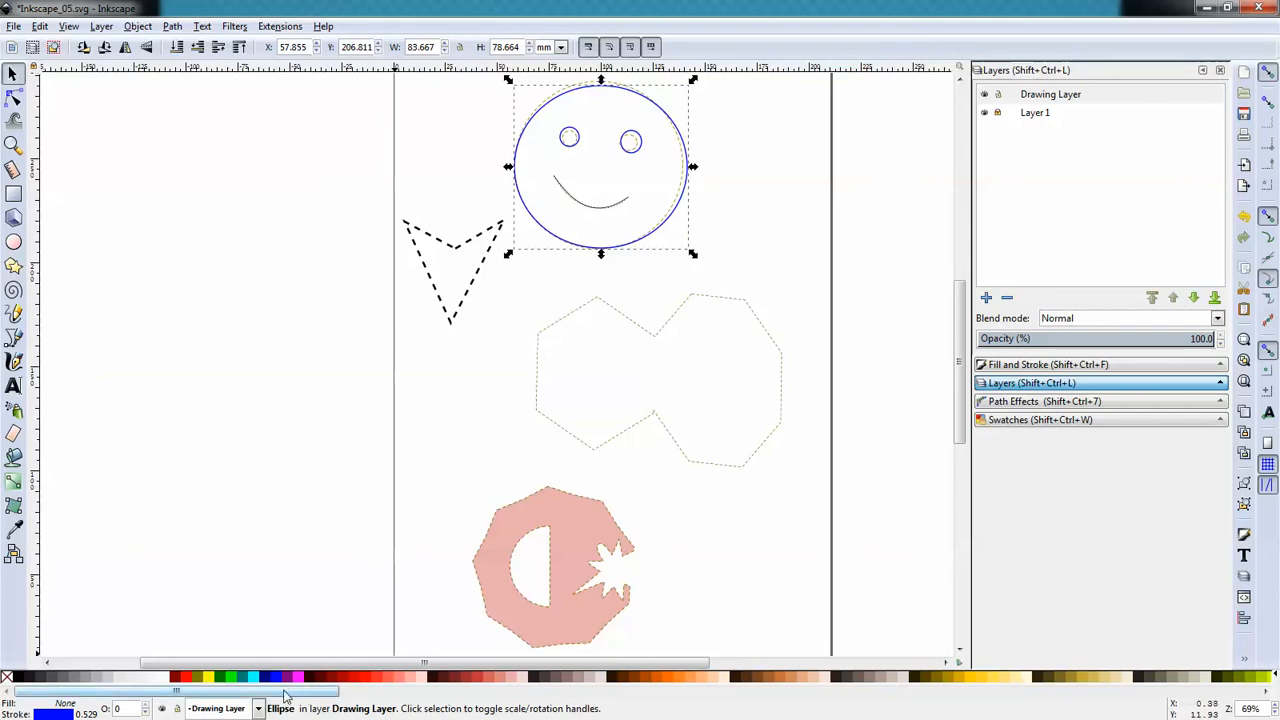
click(256, 678)
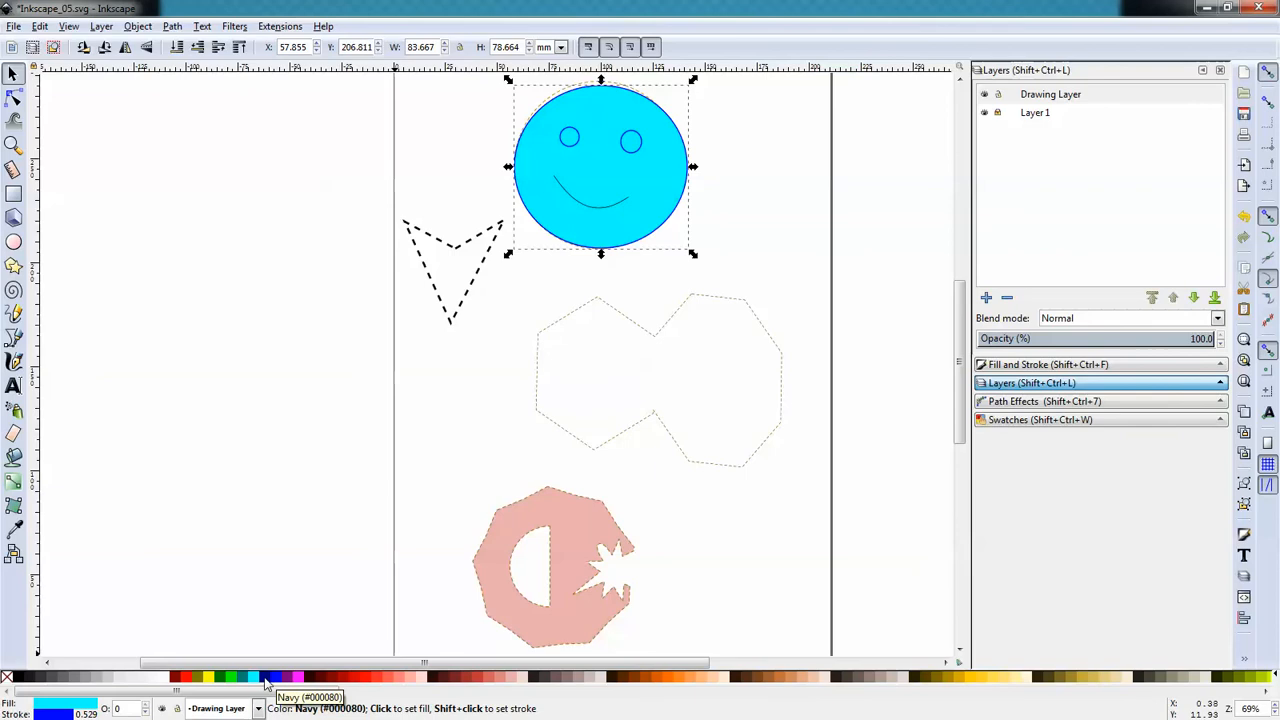
click(982, 678)
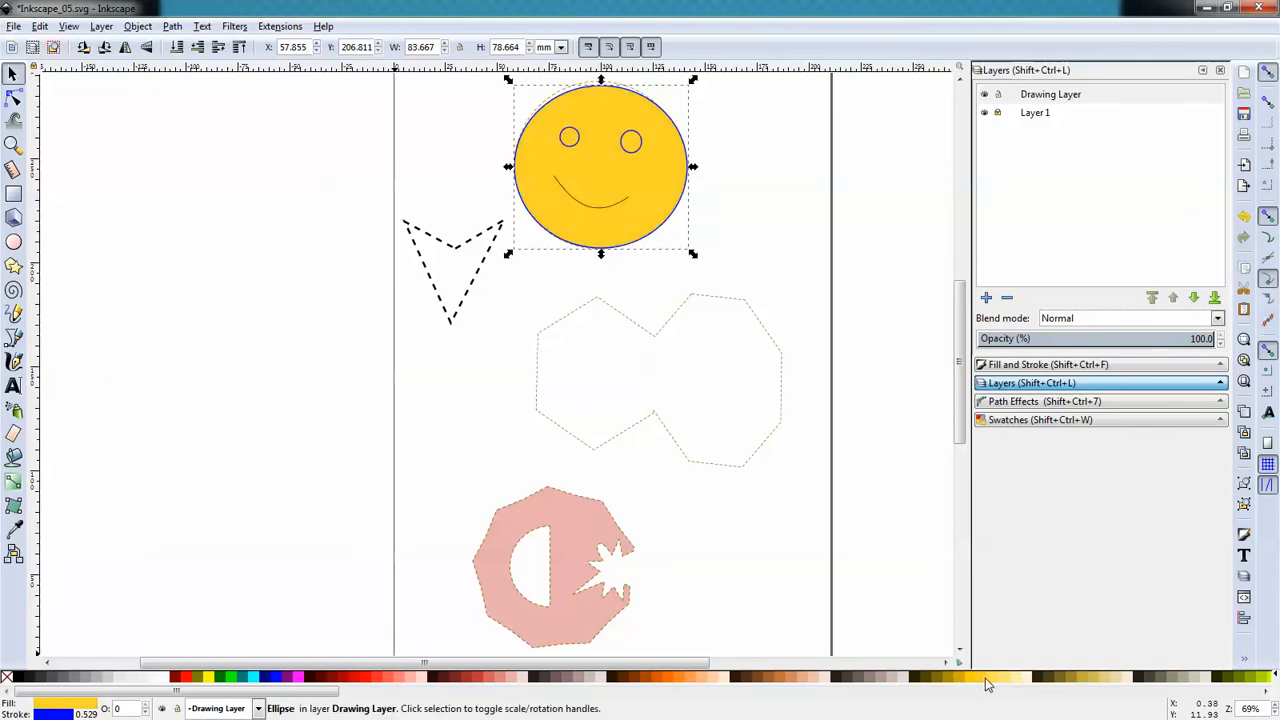
click(1000, 679)
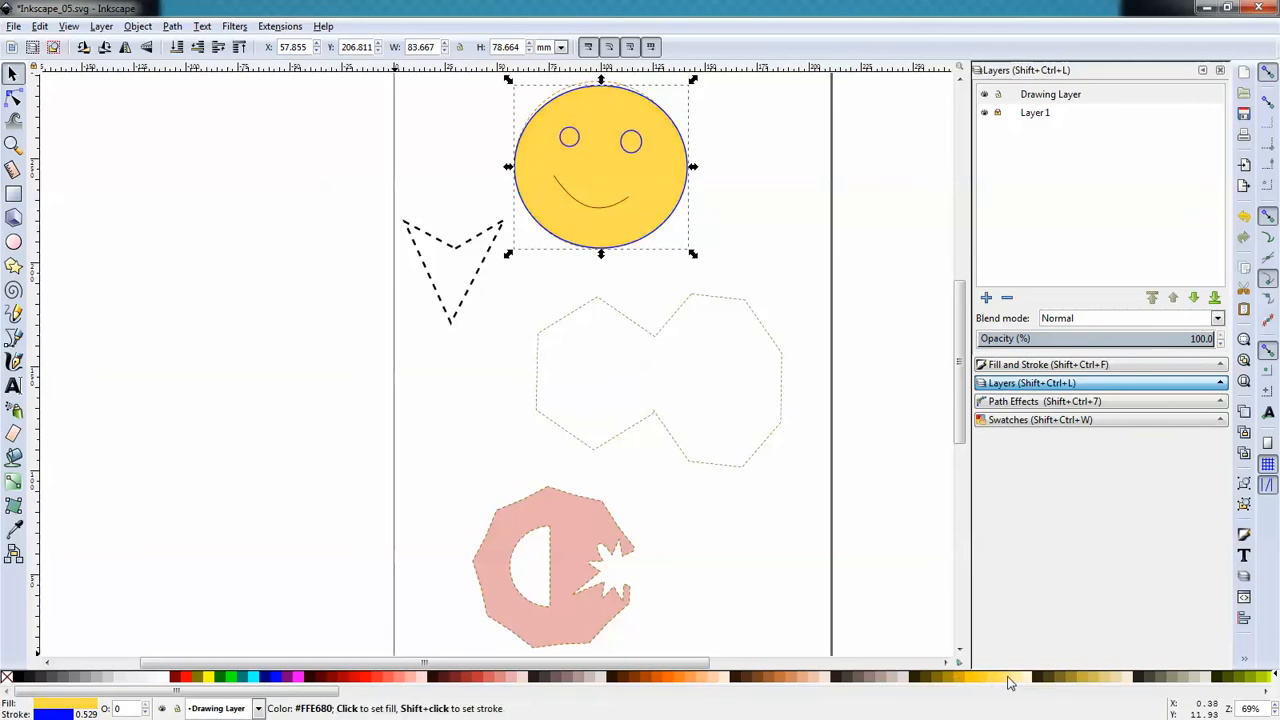
click(1010, 679)
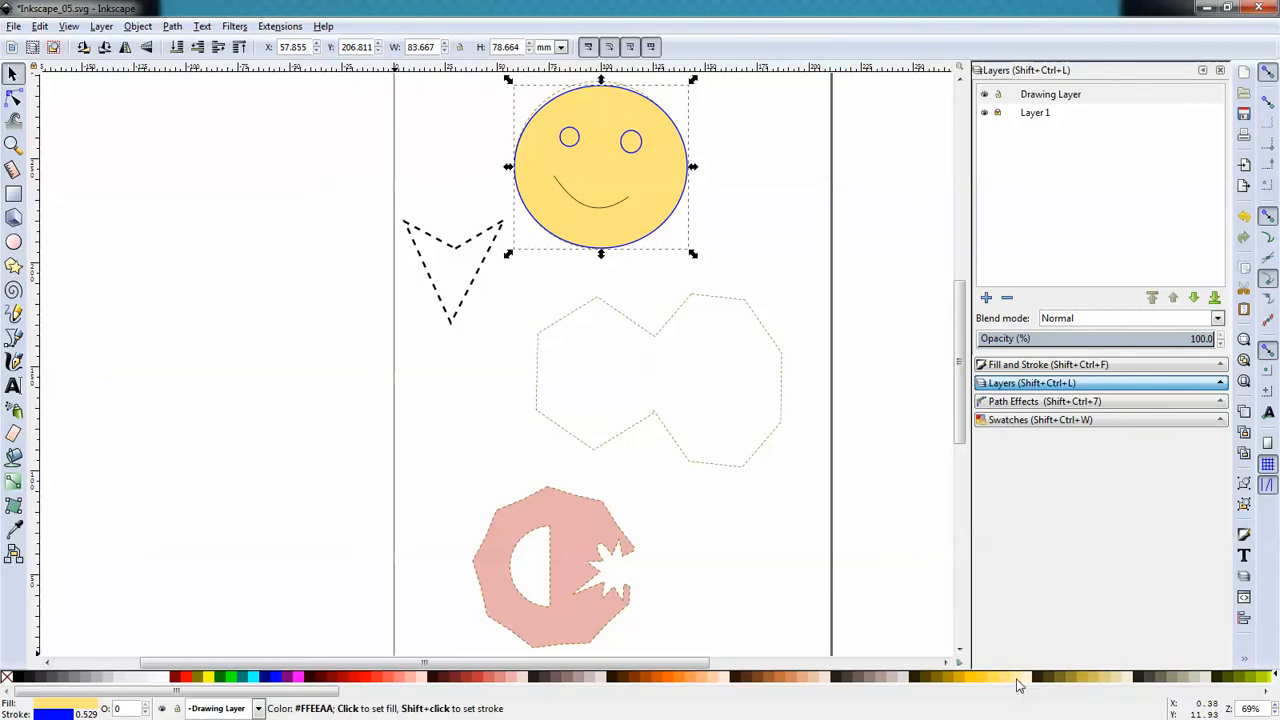
click(1020, 680)
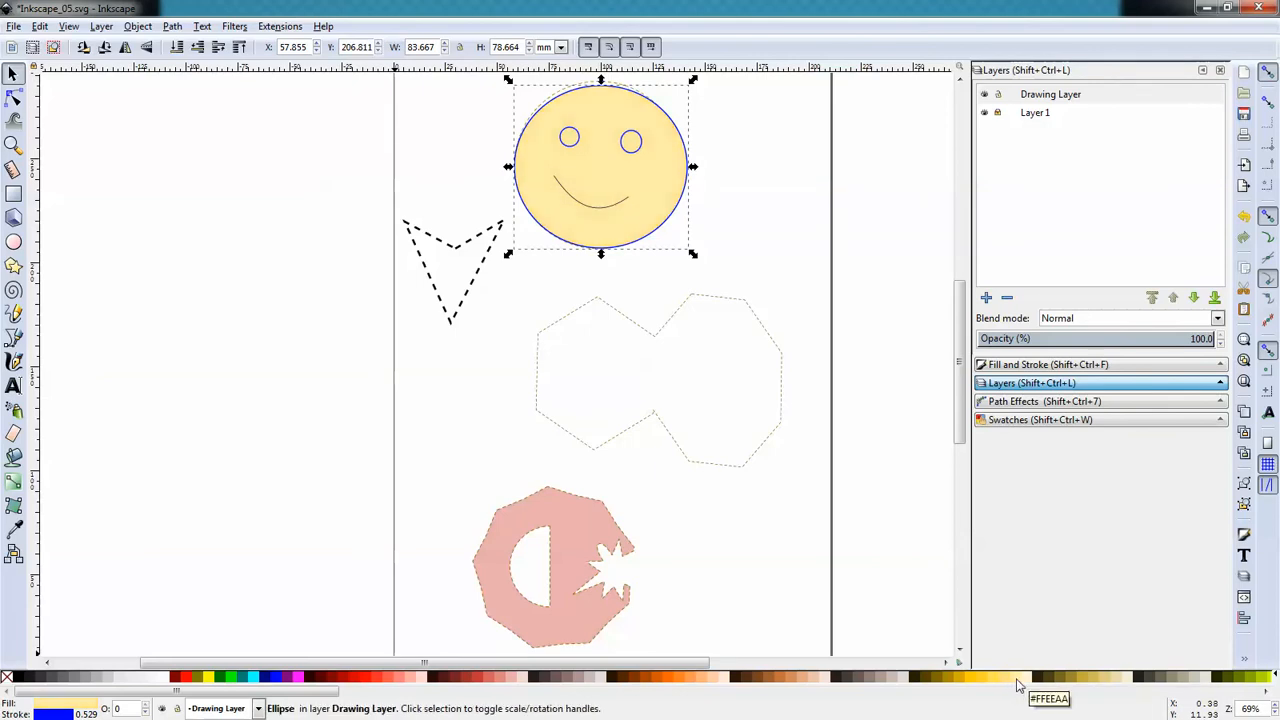
click(568, 143)
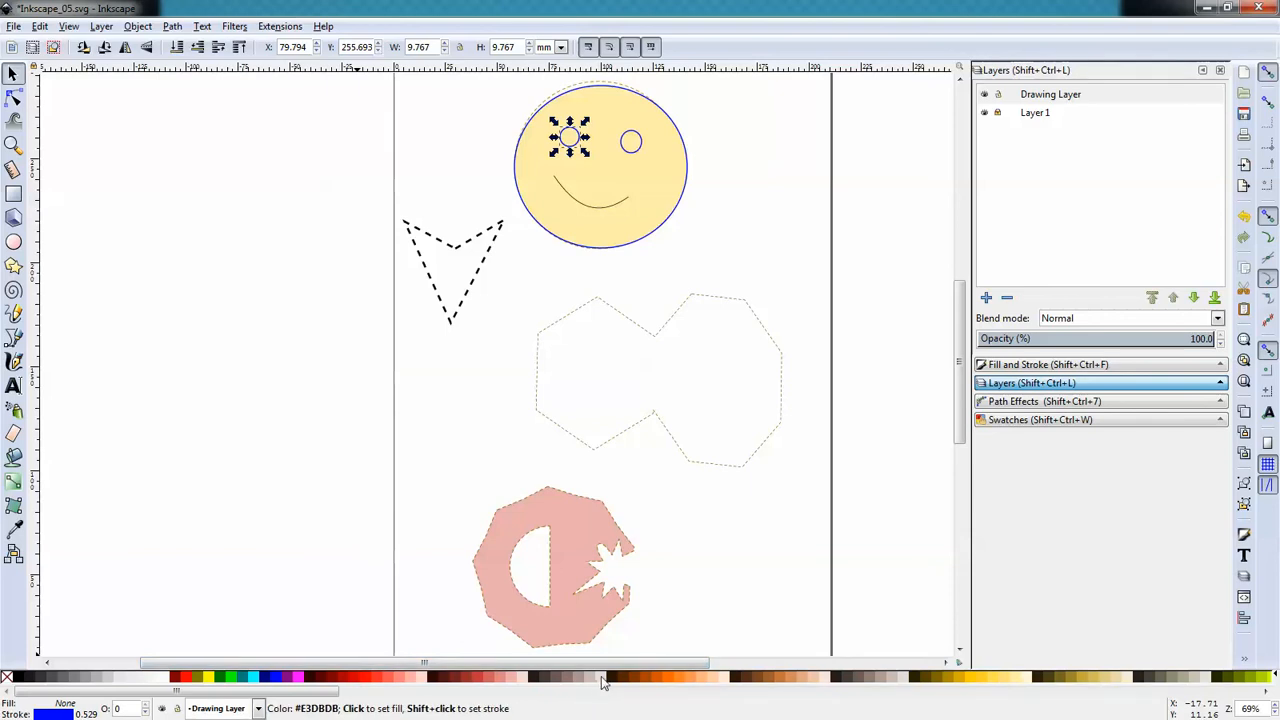
click(165, 683)
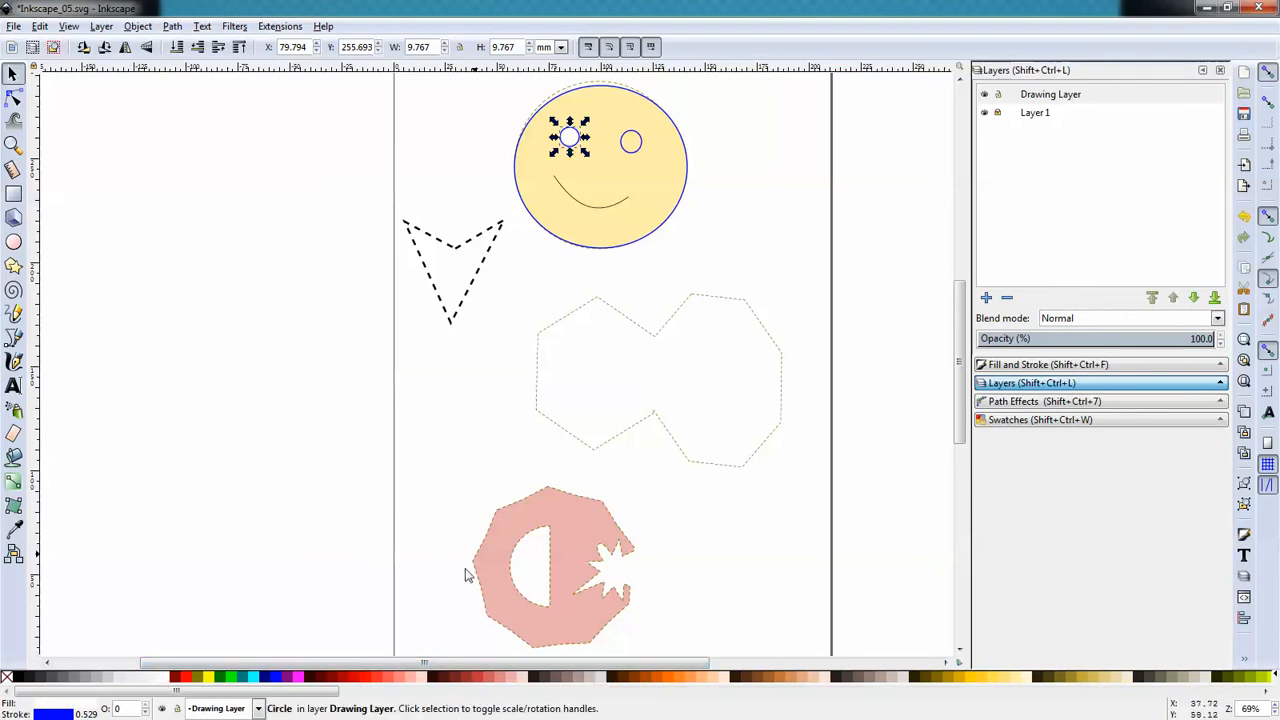
Step: Give the smile path a red #FF0000 stroke with a width of 2 mm
click(592, 209)
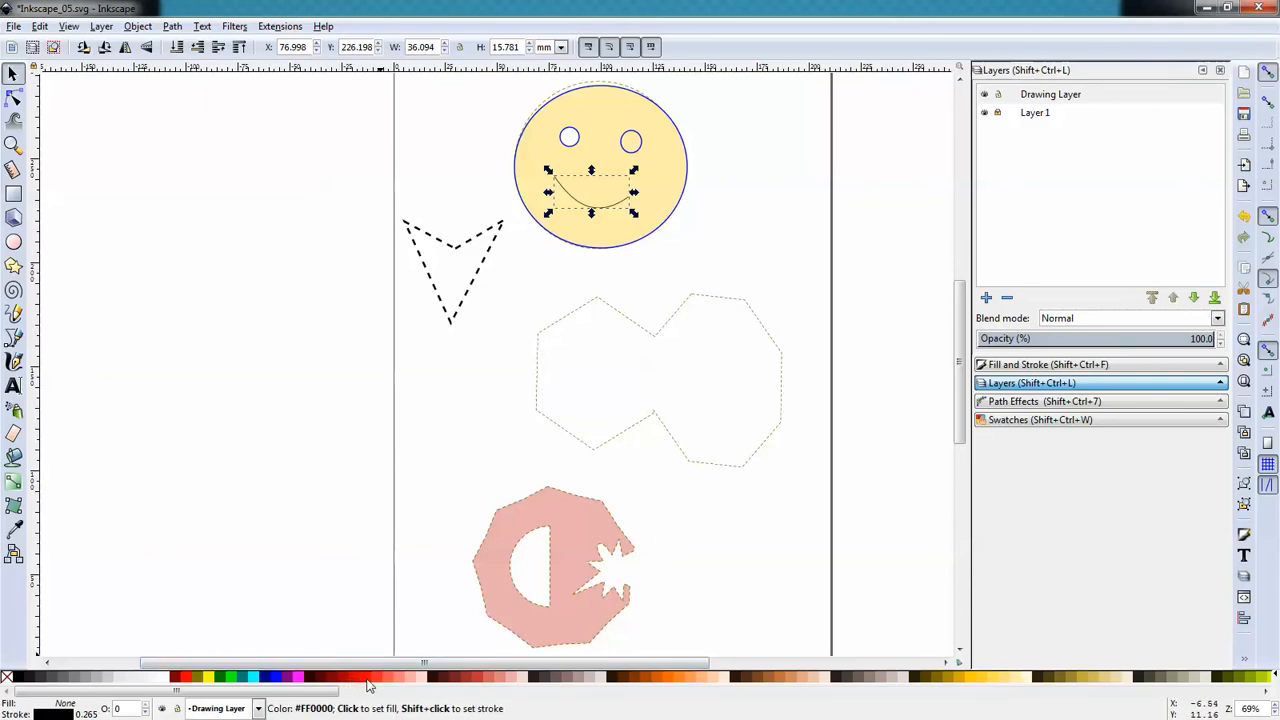
key(shift)
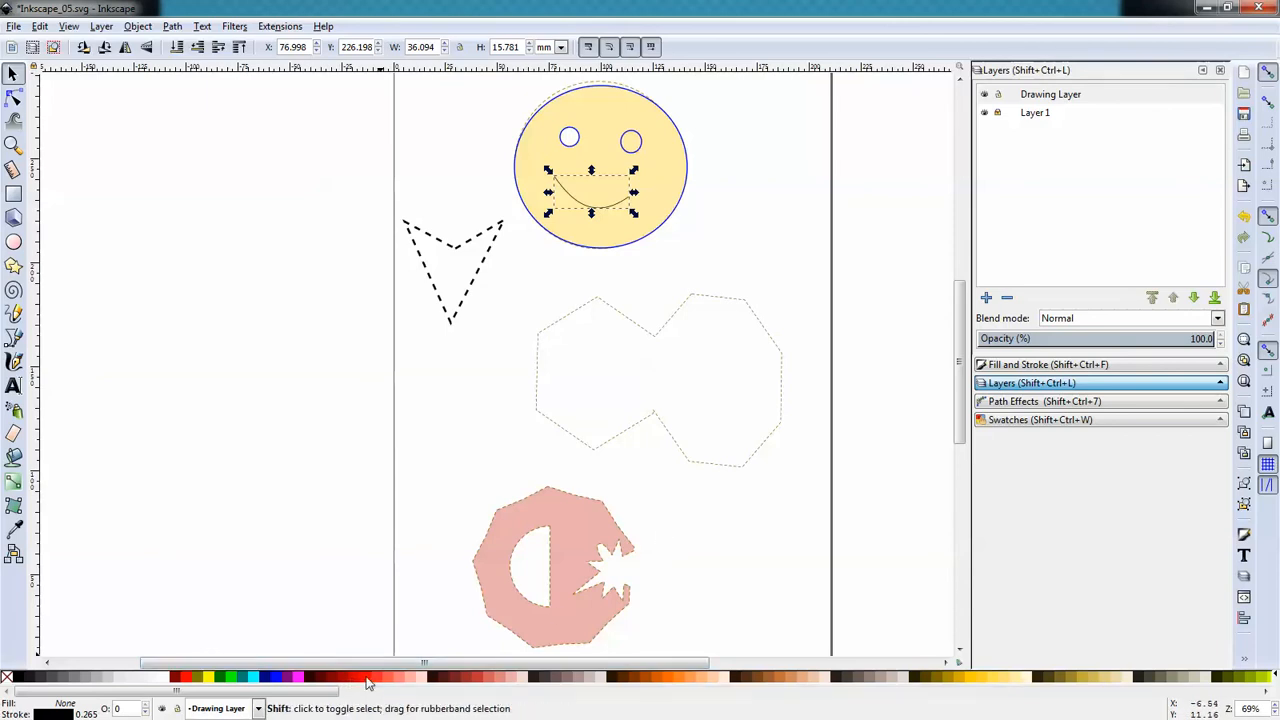
shift+click(367, 683)
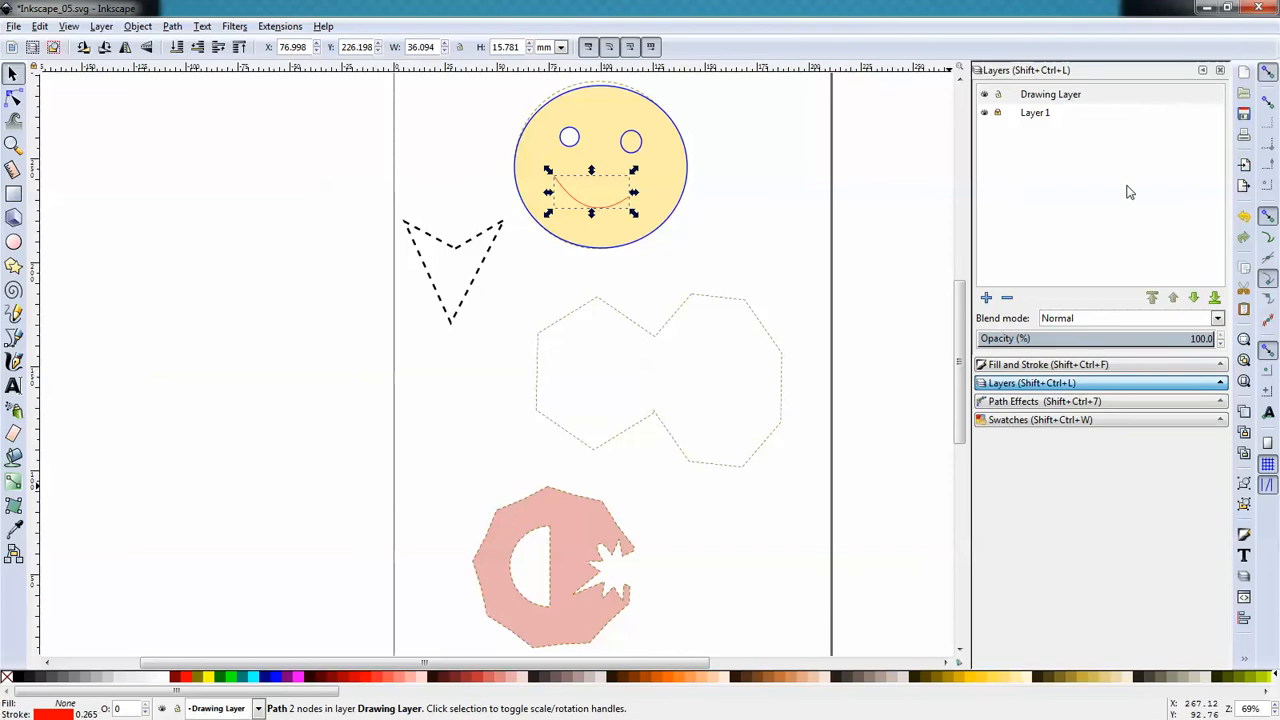
right_click(601, 208)
click(656, 350)
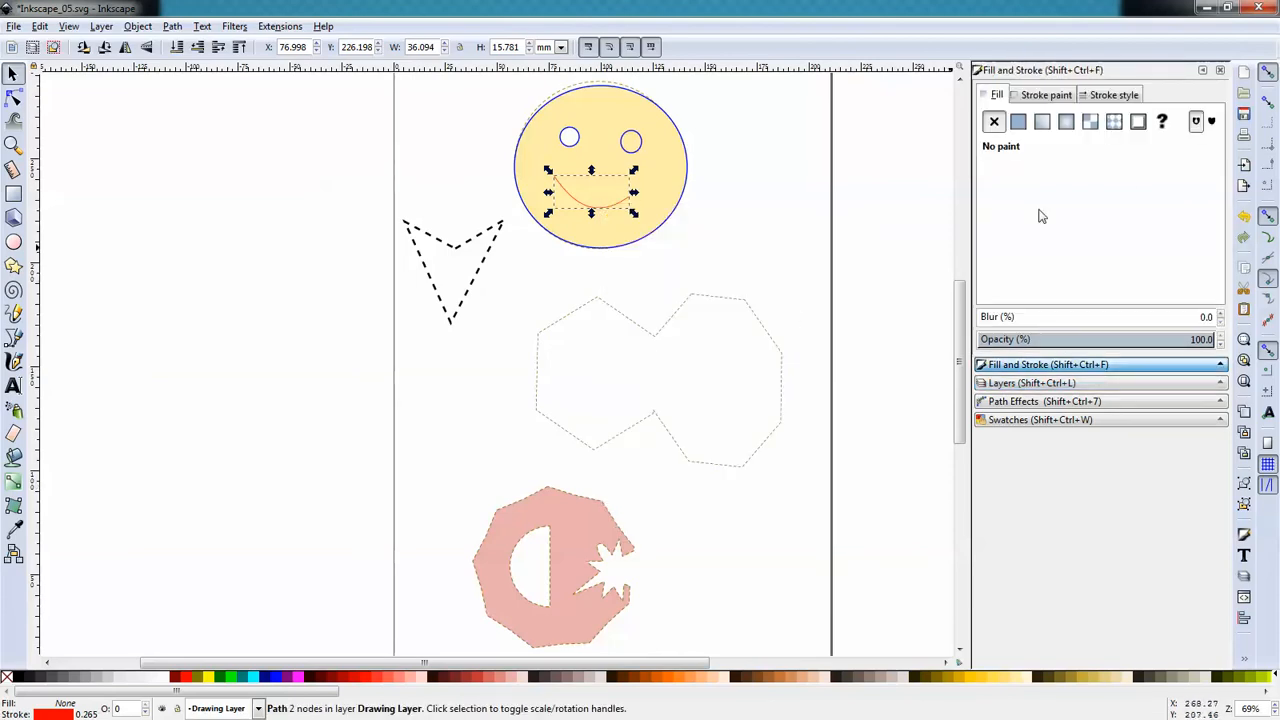
click(1062, 102)
click(1104, 98)
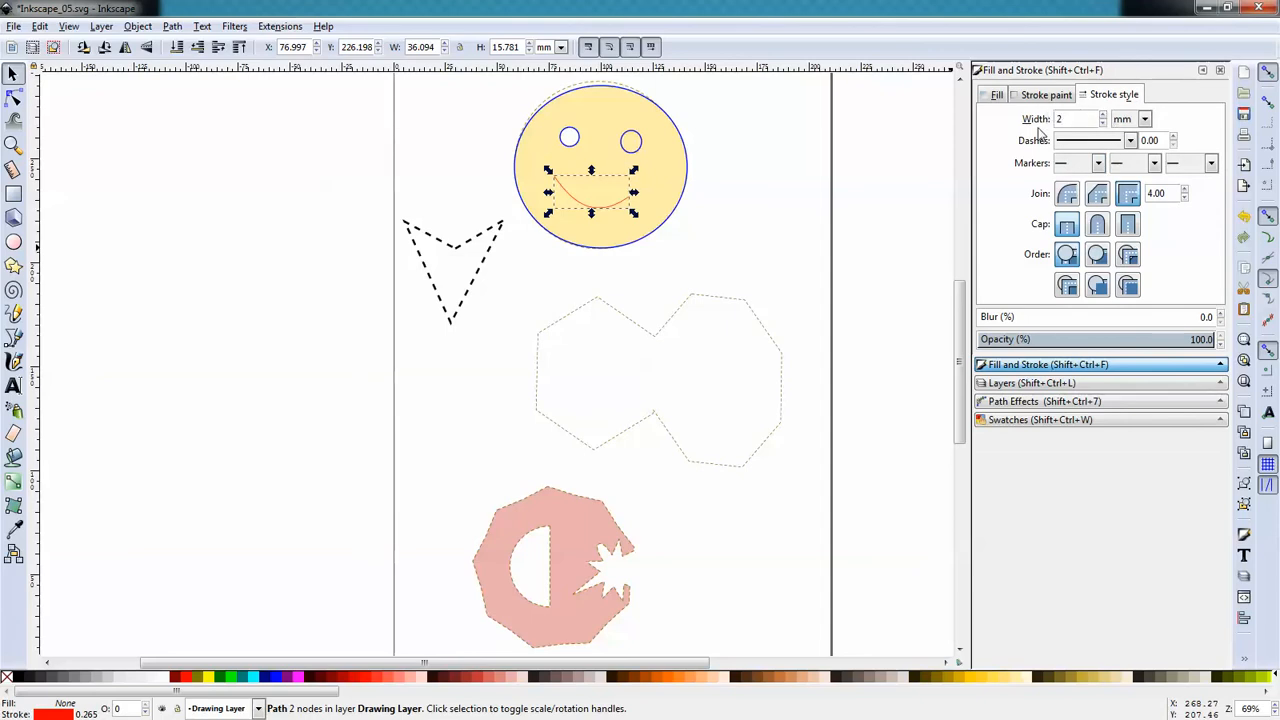
key(Return)
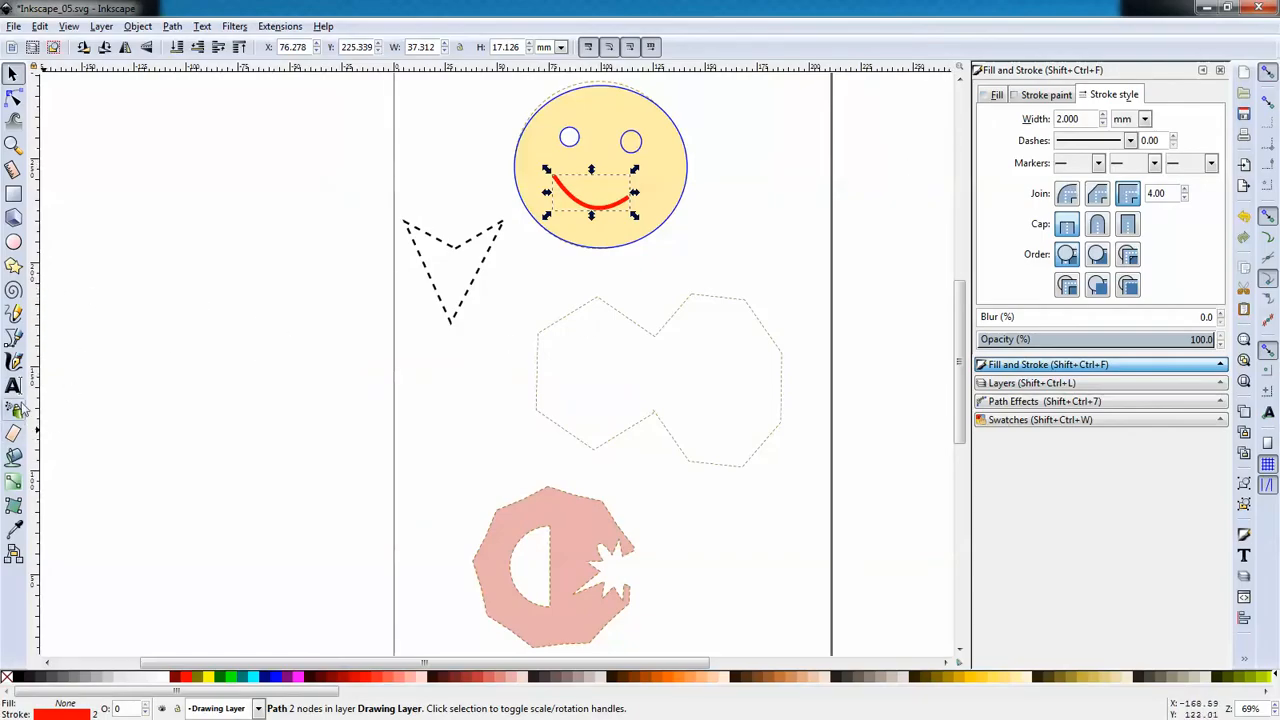
Step: Trace the dashed arrowhead with the Bezier tool as a closed path of four straight segments
click(13, 337)
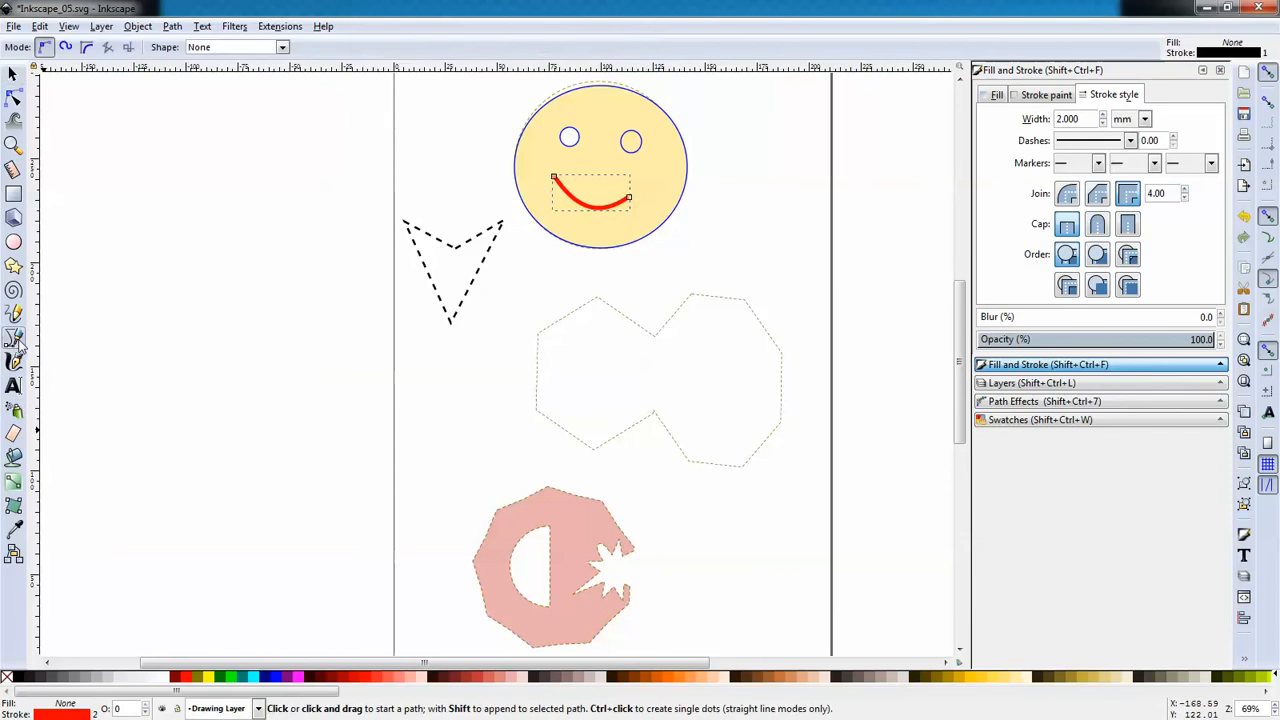
click(405, 222)
click(455, 245)
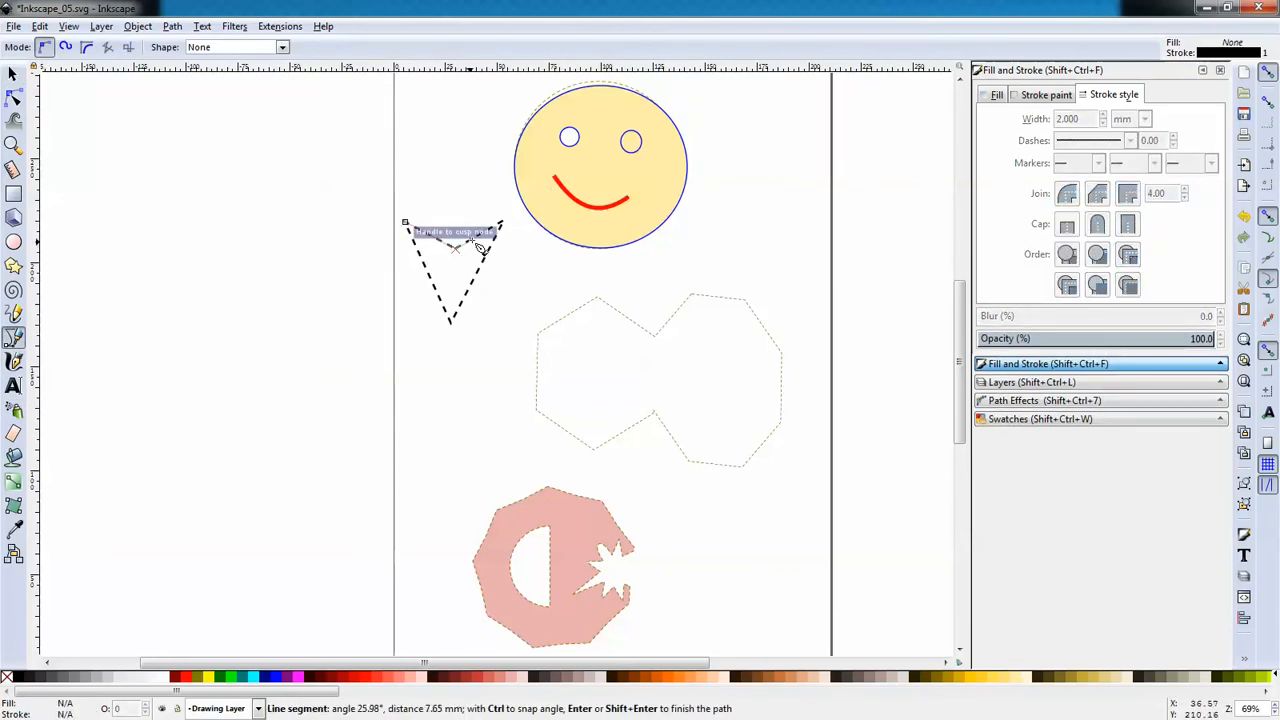
click(502, 222)
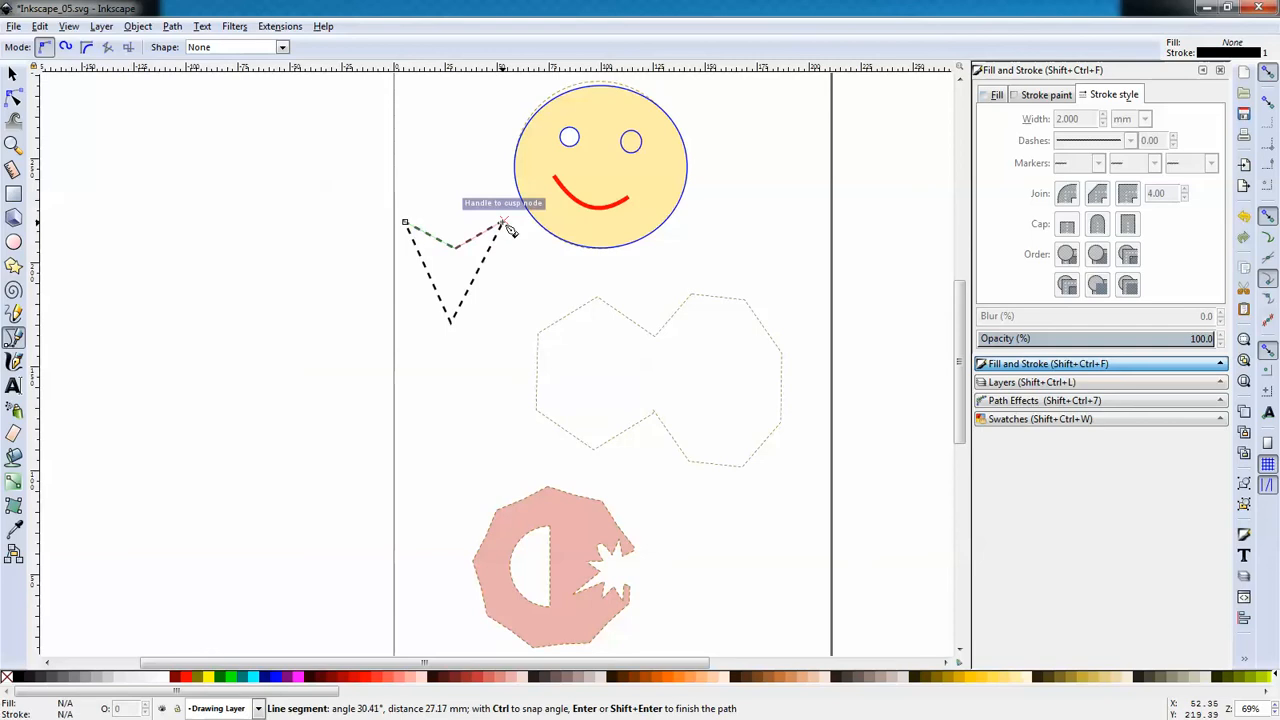
click(450, 322)
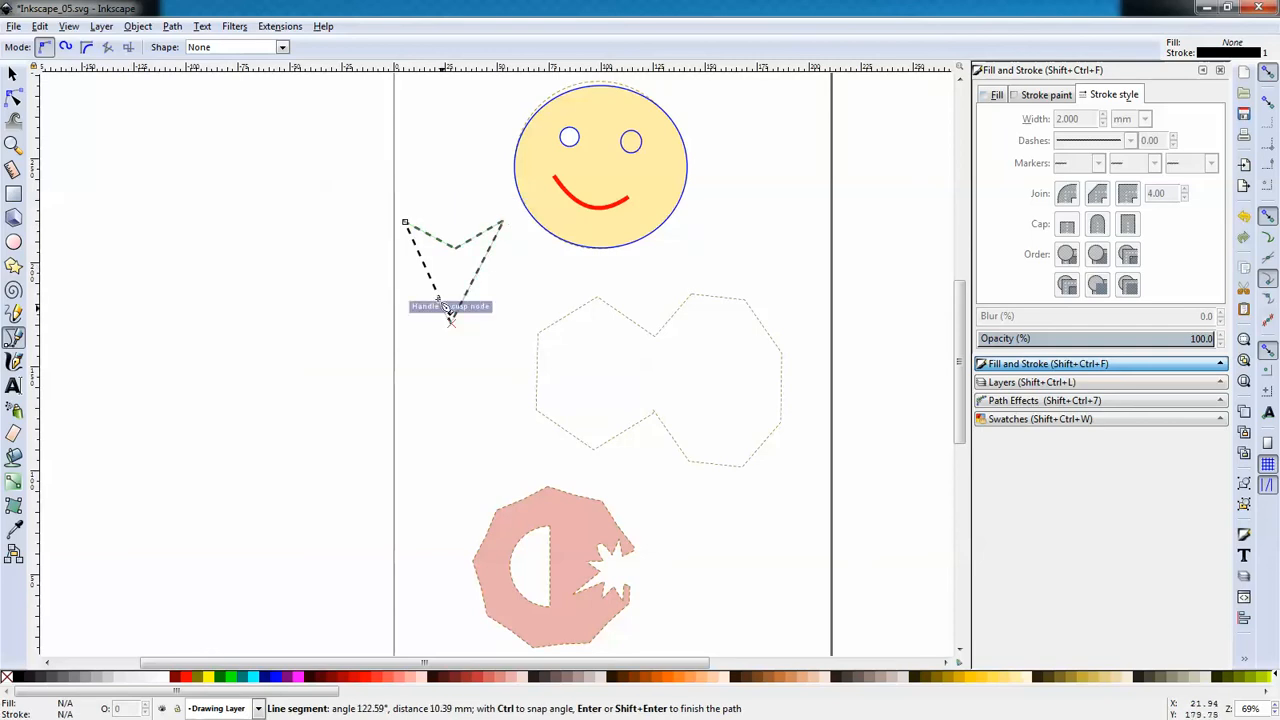
click(405, 222)
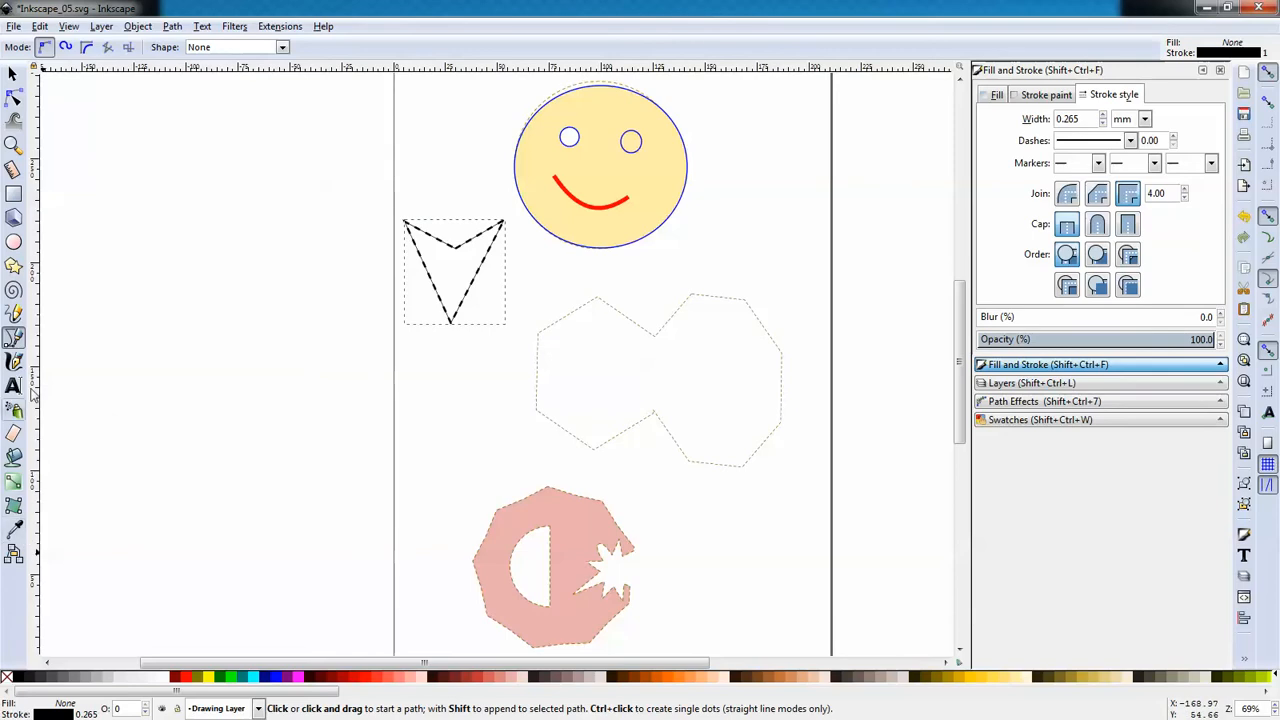
Step: Try a 5 mm stroke width on the traced arrowhead path and settle on 3 mm
click(13, 143)
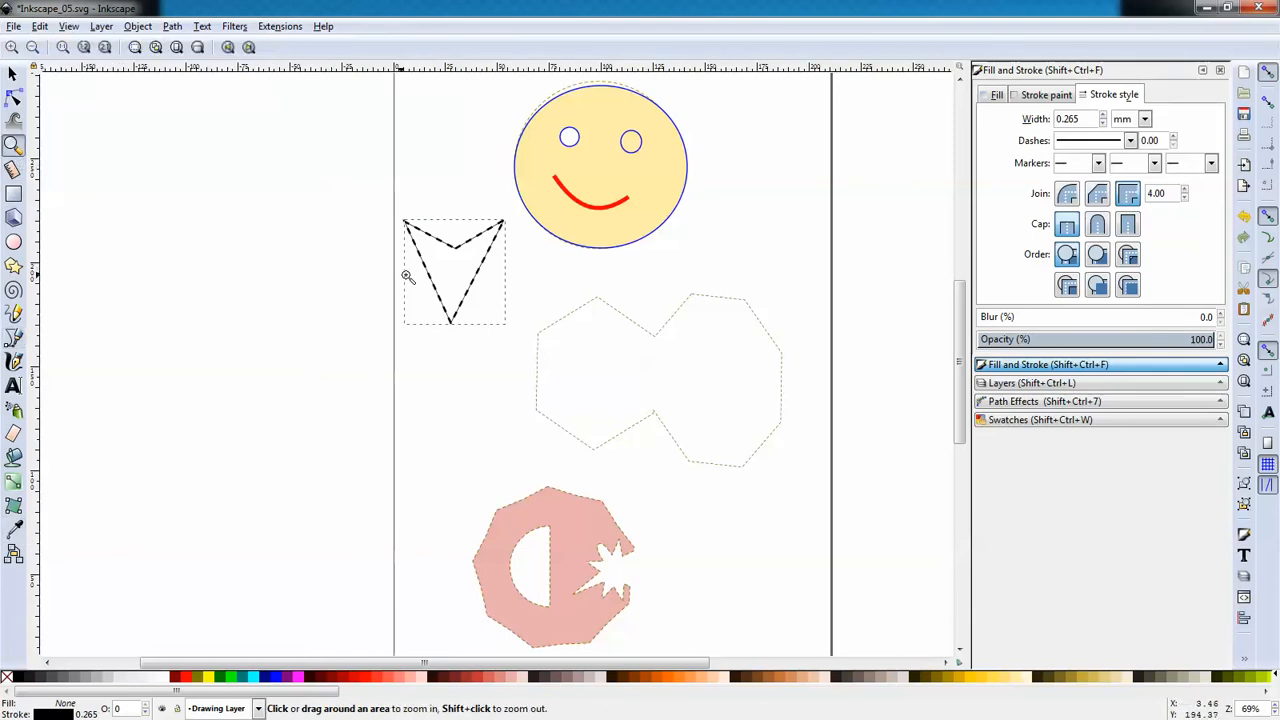
click(438, 278)
click(470, 278)
click(464, 279)
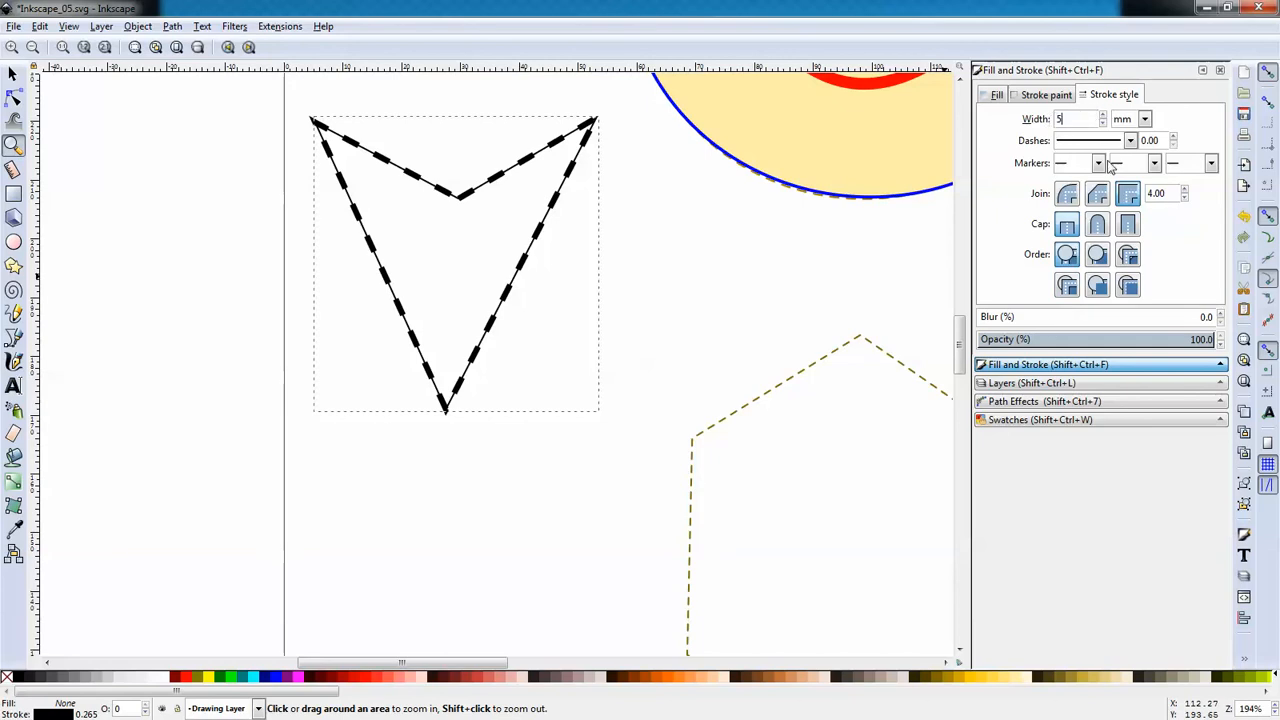
text(5)
key(Return)
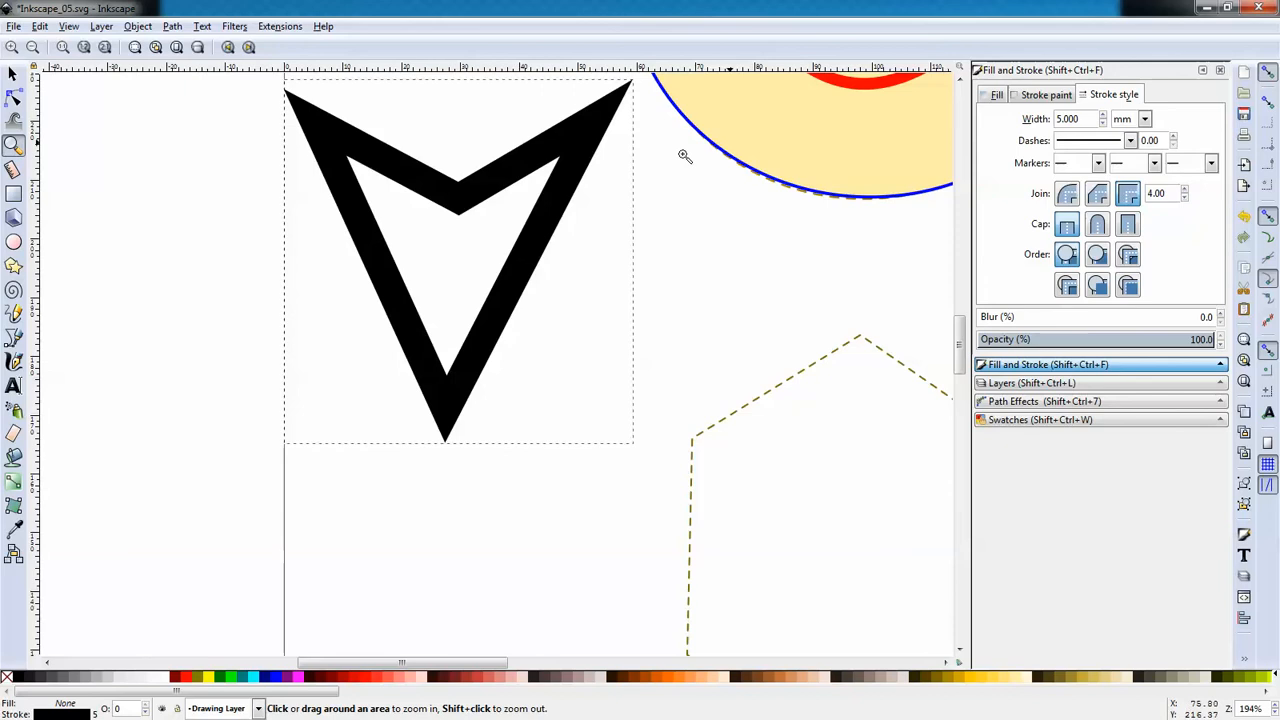
drag(1085, 119, 1043, 117)
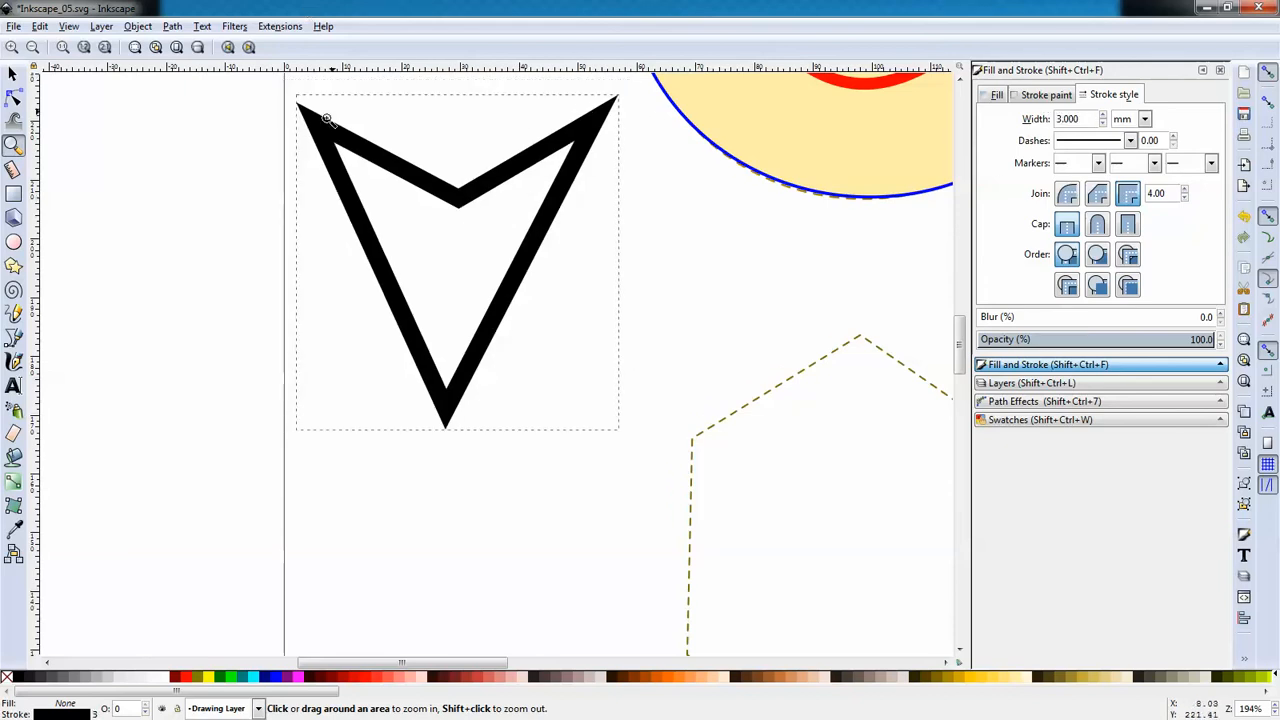
Step: Make the arrowhead's middle notch node and its two upper corner nodes auto-smooth to round them into heart lobes
scroll(487, 227, up, 1)
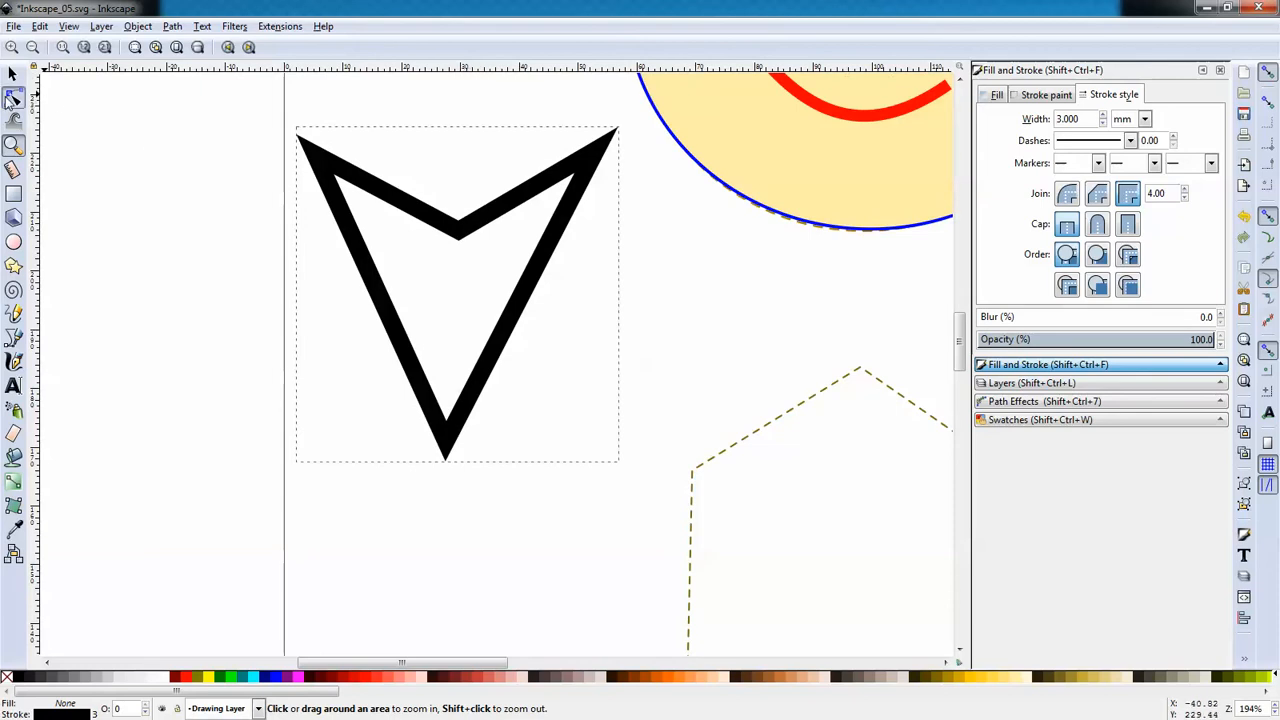
click(13, 97)
click(459, 233)
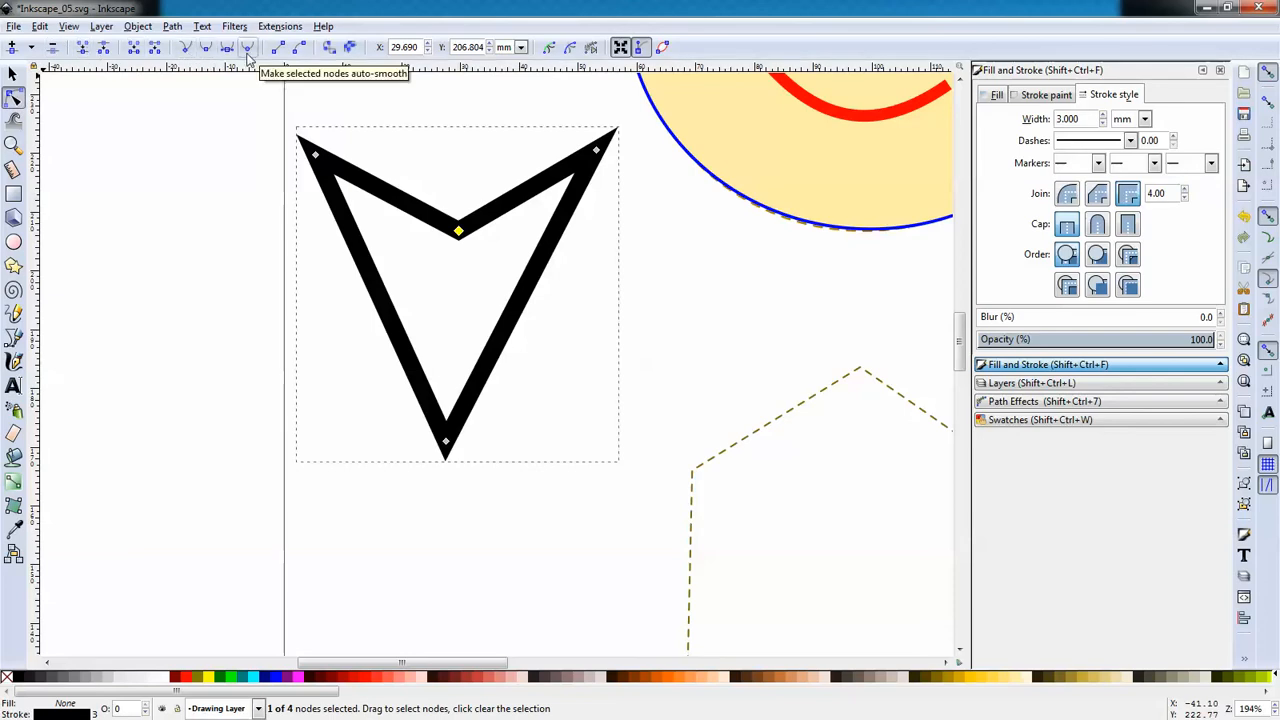
click(248, 50)
click(596, 150)
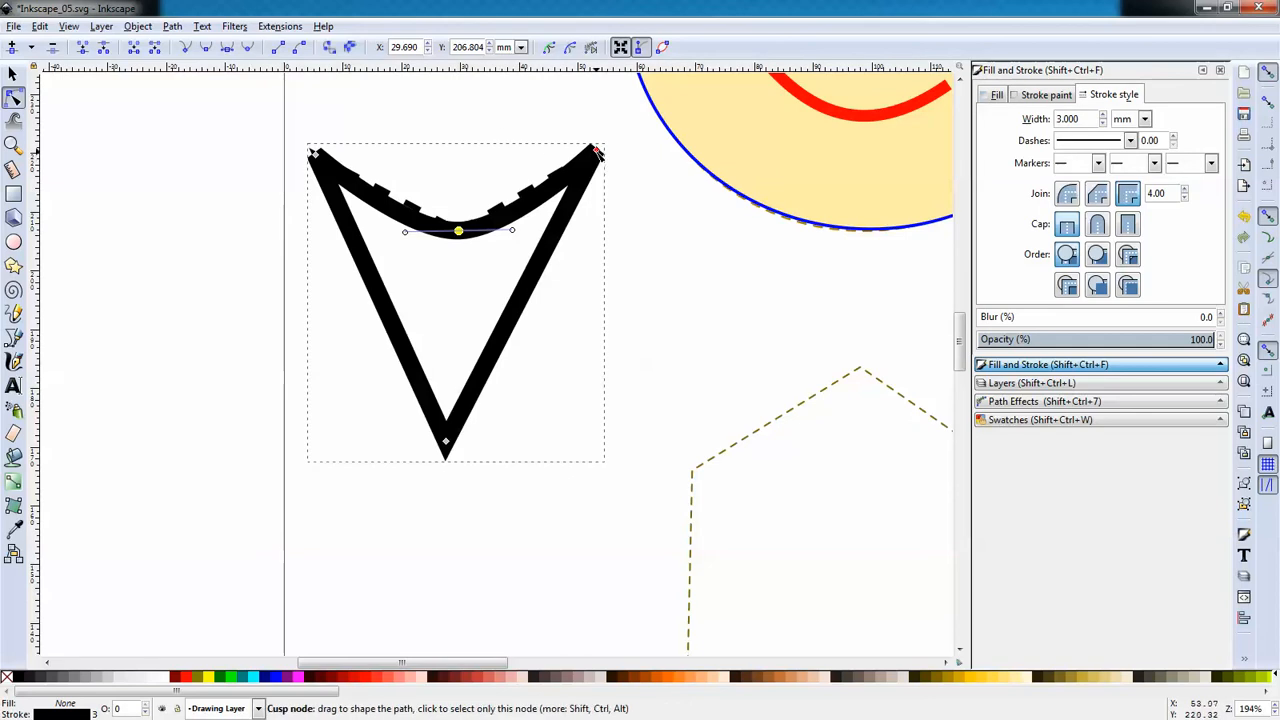
click(250, 50)
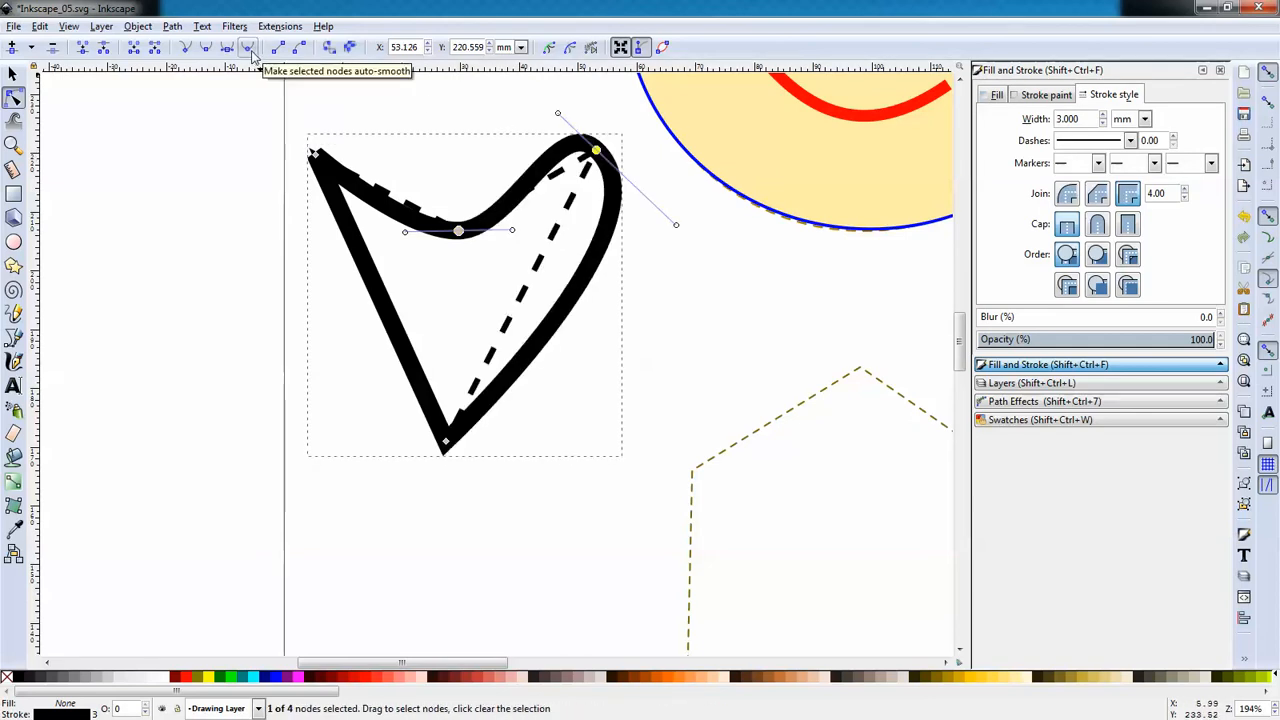
click(314, 155)
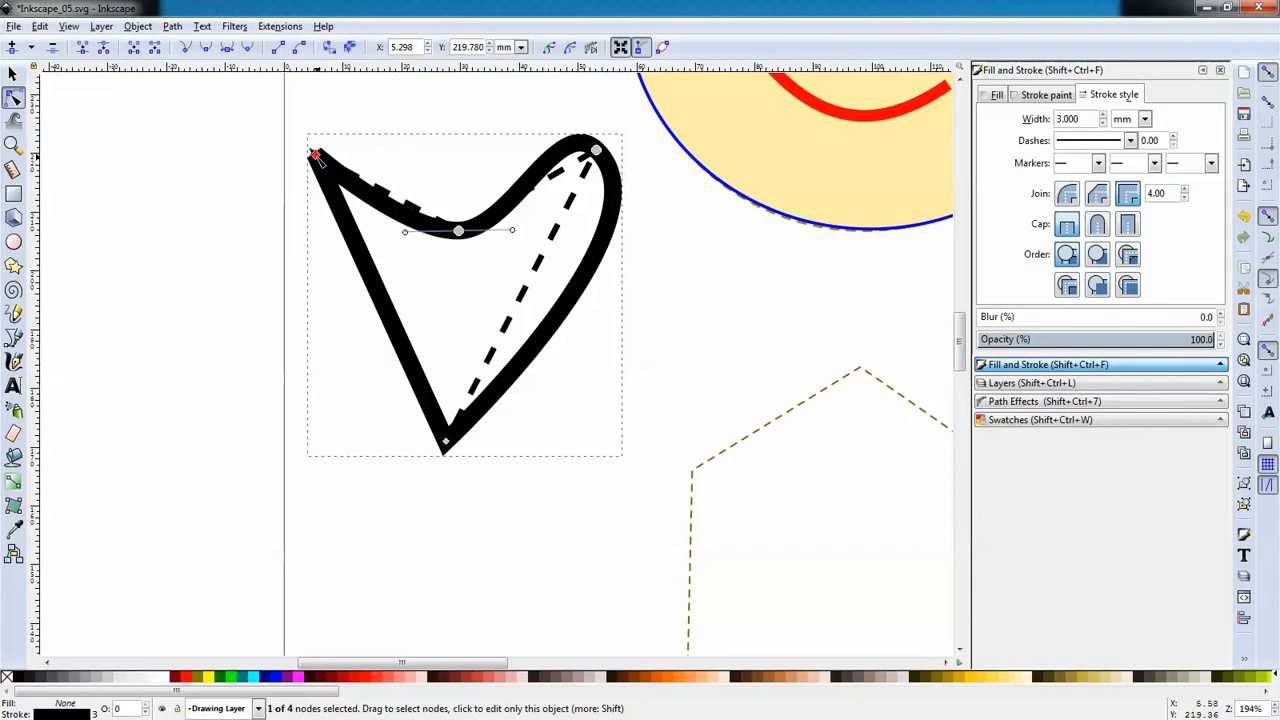
click(248, 47)
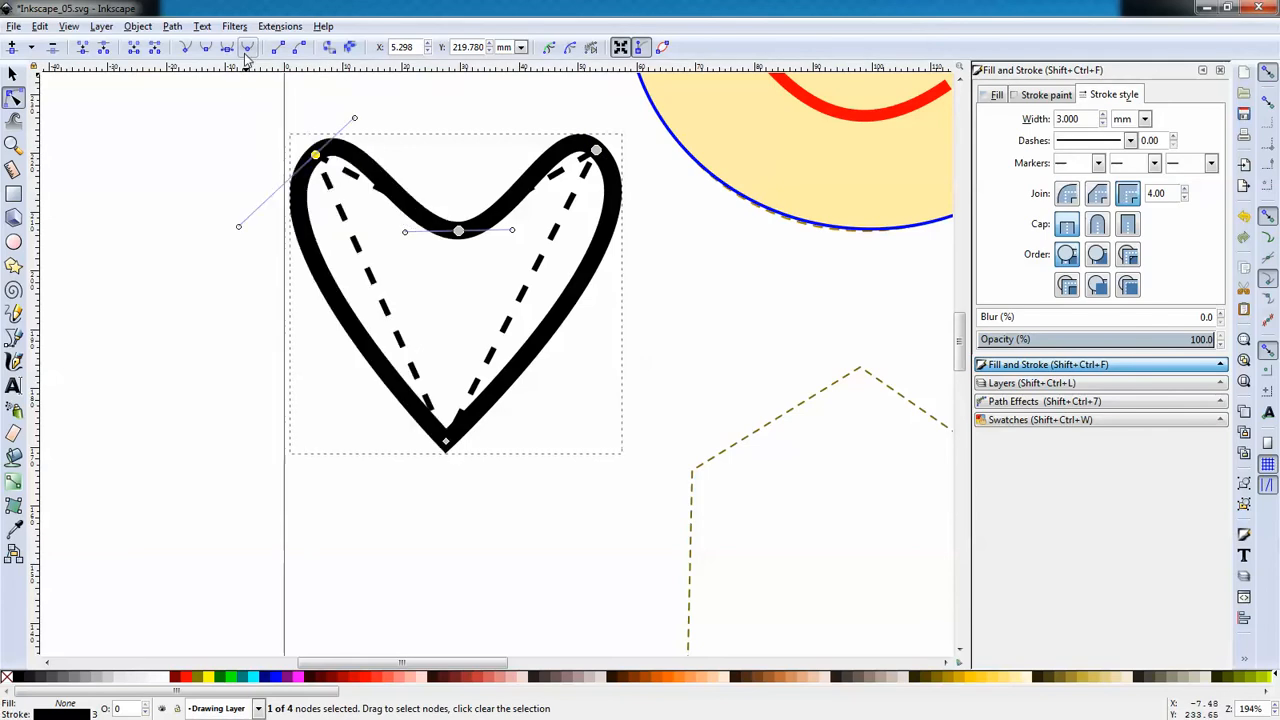
Step: Try the heart's bottom node as auto-smooth, convert it to a cusp, and angle both its handles upward to form a point
click(446, 442)
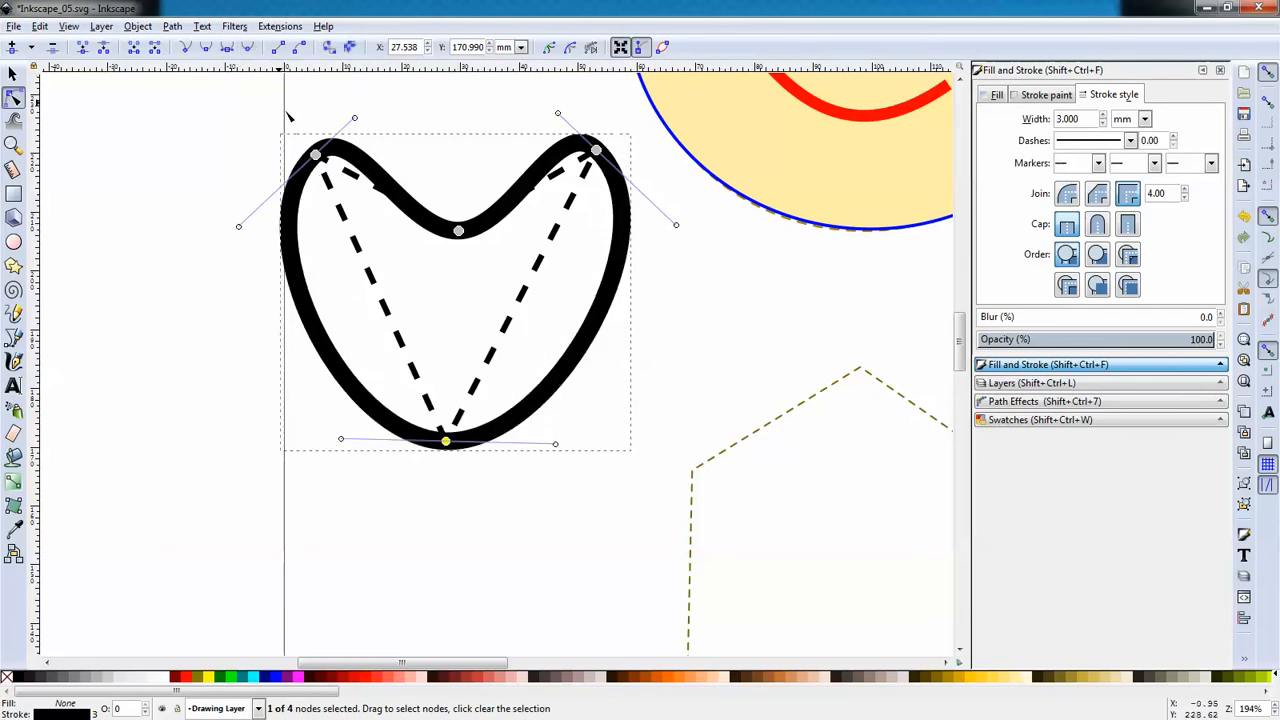
click(186, 48)
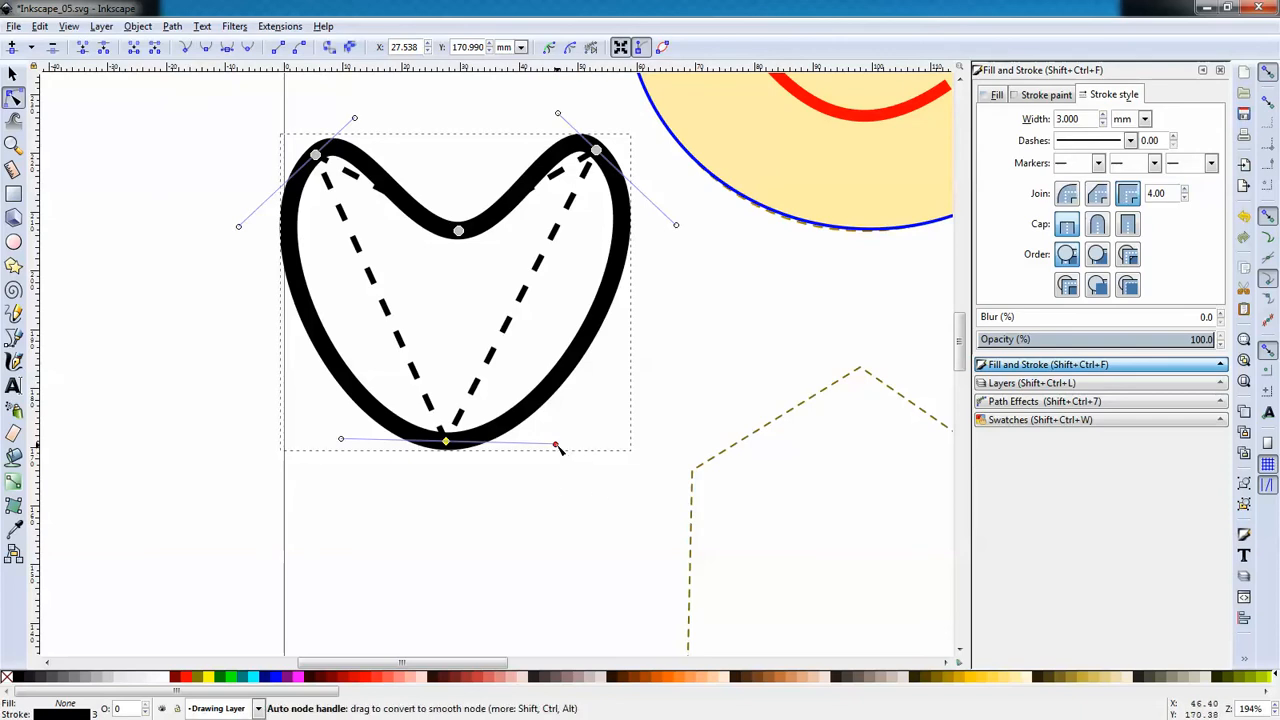
drag(557, 446, 527, 377)
drag(341, 441, 354, 380)
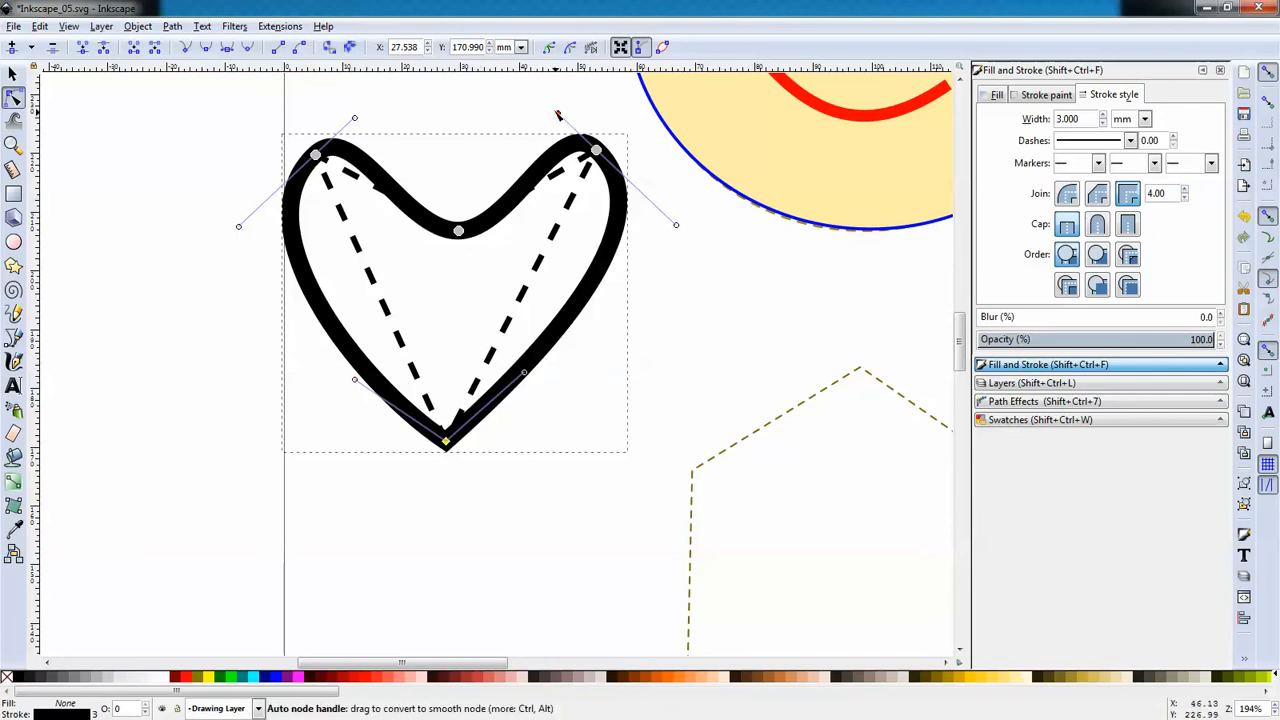
Step: Reshape the heart's upper lobes with their node handles, raise the notch node about 5.4 mm, and fill the heart with red
drag(558, 114, 521, 97)
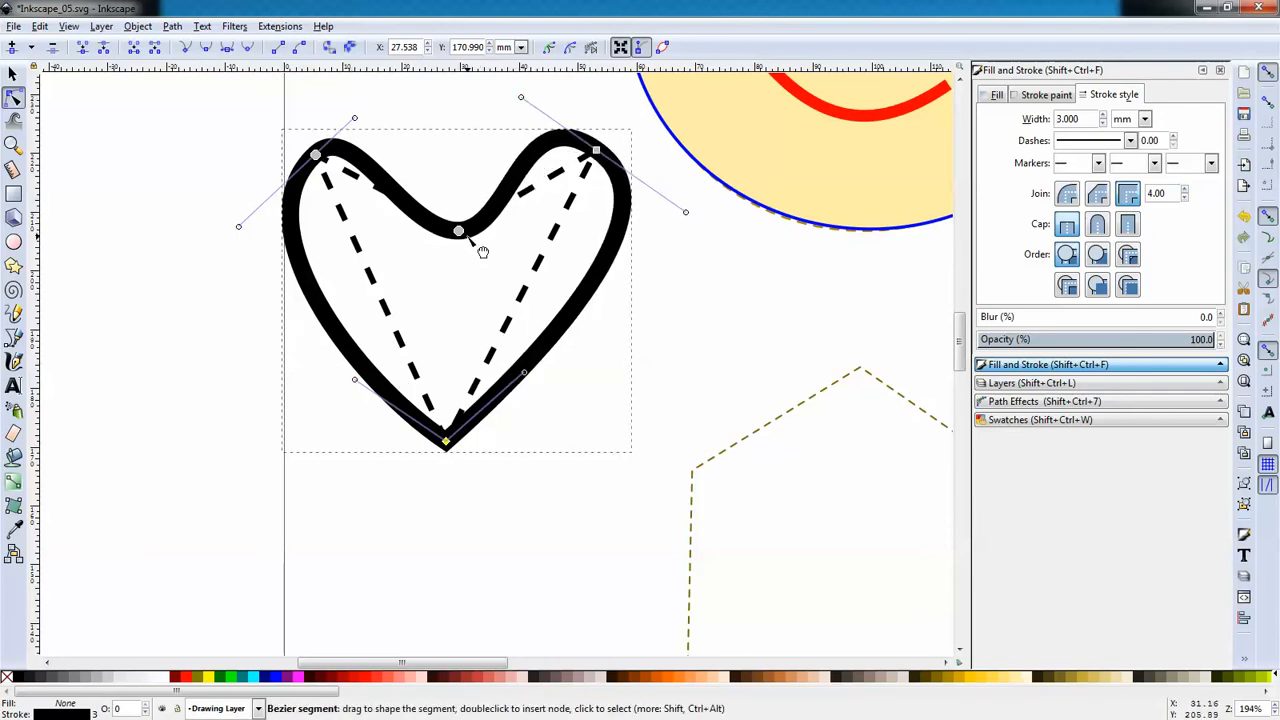
click(458, 228)
drag(458, 228, 456, 198)
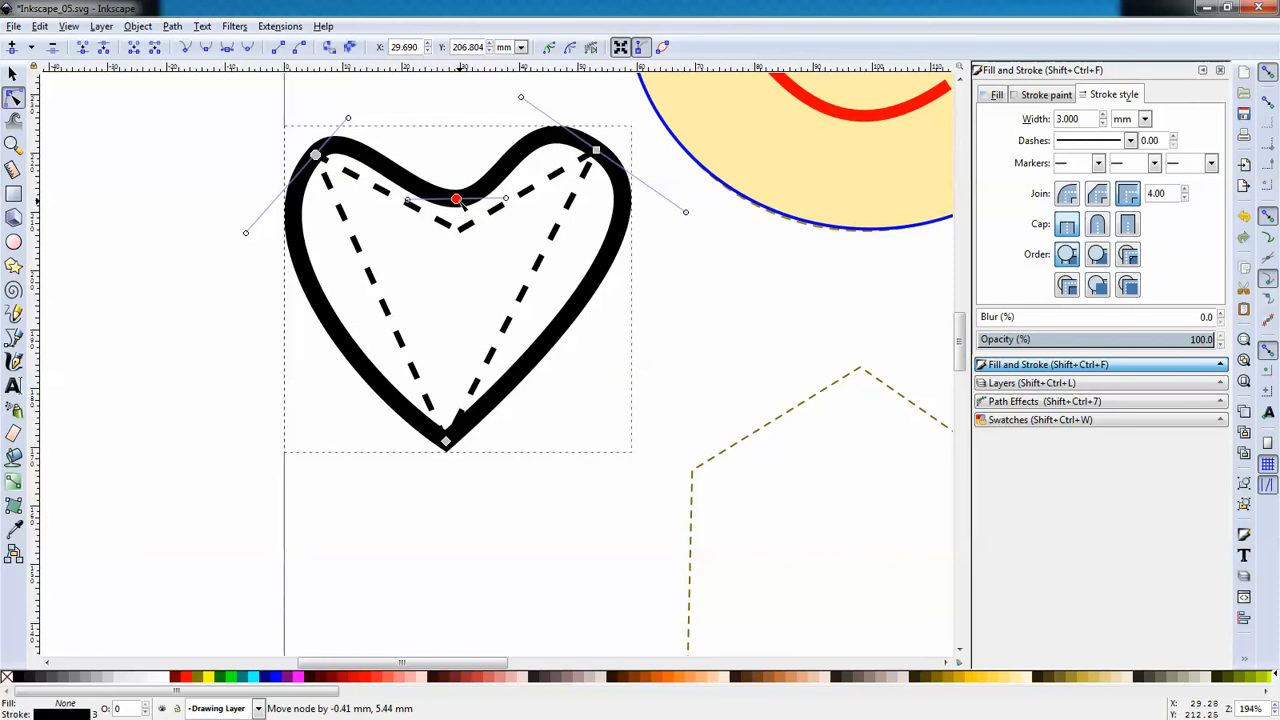
drag(348, 118, 356, 112)
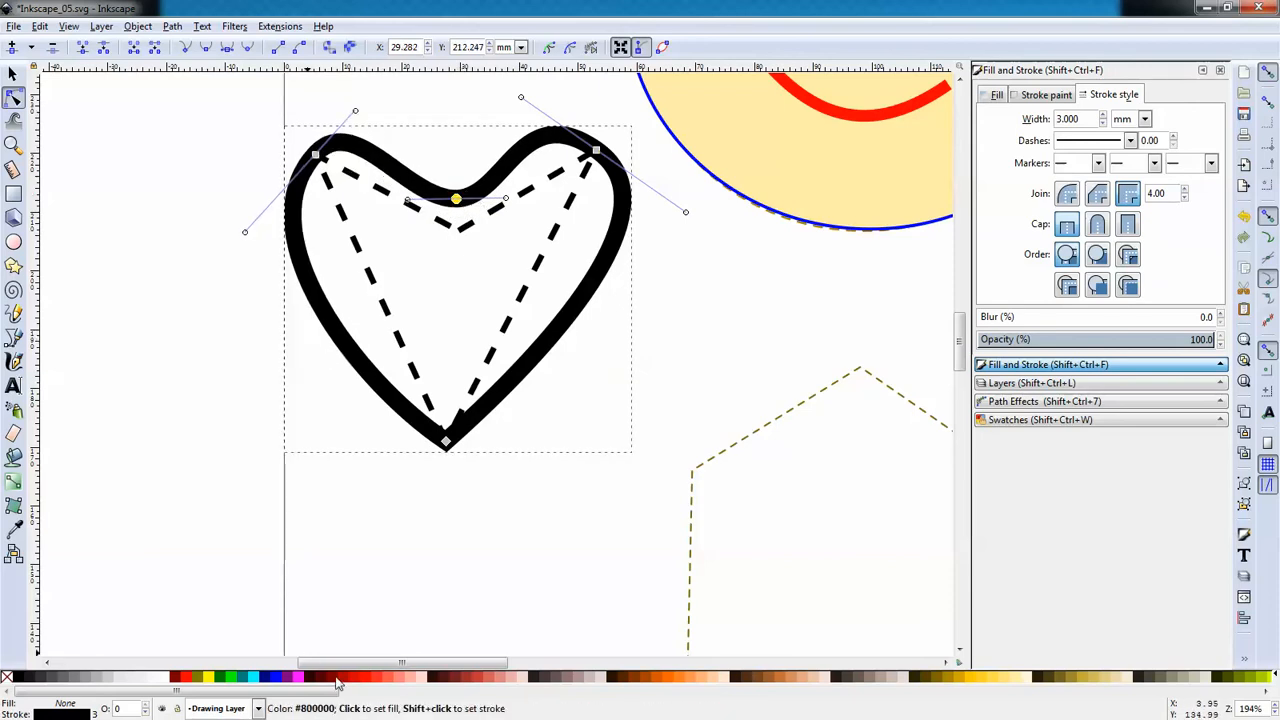
click(369, 679)
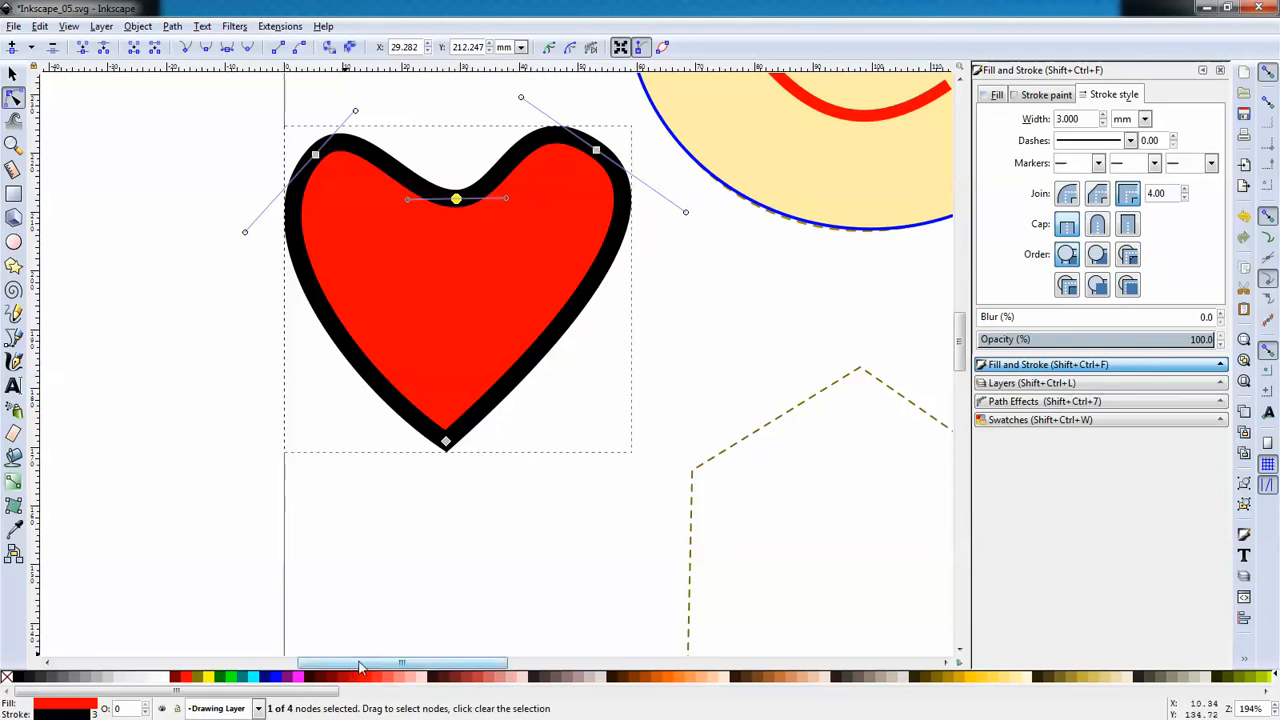
Step: Draw a six-cornered polygon about 52 × 58 mm near the dashed double-polygon template below the smiley
drag(316, 662, 376, 662)
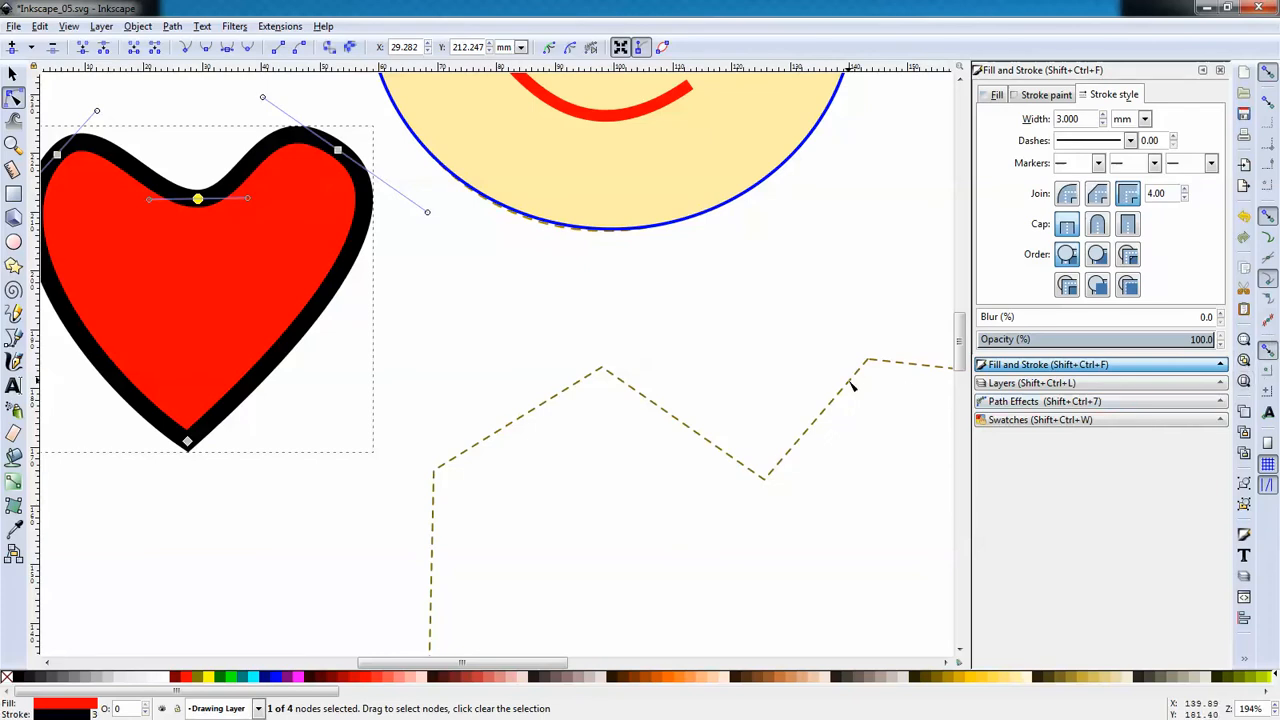
click(13, 74)
key(Escape)
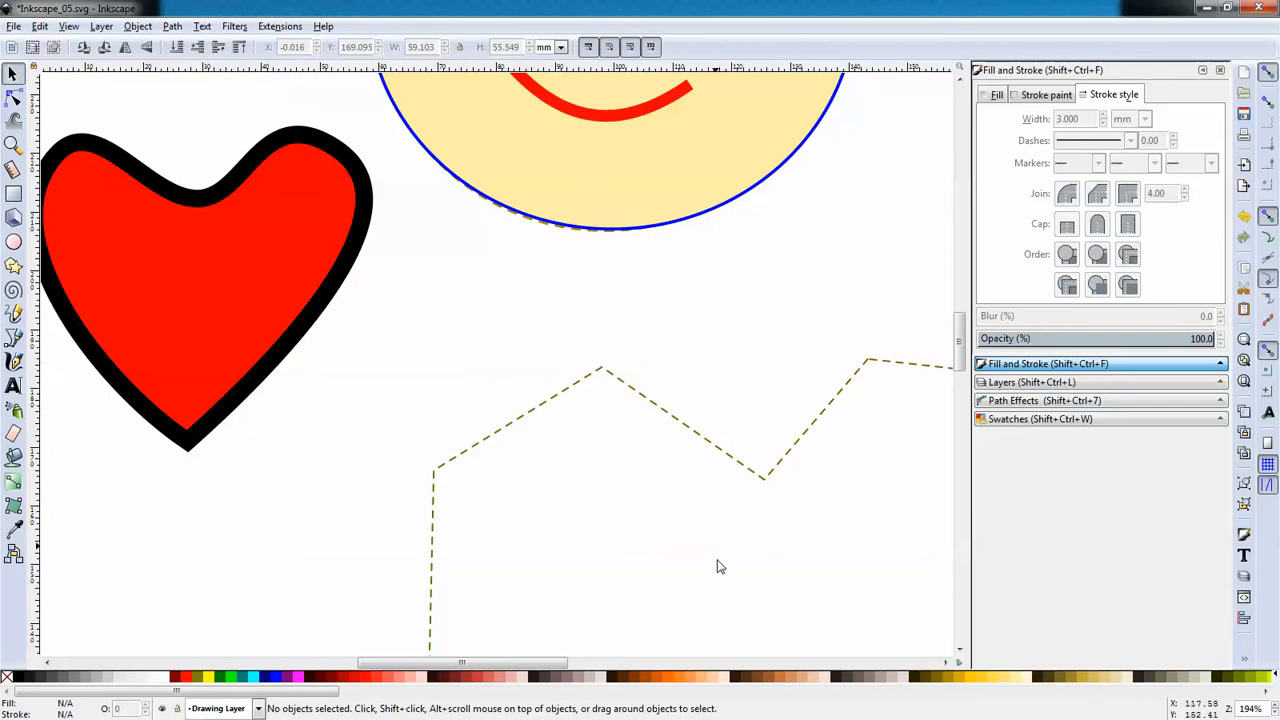
scroll(960, 345, down, 8)
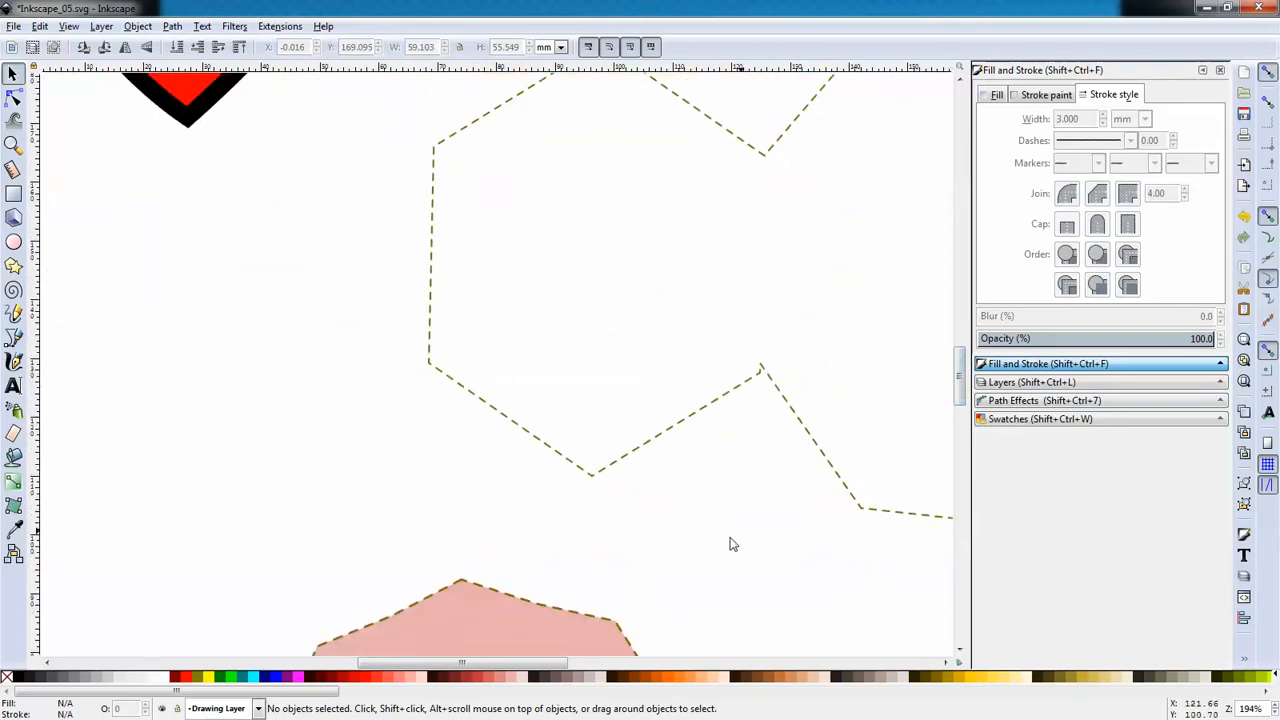
scroll(525, 640, right, 6)
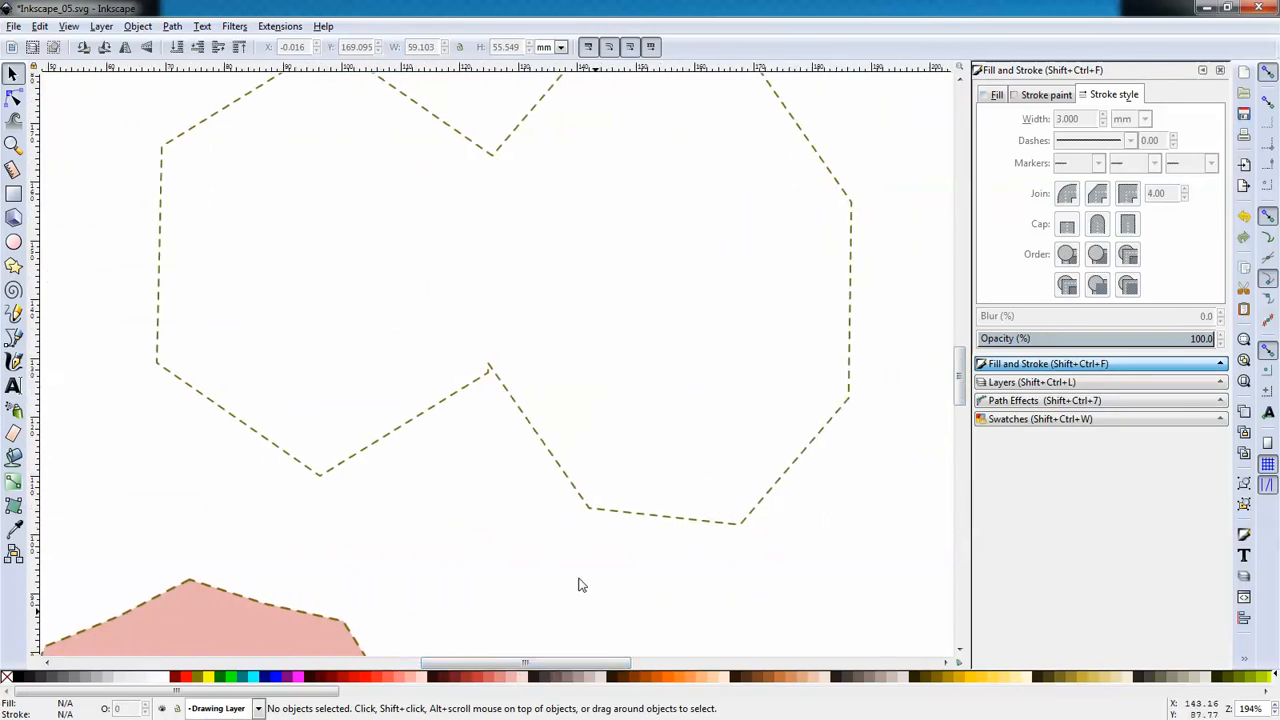
click(13, 145)
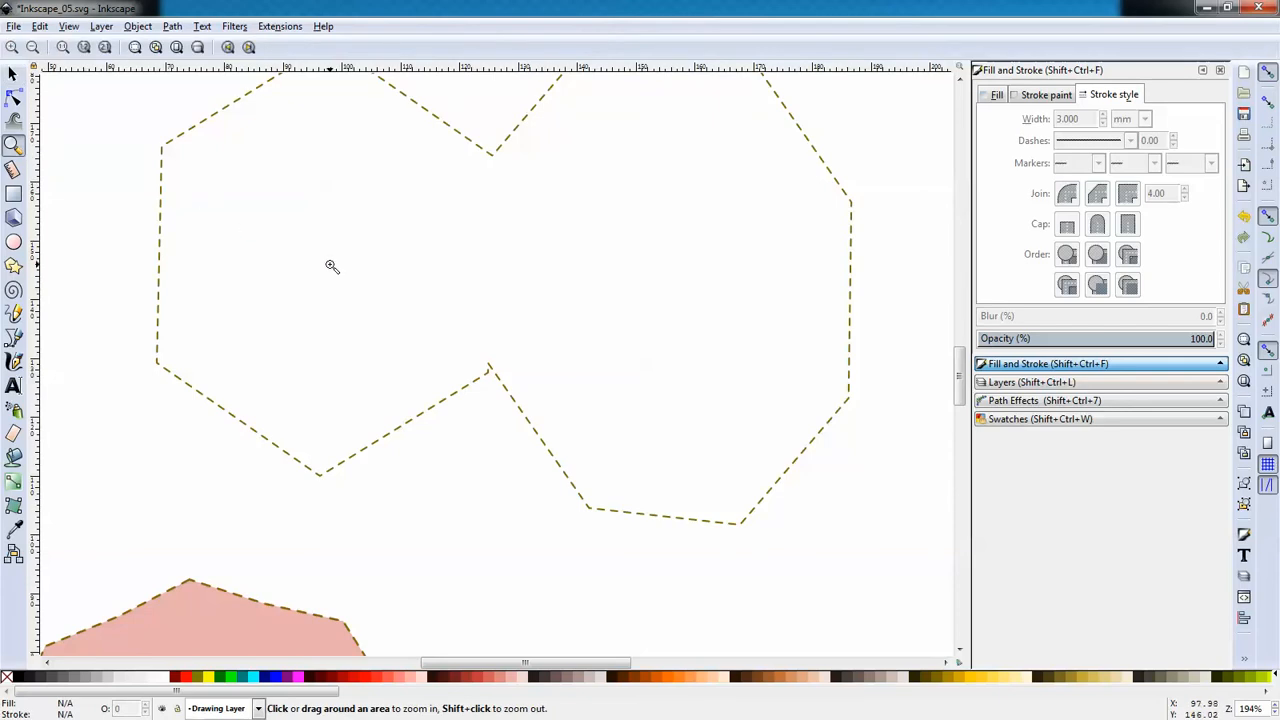
shift+click(539, 300)
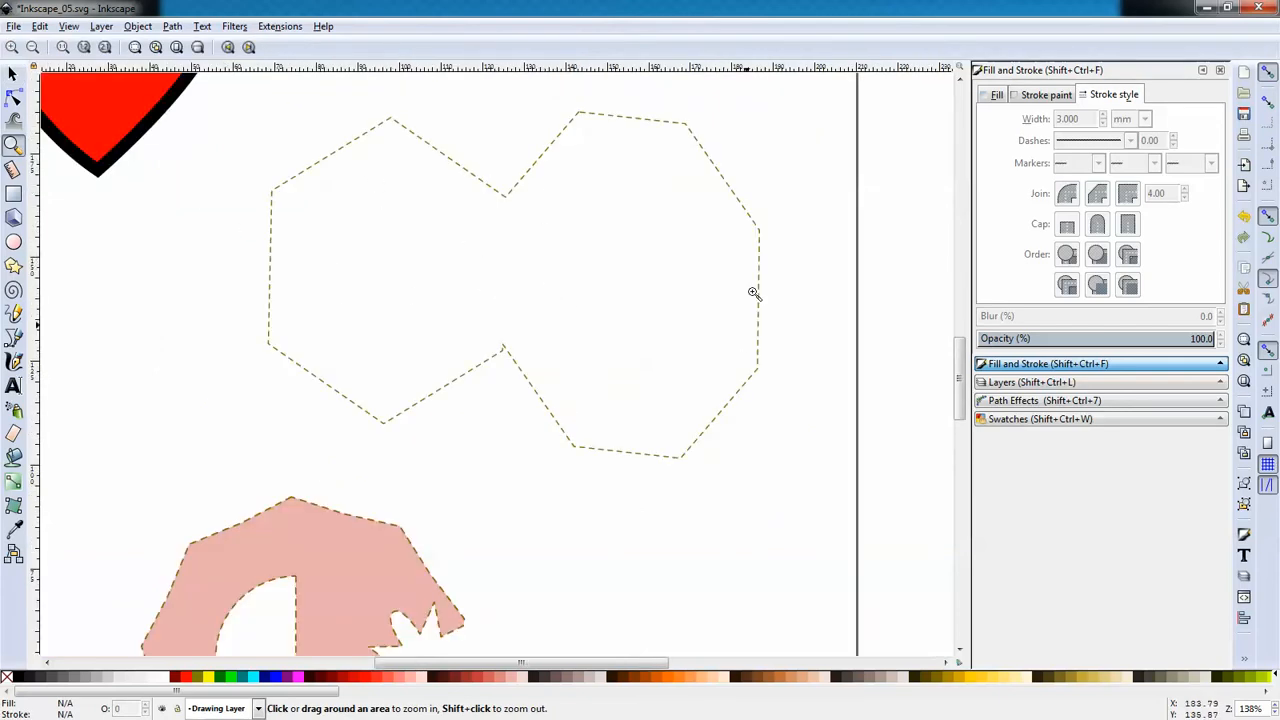
click(14, 266)
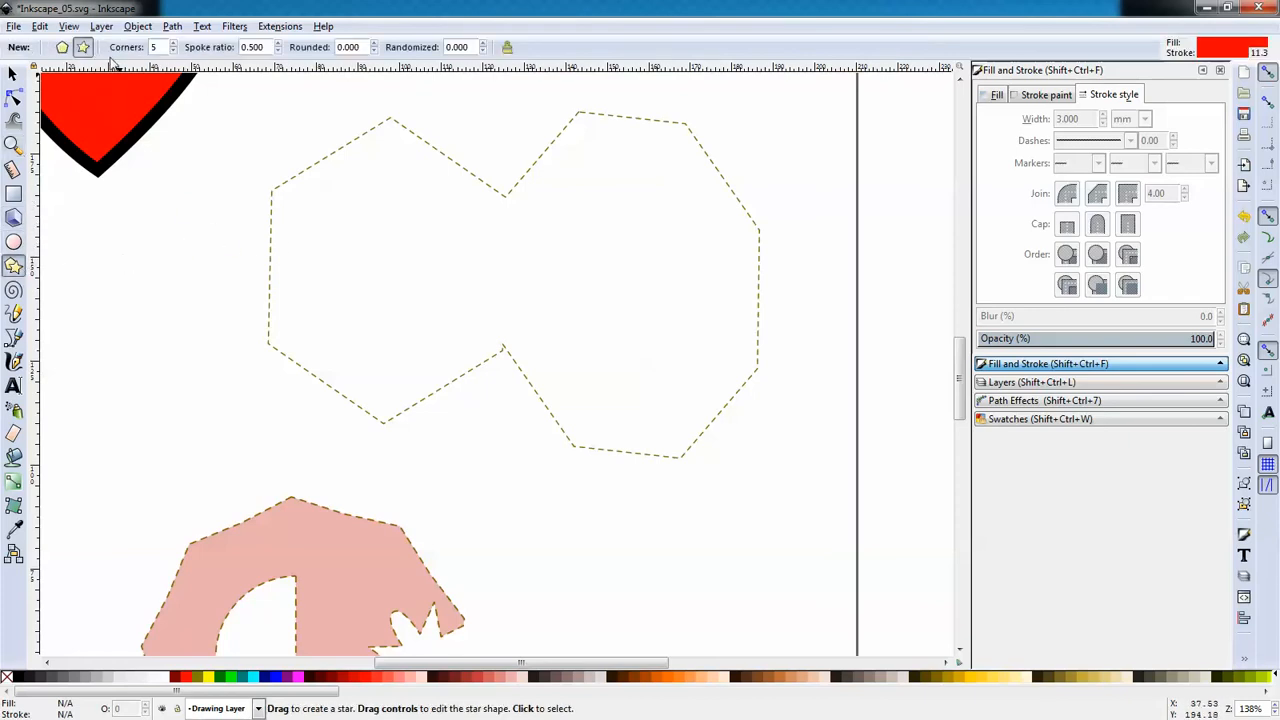
click(62, 47)
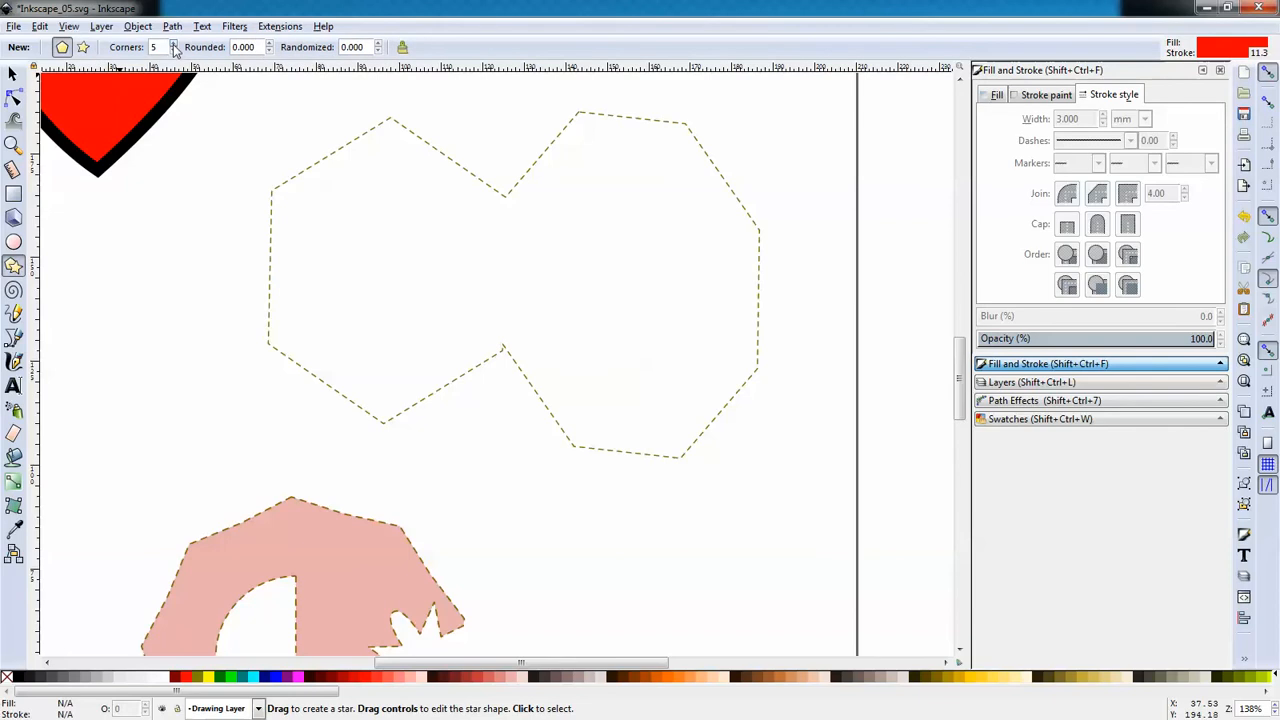
drag(260, 173, 363, 229)
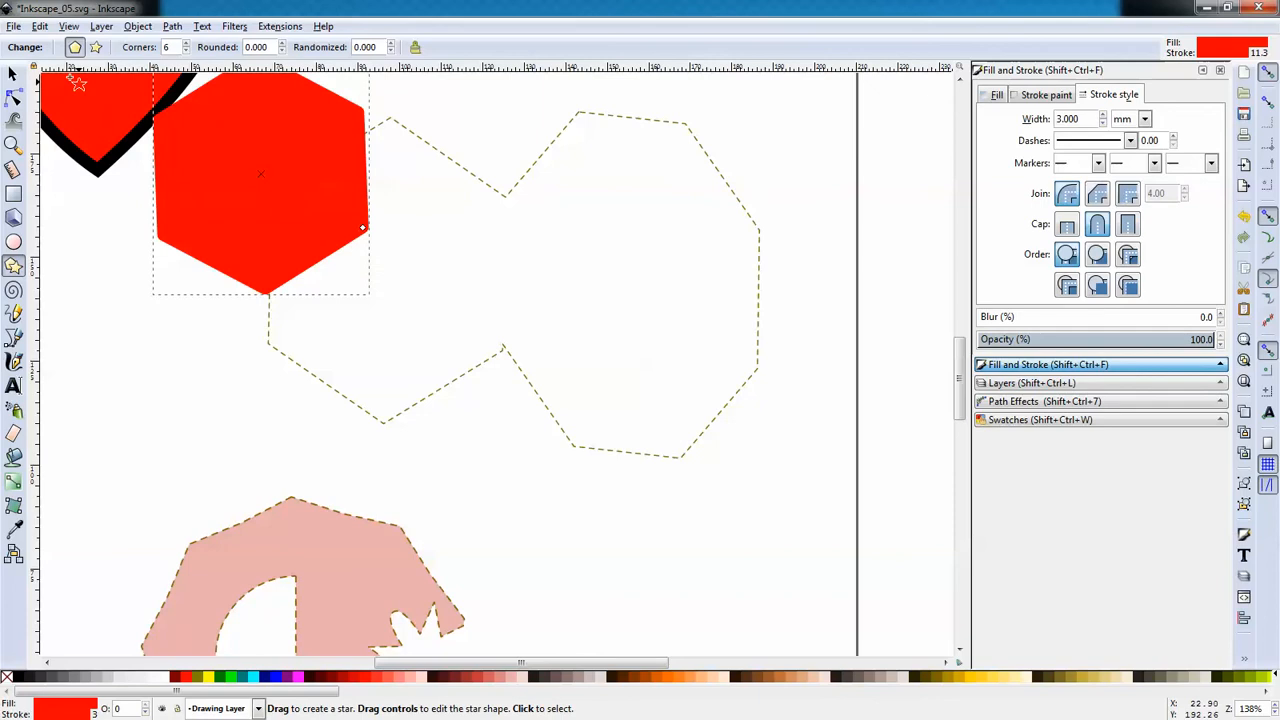
Step: Move the red hexagon onto the left half of the dashed template and scale it to about 59 × 74 mm
click(13, 73)
drag(220, 172, 349, 257)
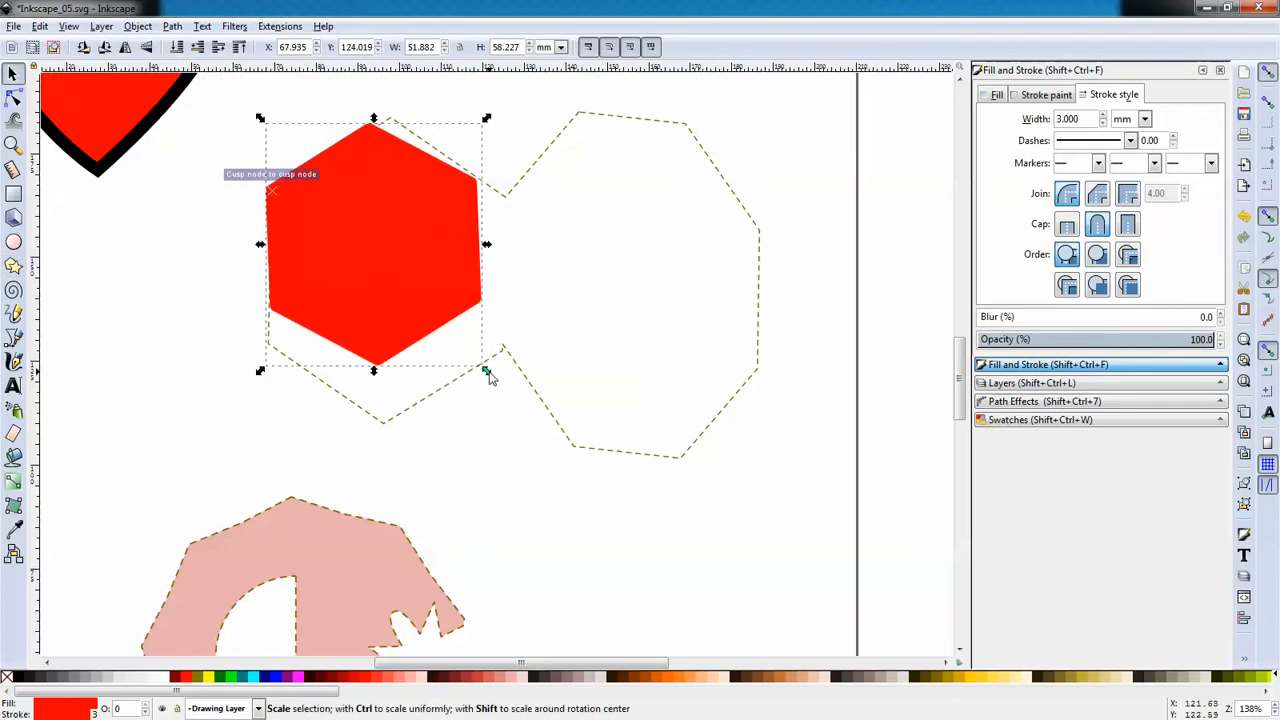
drag(489, 377, 517, 424)
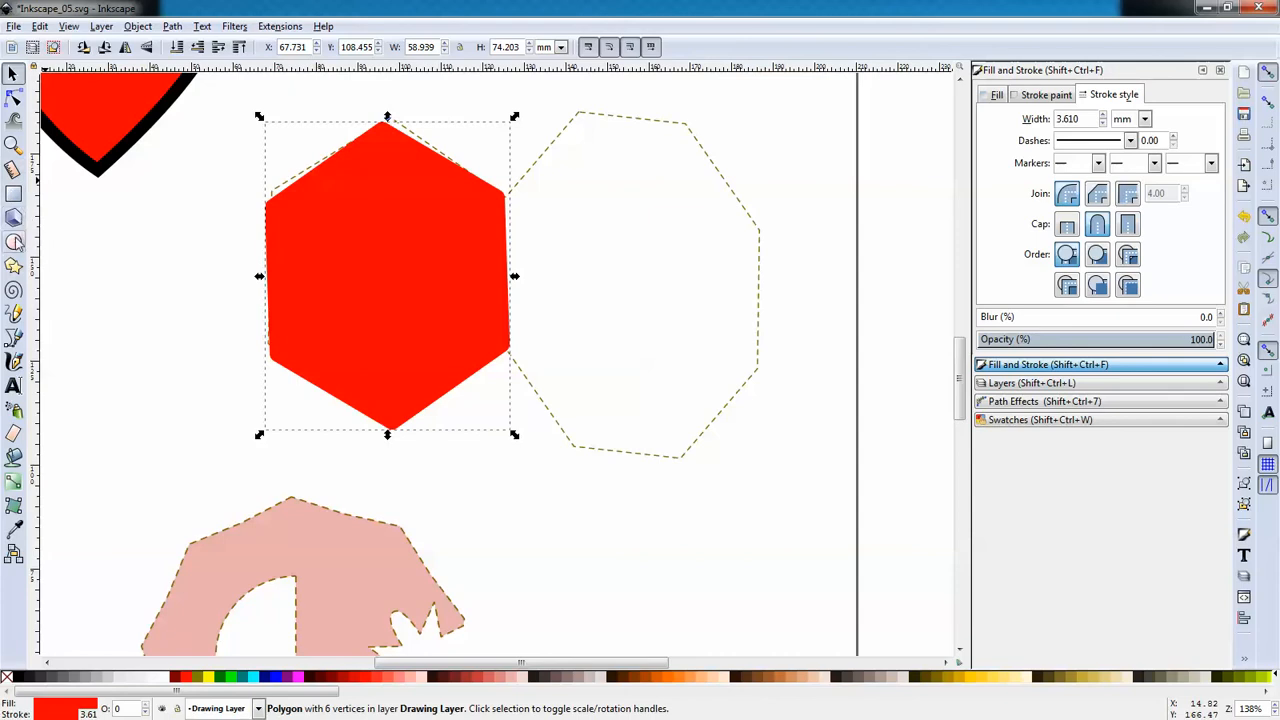
Step: Try raising the hexagon's corner count to 12 and return it to 6
click(13, 265)
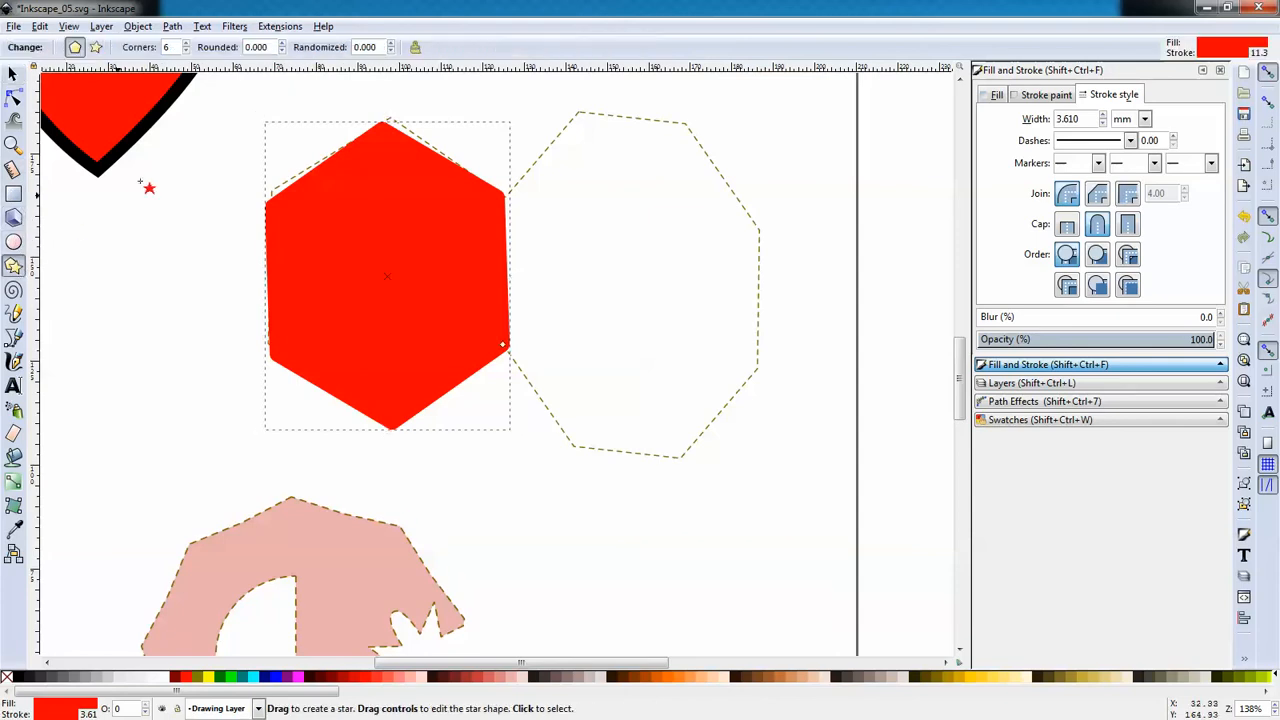
click(186, 43)
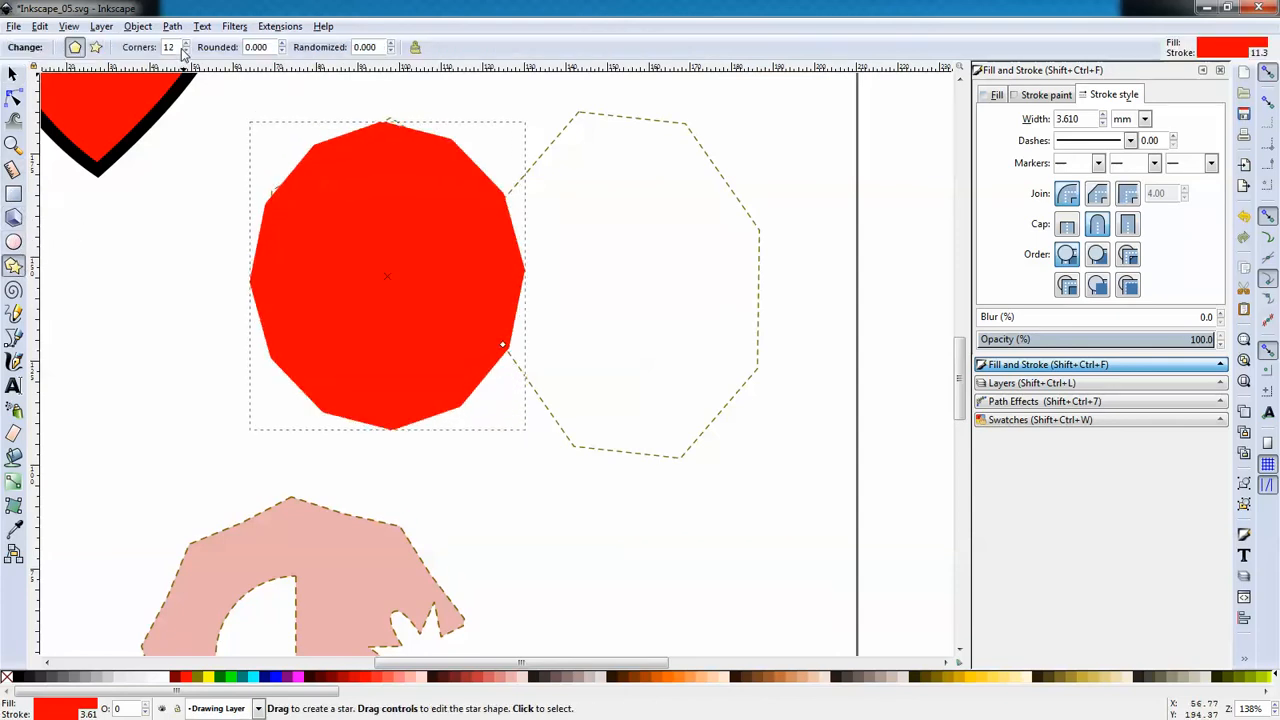
click(188, 51)
click(188, 51)
click(188, 51)
click(188, 51)
click(188, 51)
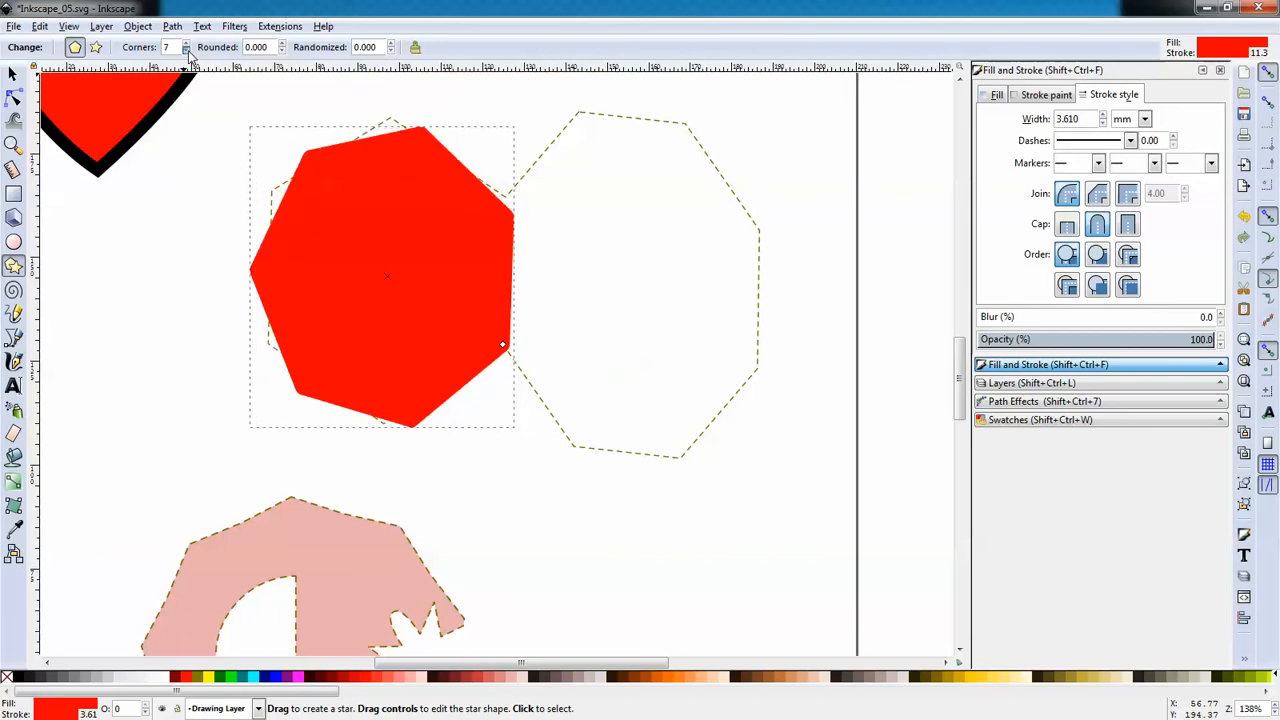
click(188, 51)
Step: Draw a second red polygon over the right half of the dashed template and set it to 8 corners
click(13, 73)
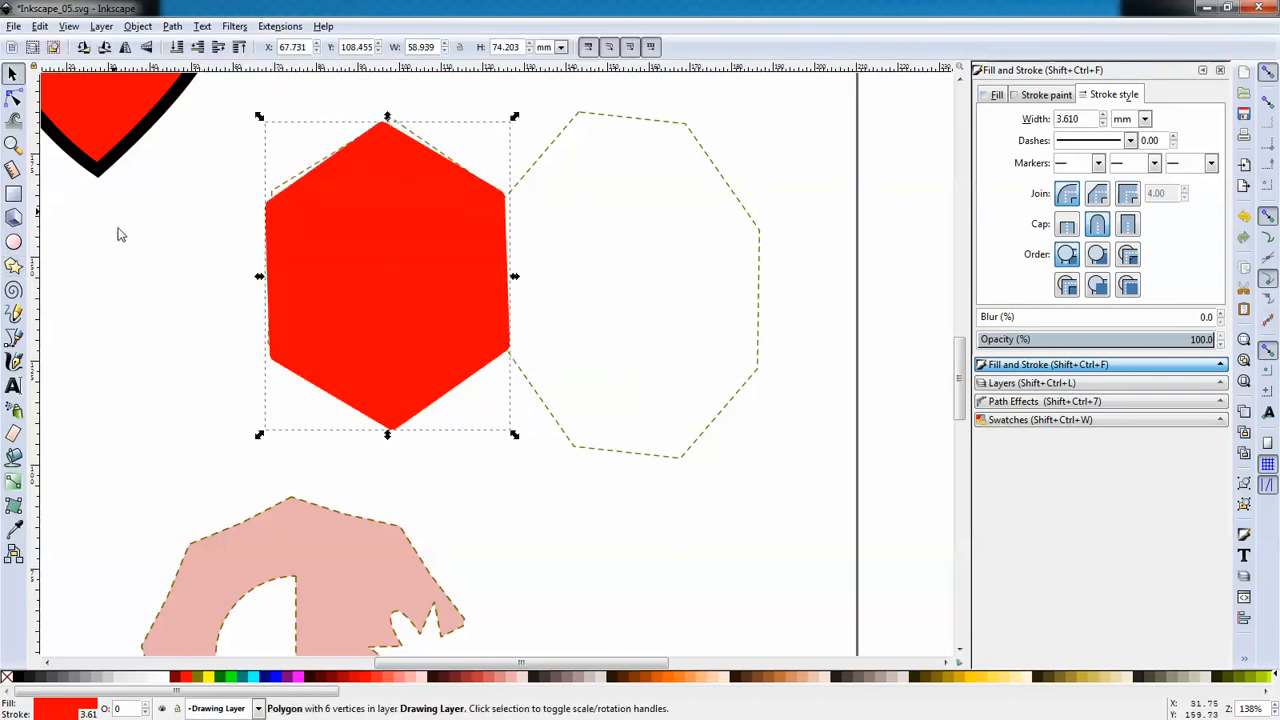
click(121, 252)
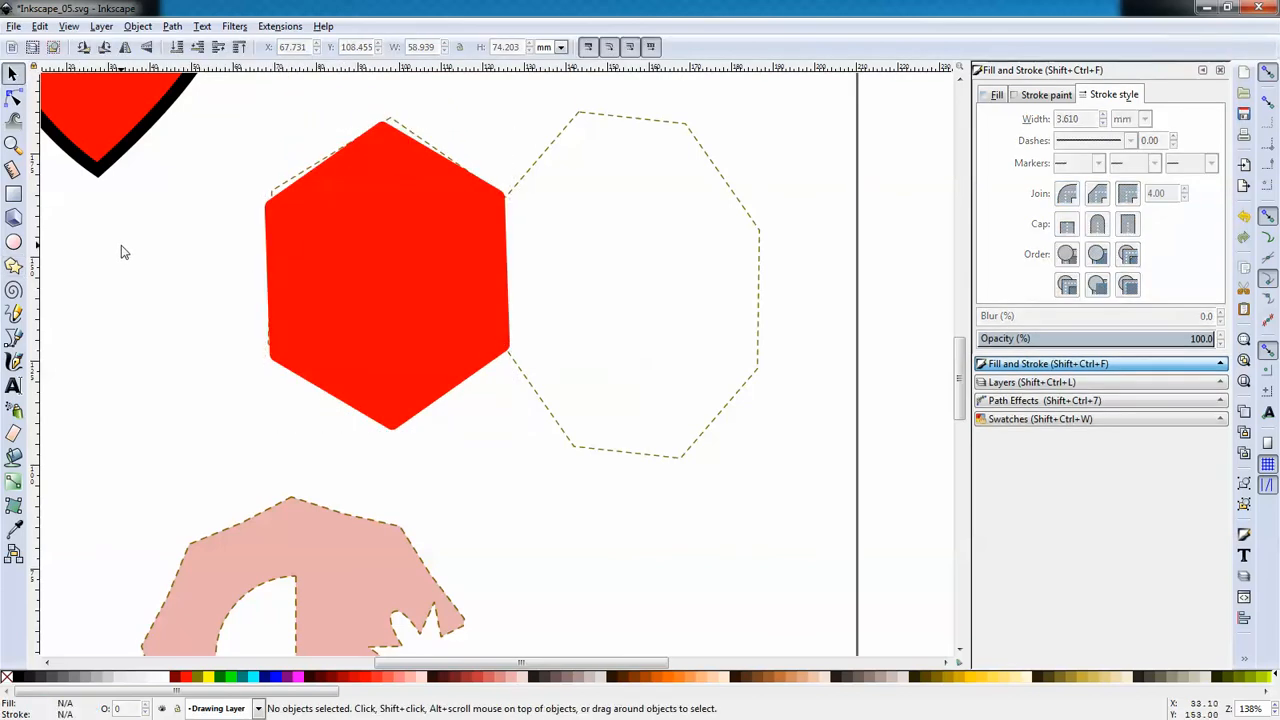
click(13, 266)
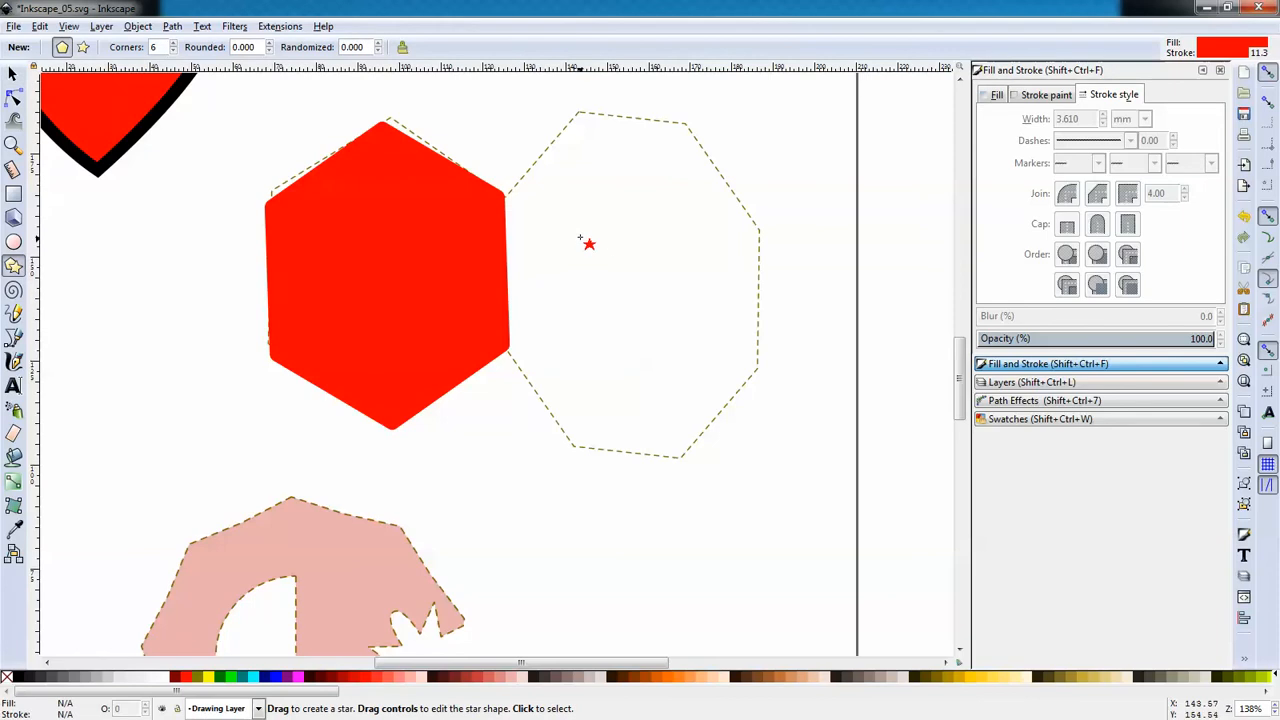
drag(579, 238, 688, 300)
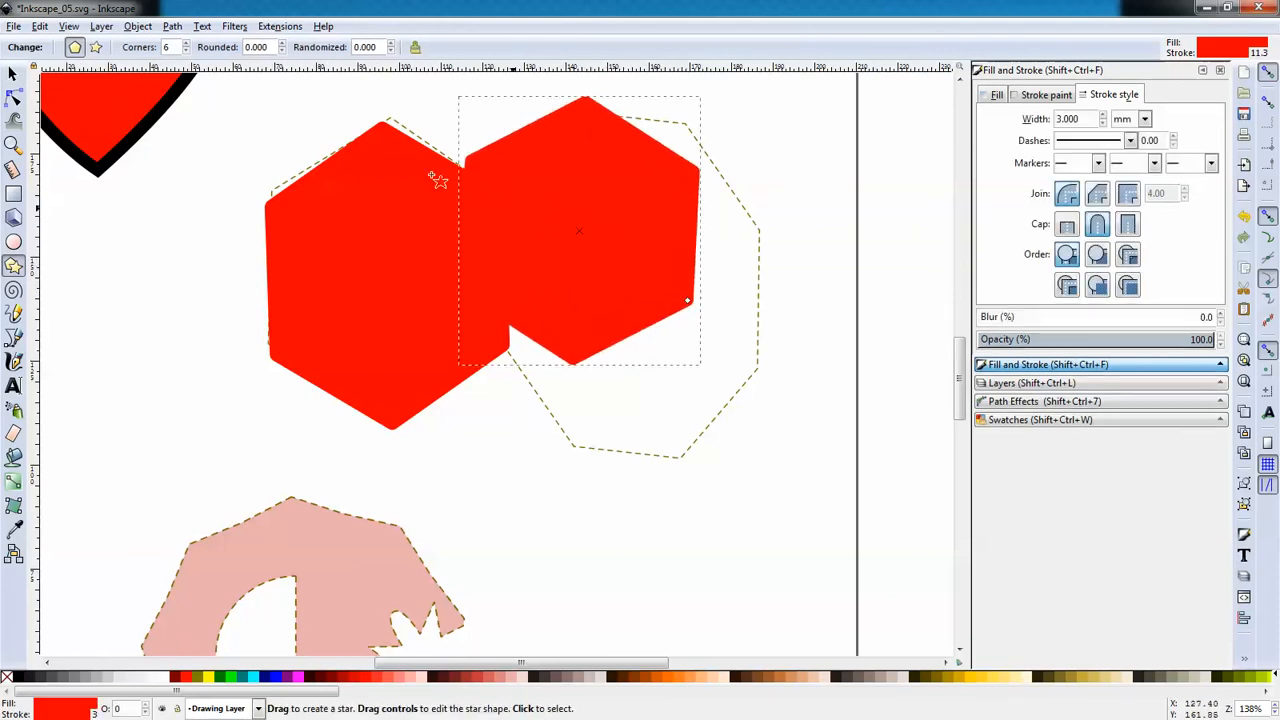
click(186, 43)
click(186, 43)
drag(584, 224, 677, 238)
drag(594, 199, 646, 198)
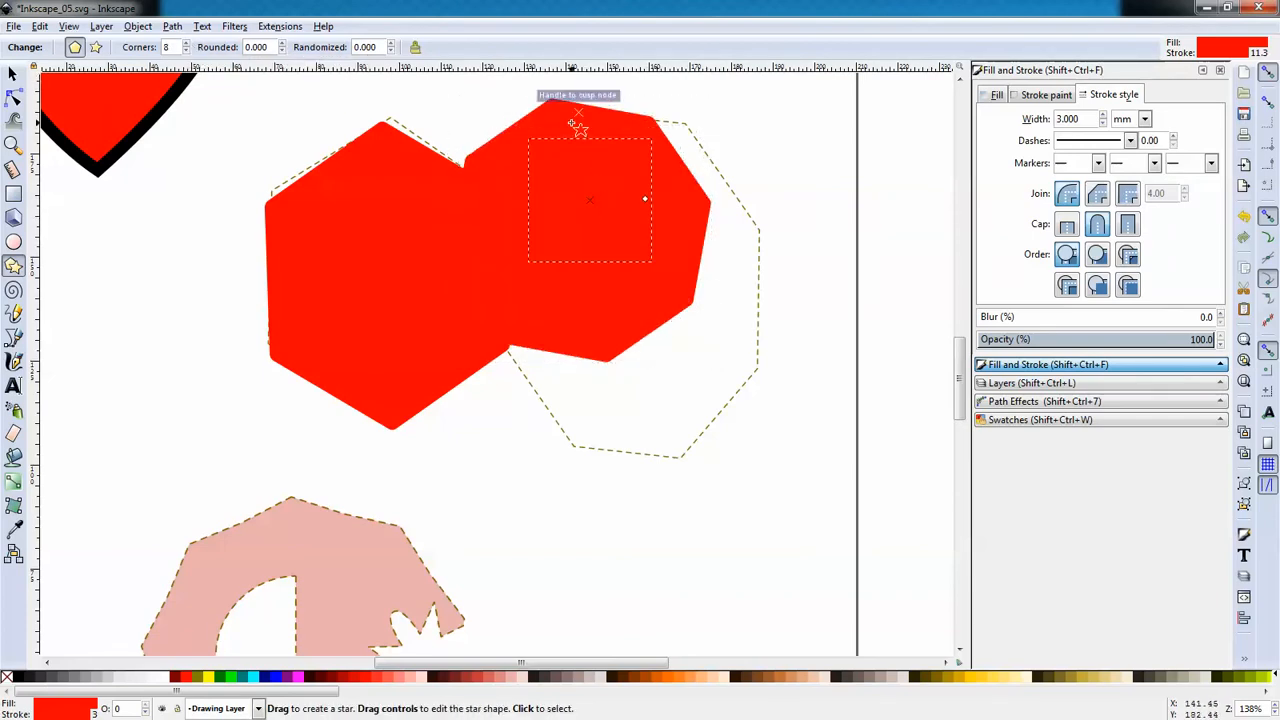
click(567, 117)
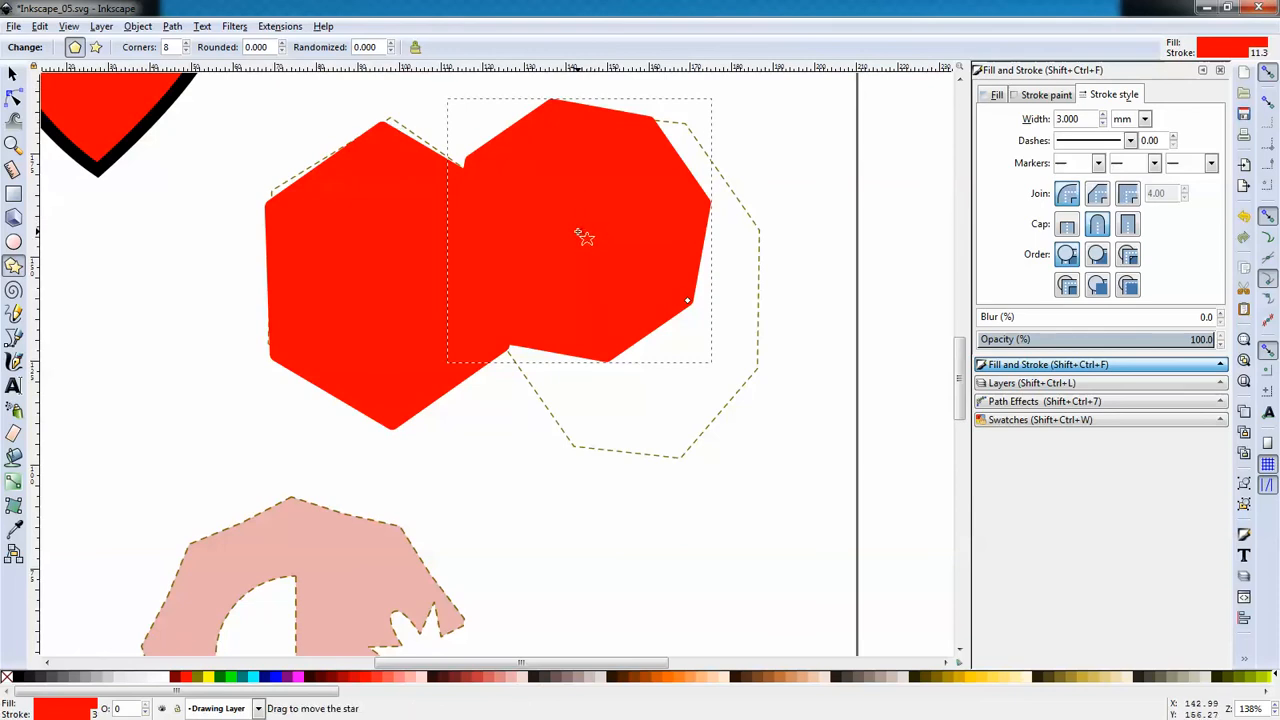
click(13, 73)
click(620, 231)
drag(620, 231, 644, 241)
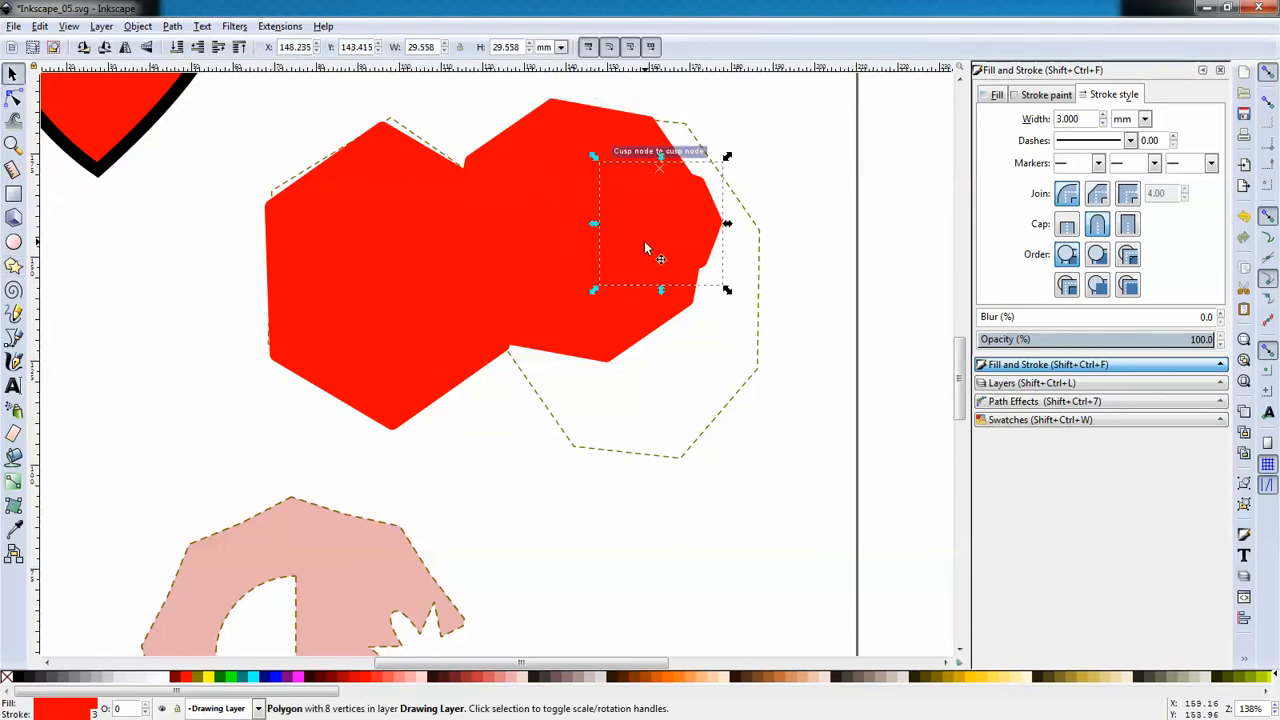
key(Delete)
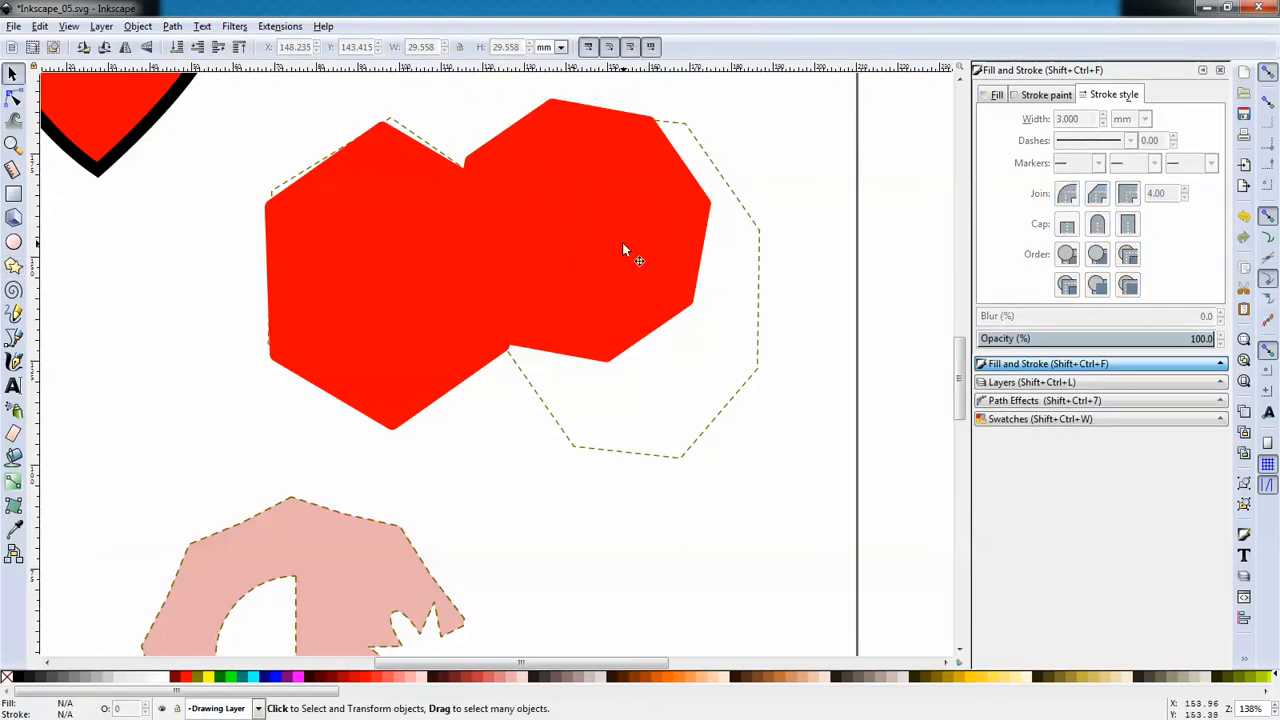
Step: Try deleting the red octagon beside the hexagon and undo the deletion
click(545, 264)
drag(540, 265, 778, 336)
key(Delete)
key(Delete)
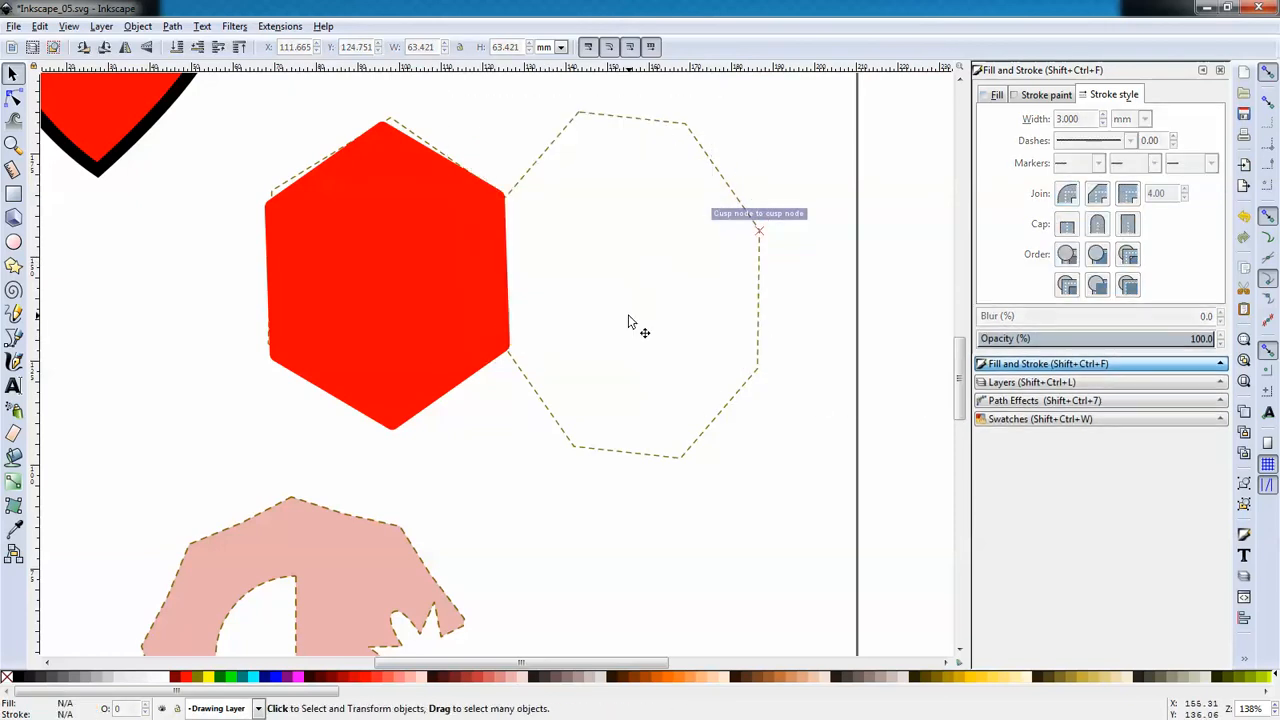
click(42, 26)
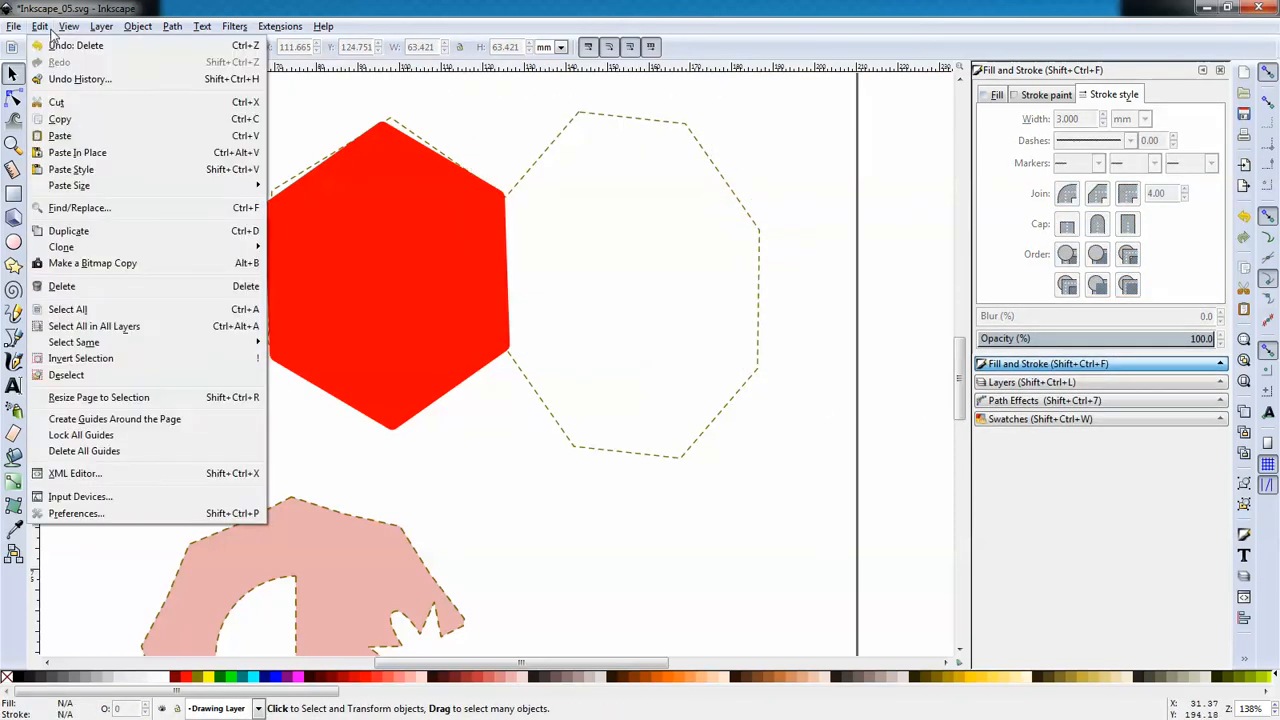
click(50, 40)
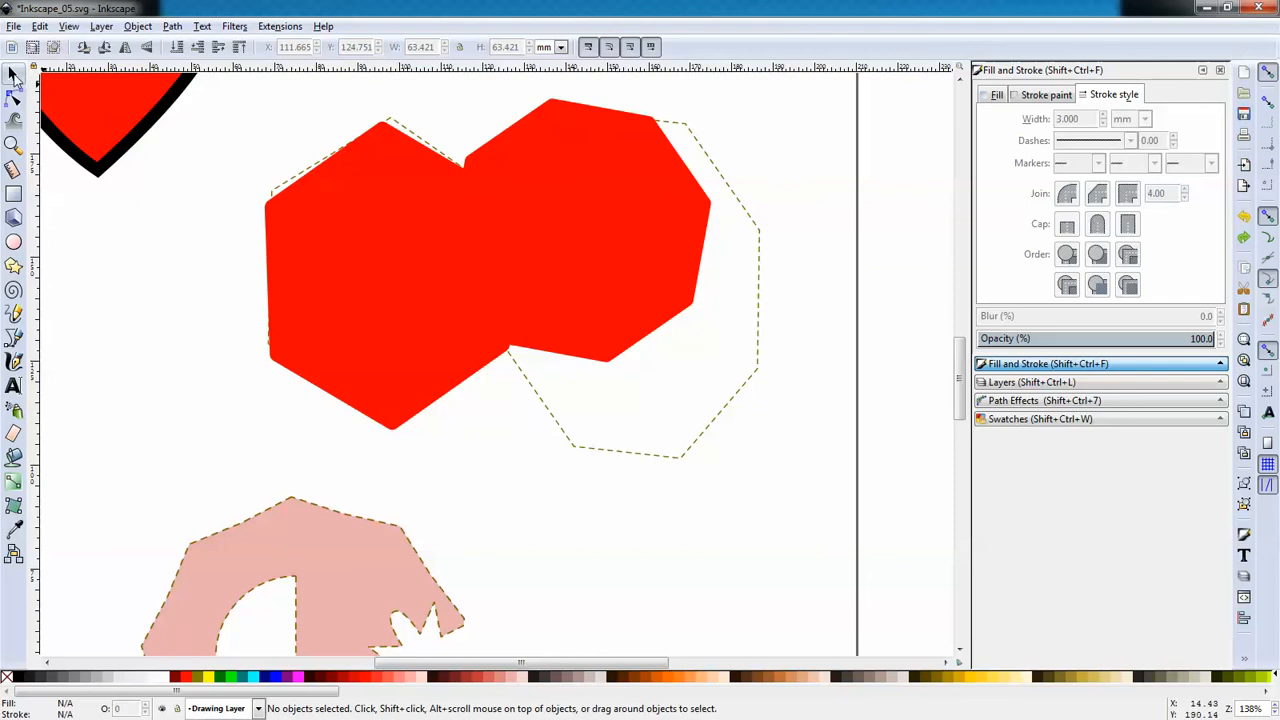
Step: Move the red octagon over the right half of the dashed template and rotate it until its upper edge is level
click(549, 234)
drag(559, 214, 662, 314)
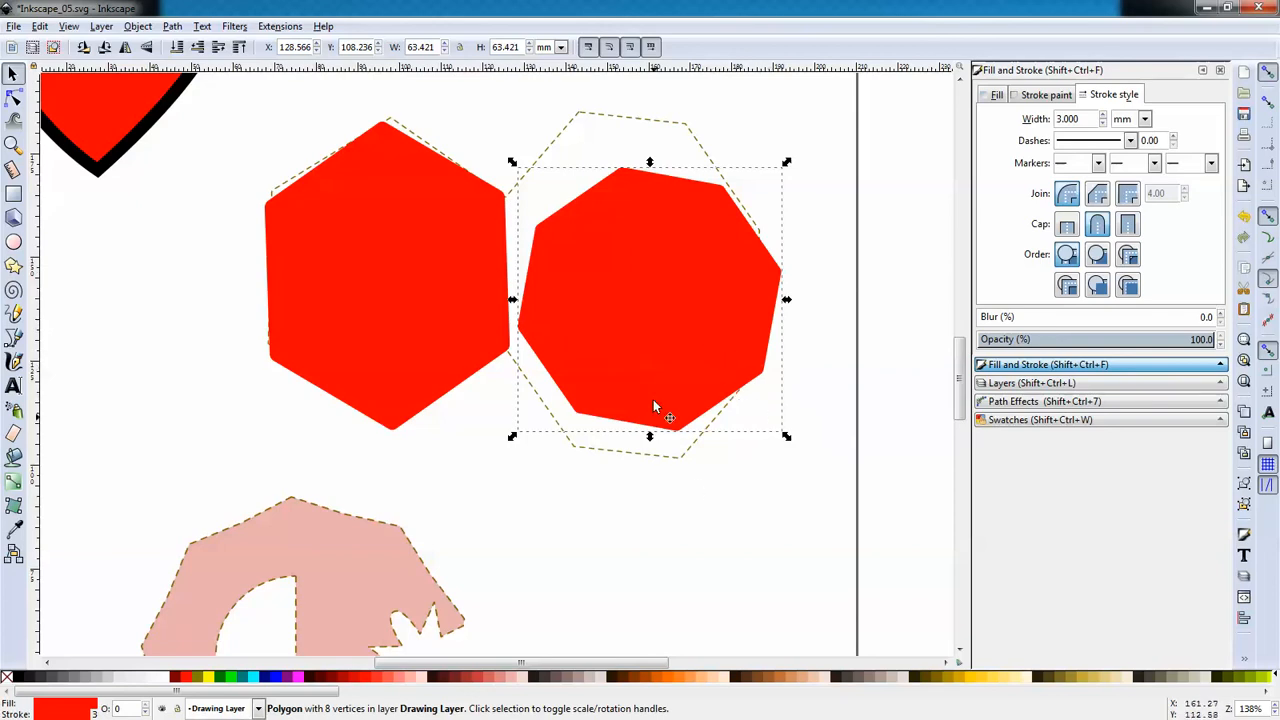
click(615, 452)
click(646, 354)
click(673, 360)
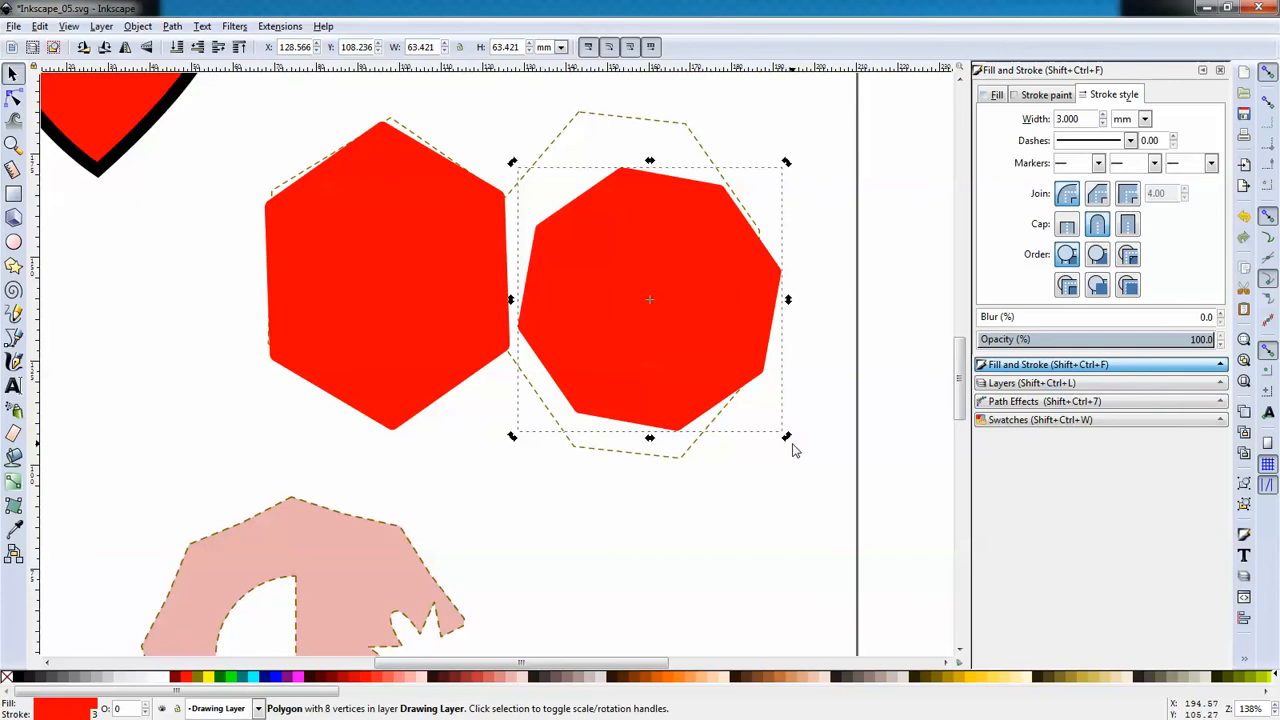
drag(787, 438, 805, 416)
drag(691, 357, 679, 351)
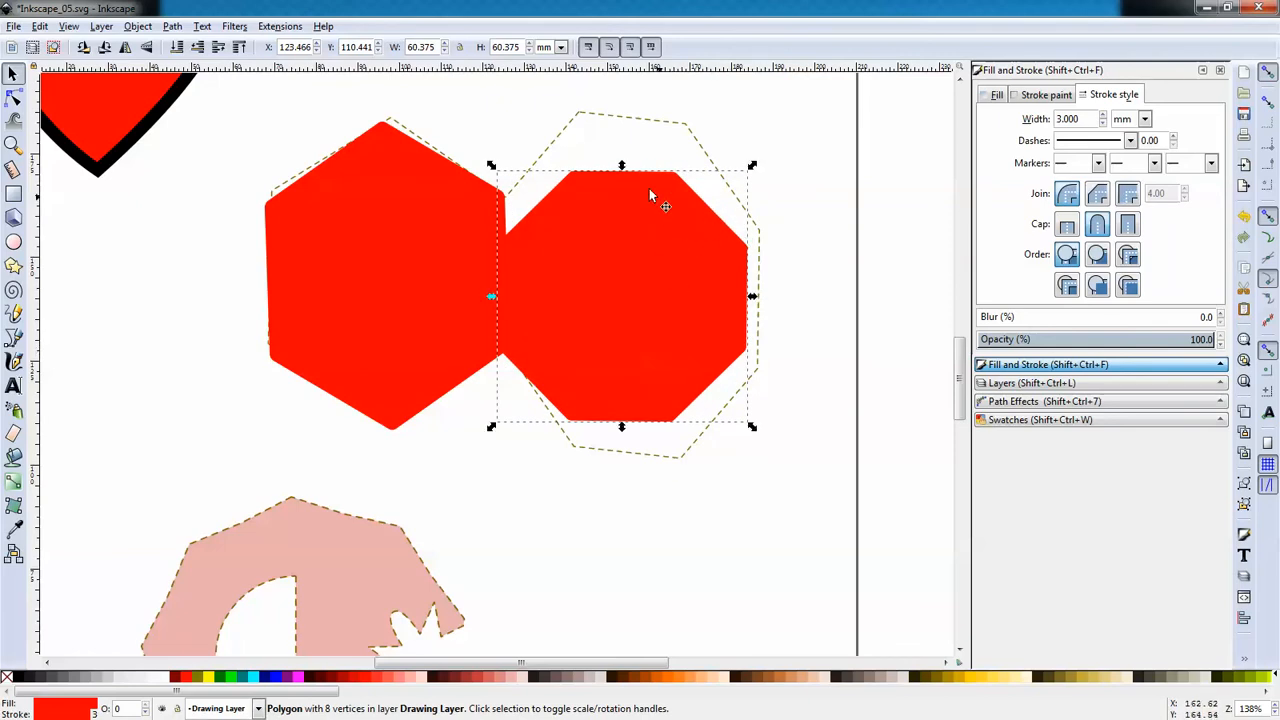
Step: Scale the octagon to about 65 × 74 mm to match the height of the dashed template's right half
drag(621, 165, 631, 148)
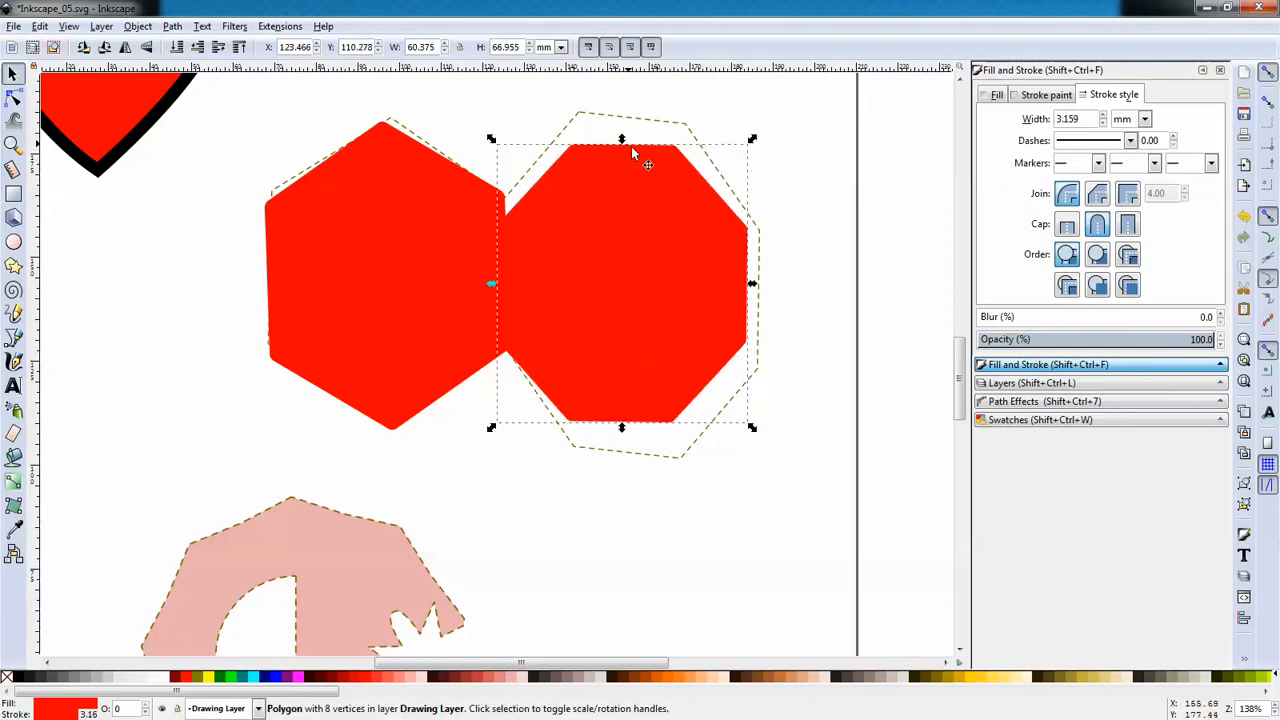
drag(752, 138, 781, 120)
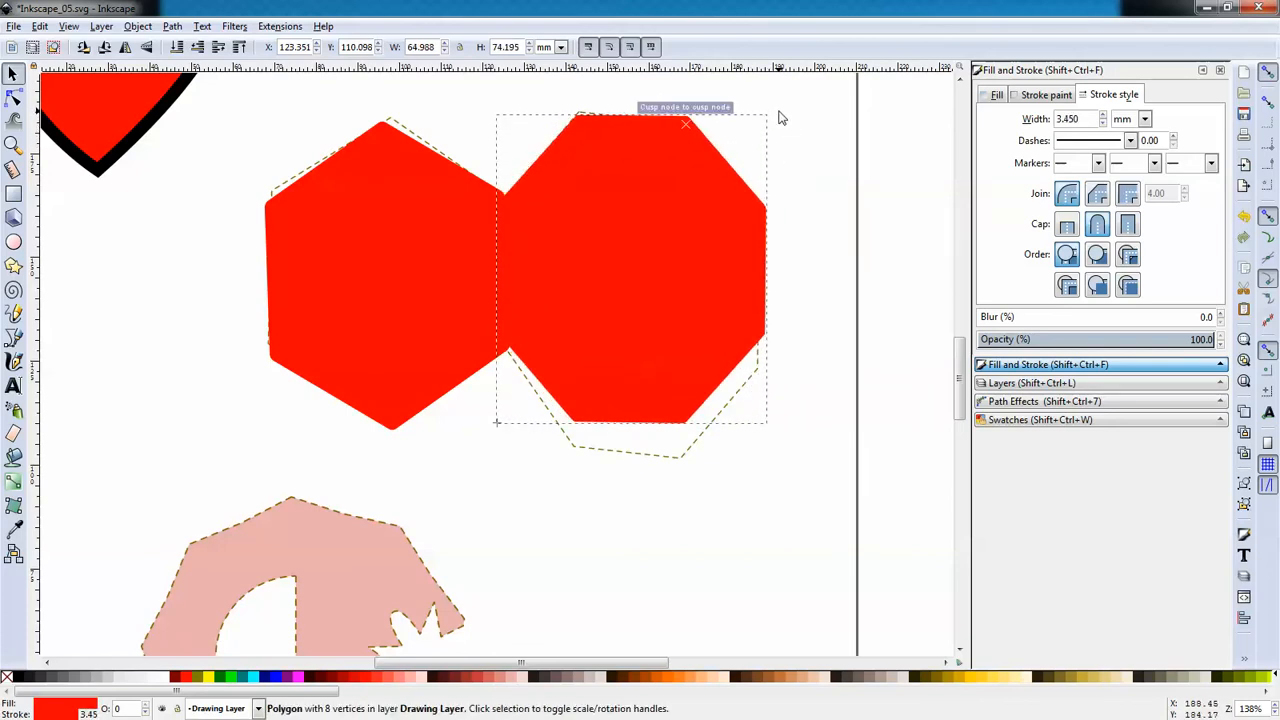
key(ctrl+z)
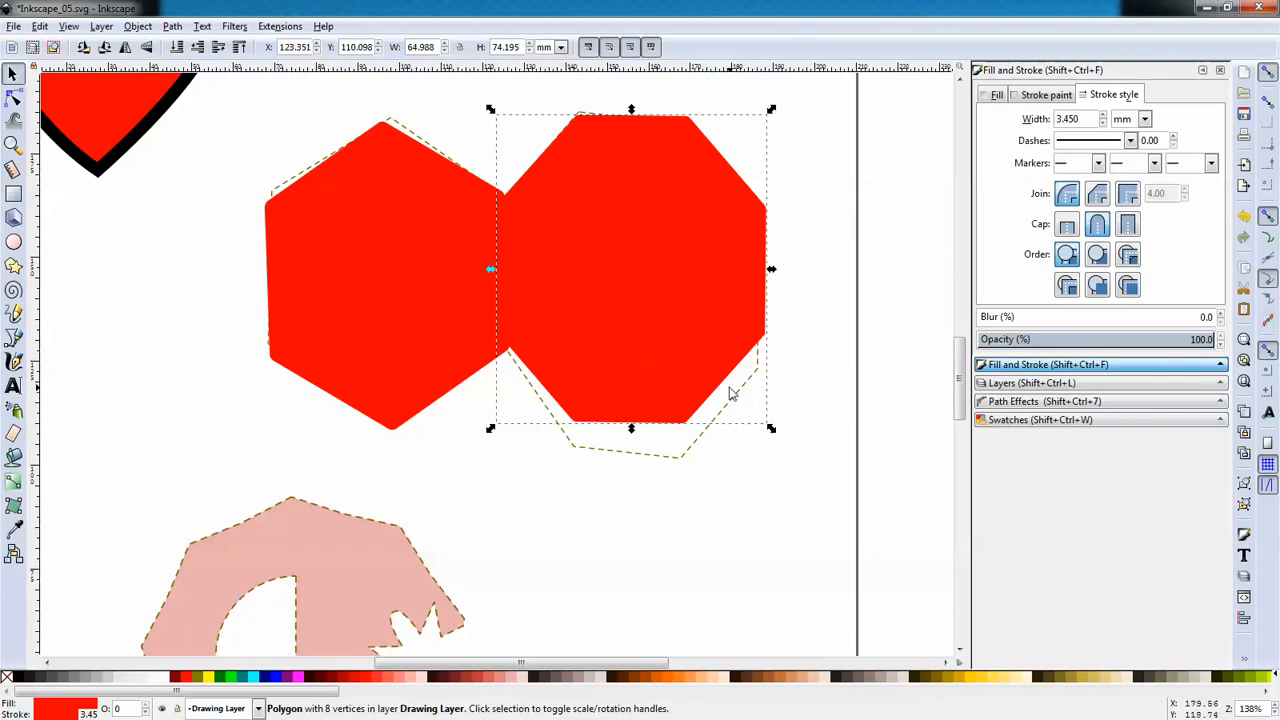
Step: Select the octagon and the hexagon together and merge them with Union
click(611, 326)
shift+click(376, 293)
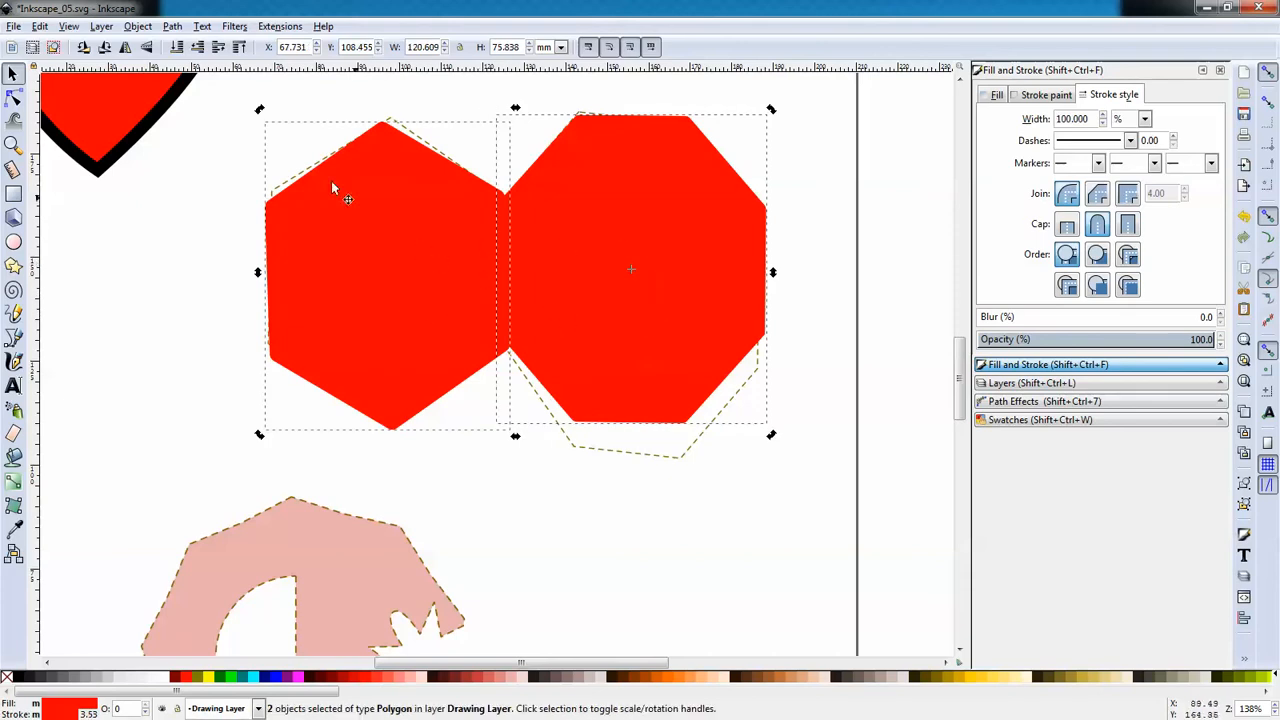
click(173, 27)
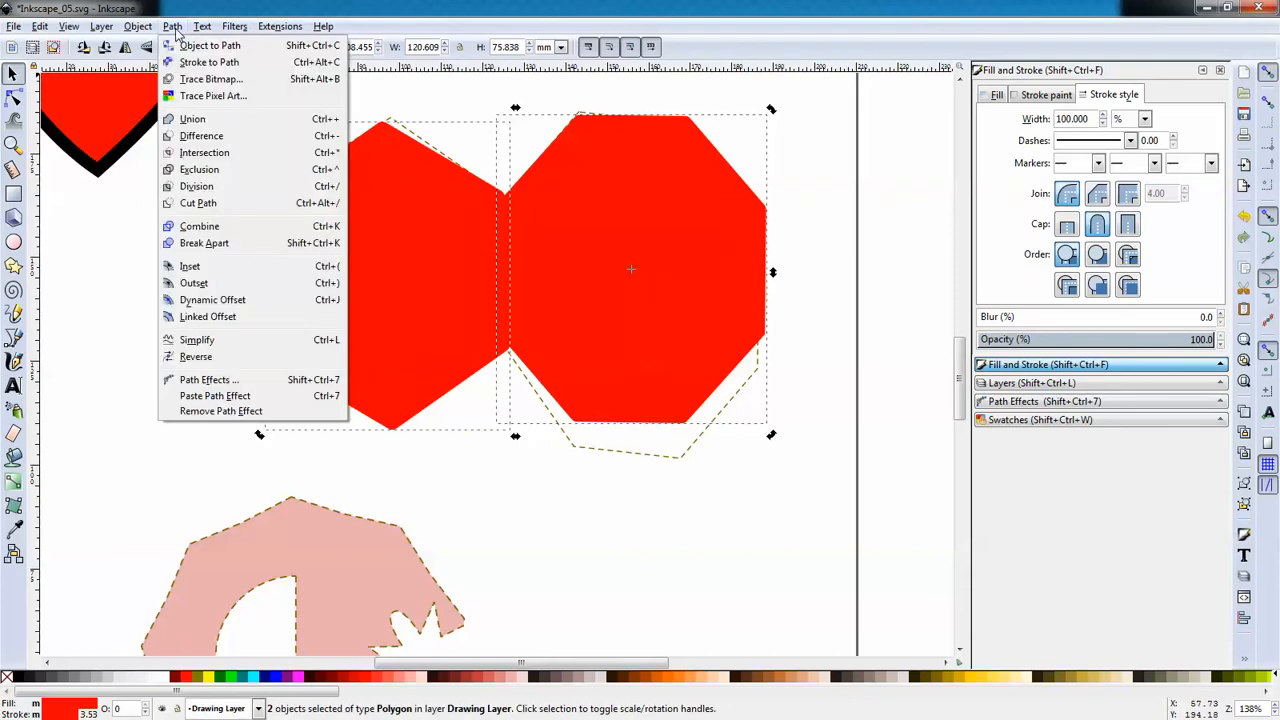
click(193, 120)
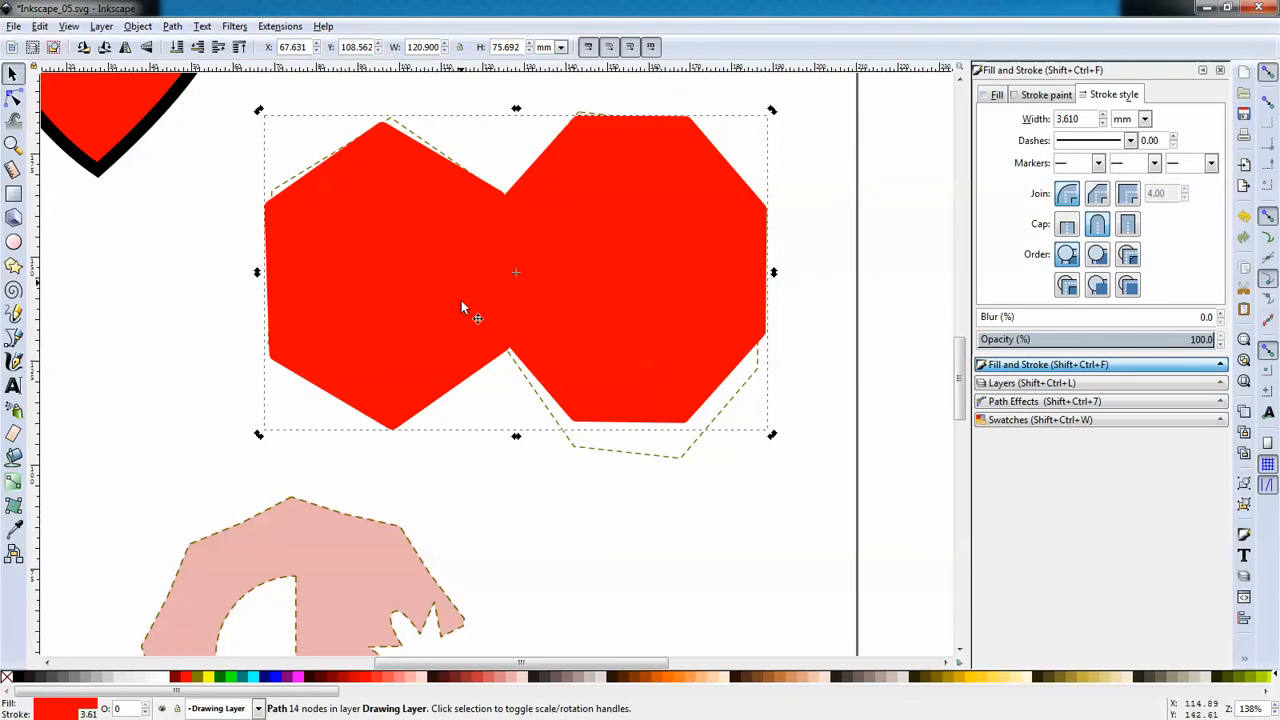
Step: Remove the fill from the merged polygon shape and shift it slightly over the dashed template
click(7, 677)
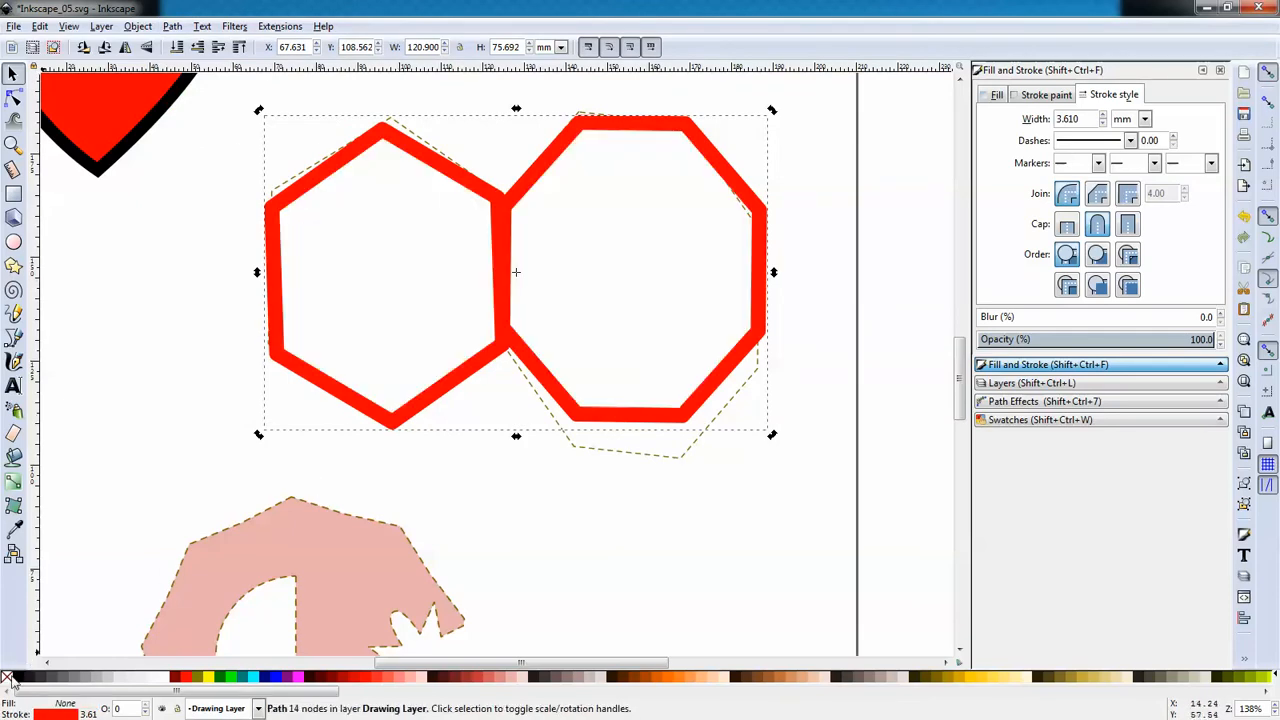
drag(586, 140, 623, 153)
drag(588, 390, 607, 380)
drag(554, 307, 504, 290)
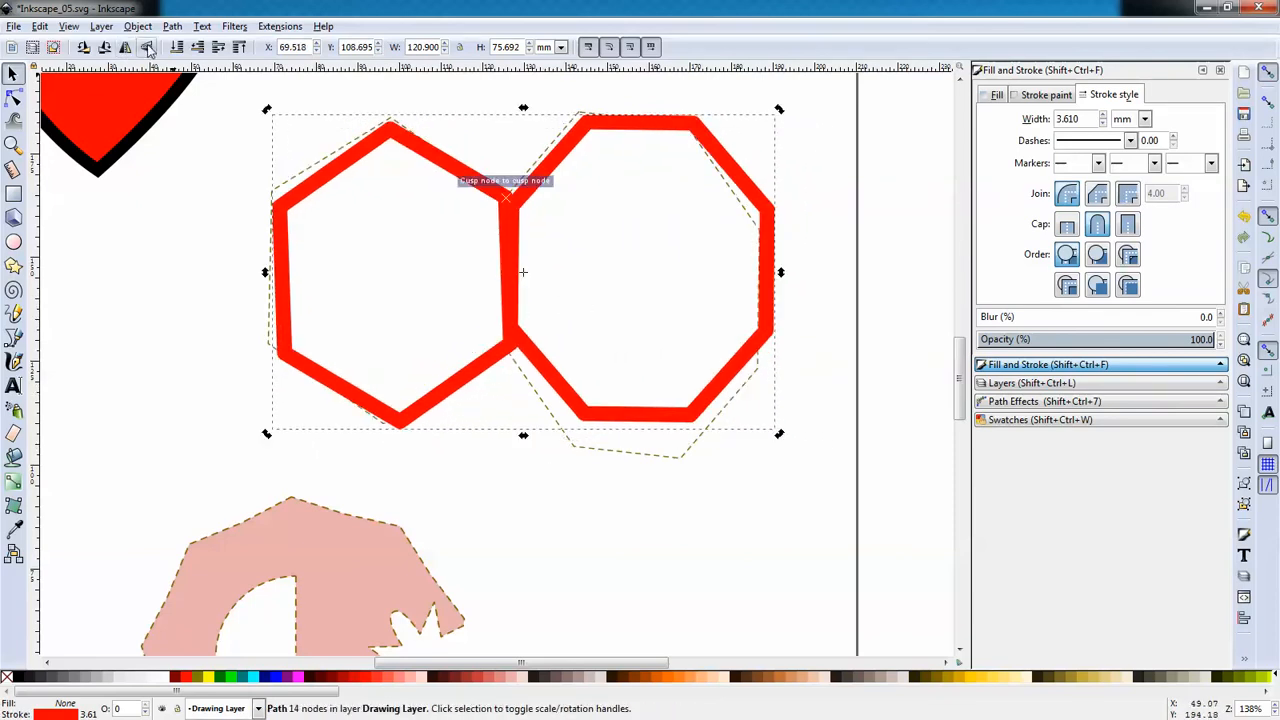
Step: Undo the merged shape's move, its fill removal and the union of the two polygons
key(ctrl+z)
key(ctrl+z)
key(ctrl+z)
key(ctrl+z)
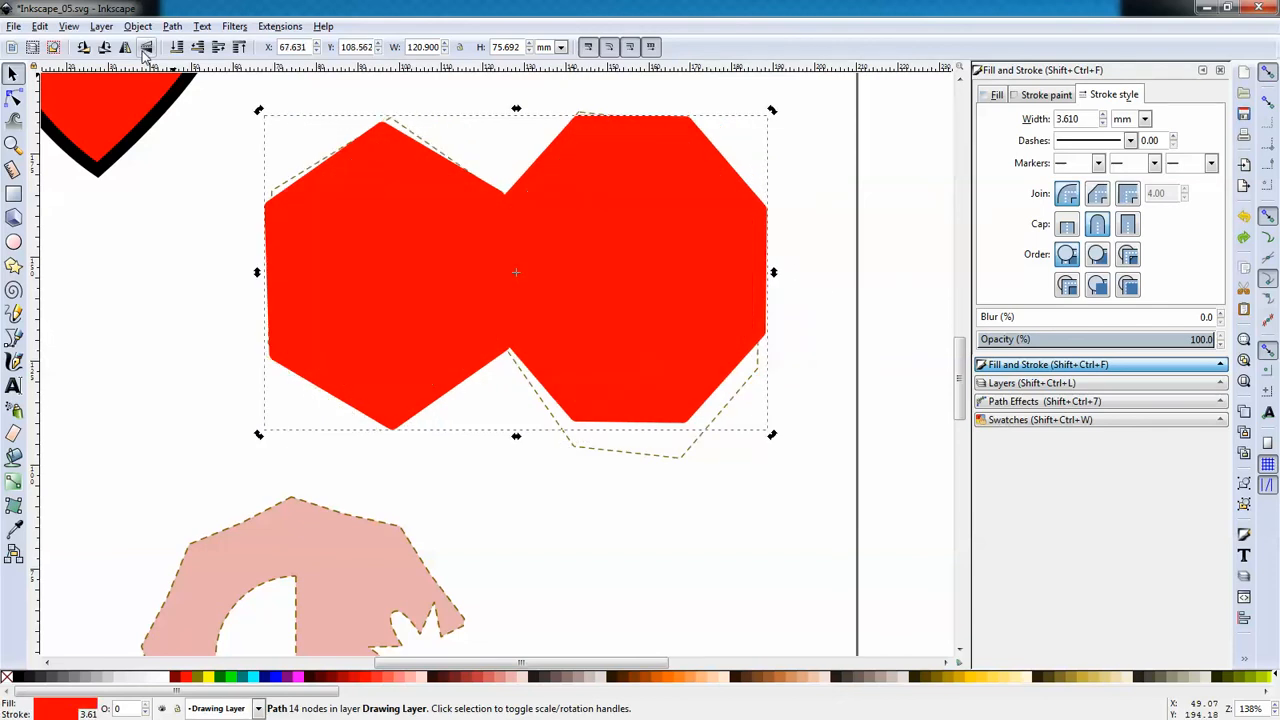
key(Escape)
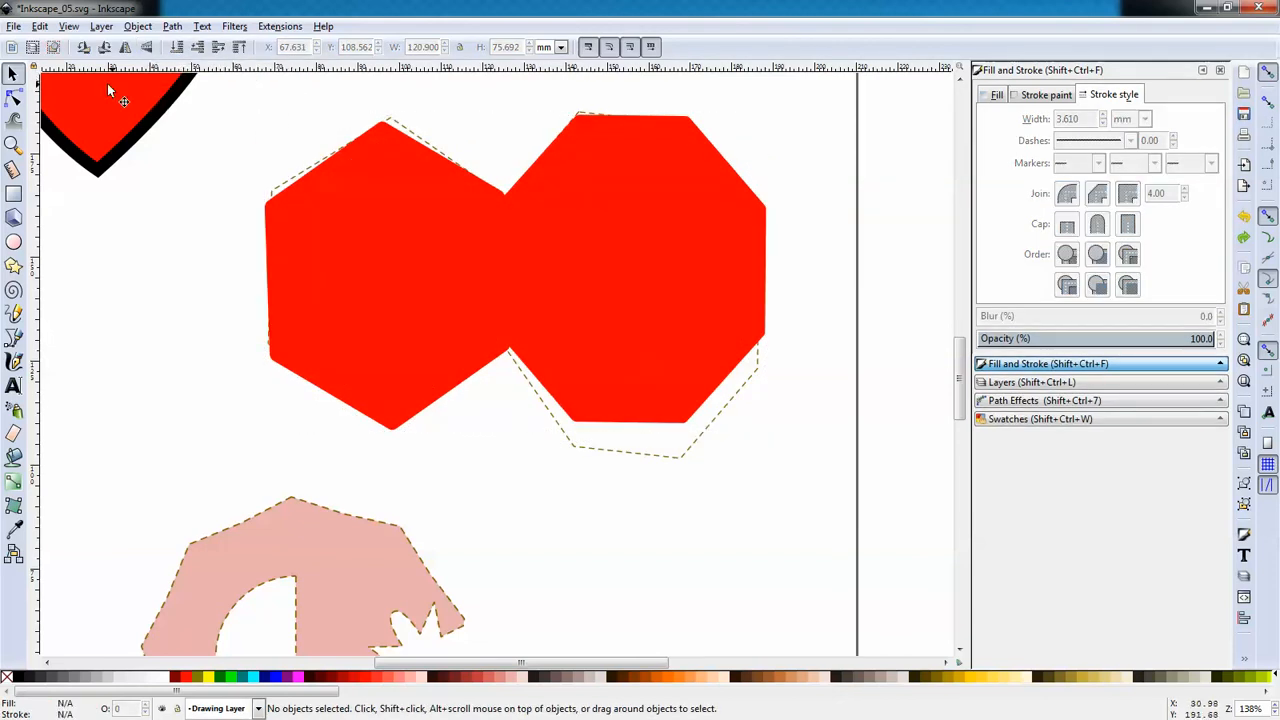
key(ctrl+z)
Step: Remove the fill from both the hexagon and the octagon, and move the octagon so it overlaps the hexagon's right edge
click(620, 275)
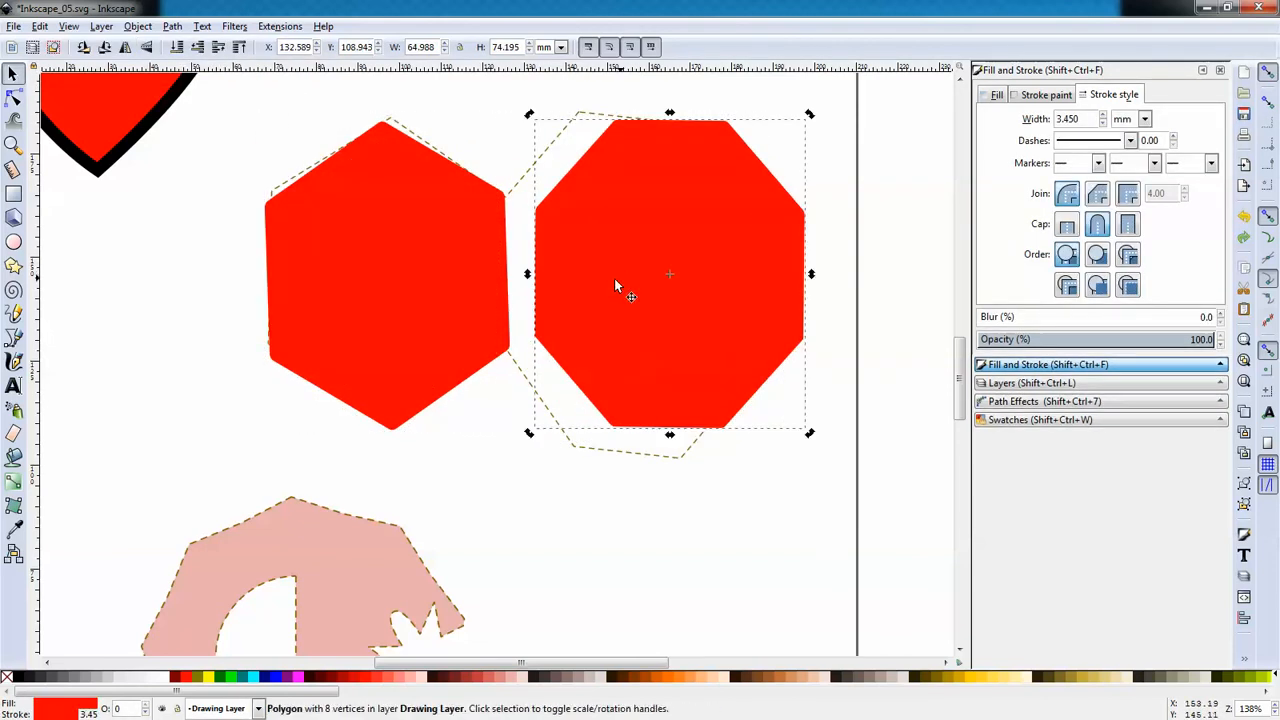
click(480, 308)
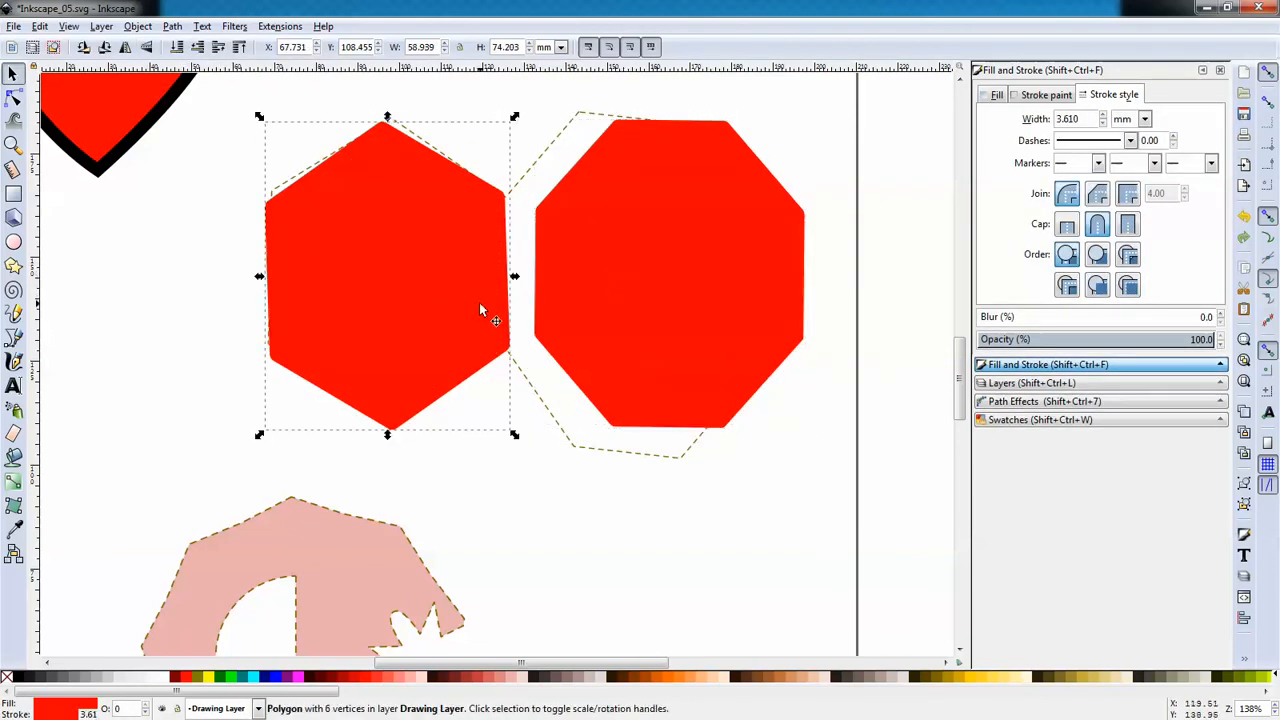
shift+click(630, 338)
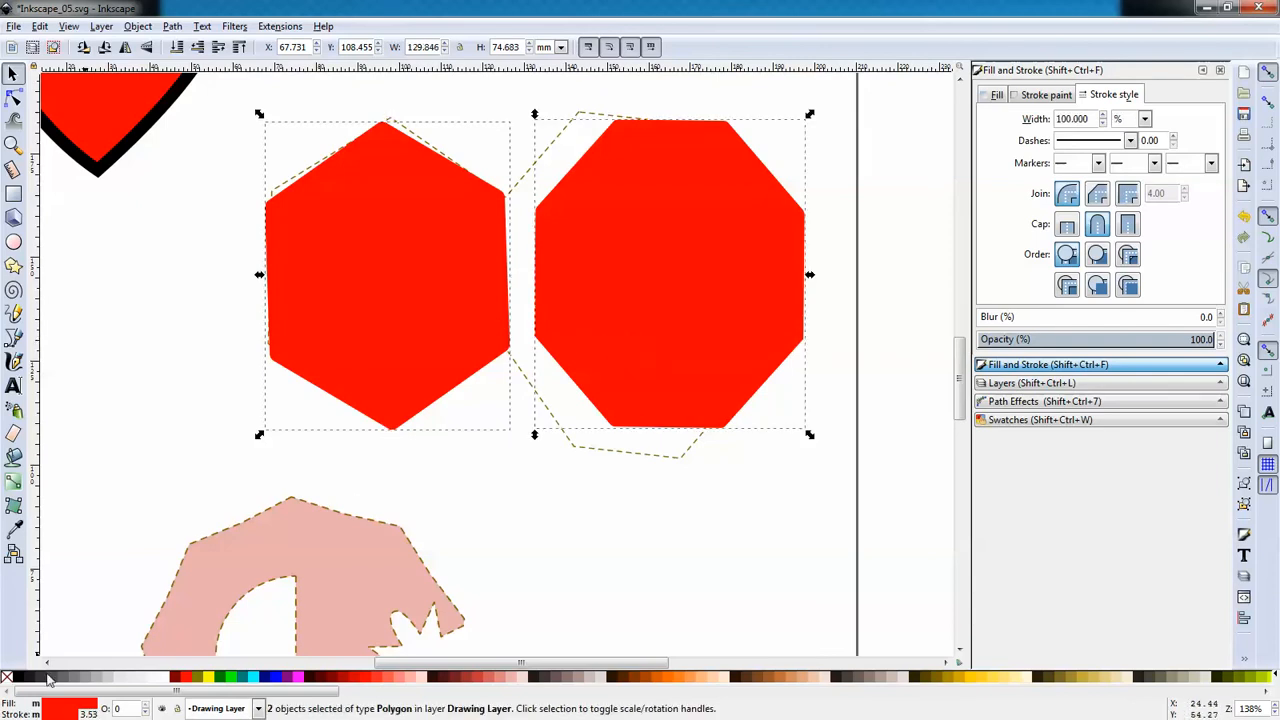
click(7, 677)
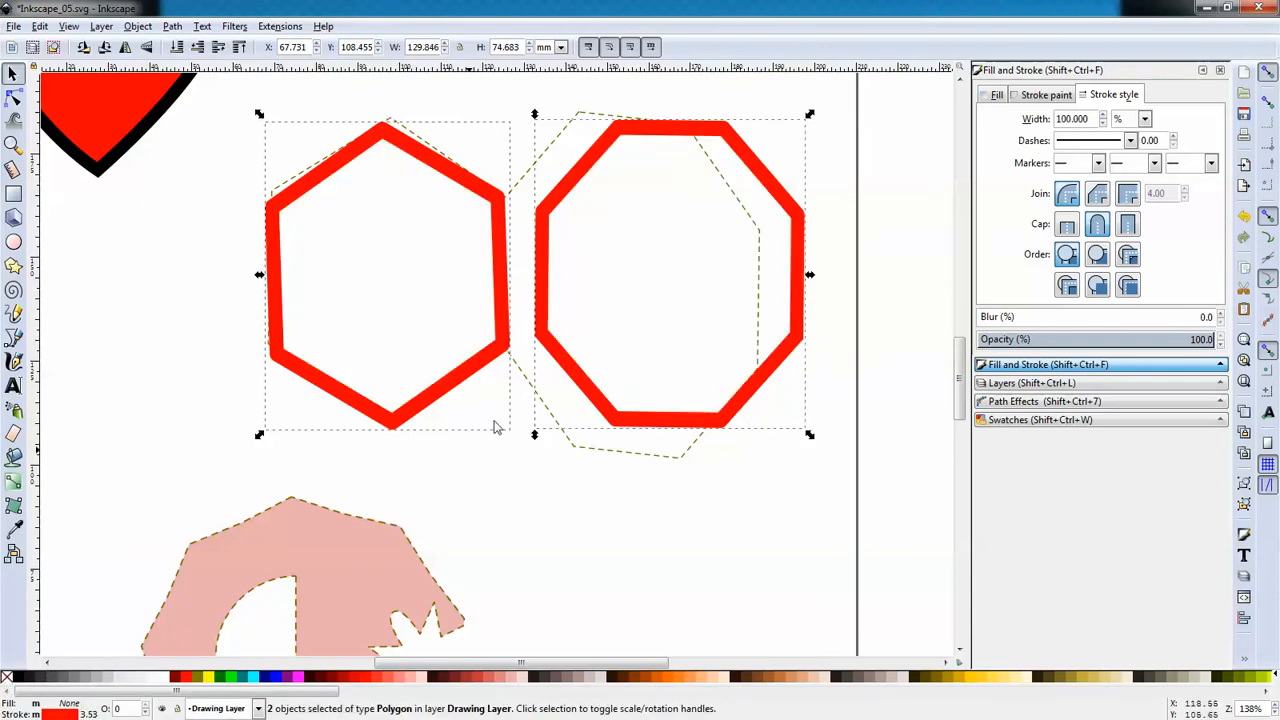
click(577, 218)
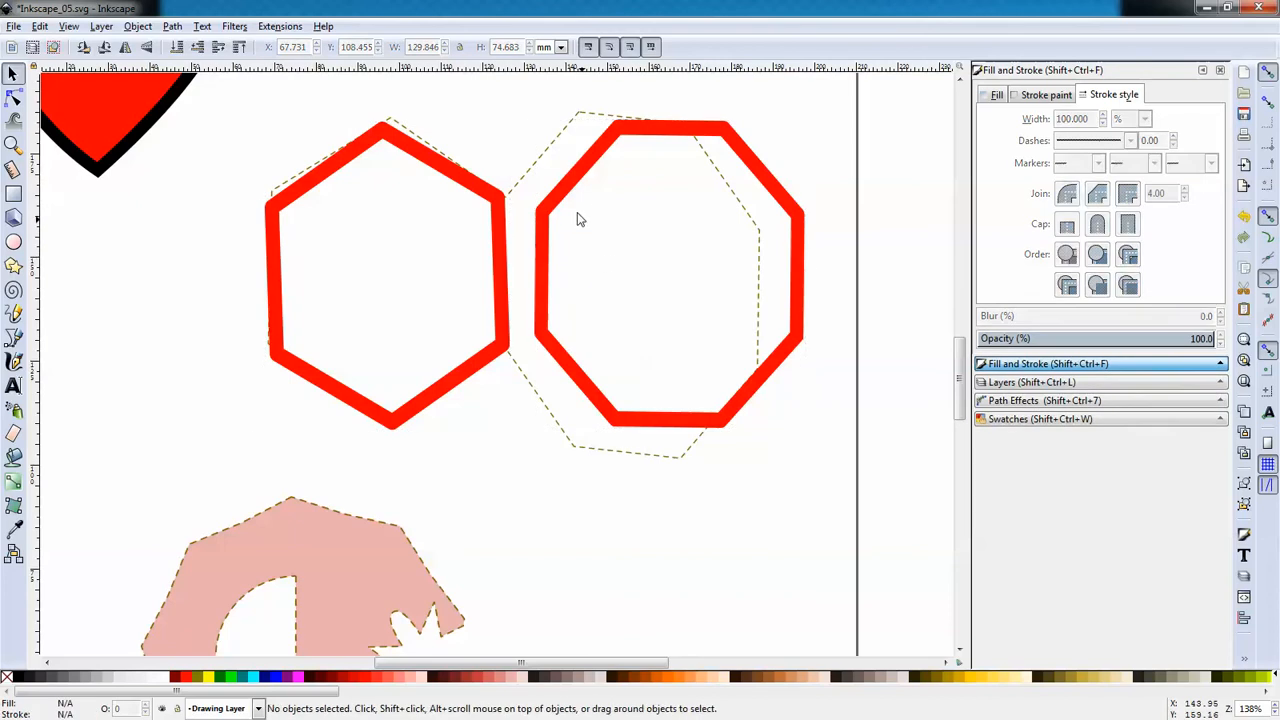
drag(568, 193, 507, 199)
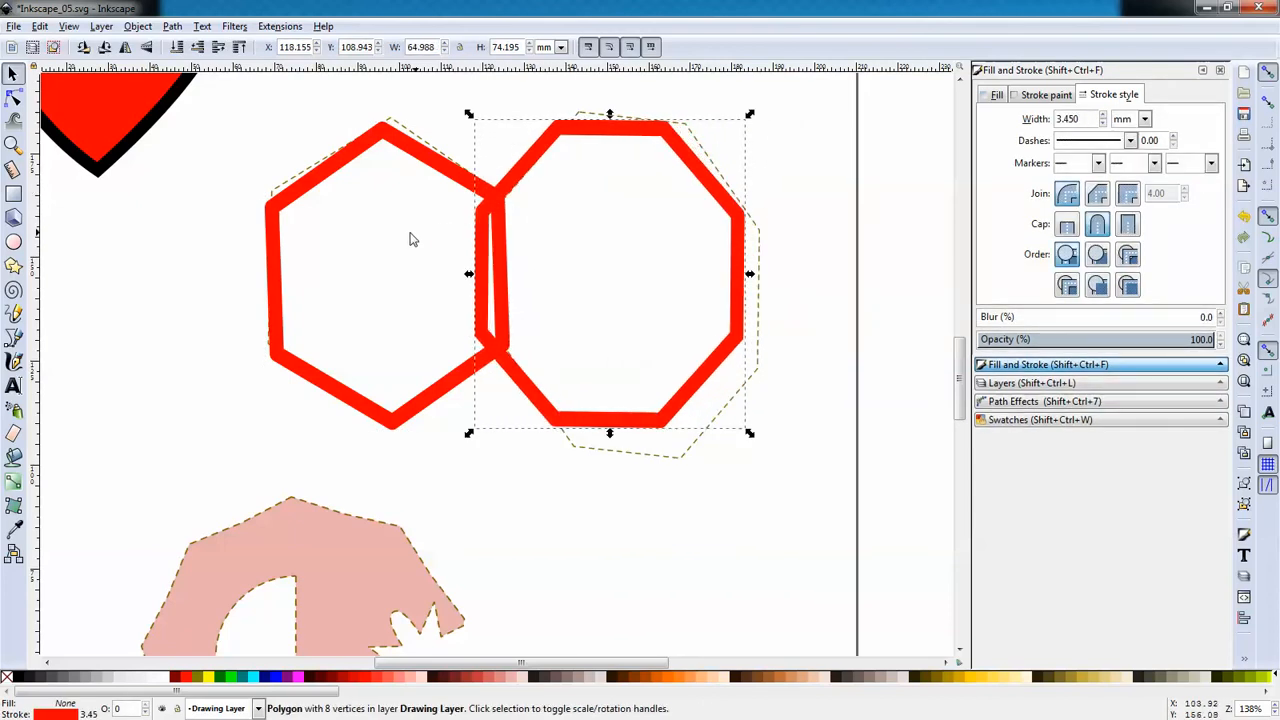
Step: Merge the overlapping hexagon and octagon outlines with Union and fill the combined shape orange
shift+click(293, 203)
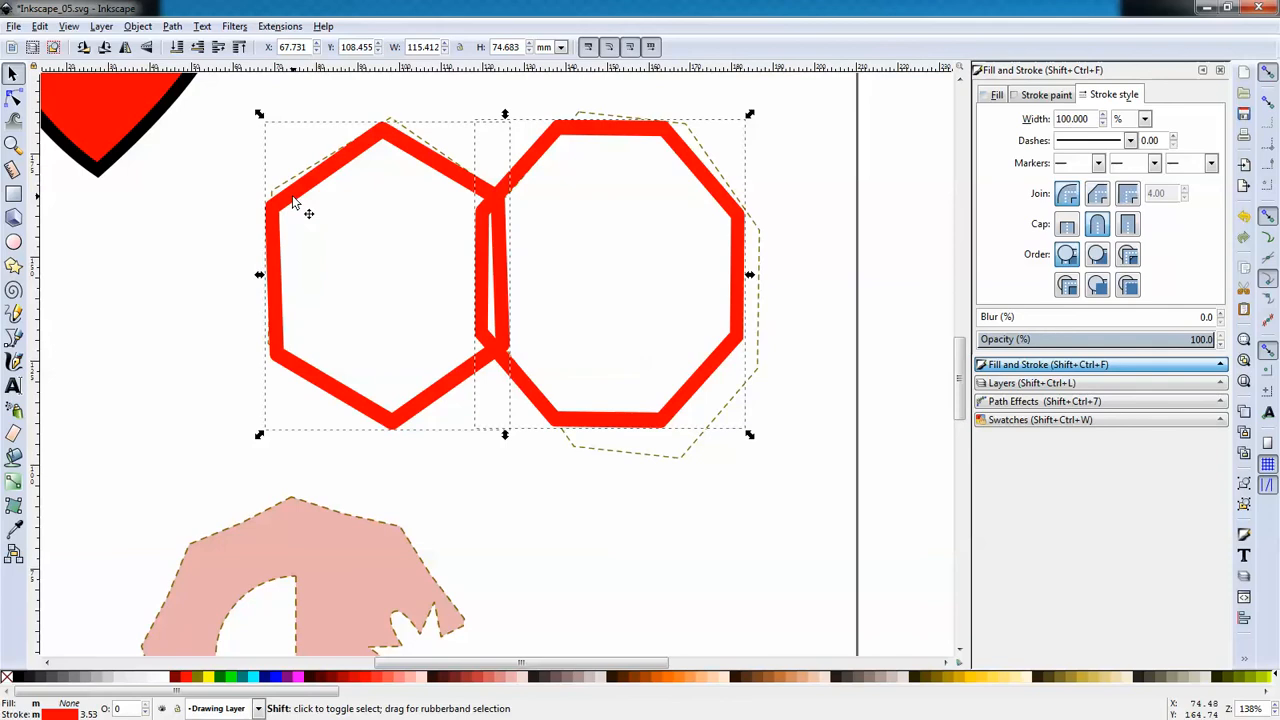
click(173, 27)
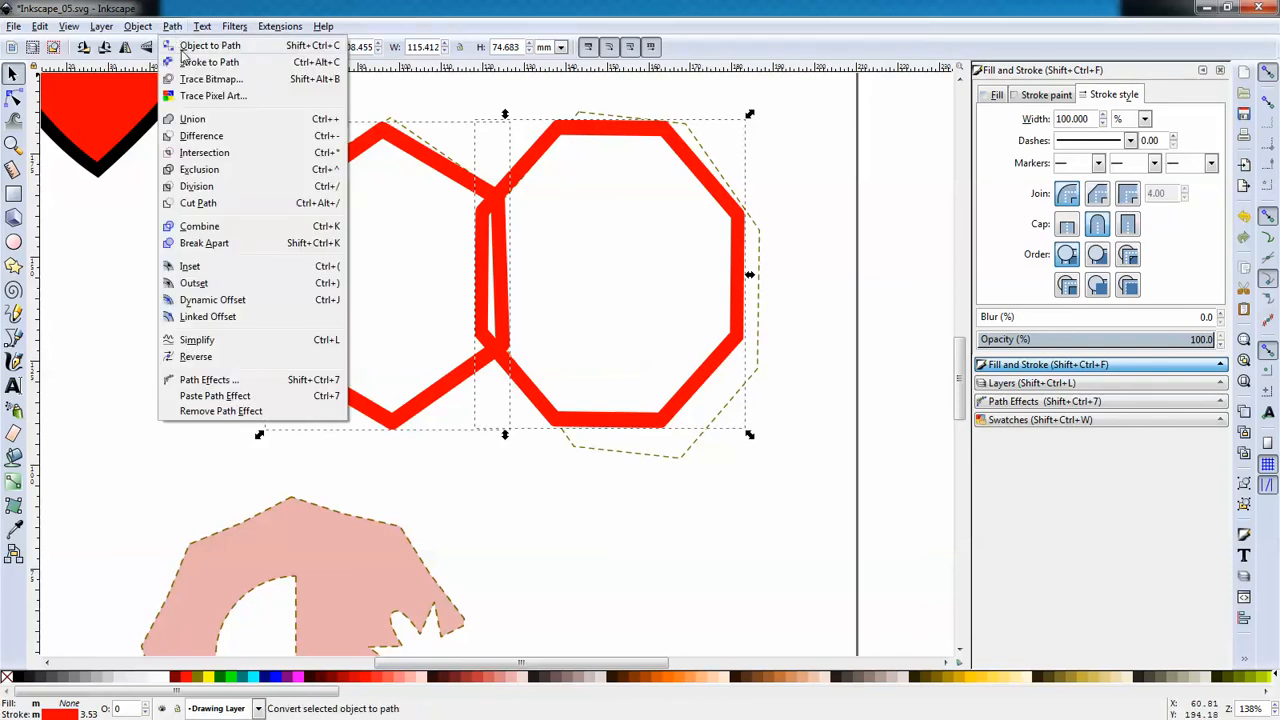
click(212, 122)
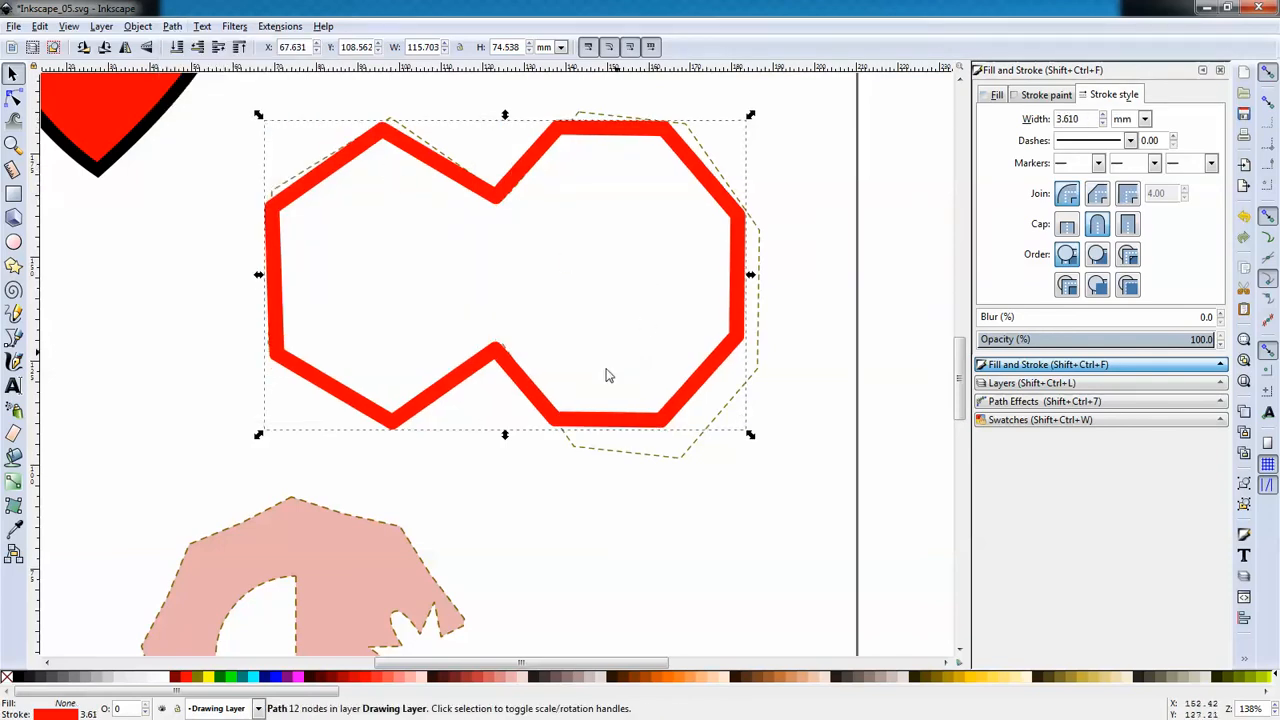
click(673, 681)
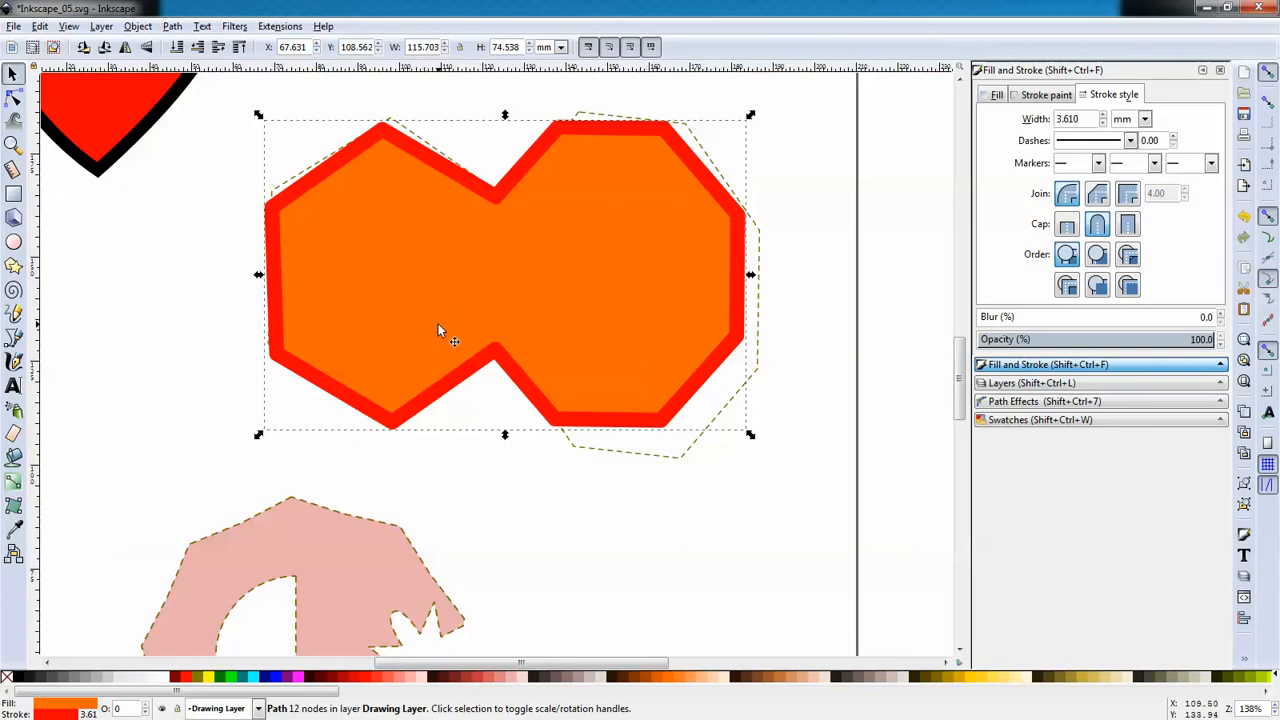
Step: Draw an eight-cornered polygon about 77 × 77 mm centred on the upper-left corner of the pink dashed template
scroll(445, 325, up, 4)
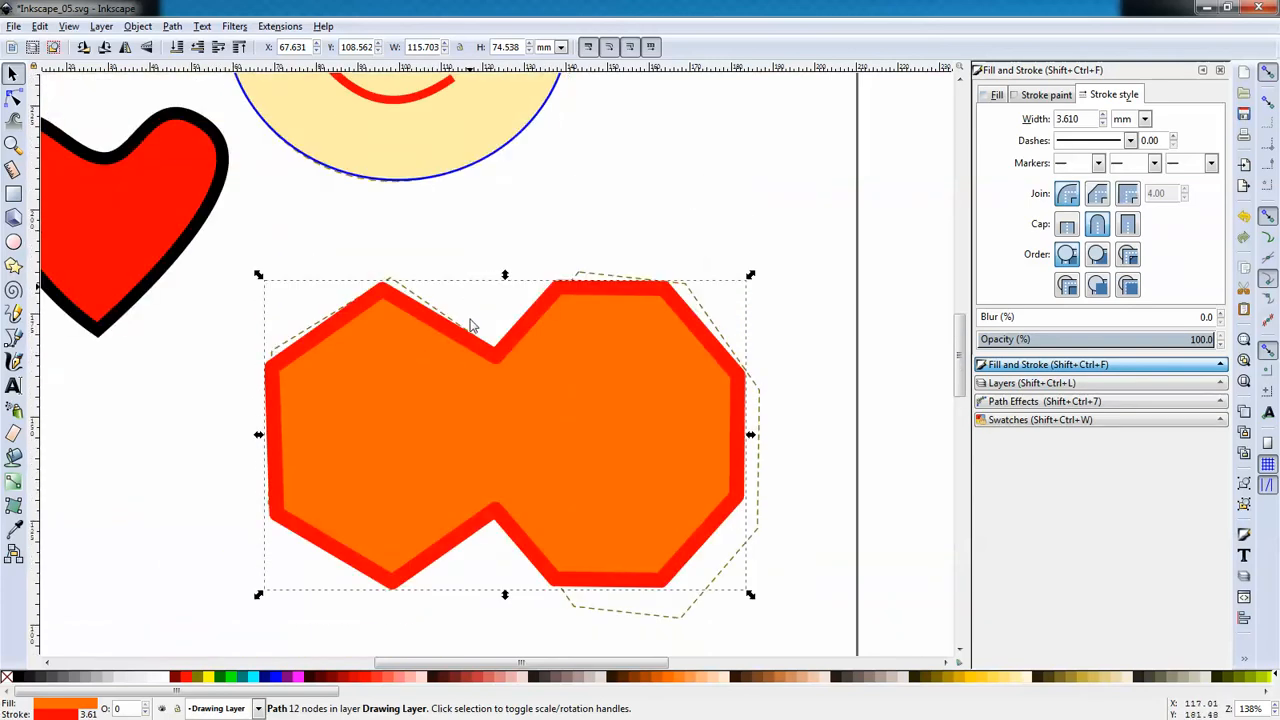
scroll(468, 350, down, 1)
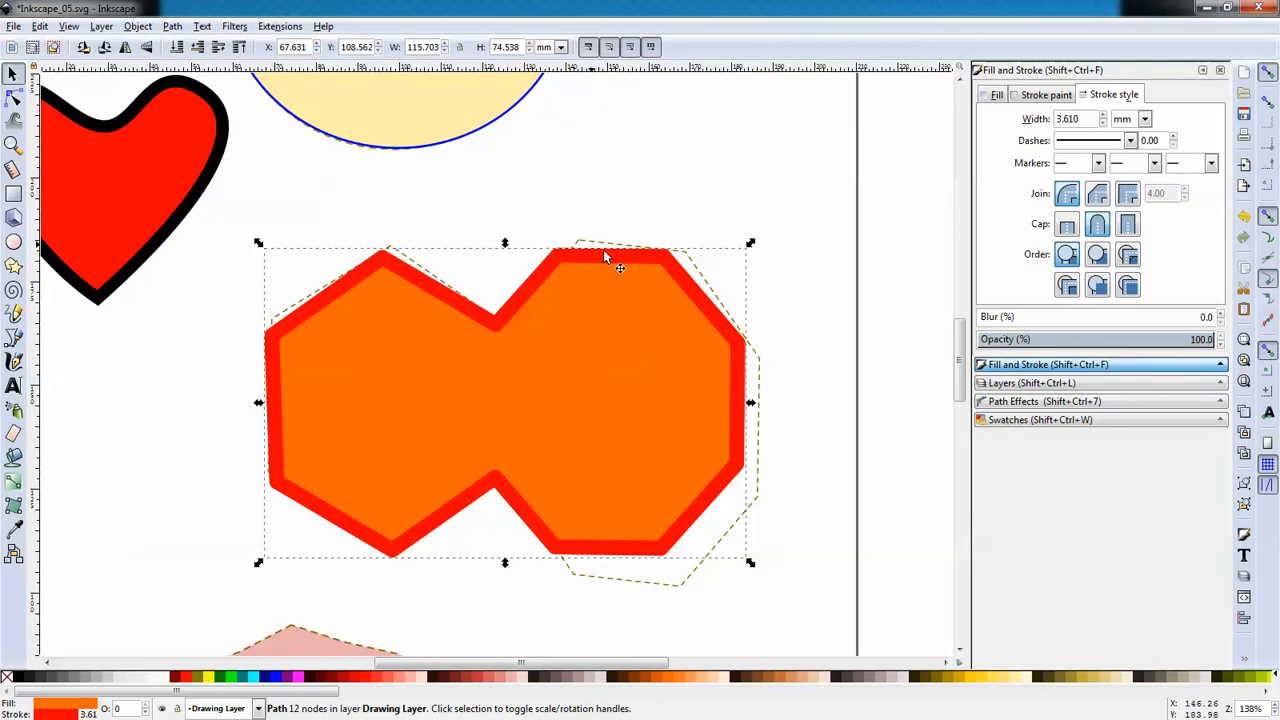
scroll(571, 463, down, 9)
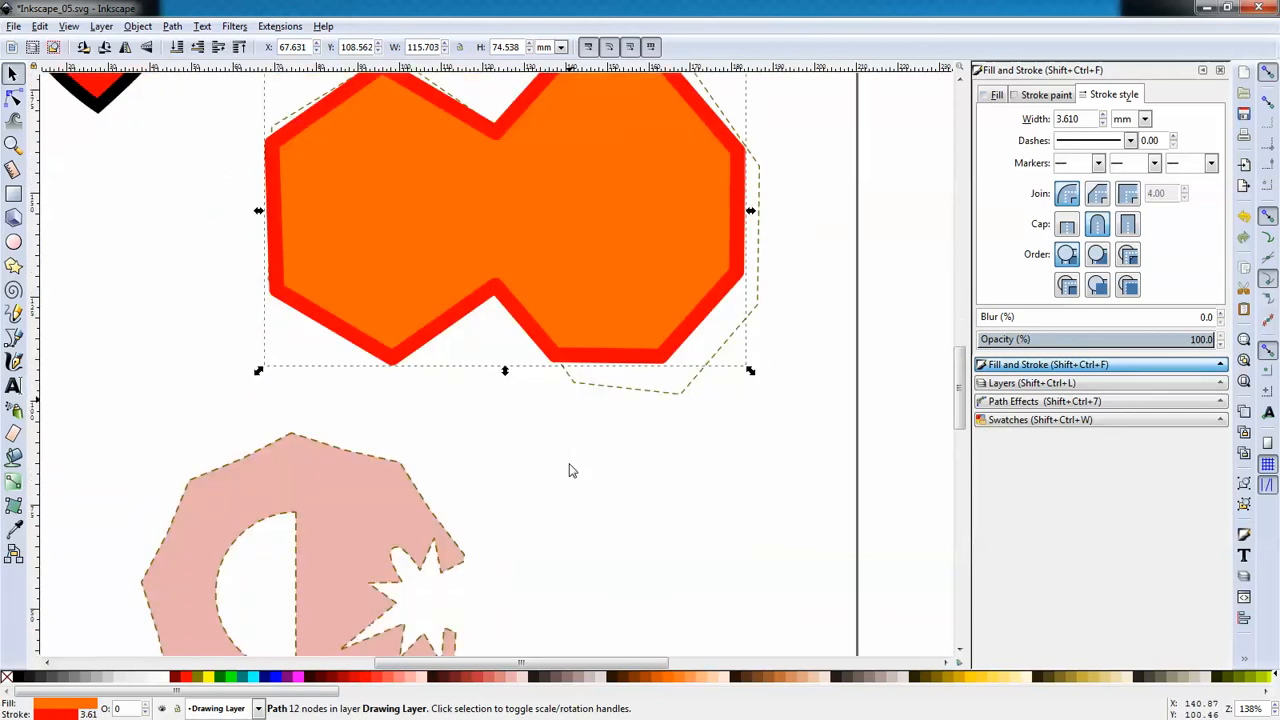
scroll(571, 473, down, 1)
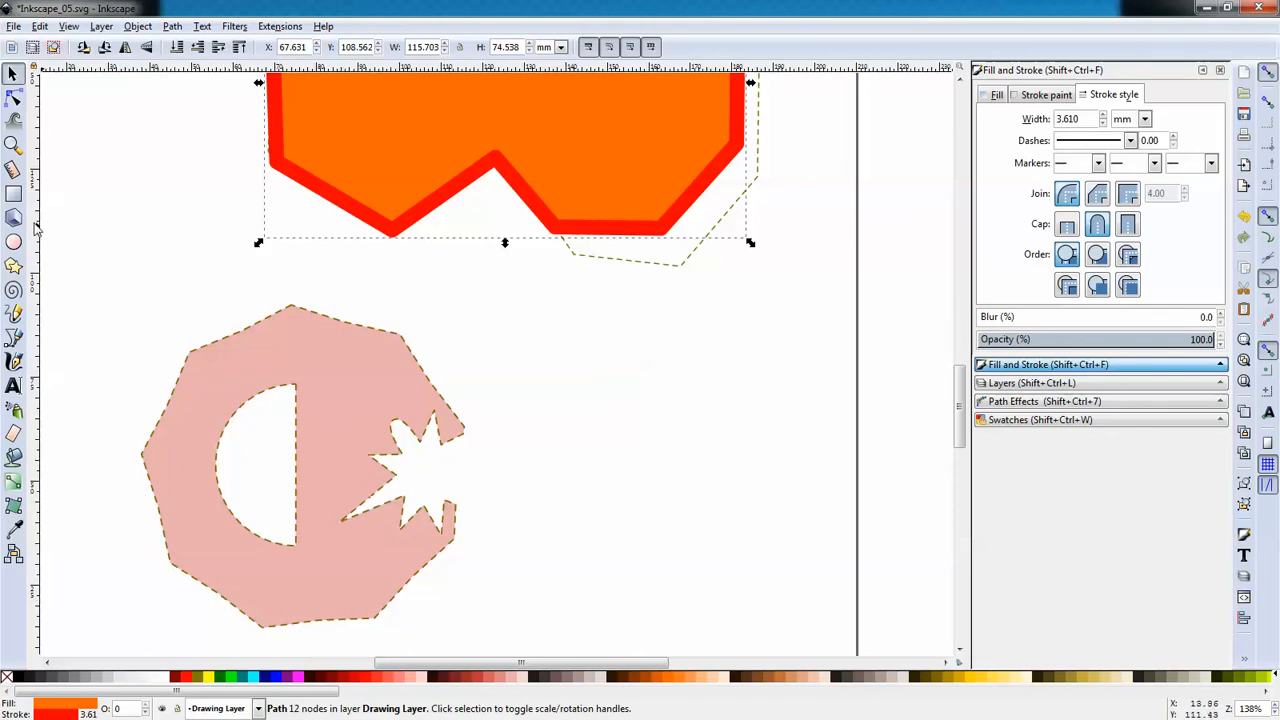
click(13, 264)
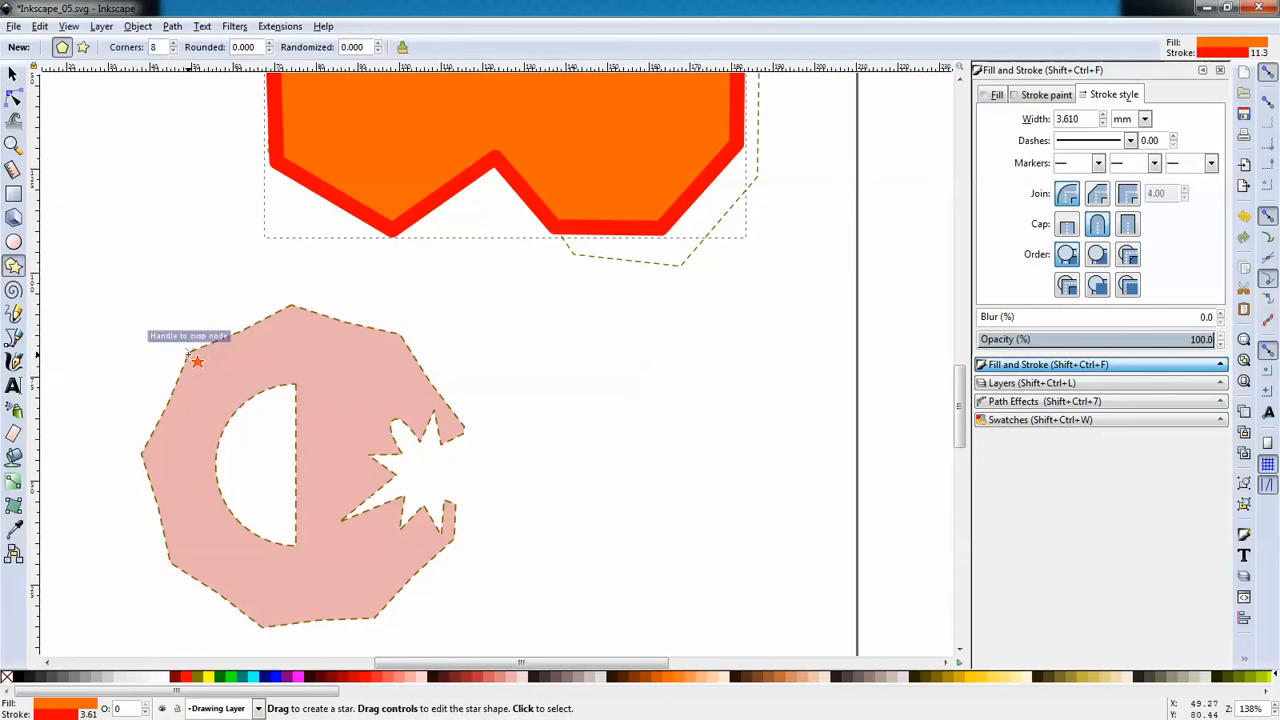
drag(190, 352, 312, 452)
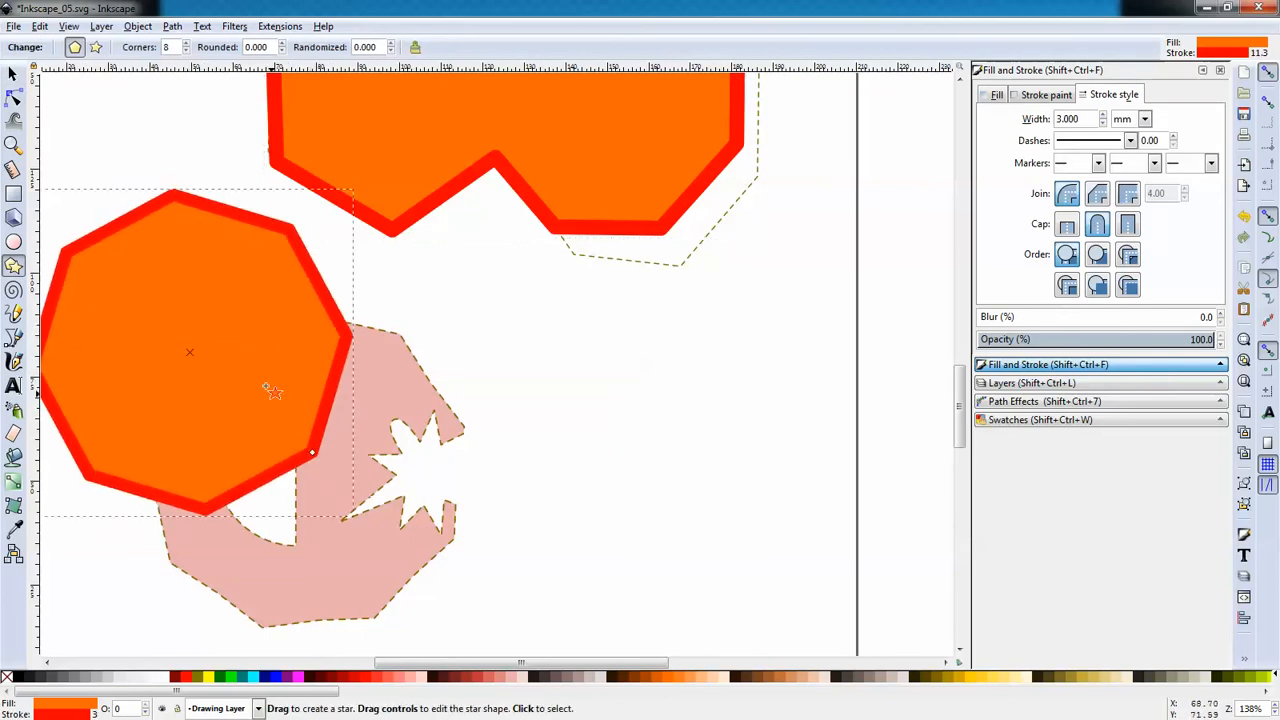
Step: Remove the new octagon's fill and set its stroke width to 1 mm
click(8, 678)
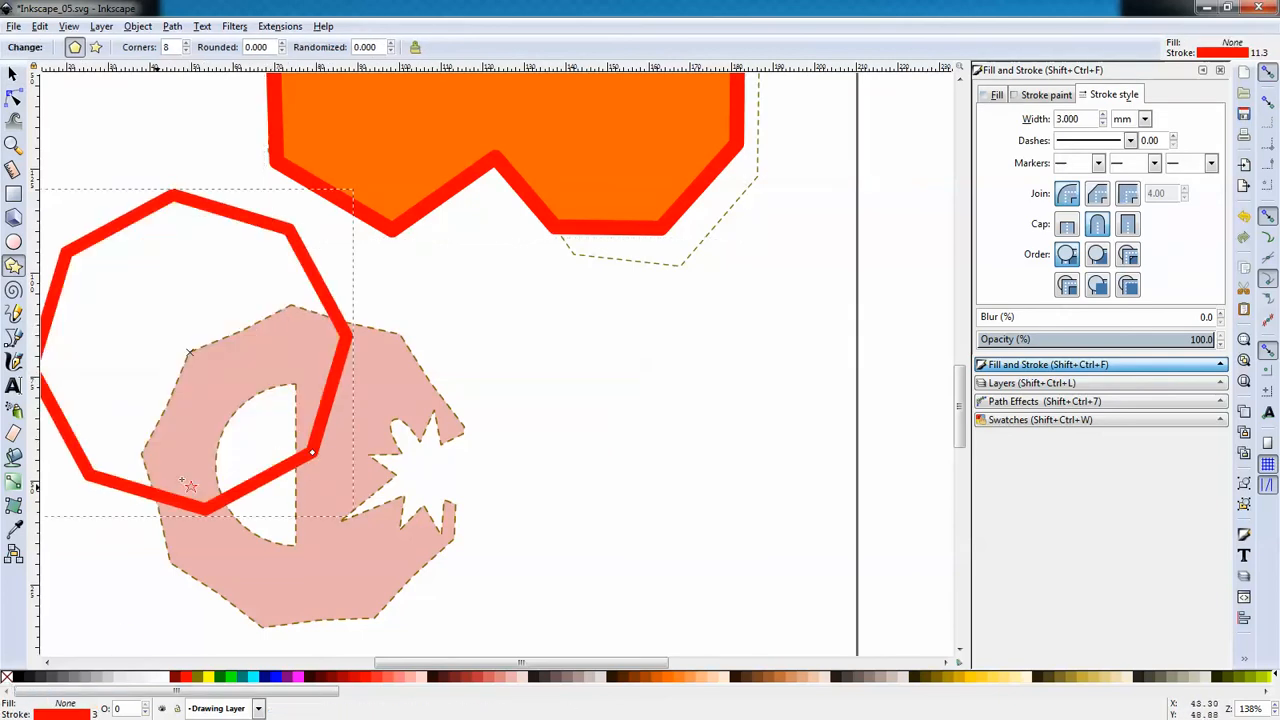
drag(1088, 117, 1030, 130)
text(1)
key(Return)
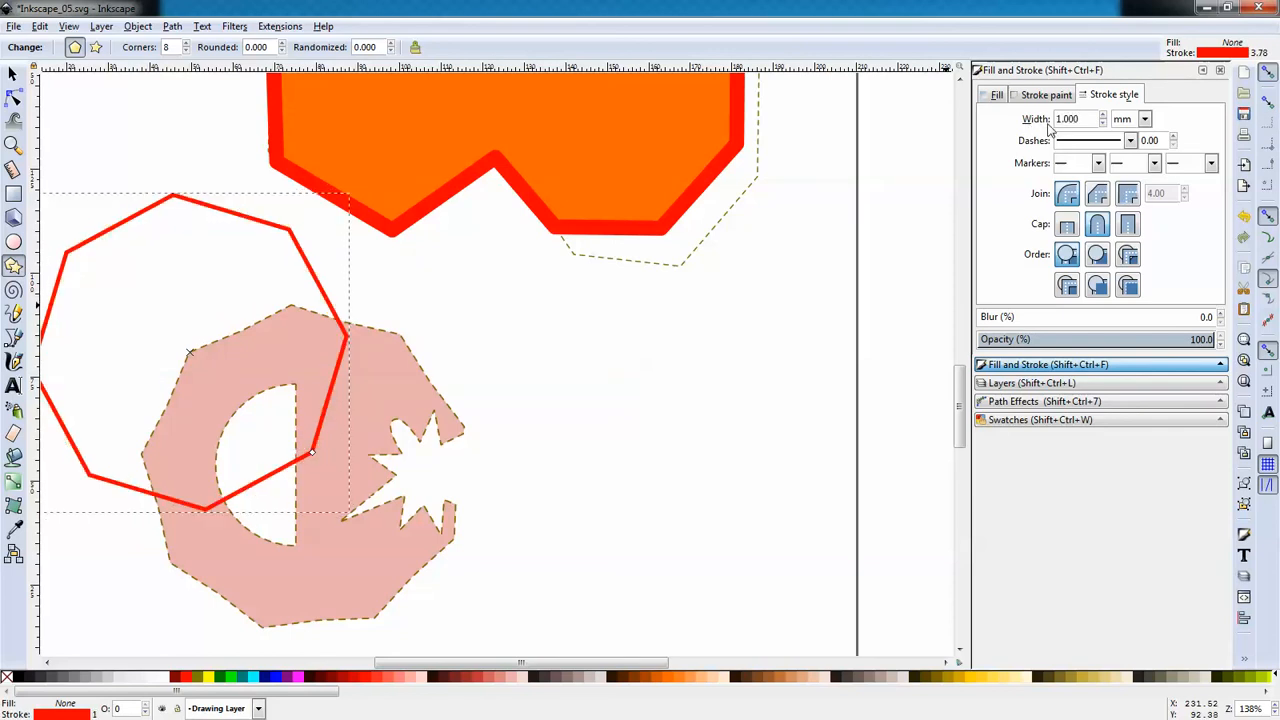
click(13, 74)
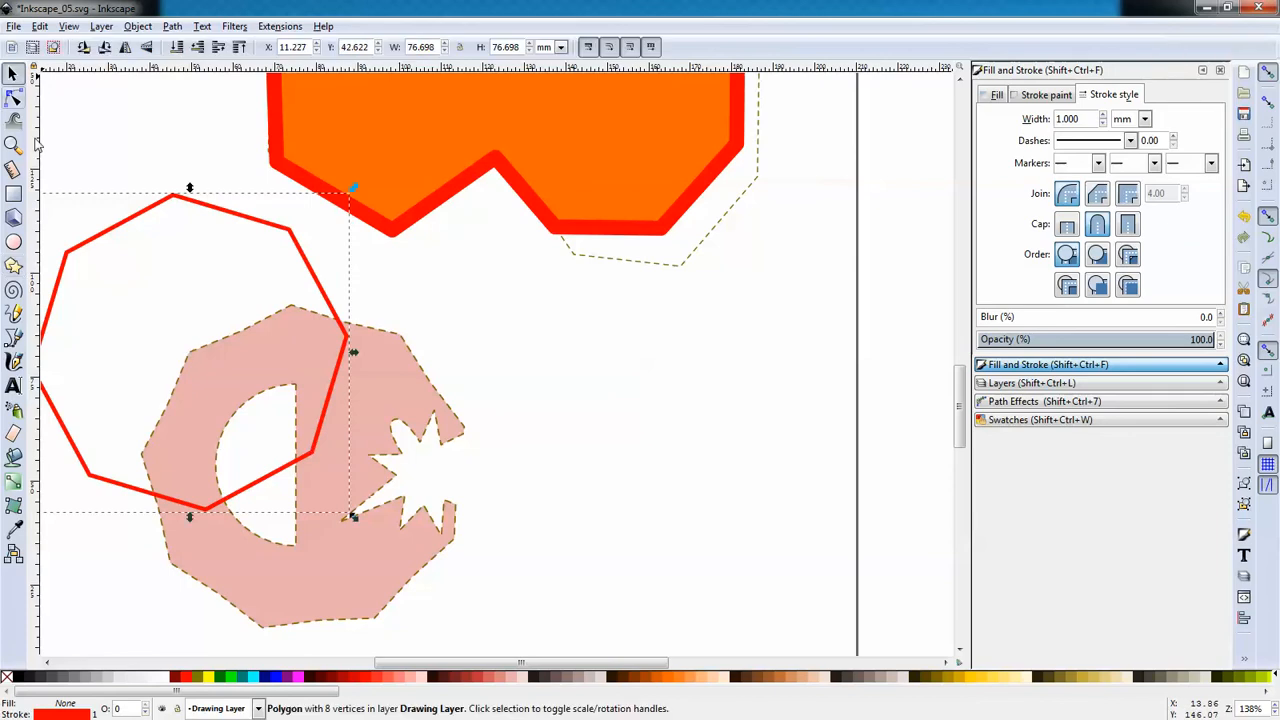
Step: Move the unfilled octagon over the pink dashed template and rotate it slightly to match the template's outline
drag(103, 234, 209, 326)
click(230, 324)
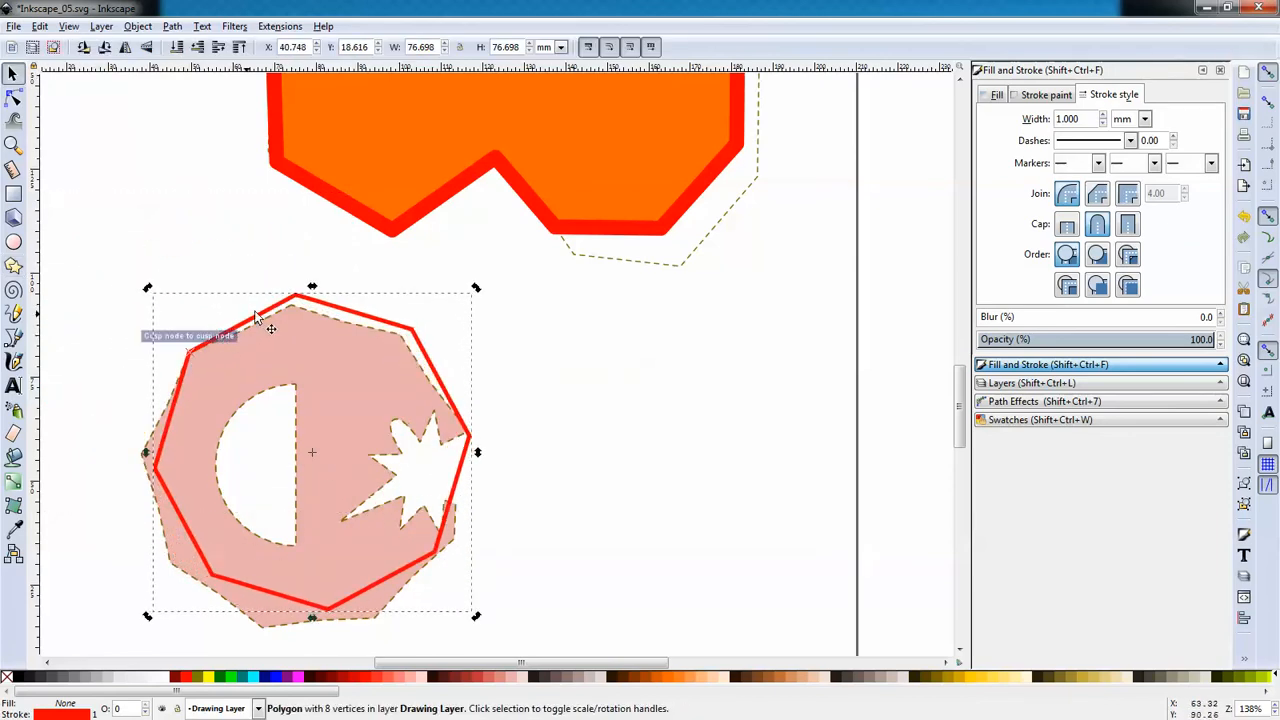
drag(477, 290, 494, 323)
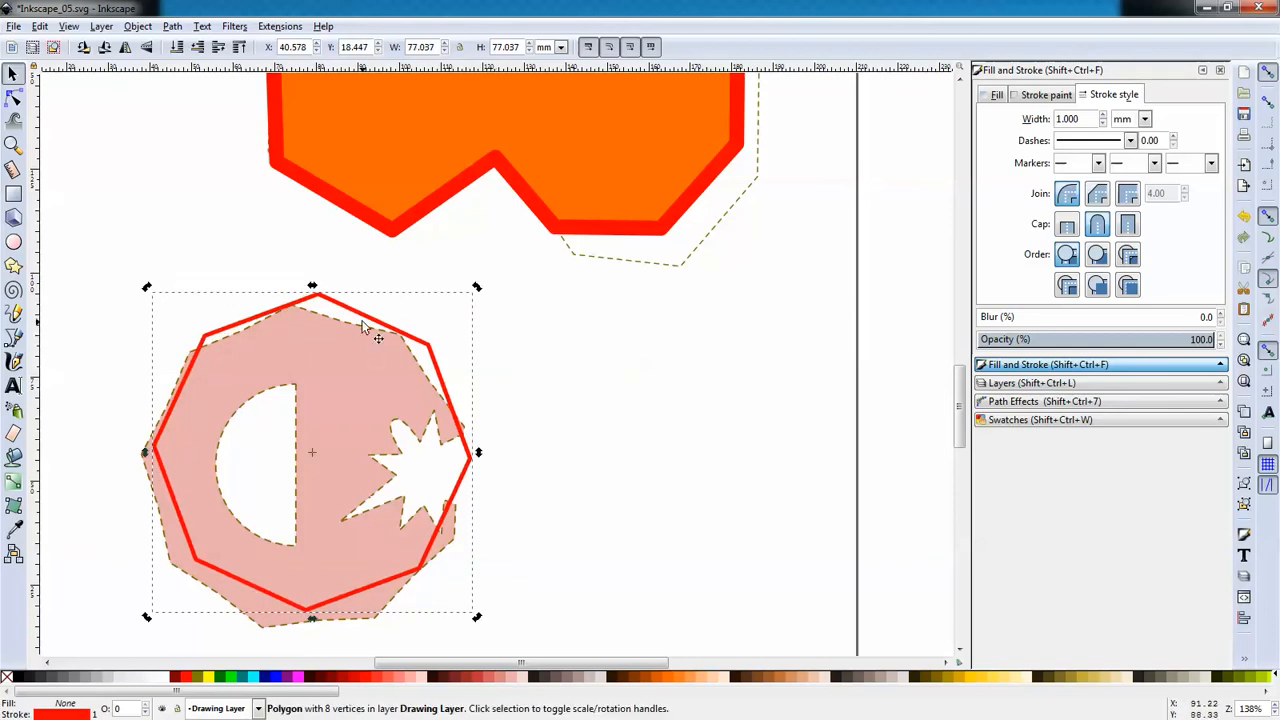
key(Escape)
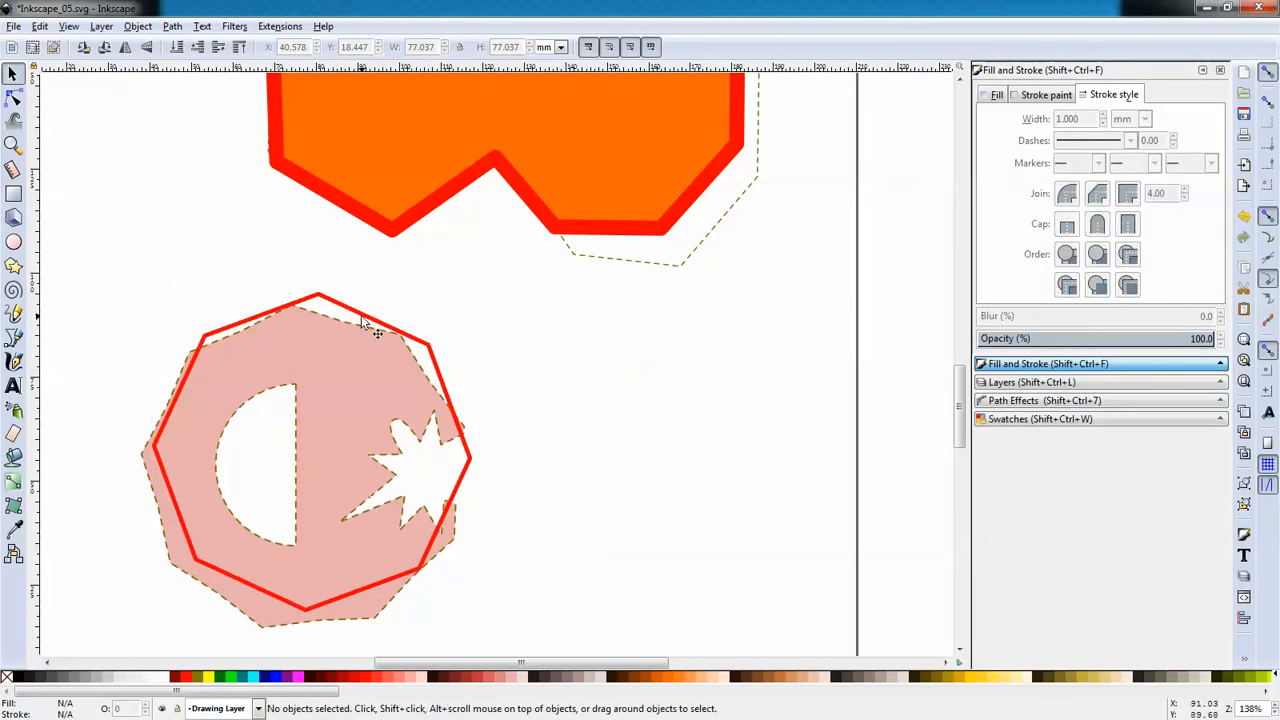
drag(361, 317, 358, 331)
click(620, 432)
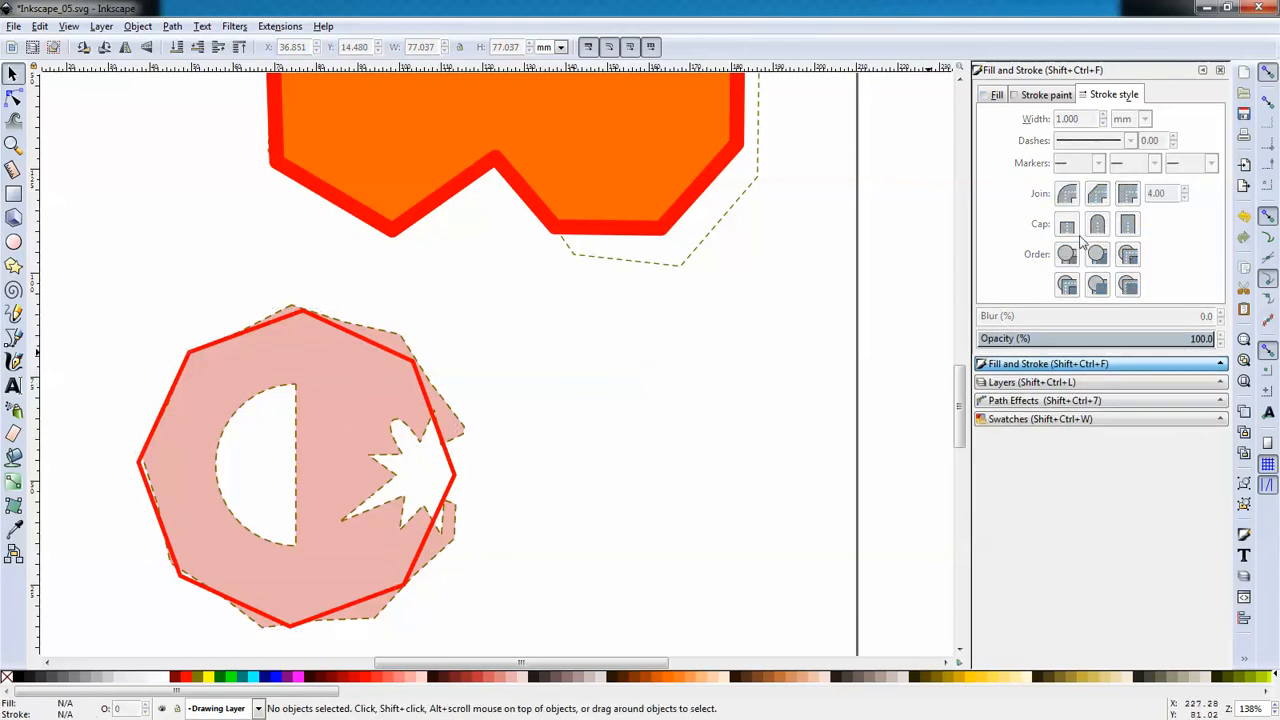
Step: Hide Layer 1 so that only the shapes on the Drawing Layer are shown
click(101, 26)
click(95, 334)
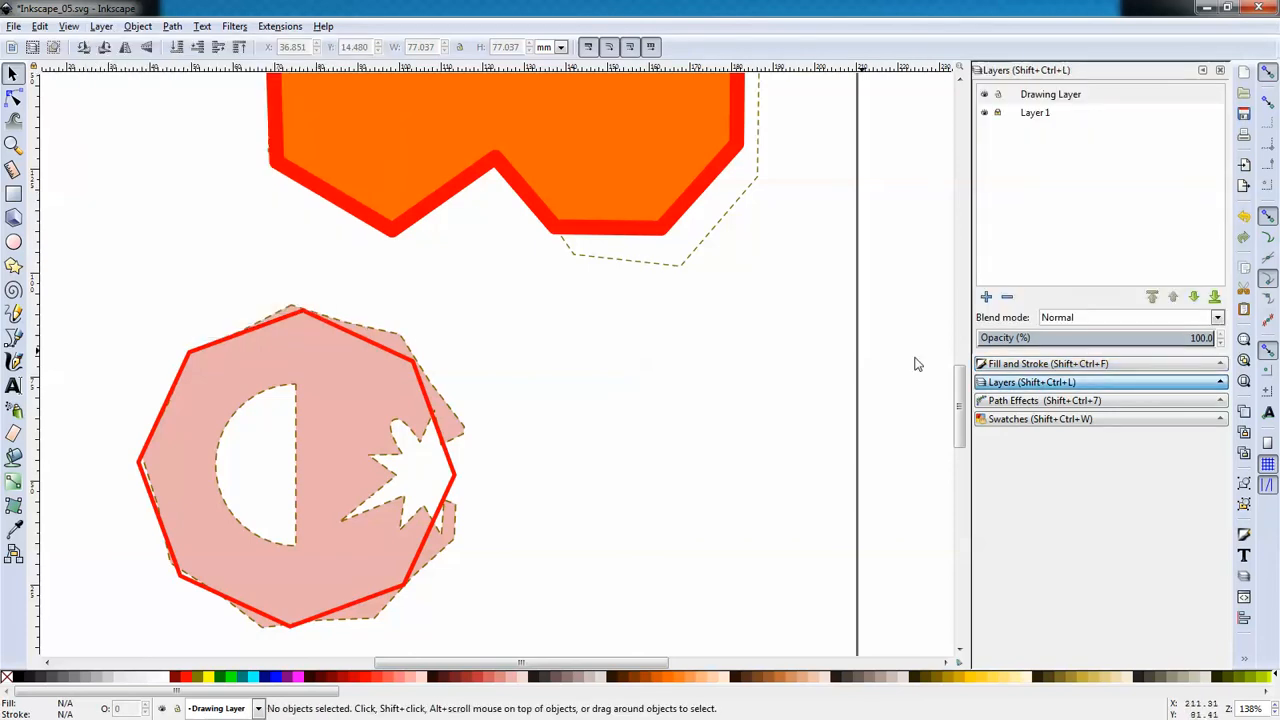
click(985, 115)
click(985, 115)
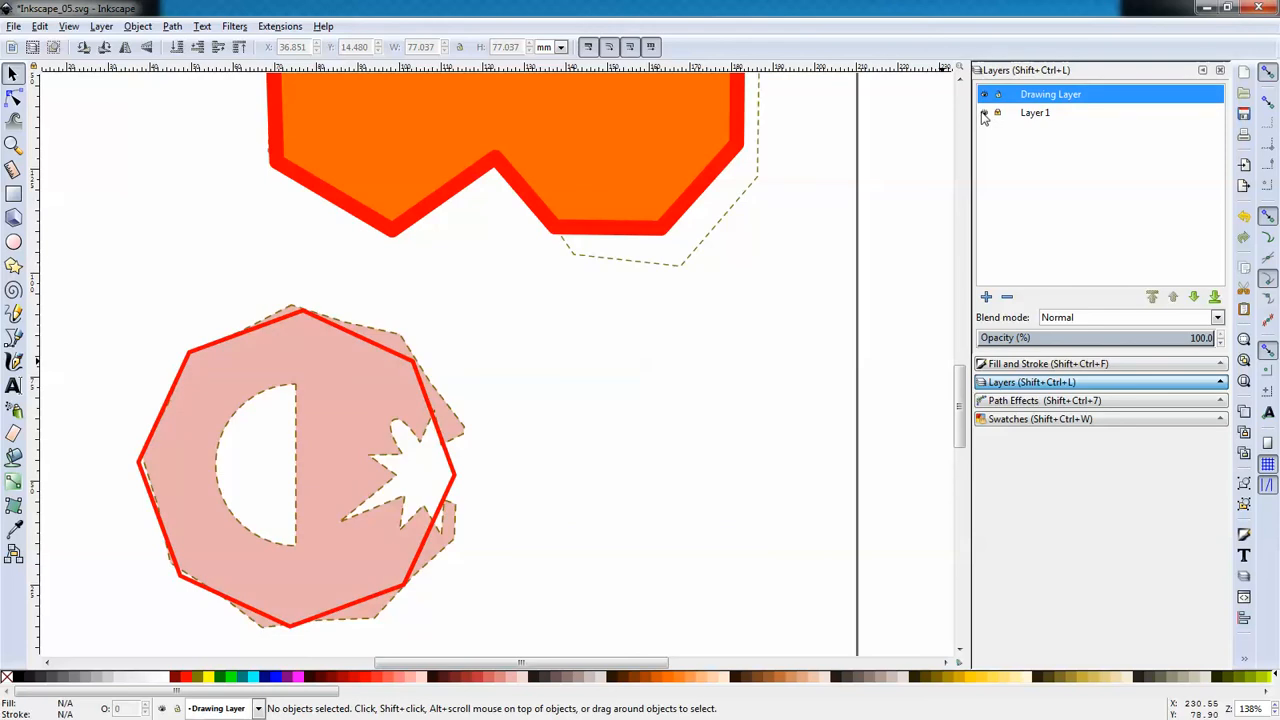
click(984, 114)
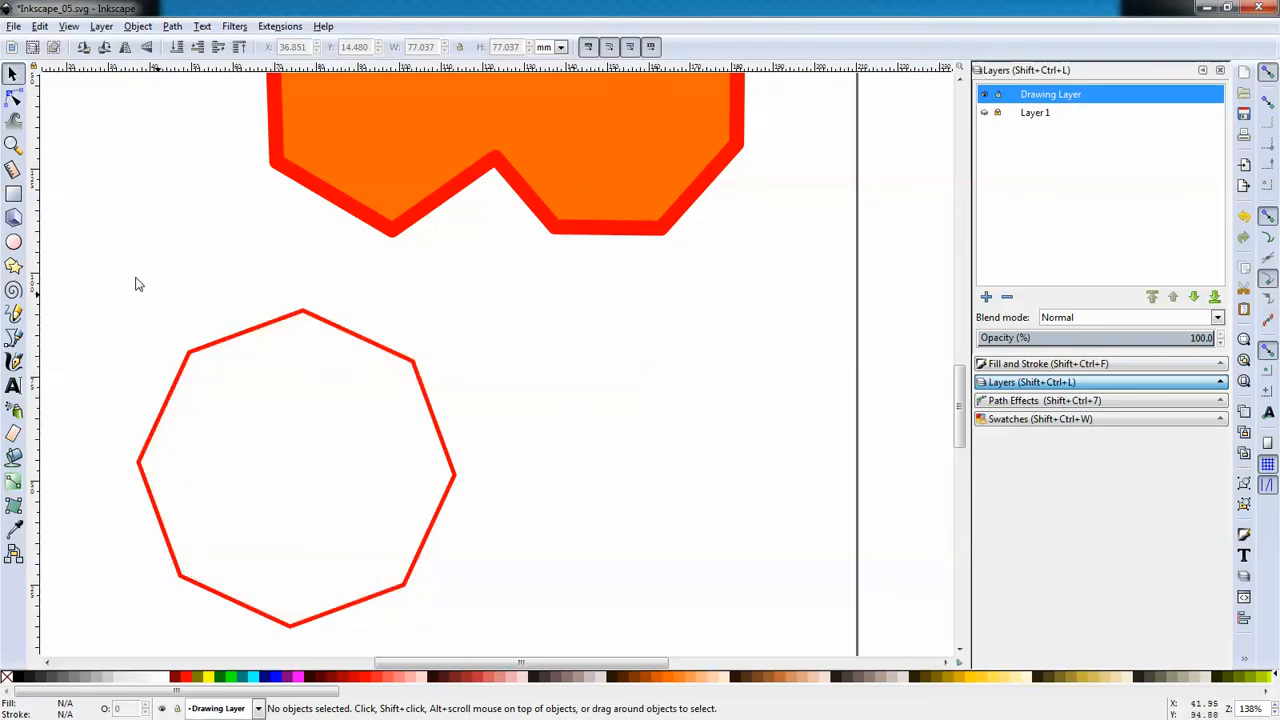
Step: Draw a six-cornered star about 55 × 48 mm beside the octagon's right side, and briefly show Layer 1 to compare it
click(14, 266)
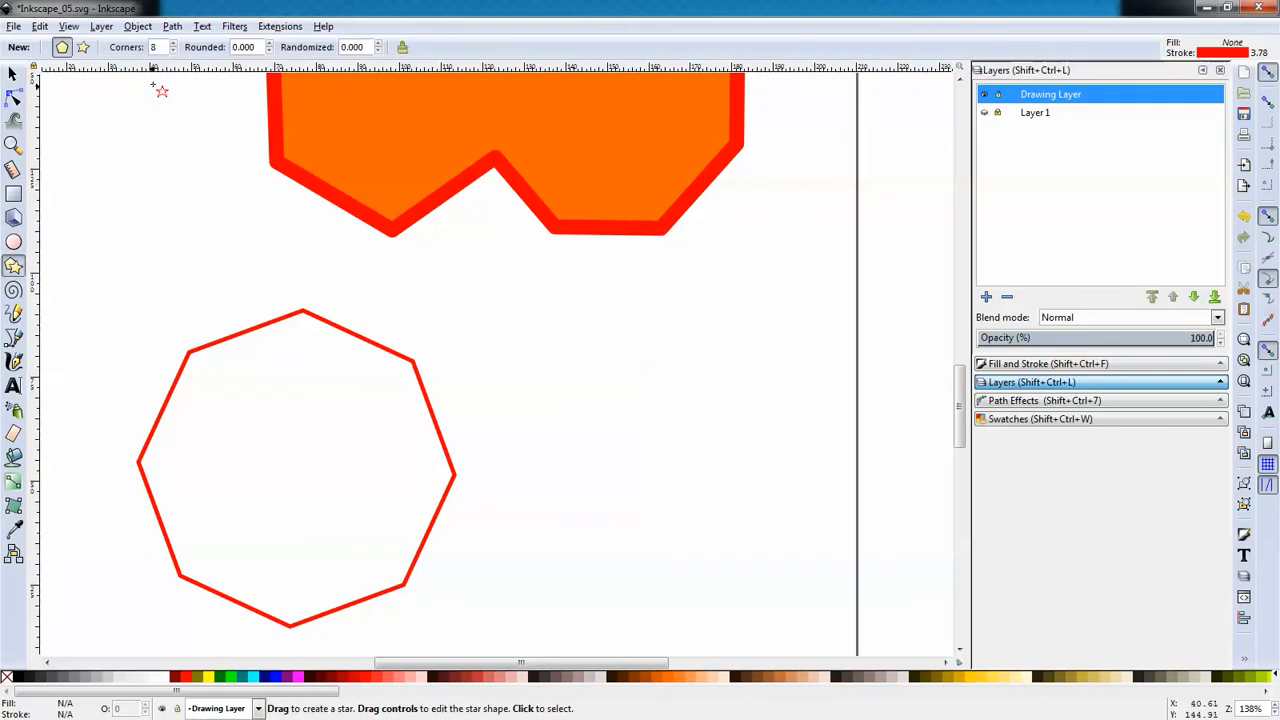
click(85, 48)
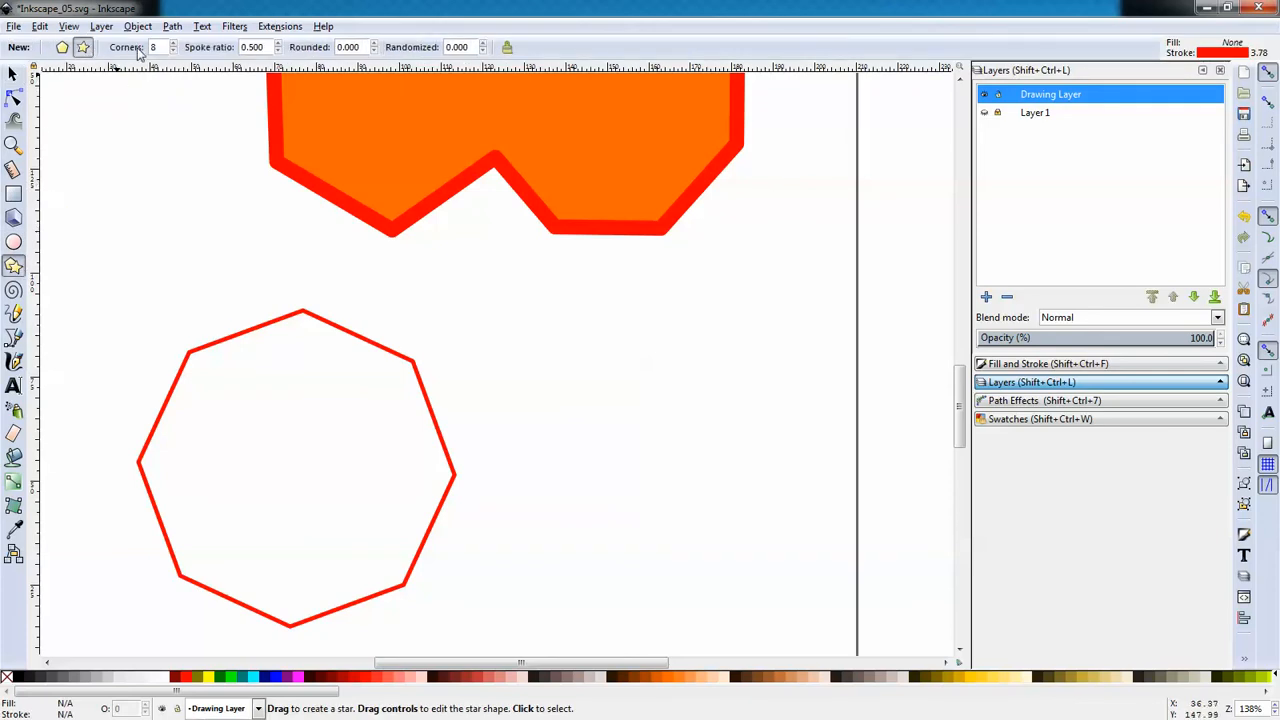
click(173, 52)
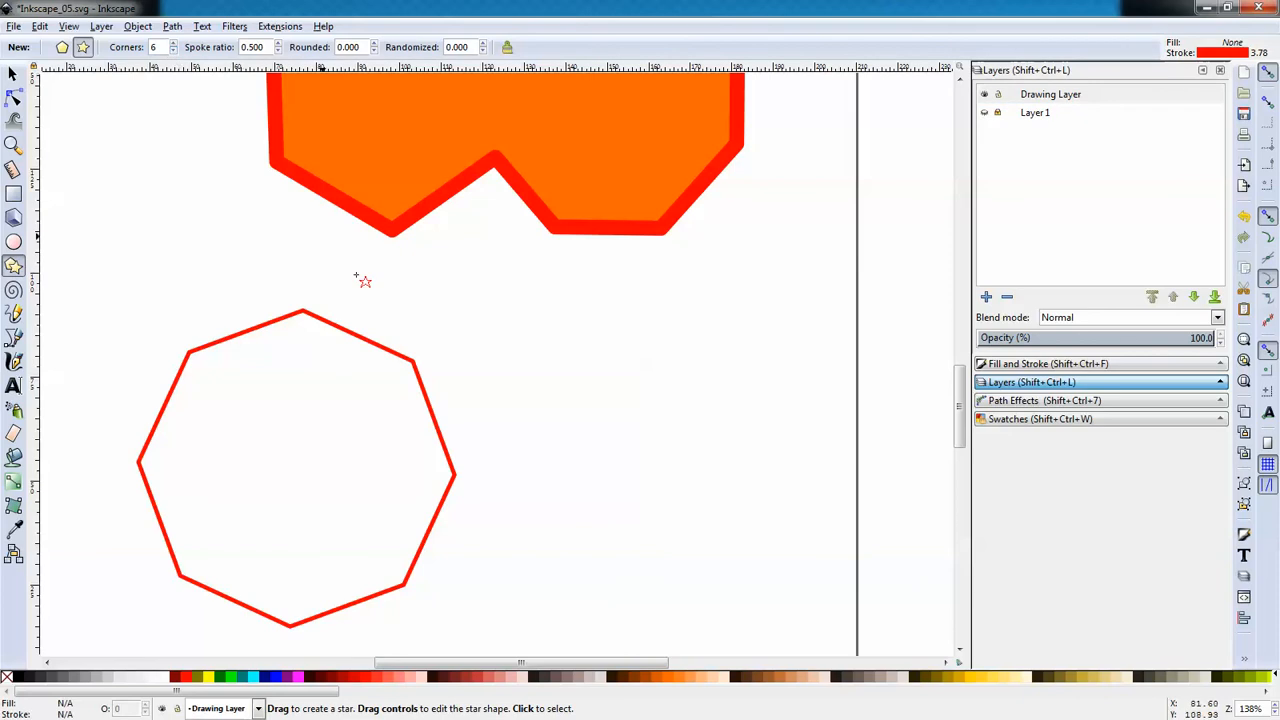
drag(587, 432, 533, 527)
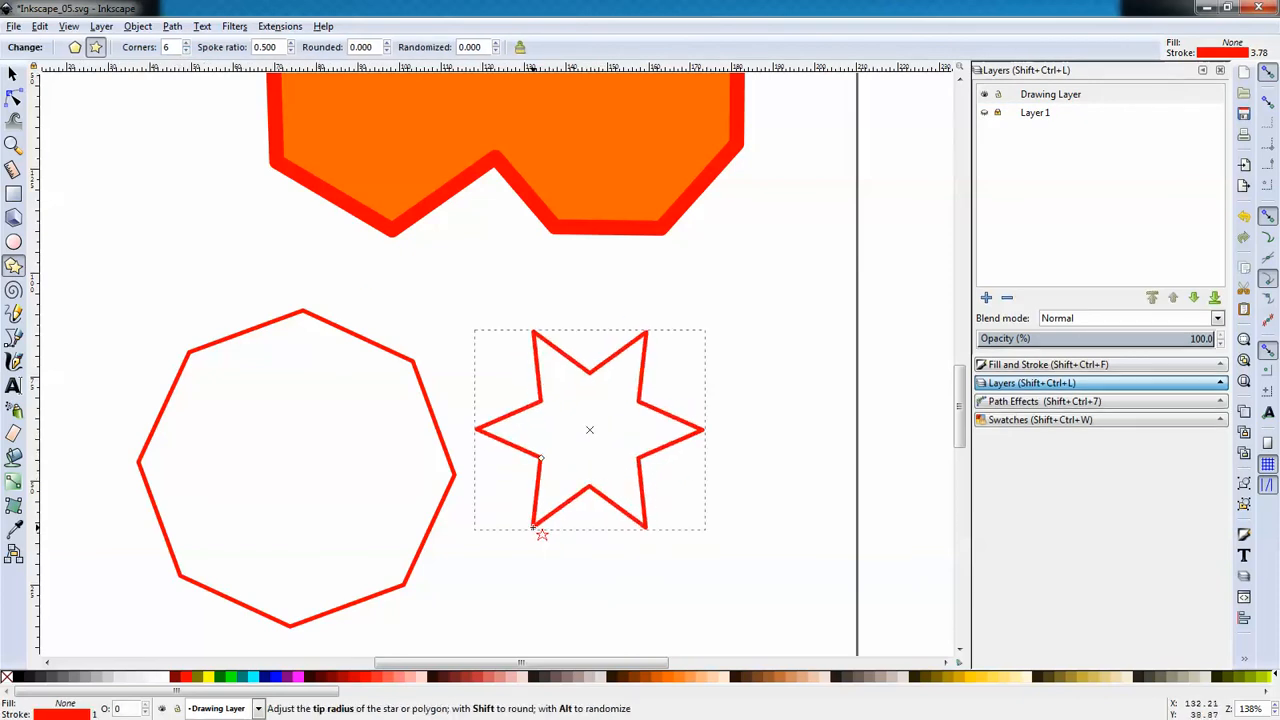
click(985, 113)
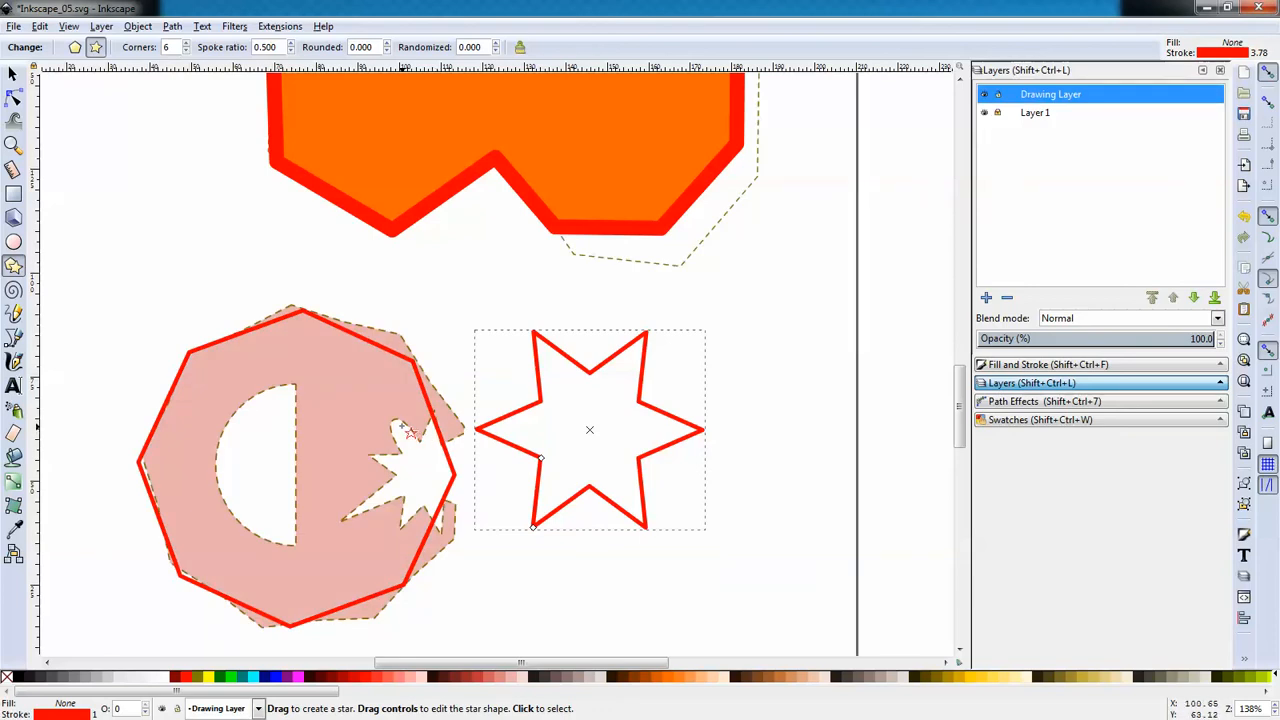
click(984, 112)
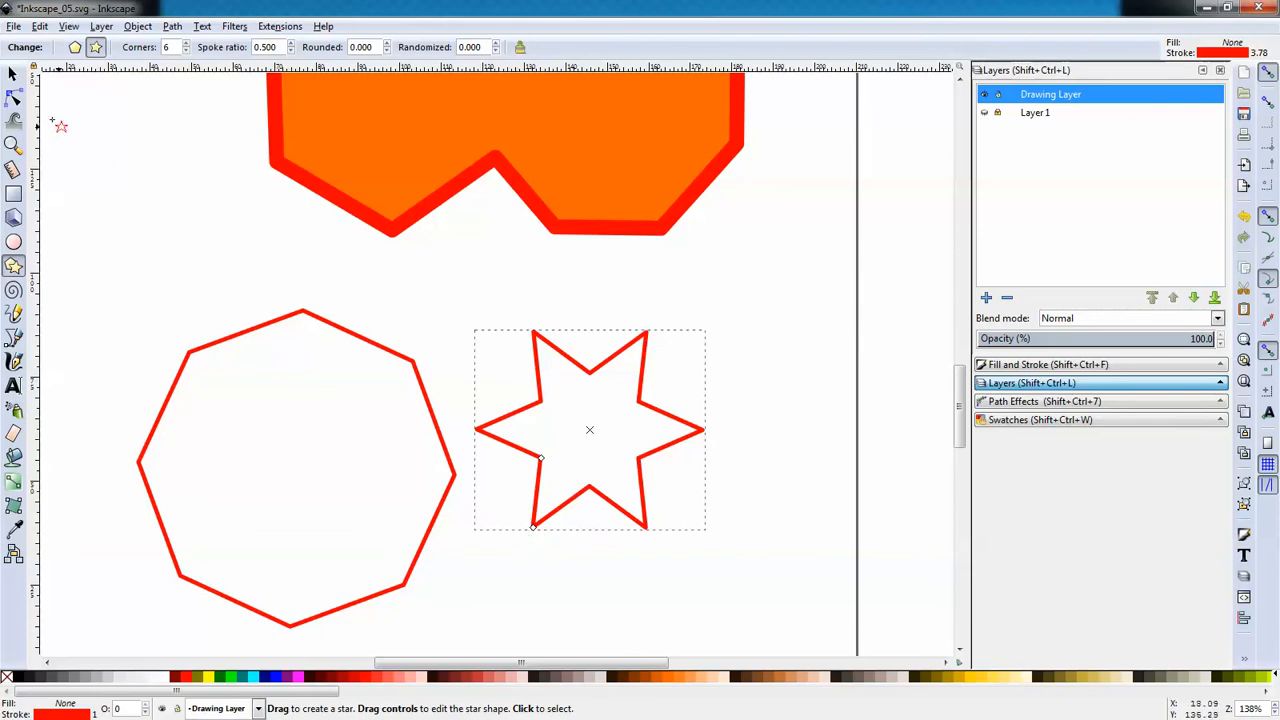
Step: Convert the six-cornered star to a path
click(14, 97)
click(538, 568)
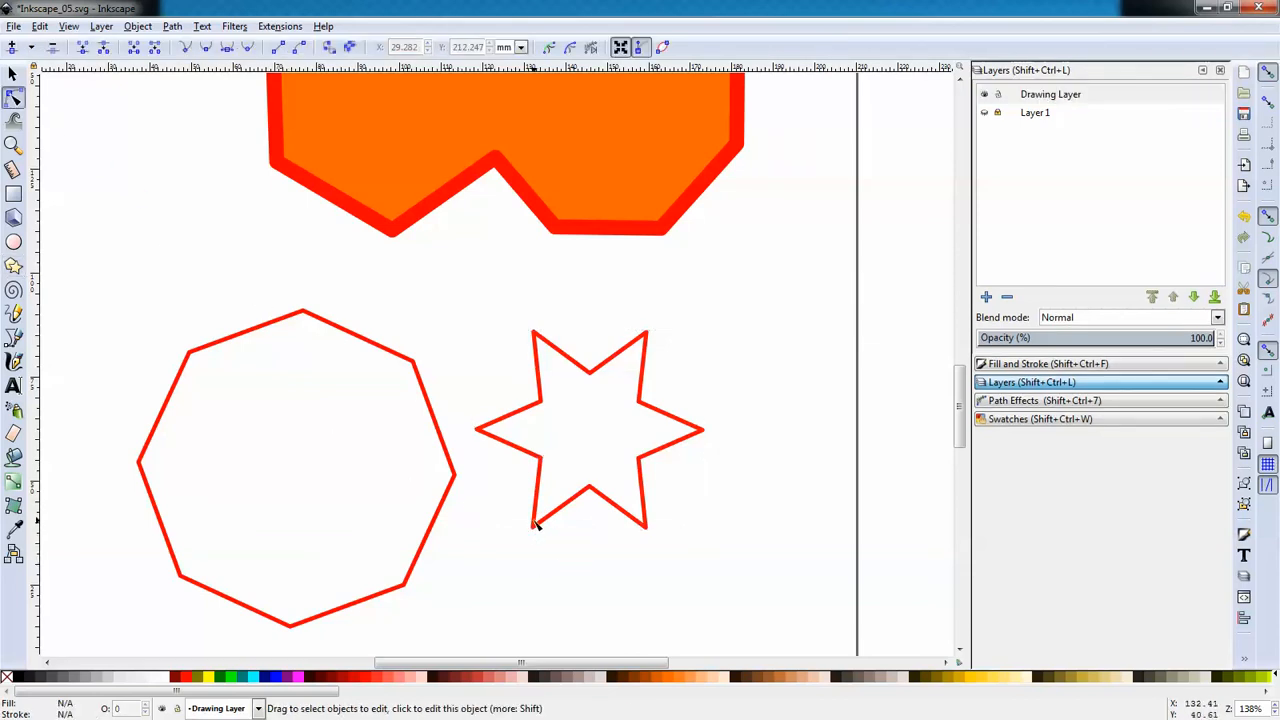
click(536, 528)
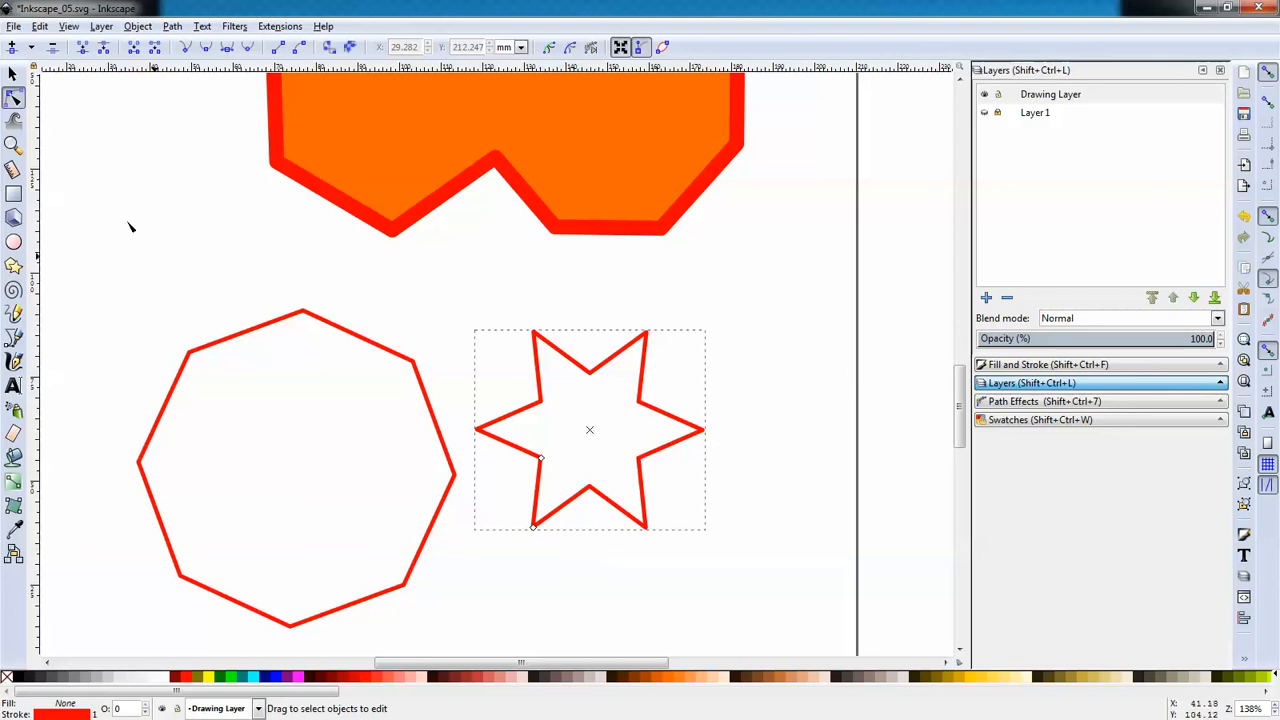
click(13, 73)
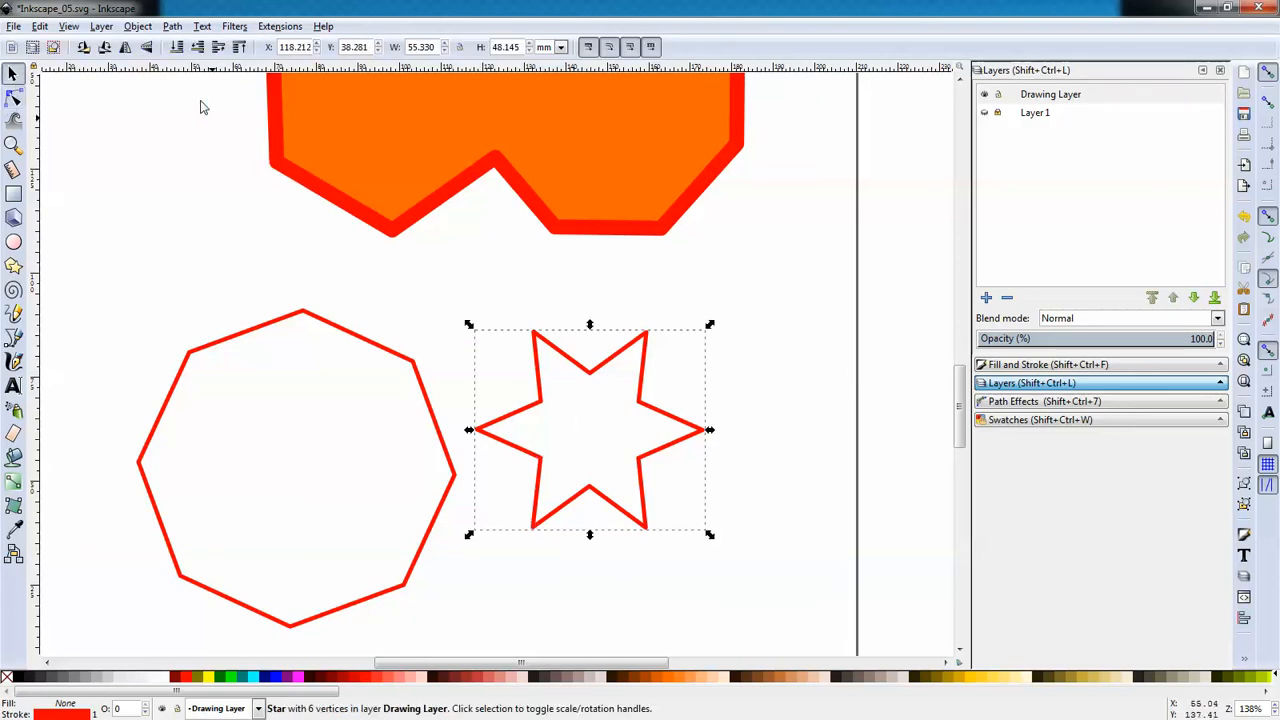
click(172, 27)
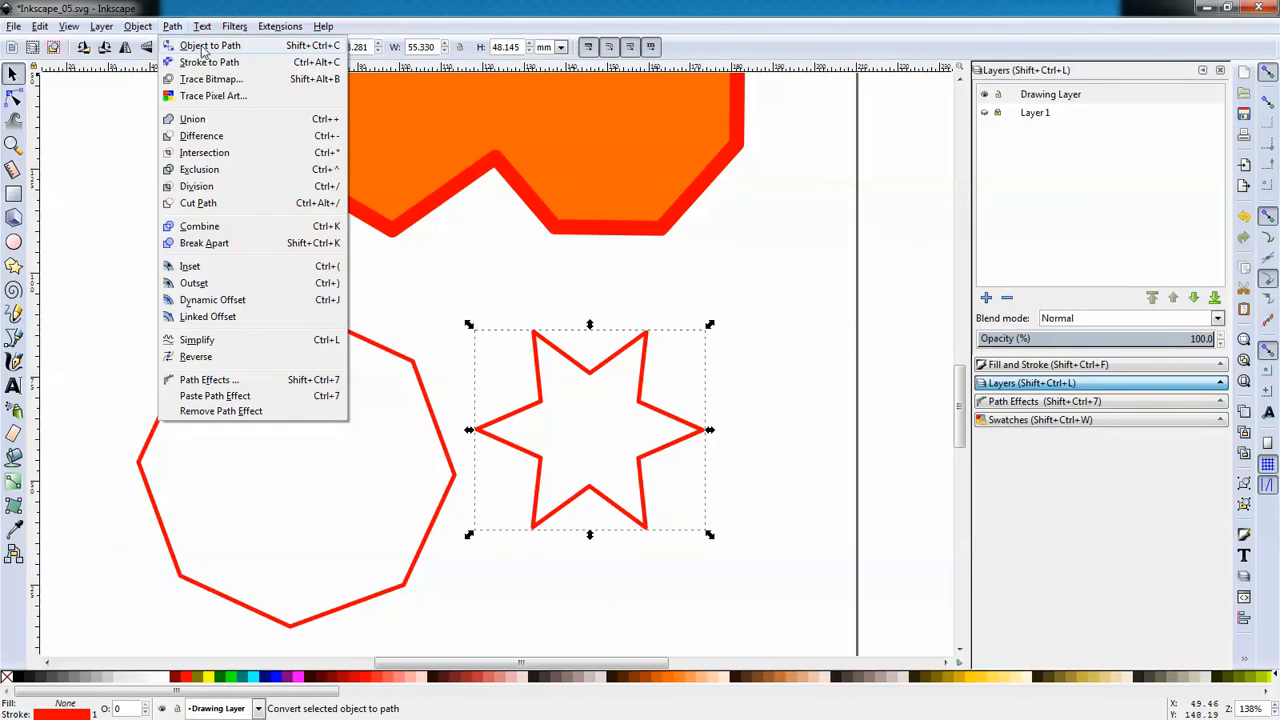
click(205, 46)
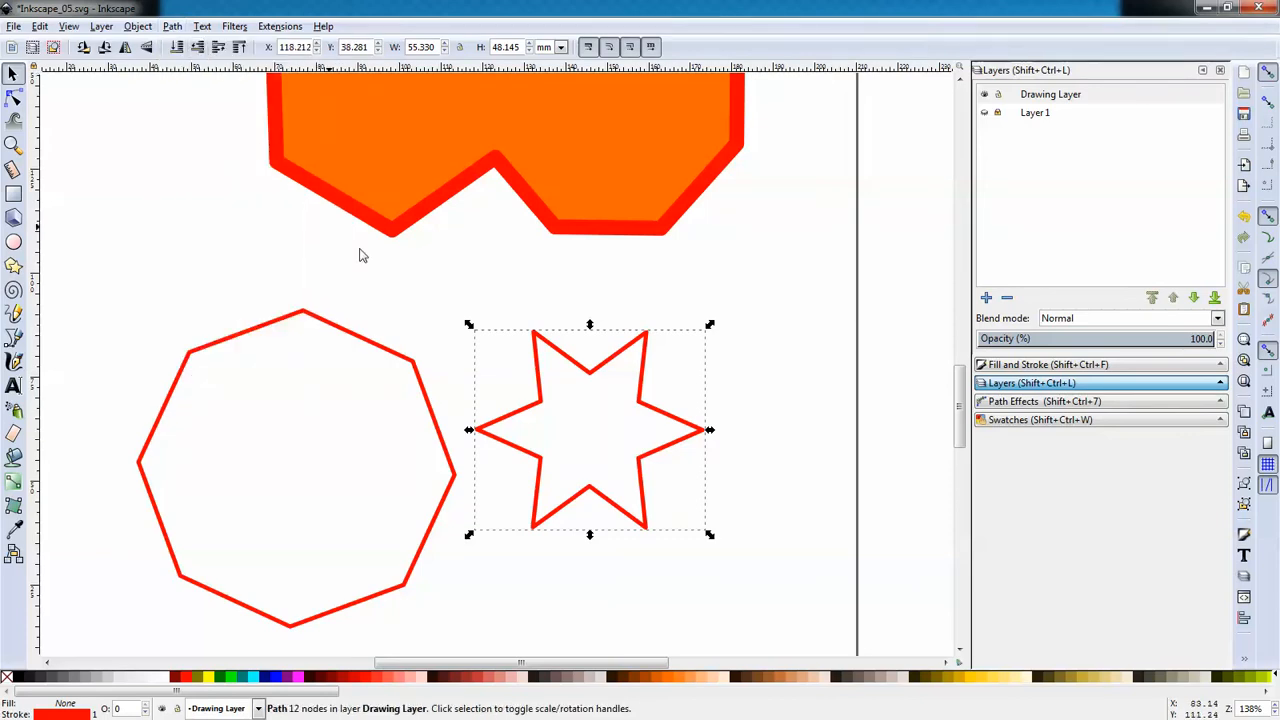
Step: Stretch the star's lower-left tip outward, and make its upper-left tip a smooth node raised slightly into a rounded lobe
click(14, 97)
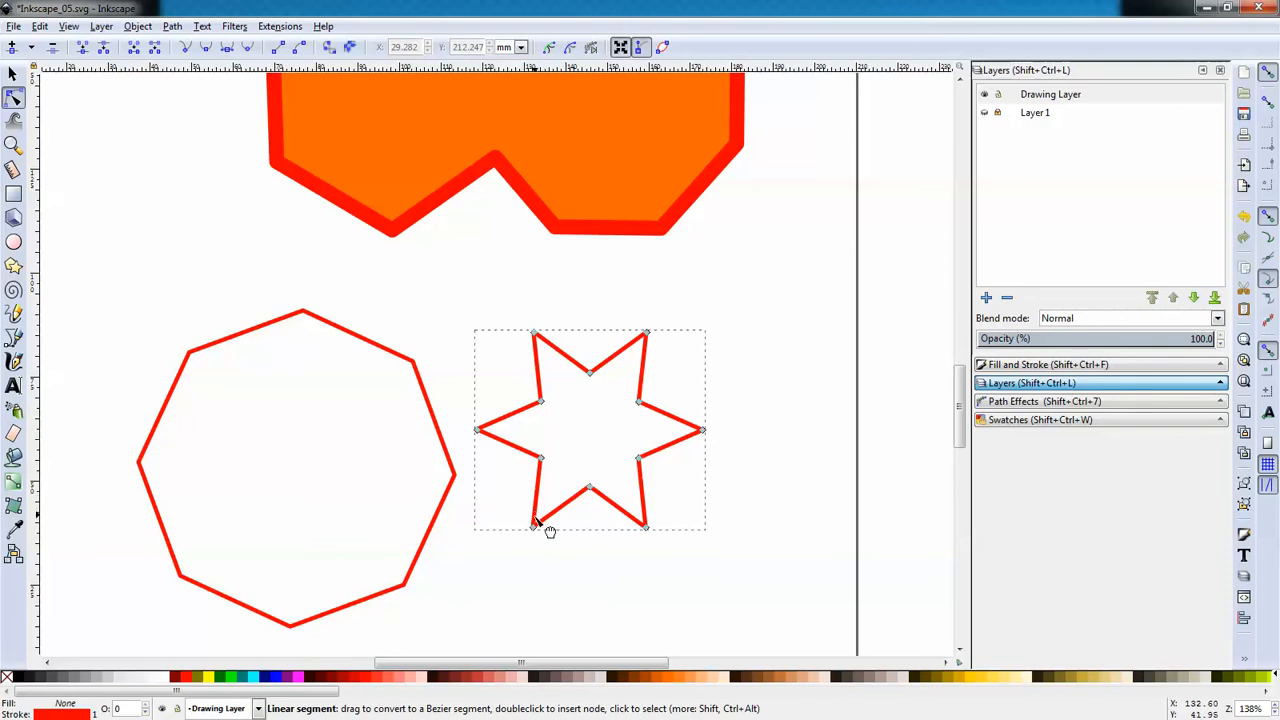
drag(535, 532, 487, 587)
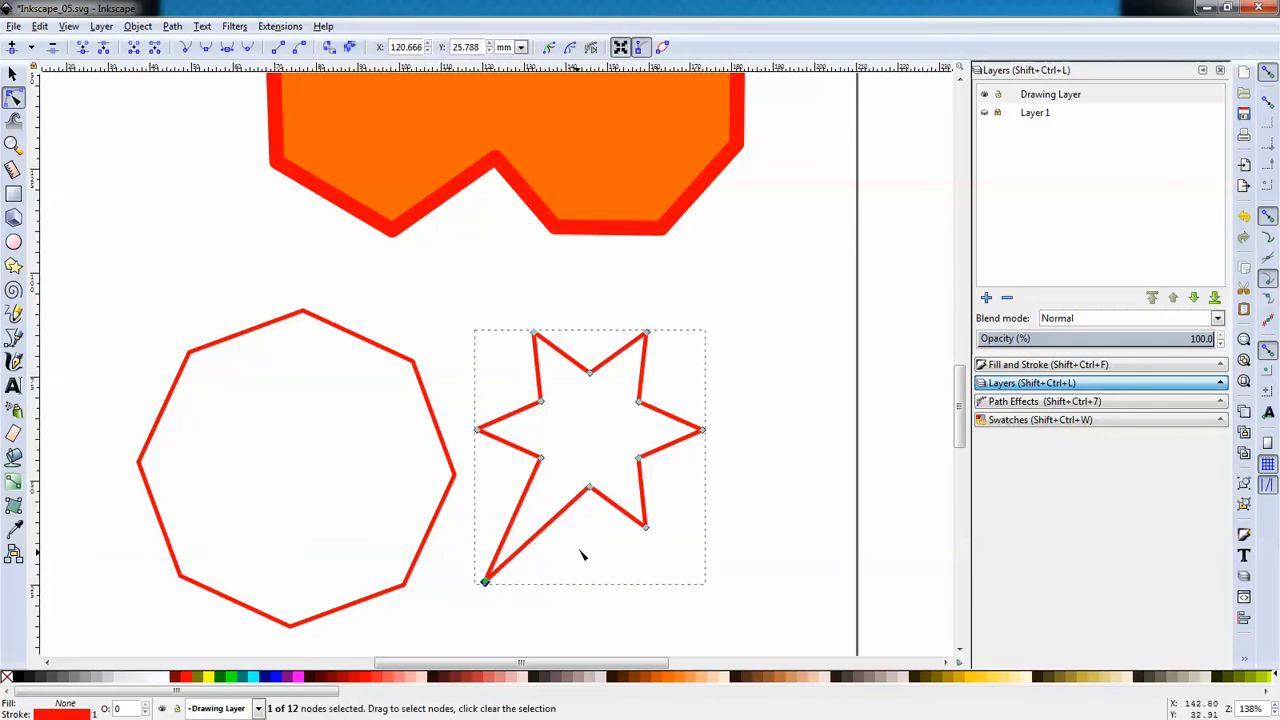
click(534, 334)
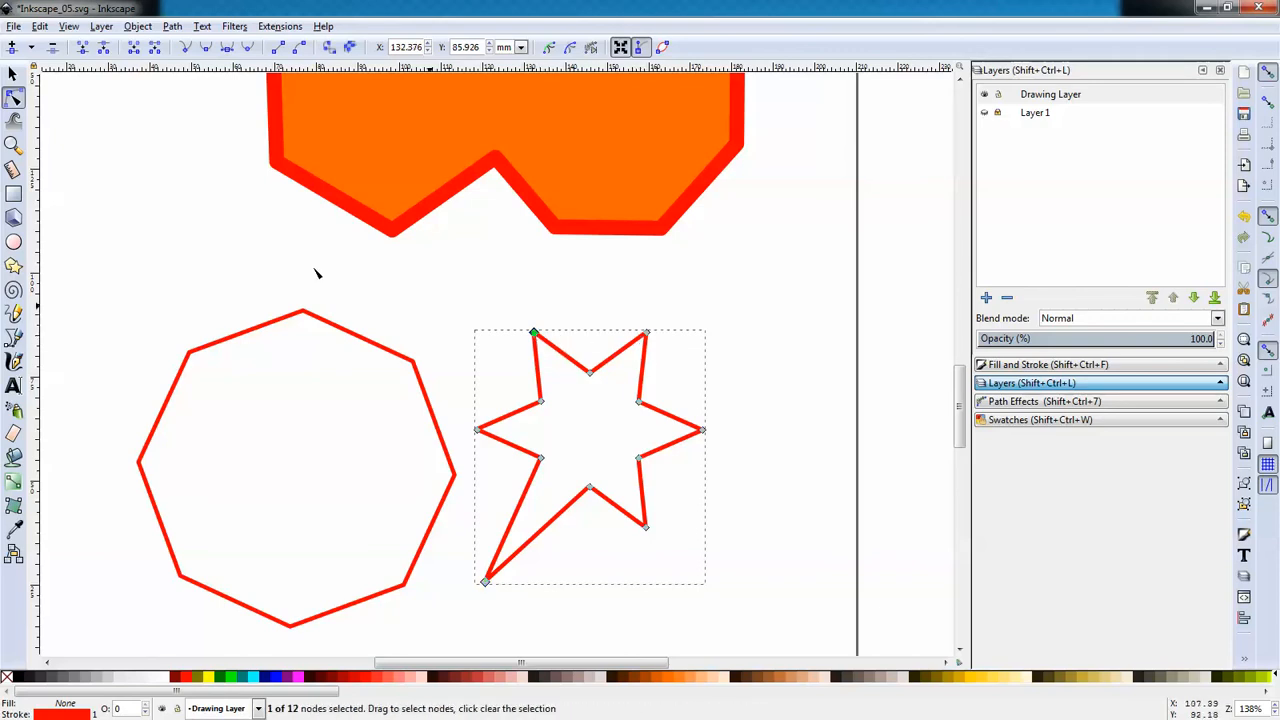
click(207, 49)
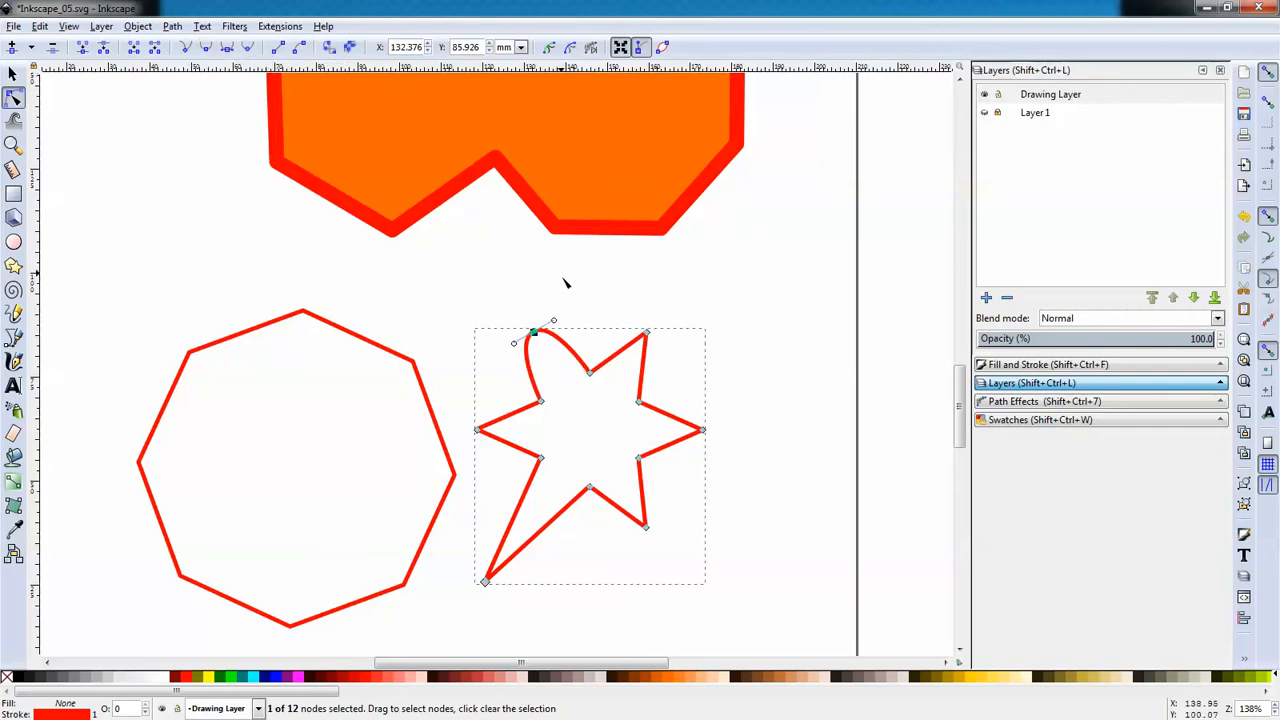
mouse_move(554, 321)
mouse_down()
mouse_move(512, 352)
mouse_move(531, 318)
mouse_up()
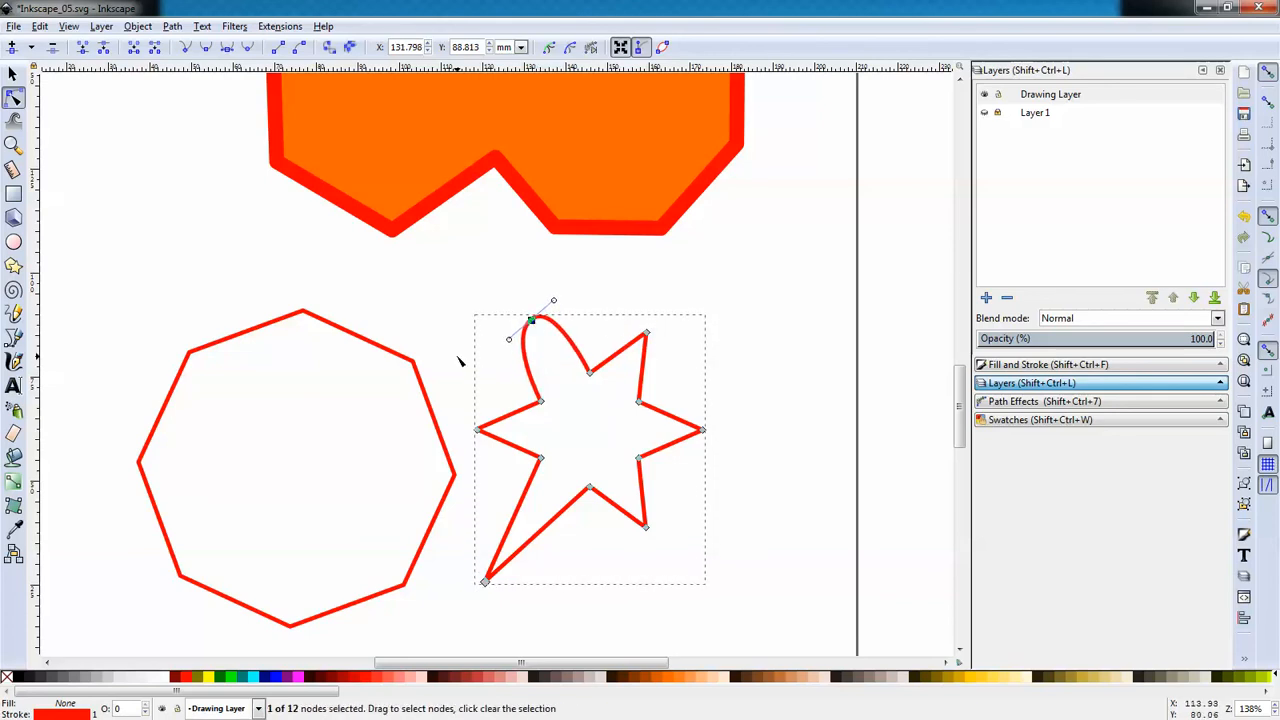
Step: Scale the star down proportionally to about 34 × 40 mm and rotate it clockwise until its rounded tip points straight up
click(13, 73)
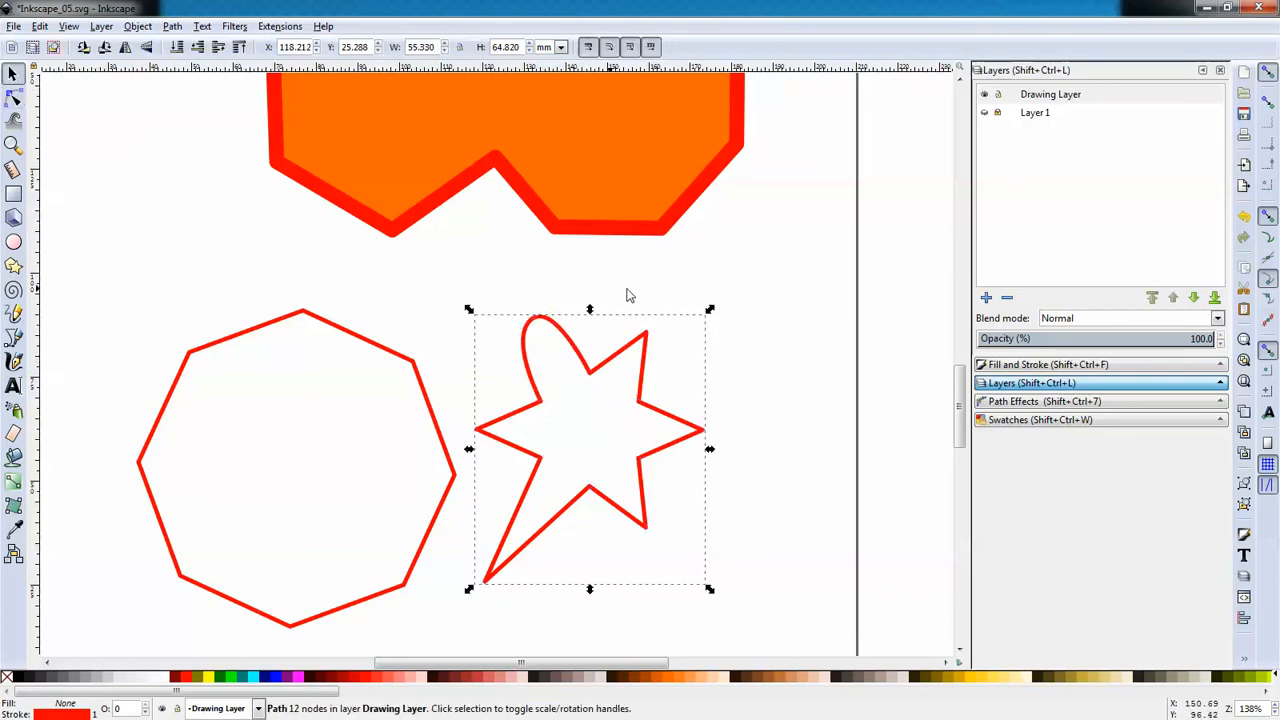
drag(708, 313, 621, 419)
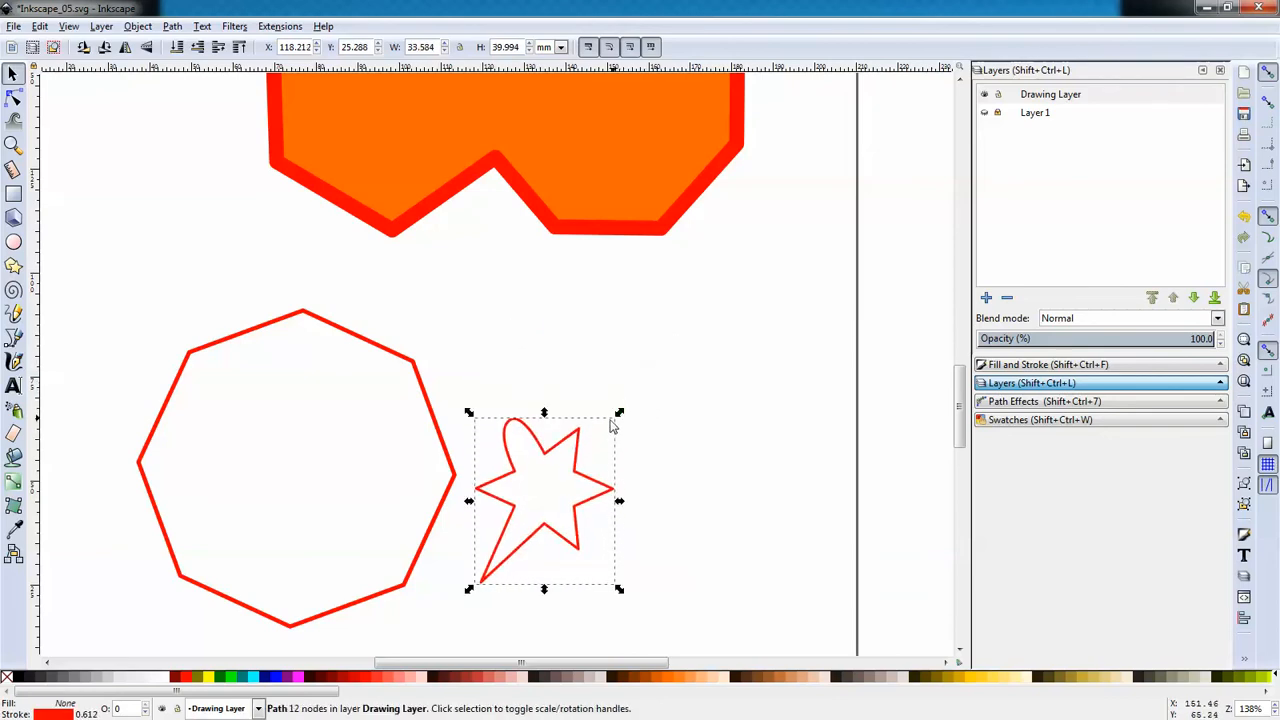
click(608, 428)
click(572, 452)
click(572, 452)
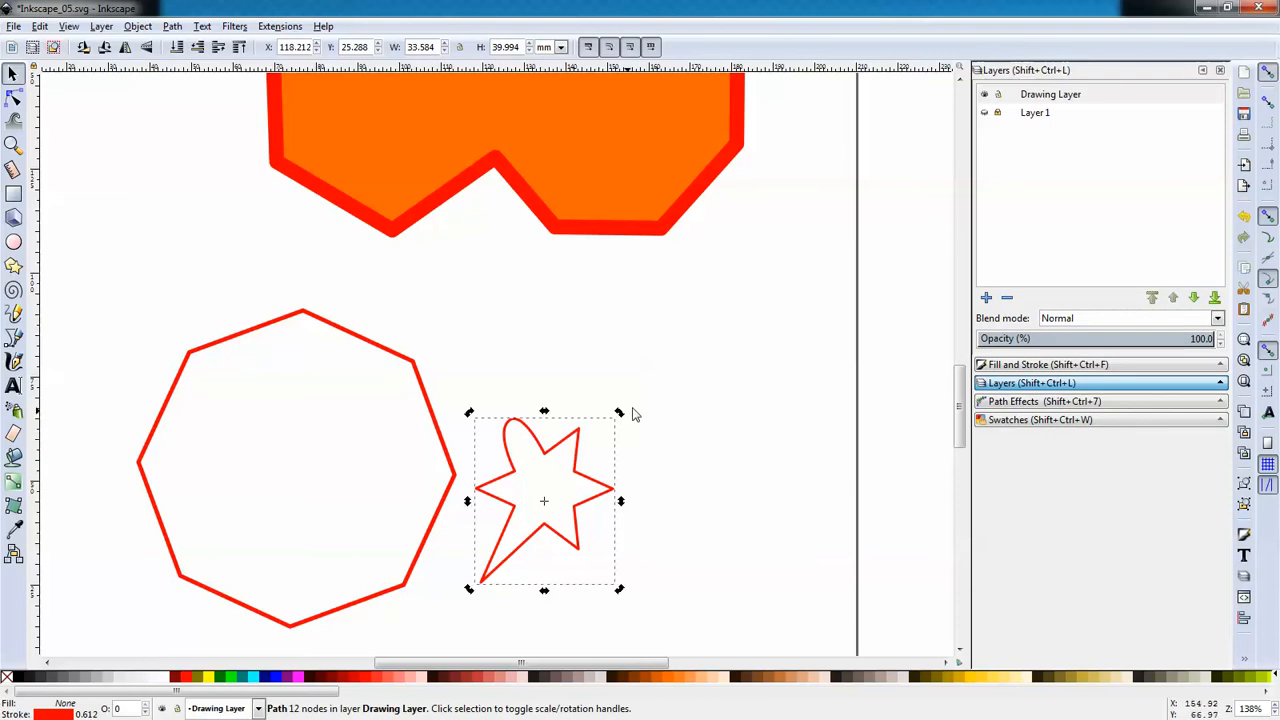
drag(619, 413, 647, 455)
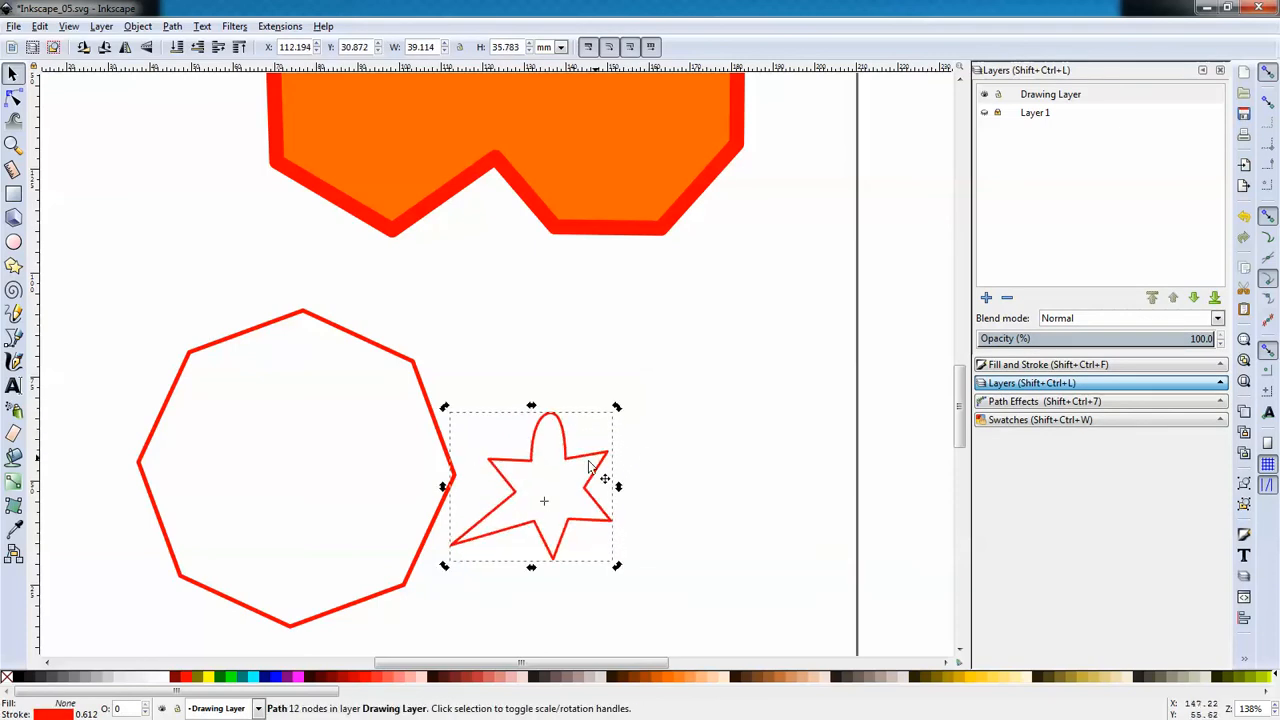
click(613, 429)
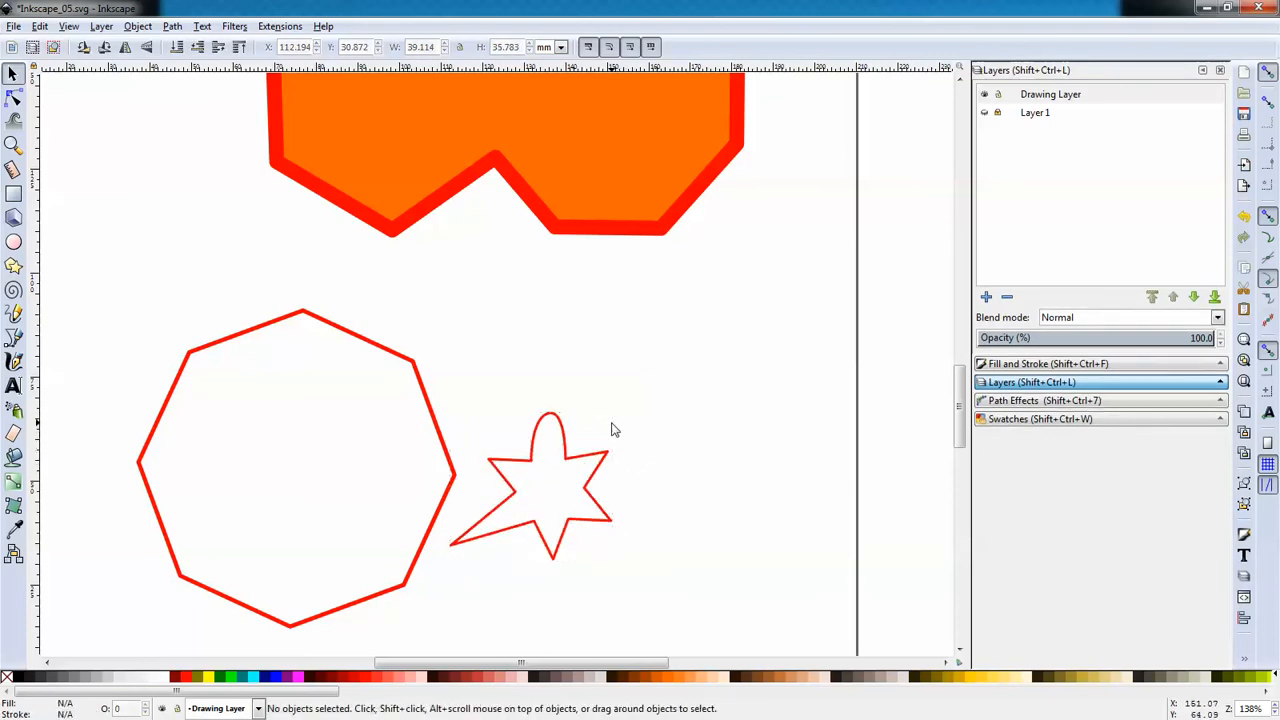
Step: Move the star over the octagon's right edge and cut it out of the octagon with Difference
click(605, 460)
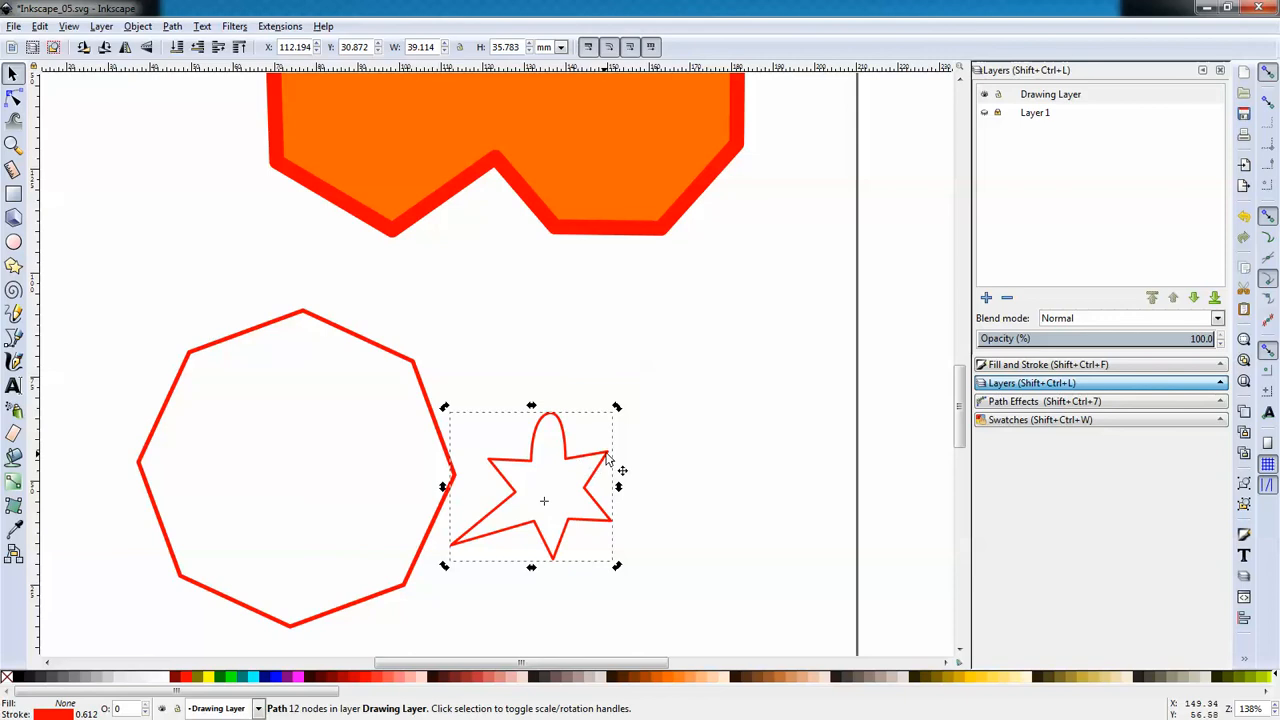
drag(610, 457, 463, 403)
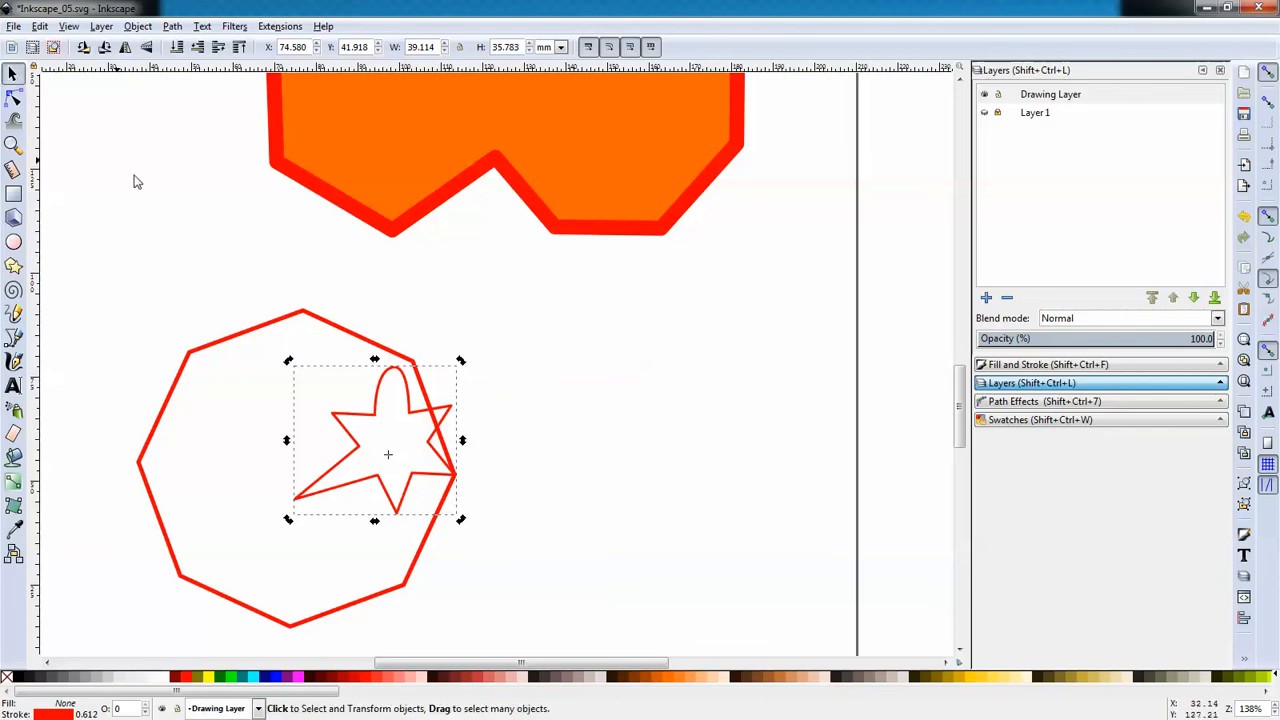
shift+click(205, 351)
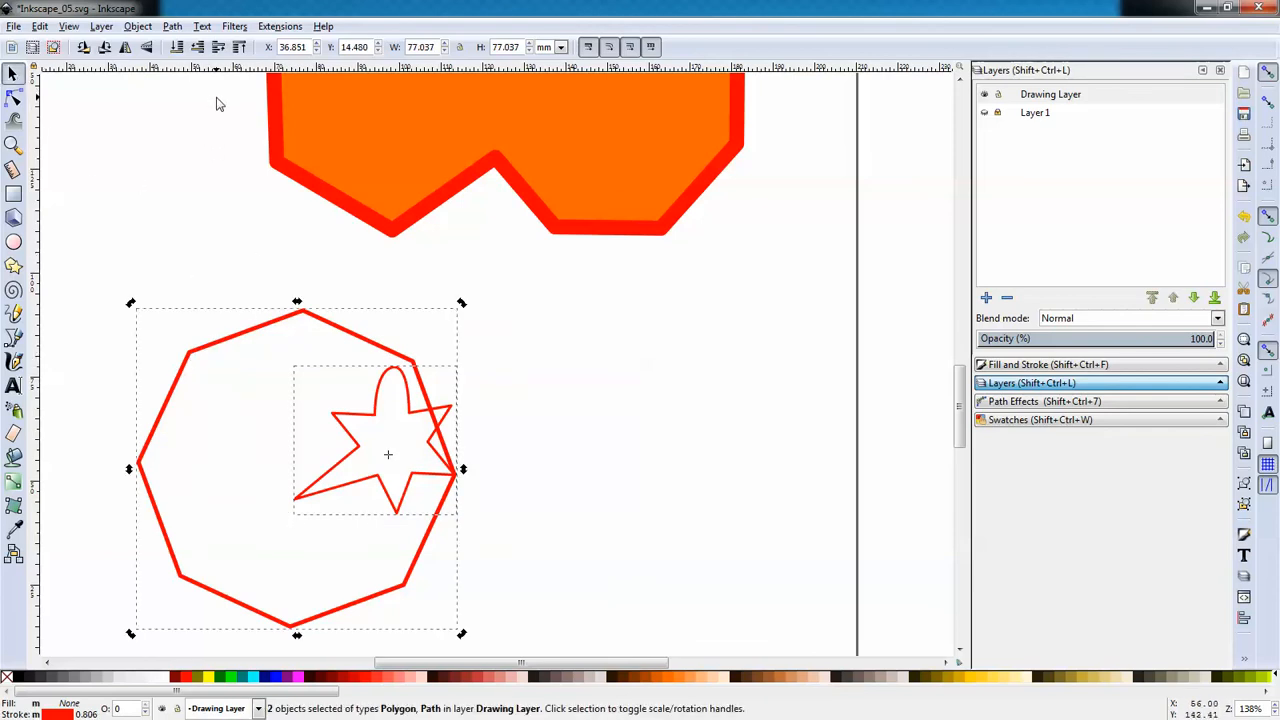
click(173, 27)
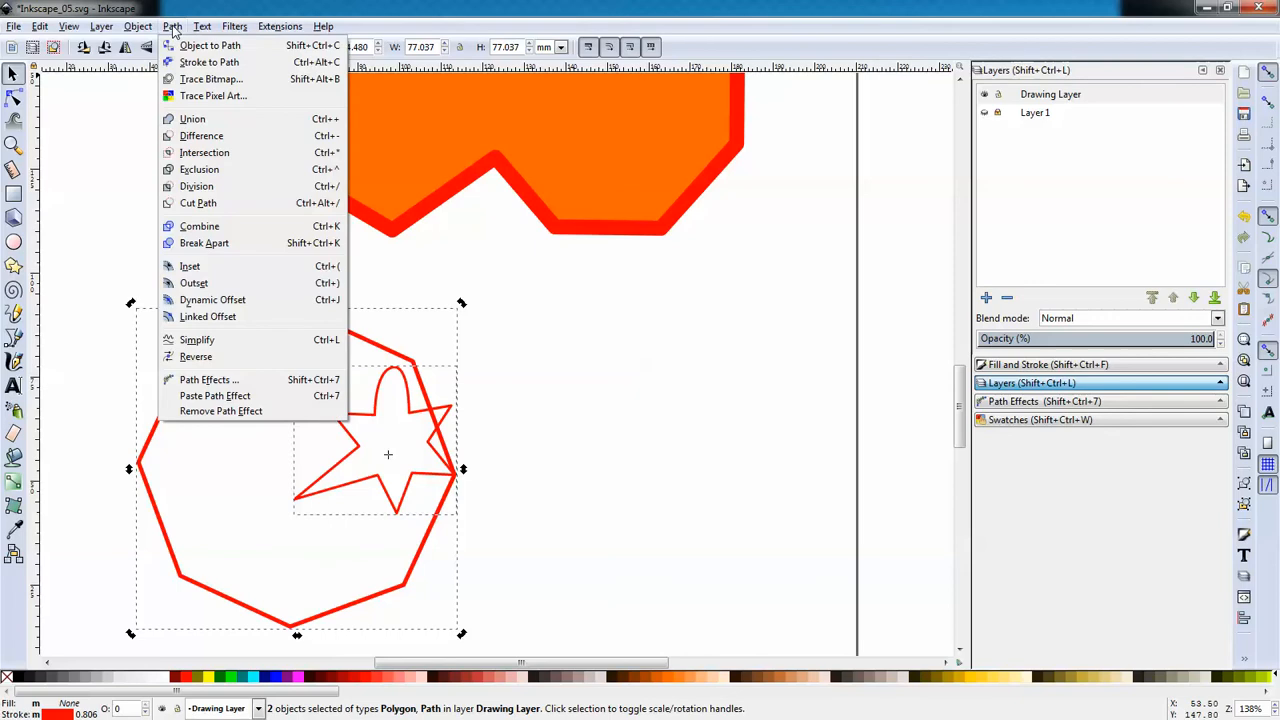
click(210, 145)
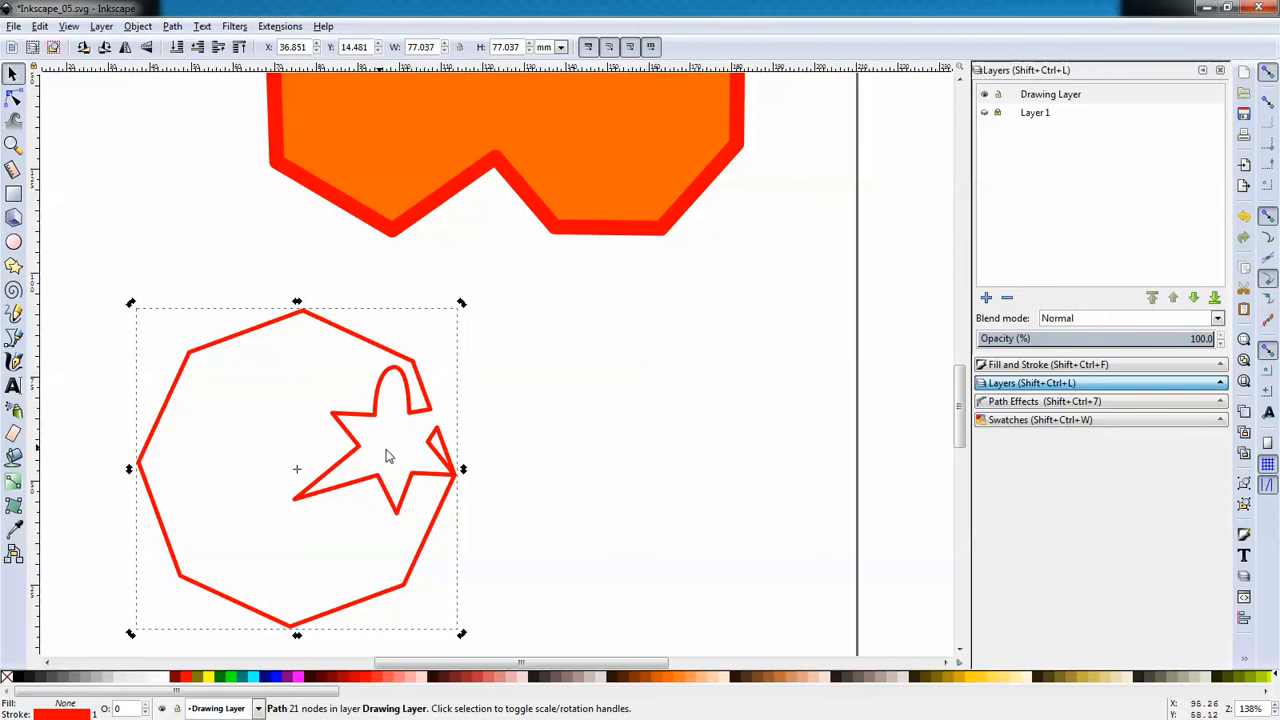
Step: Try a yellow fill on the cut-out octagon and remove the fill again
click(208, 677)
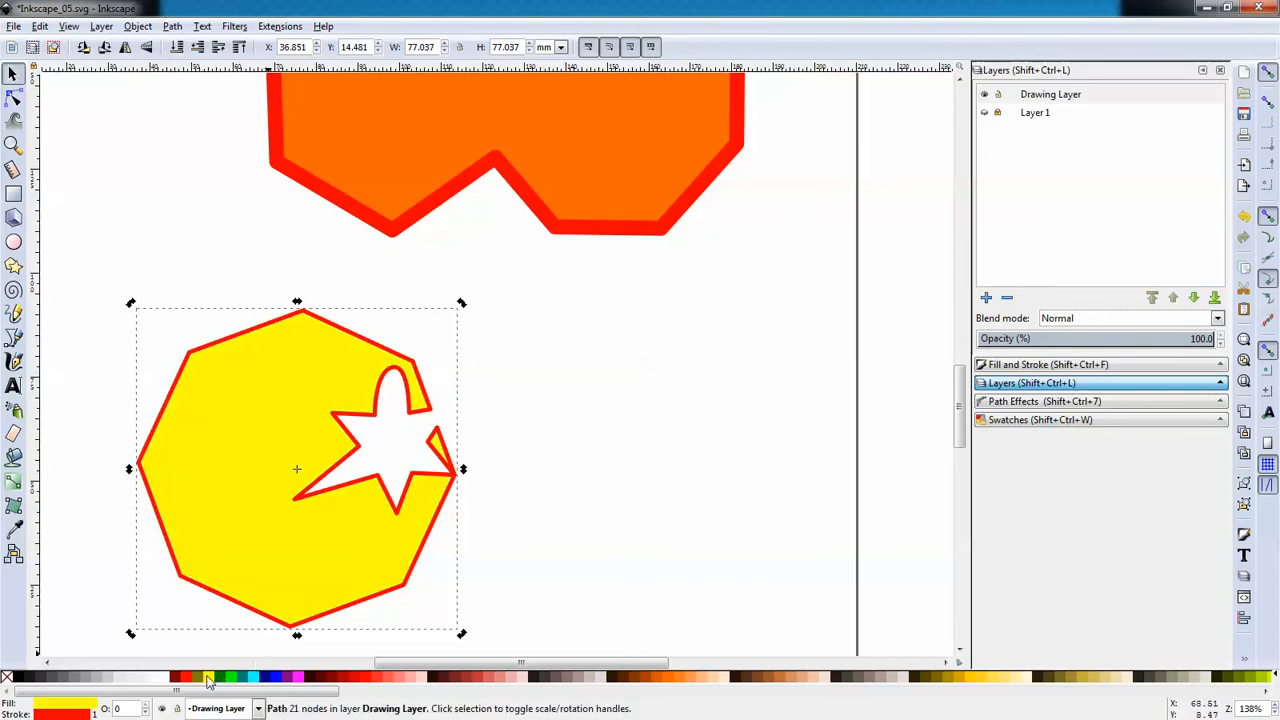
click(8, 678)
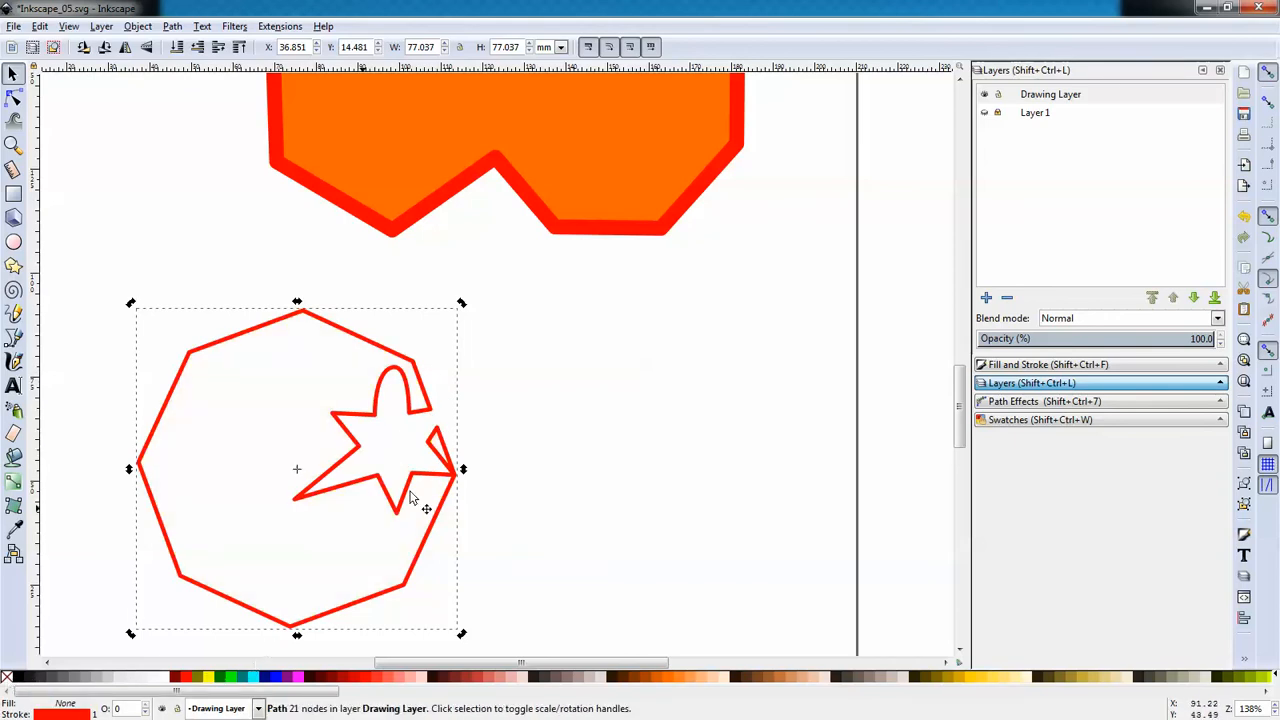
Step: Draw a near-circular ellipse about 35 mm tall beside the octagon and a rectangle about 31 × 50 mm covering its right half
click(13, 241)
drag(629, 392, 762, 532)
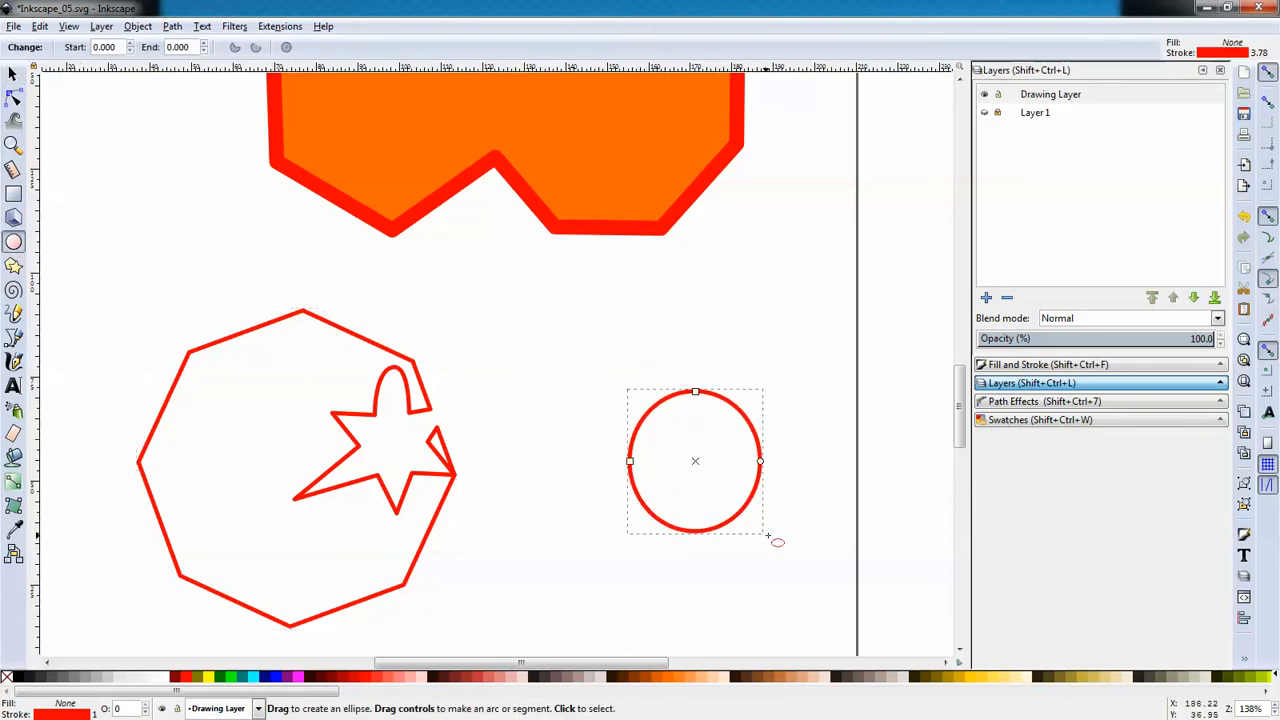
click(16, 195)
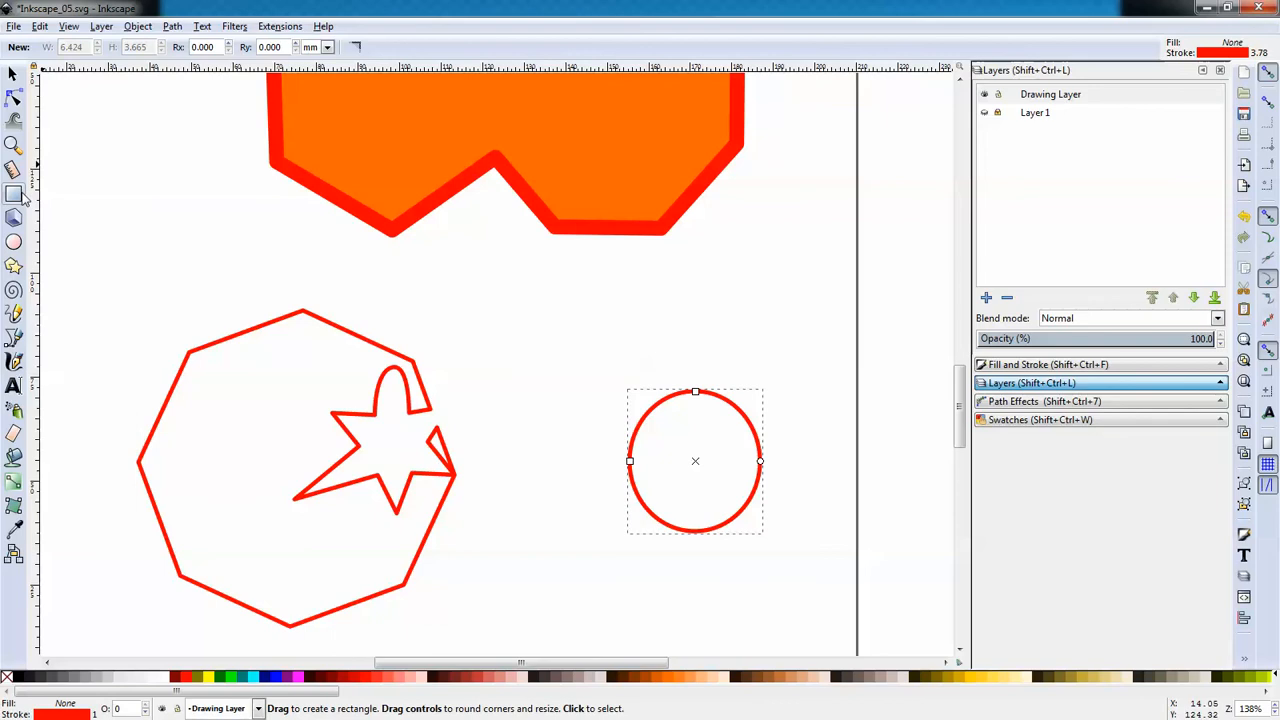
drag(826, 364, 697, 573)
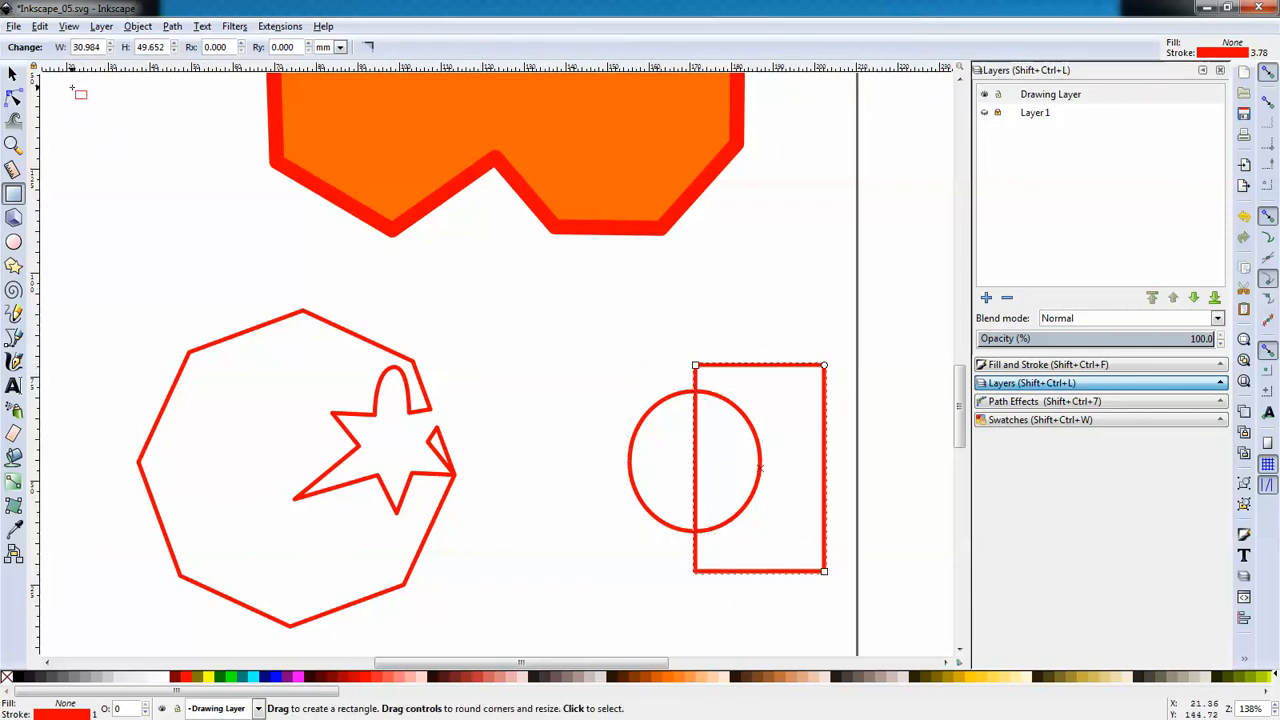
Step: Subtract the rectangle from the ellipse with Difference, leaving its left half
click(13, 73)
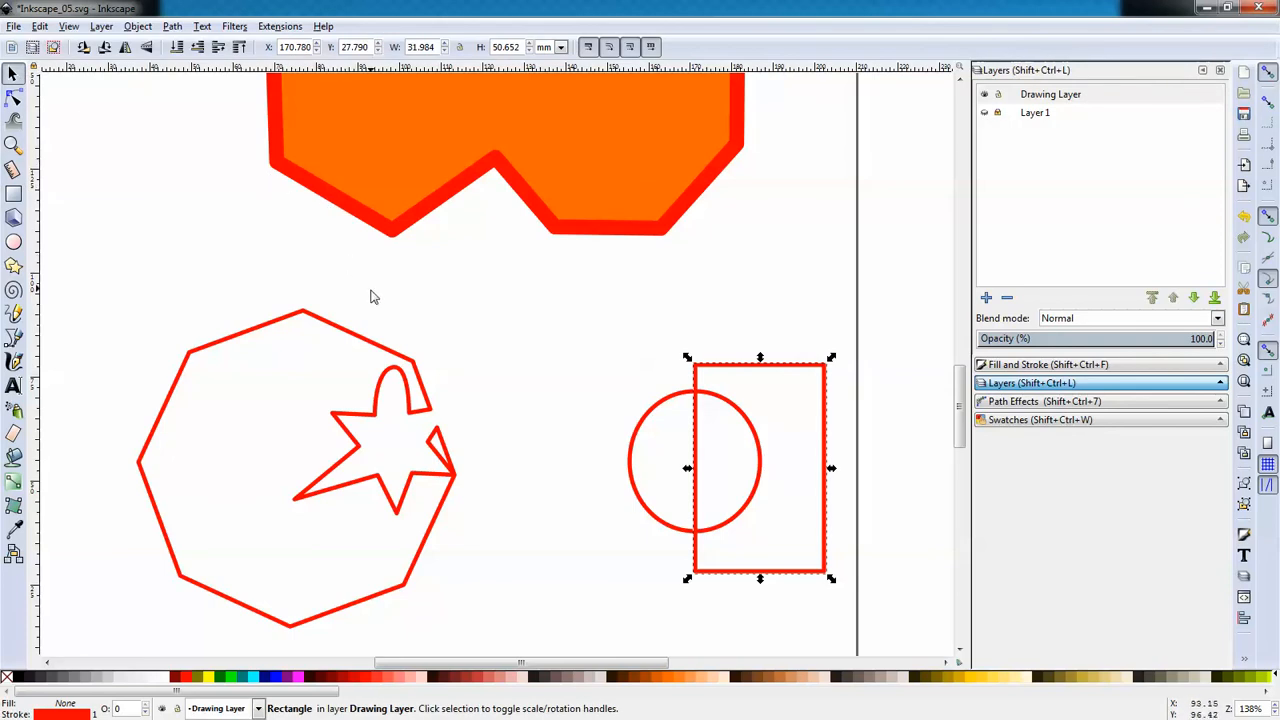
shift+click(632, 428)
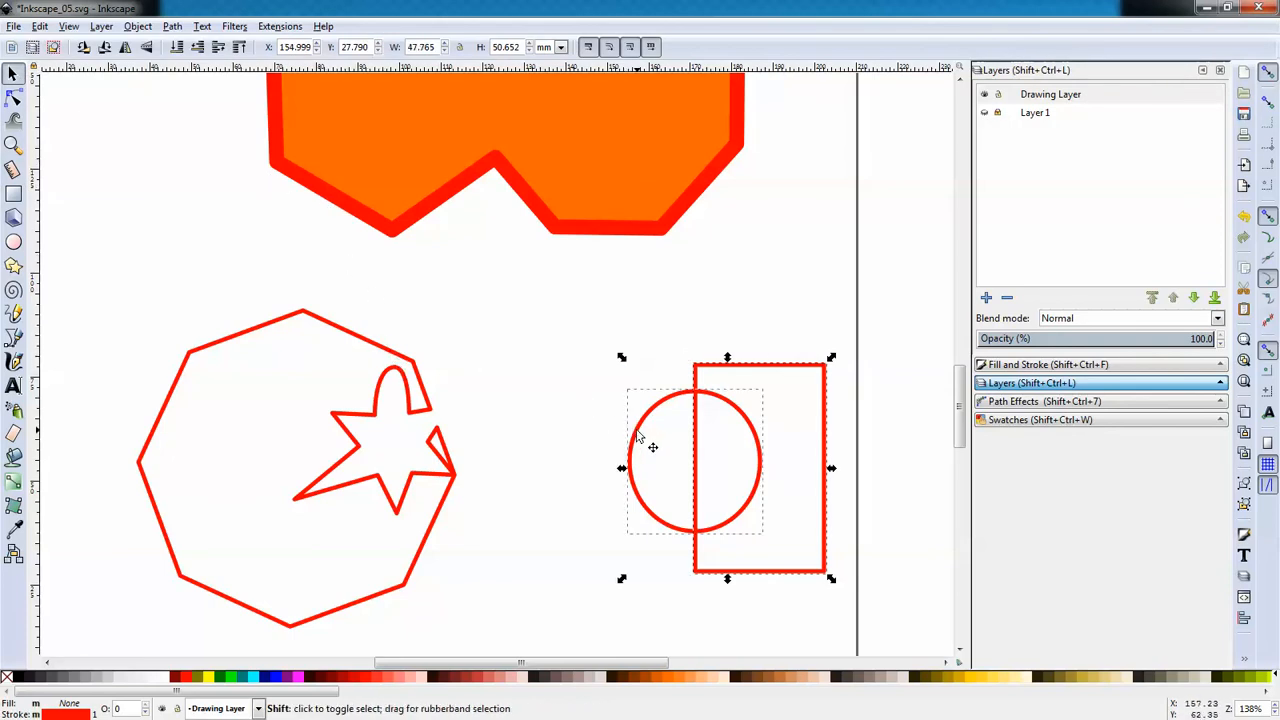
click(172, 26)
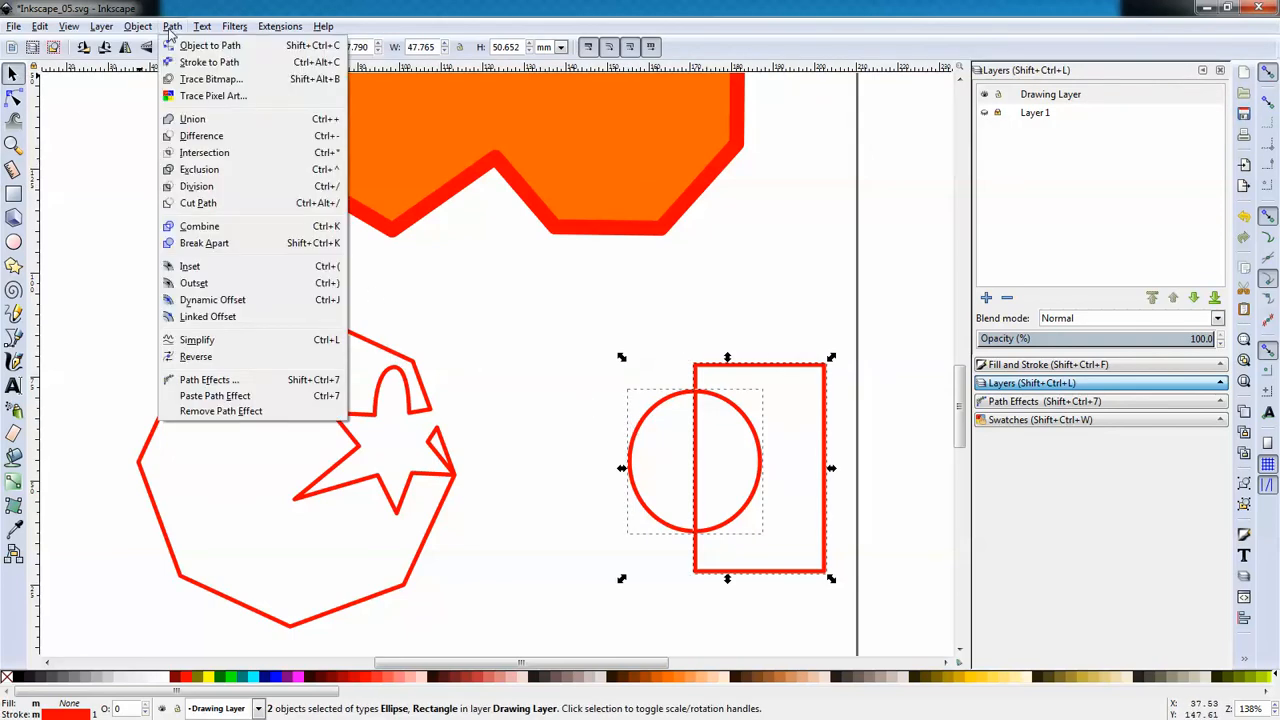
click(200, 135)
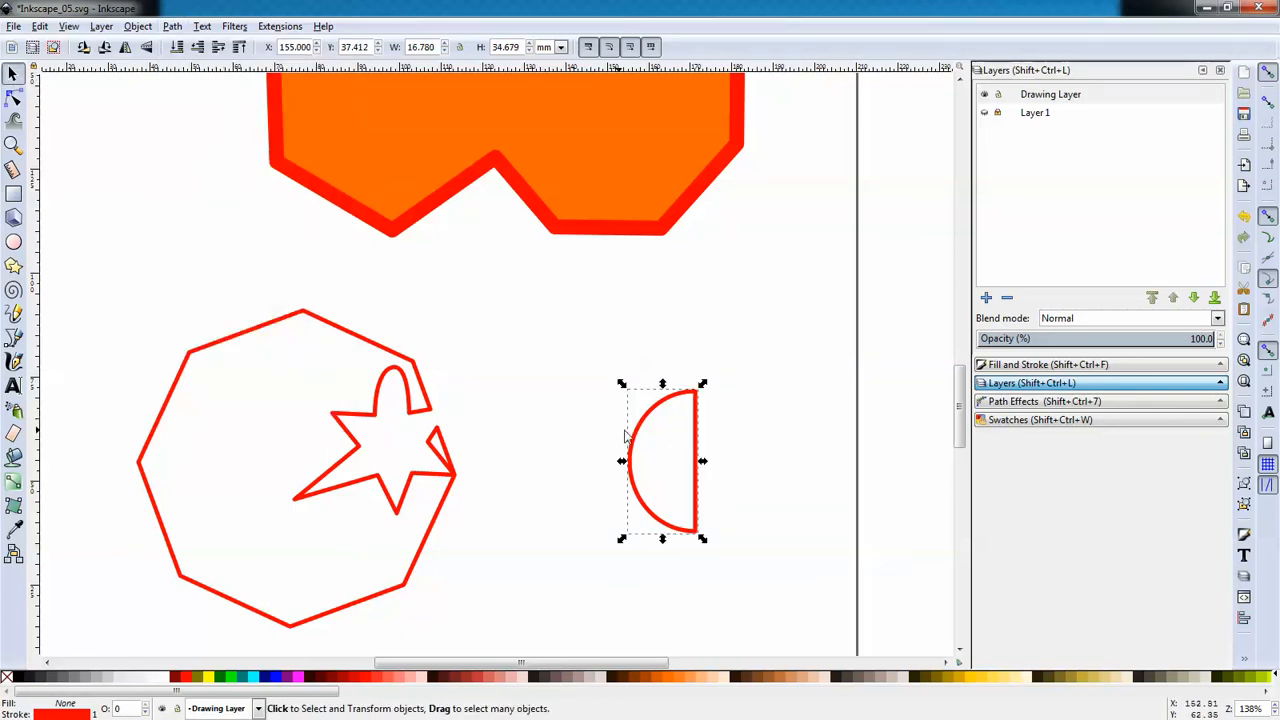
Step: Move the half-circle inside the octagon, left of the star cut-out, and cut it out of the octagon with Difference
drag(643, 432, 210, 432)
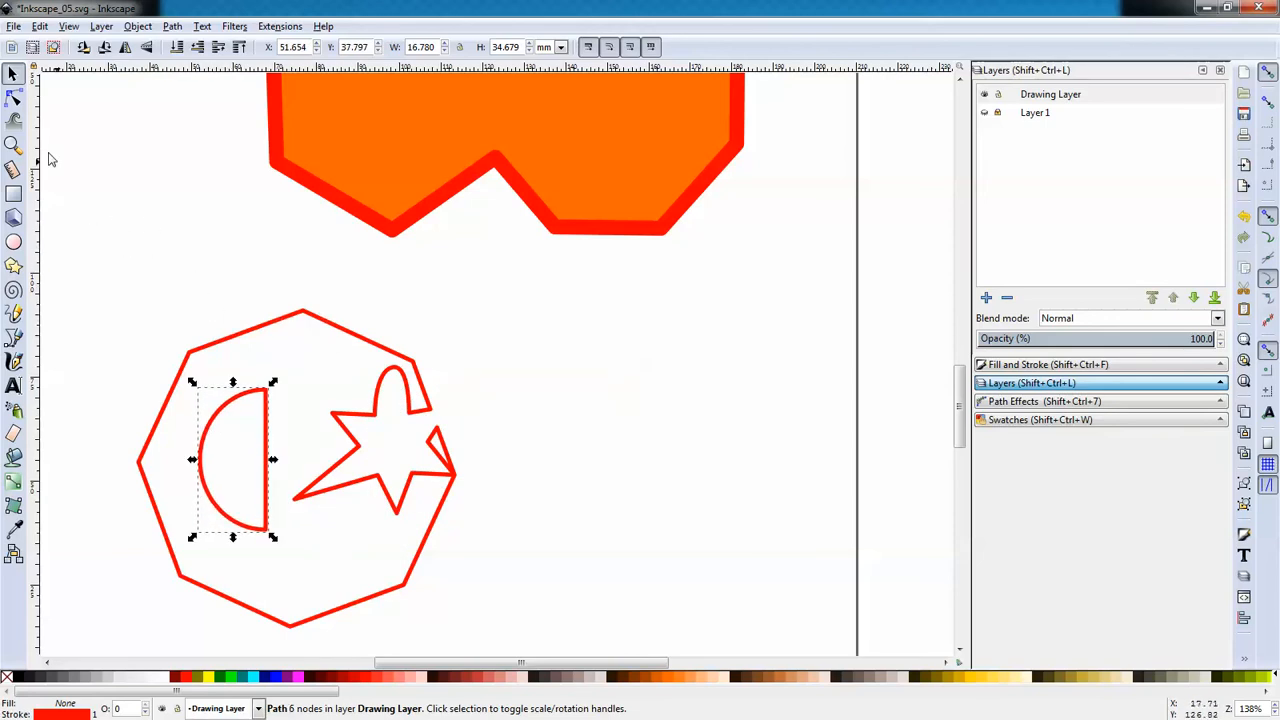
shift+click(250, 338)
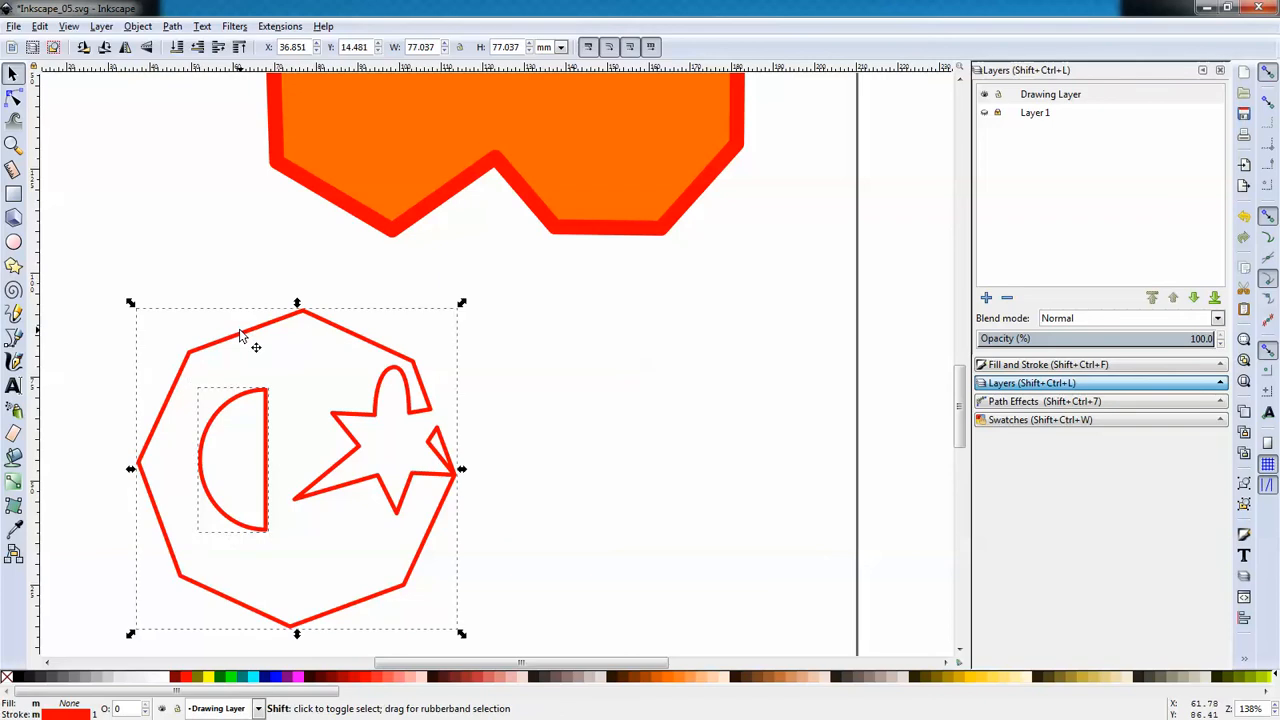
click(172, 26)
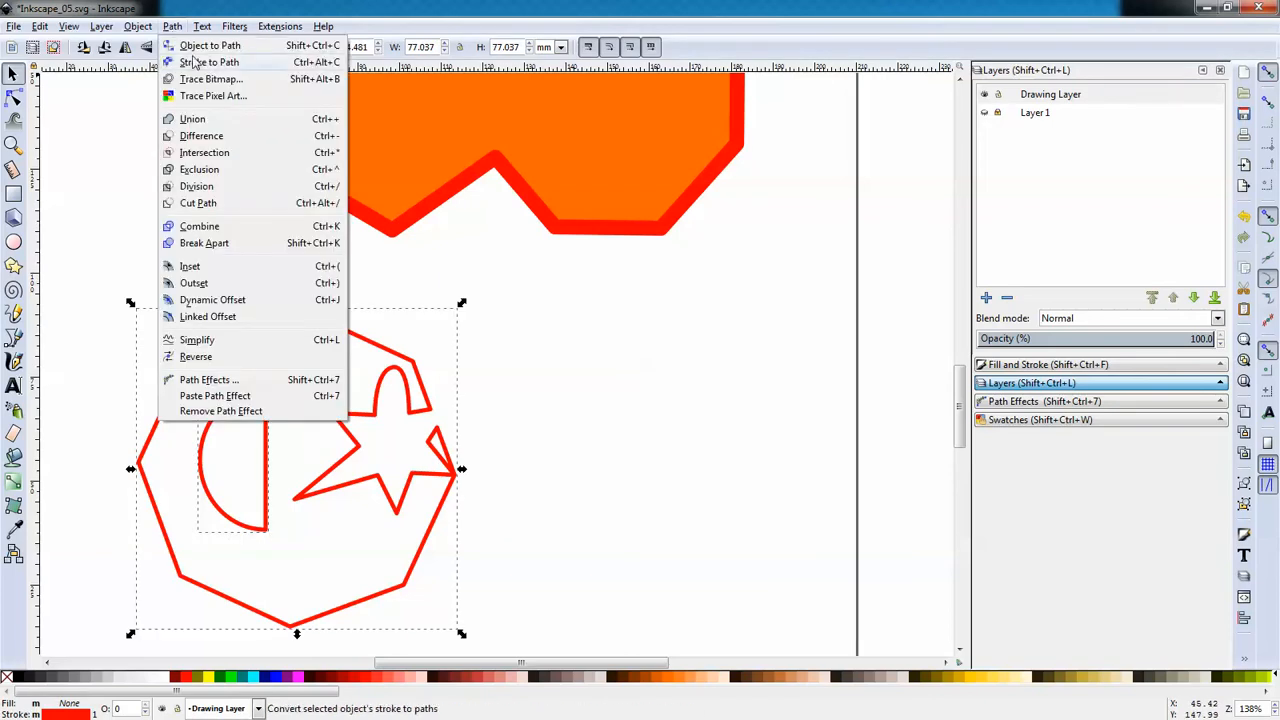
click(208, 136)
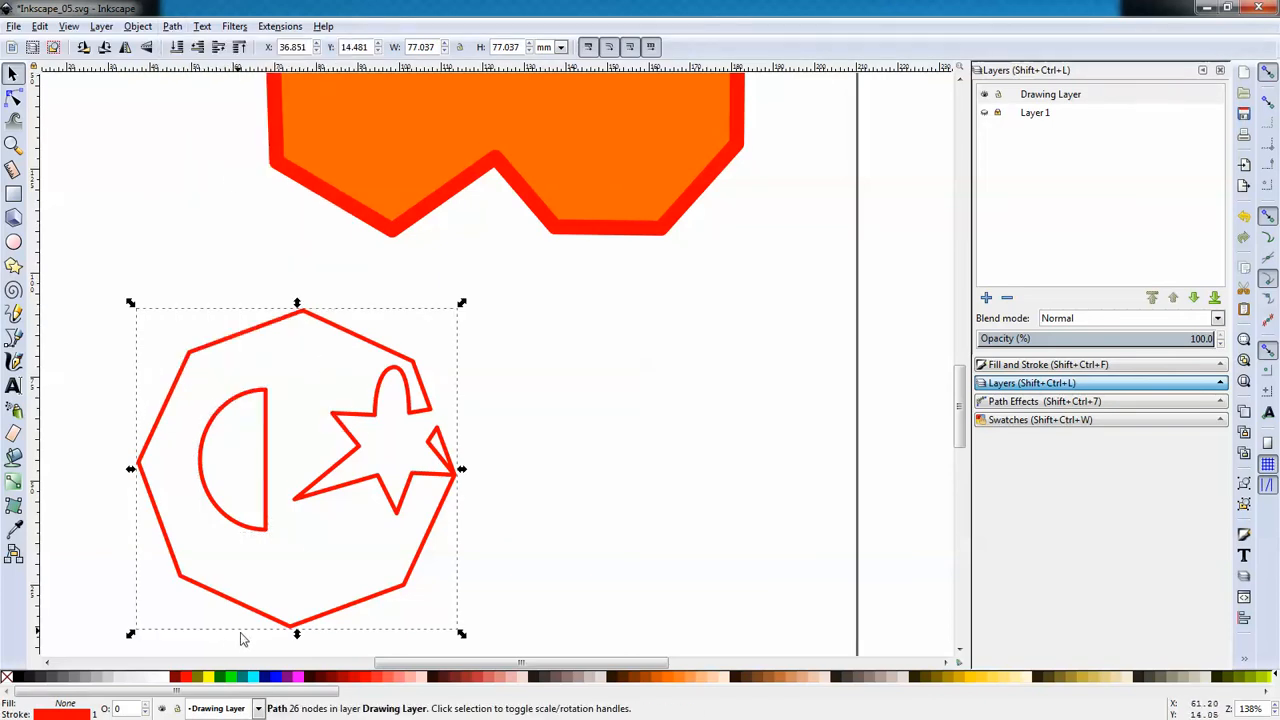
Step: Fill the cut-out octagon with yellow and move it about 11 mm to the right
click(210, 678)
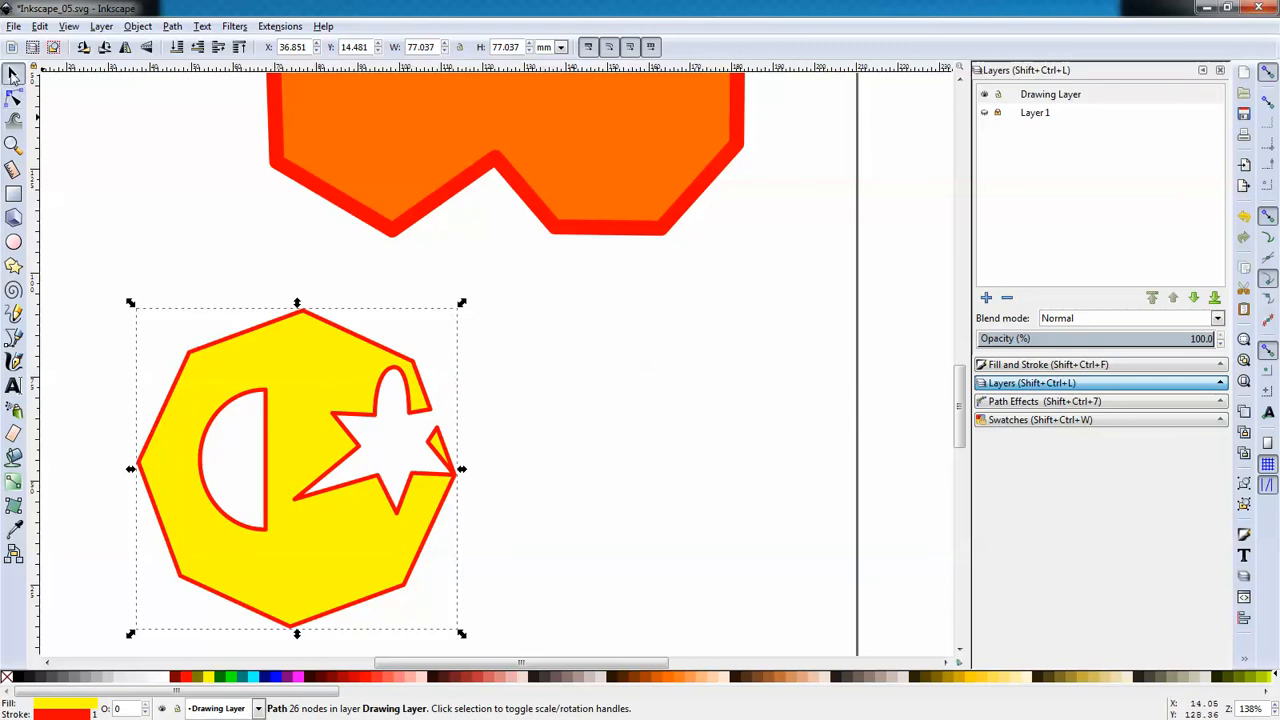
click(531, 391)
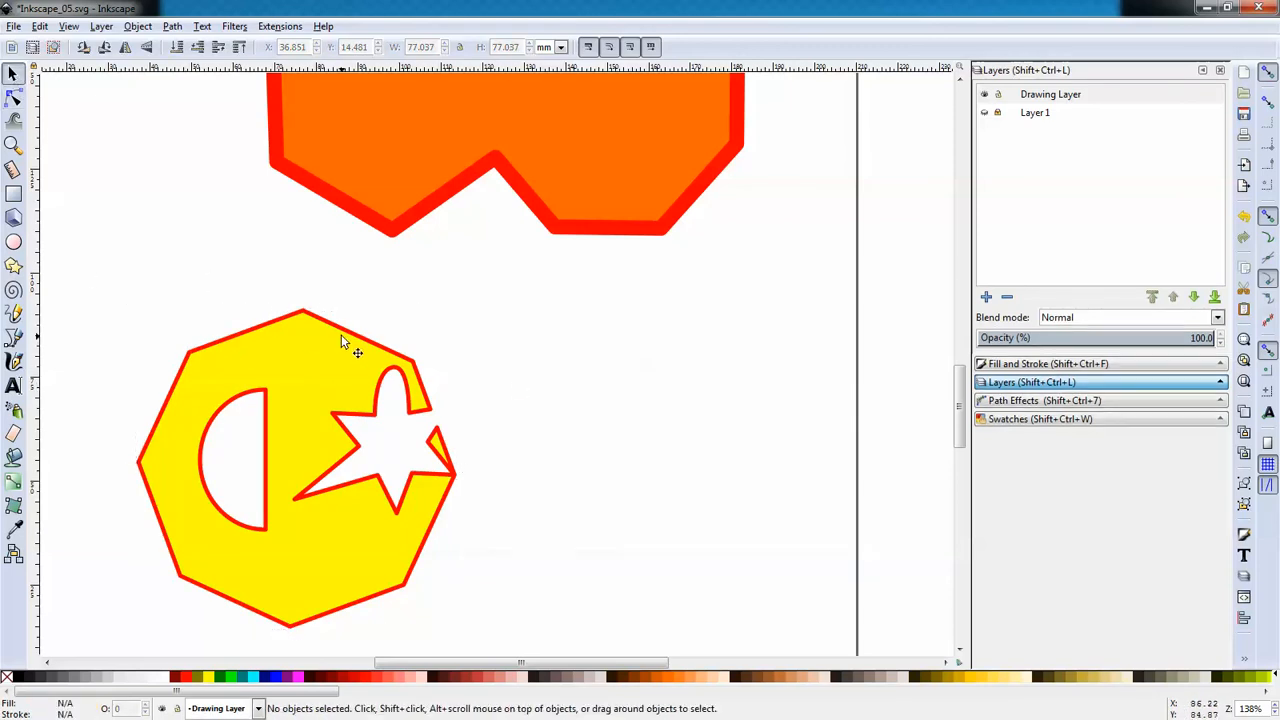
drag(352, 340, 410, 347)
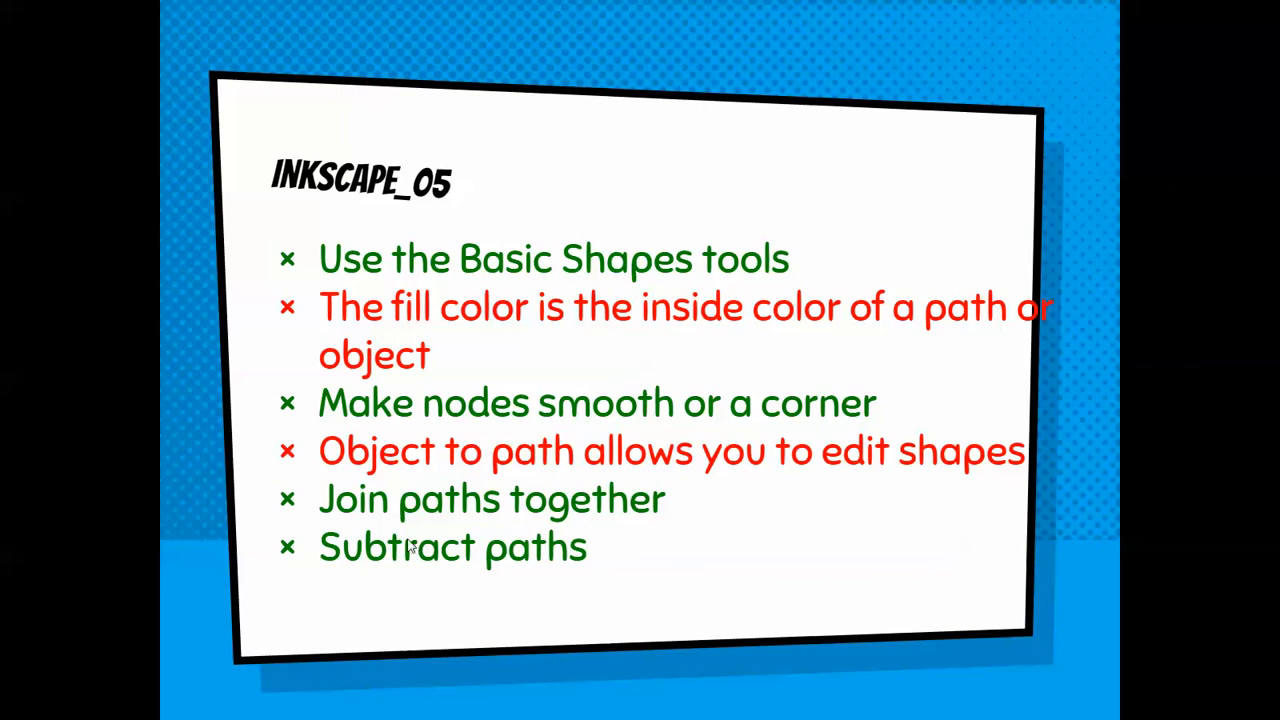
click(317, 584)
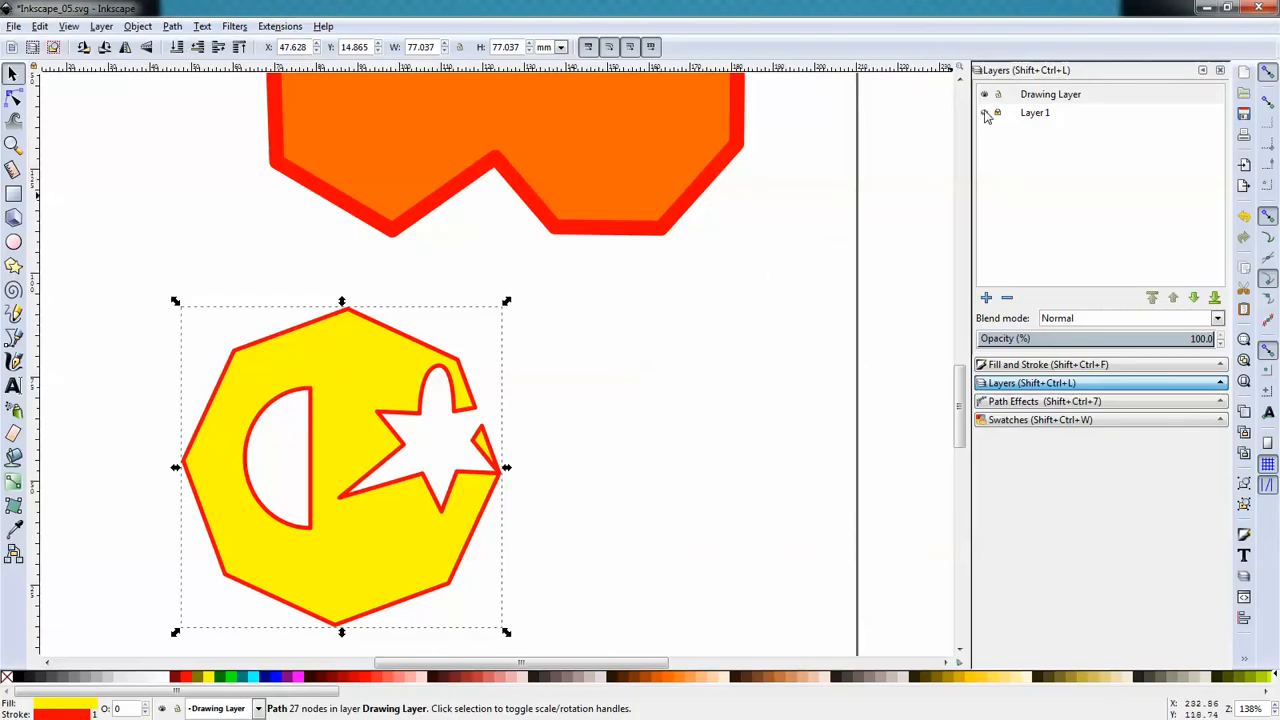
Step: Make the template on Layer 1 visible again and save the document
click(985, 114)
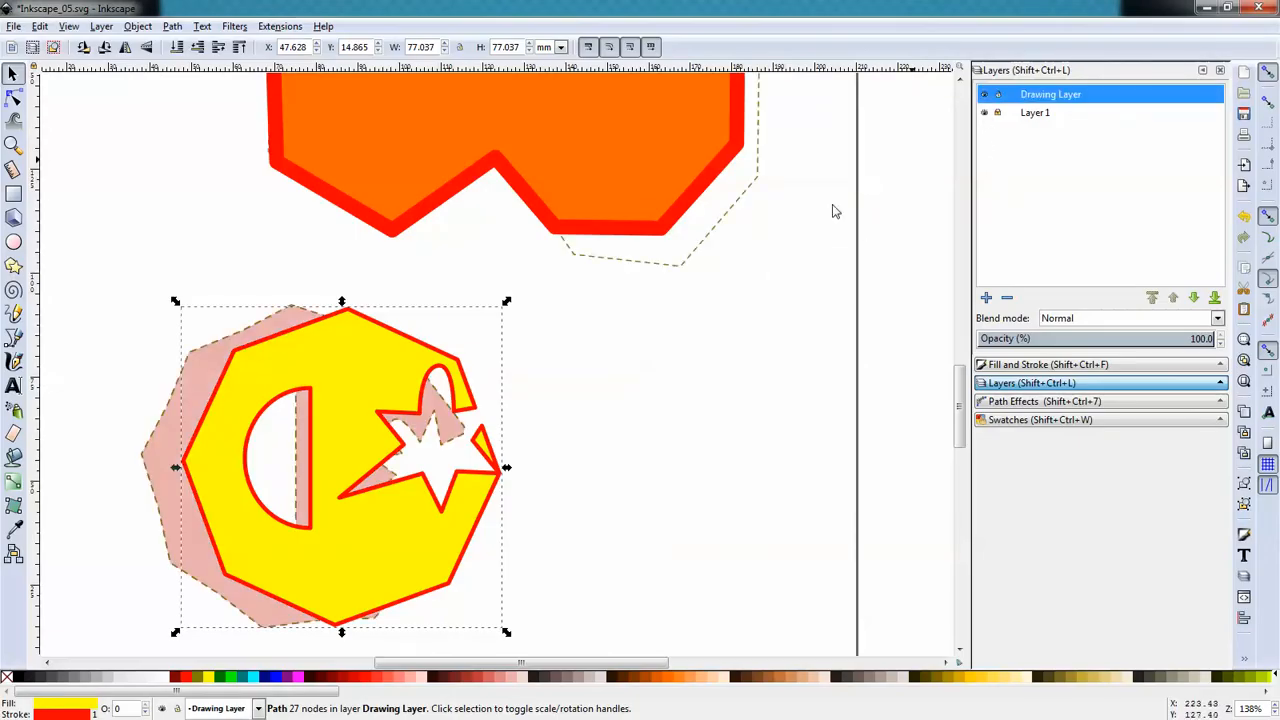
scroll(634, 372, down, 5)
scroll(614, 357, up, 4)
scroll(614, 357, up, 3)
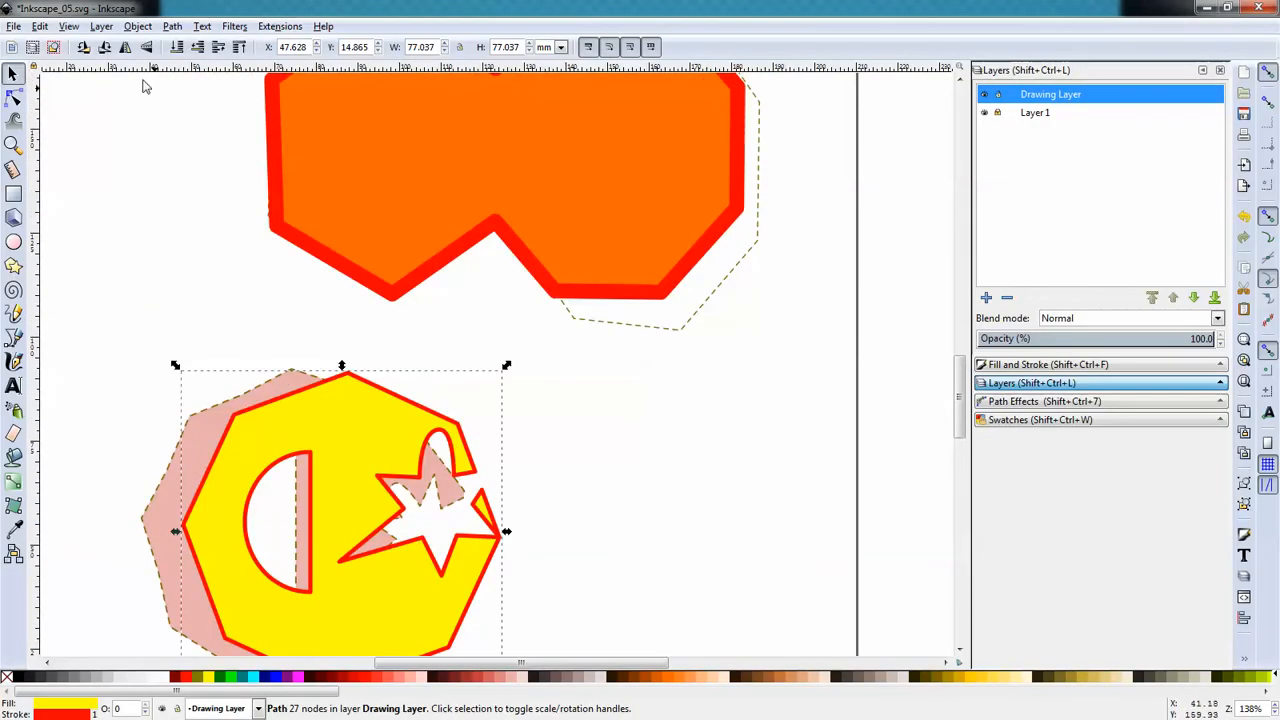
click(14, 26)
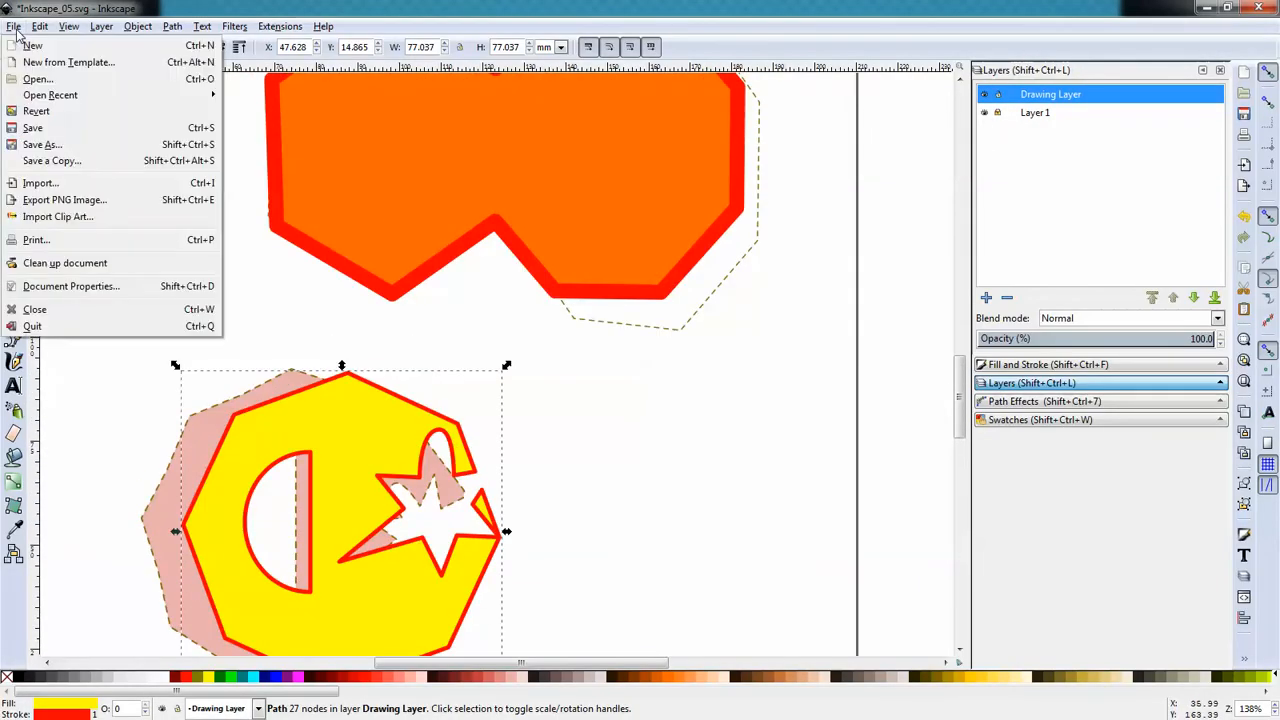
click(37, 128)
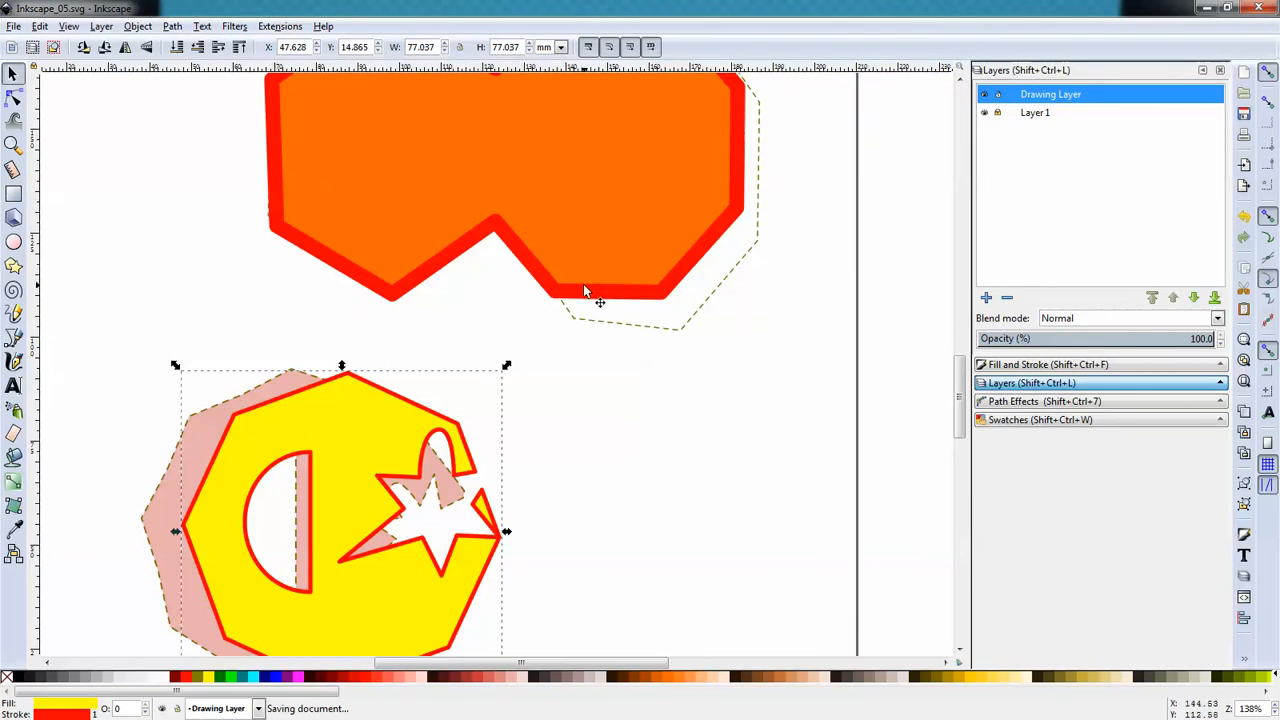
Step: Open the file Inkscape_06.svg
click(14, 26)
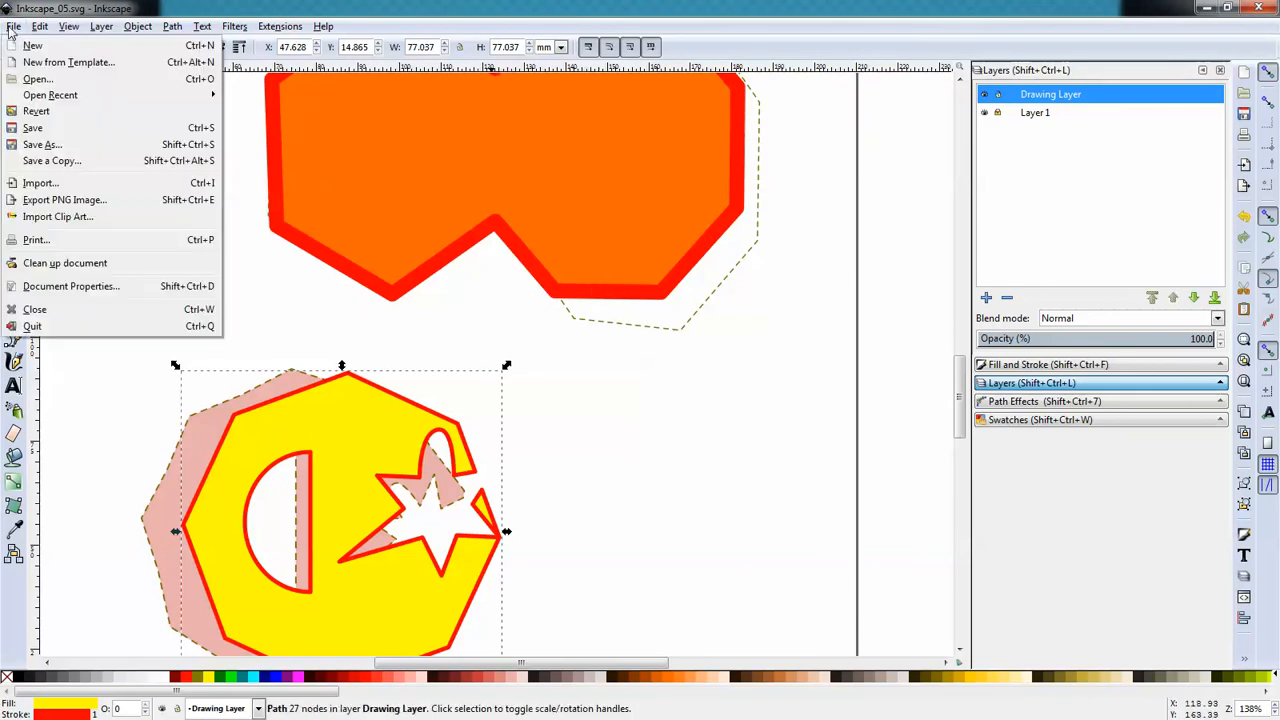
click(50, 85)
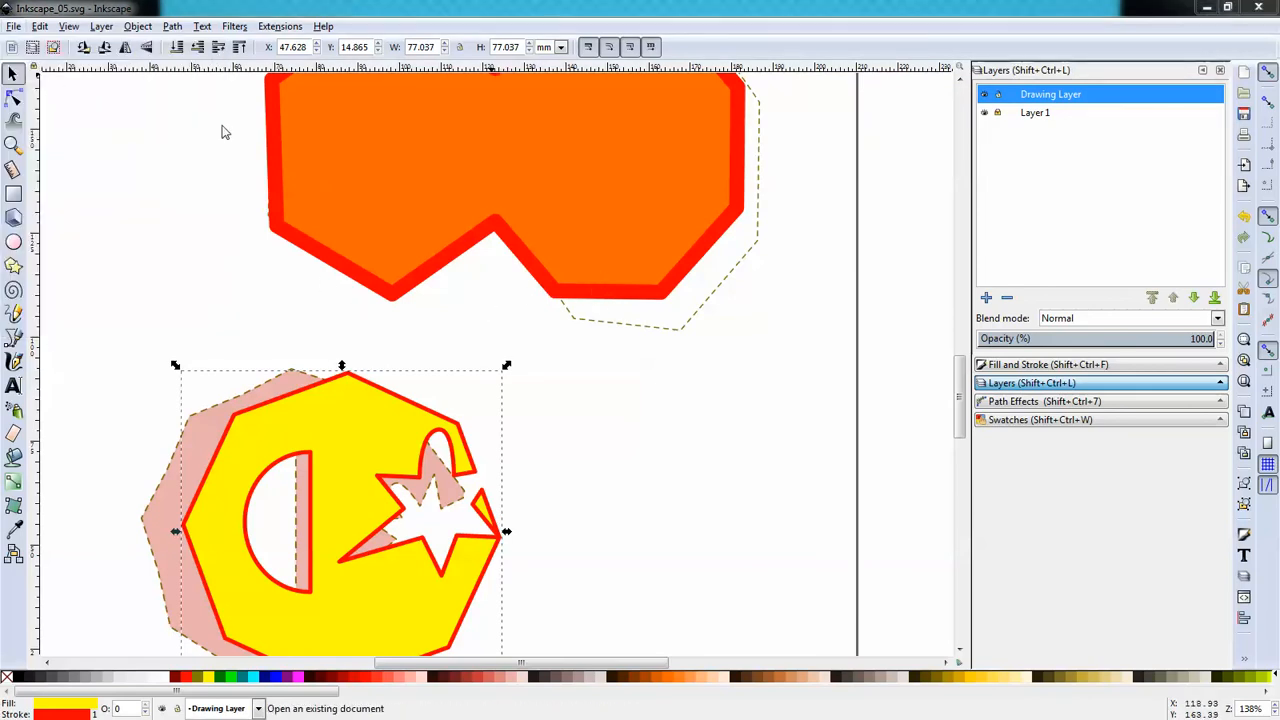
double_click(146, 196)
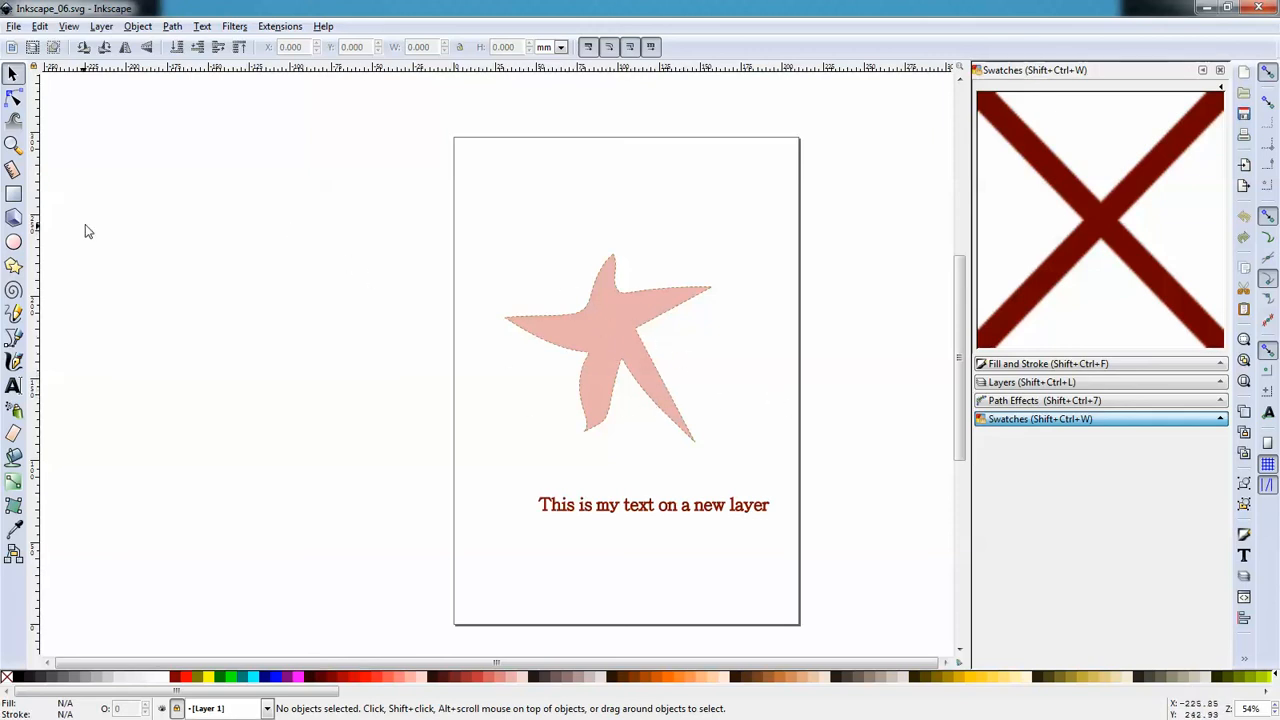
Step: Try to draw a six-cornered star while Layer 1 is the active layer
click(14, 266)
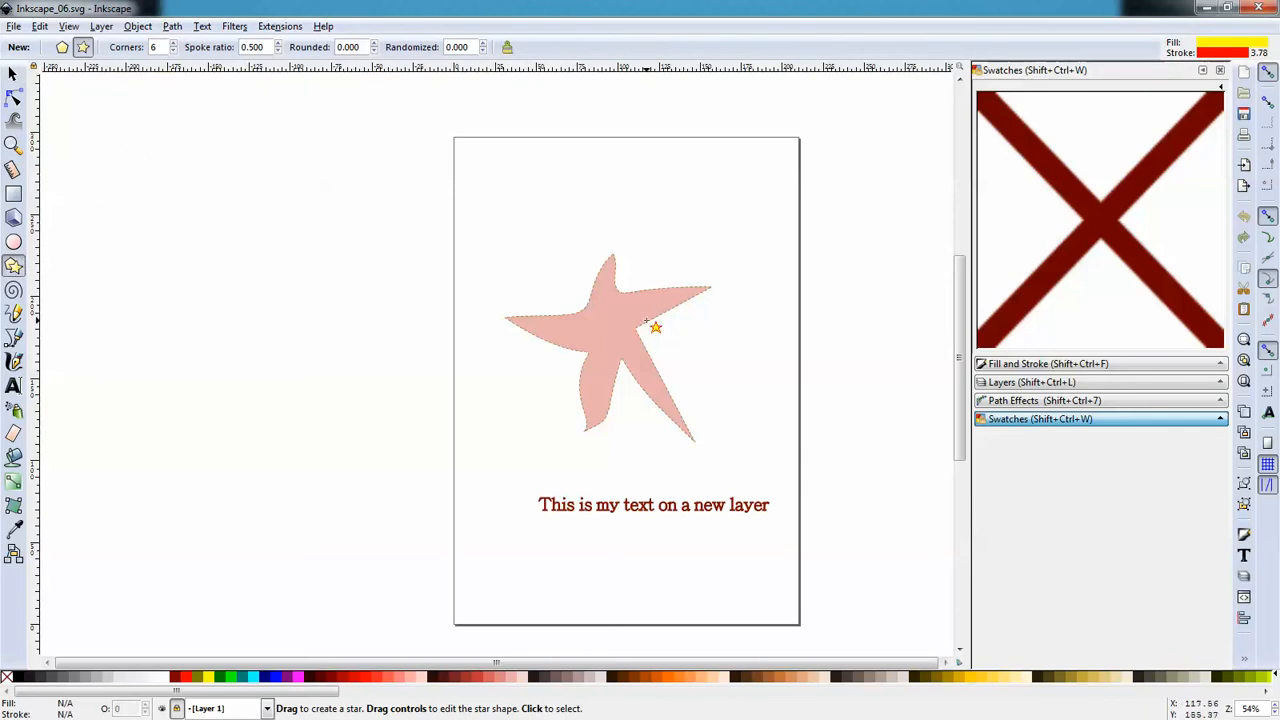
drag(314, 298, 388, 405)
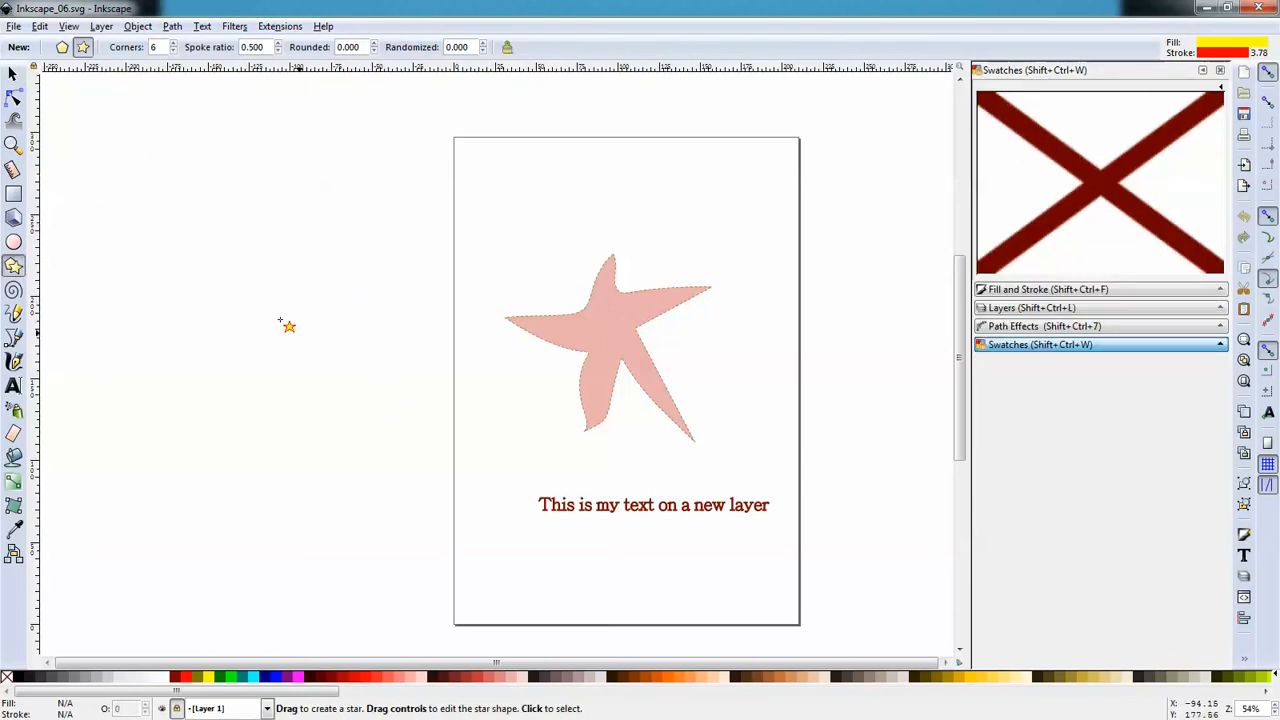
mouse_move(238, 293)
mouse_down()
mouse_move(278, 345)
mouse_move(360, 379)
mouse_up()
drag(534, 385, 592, 435)
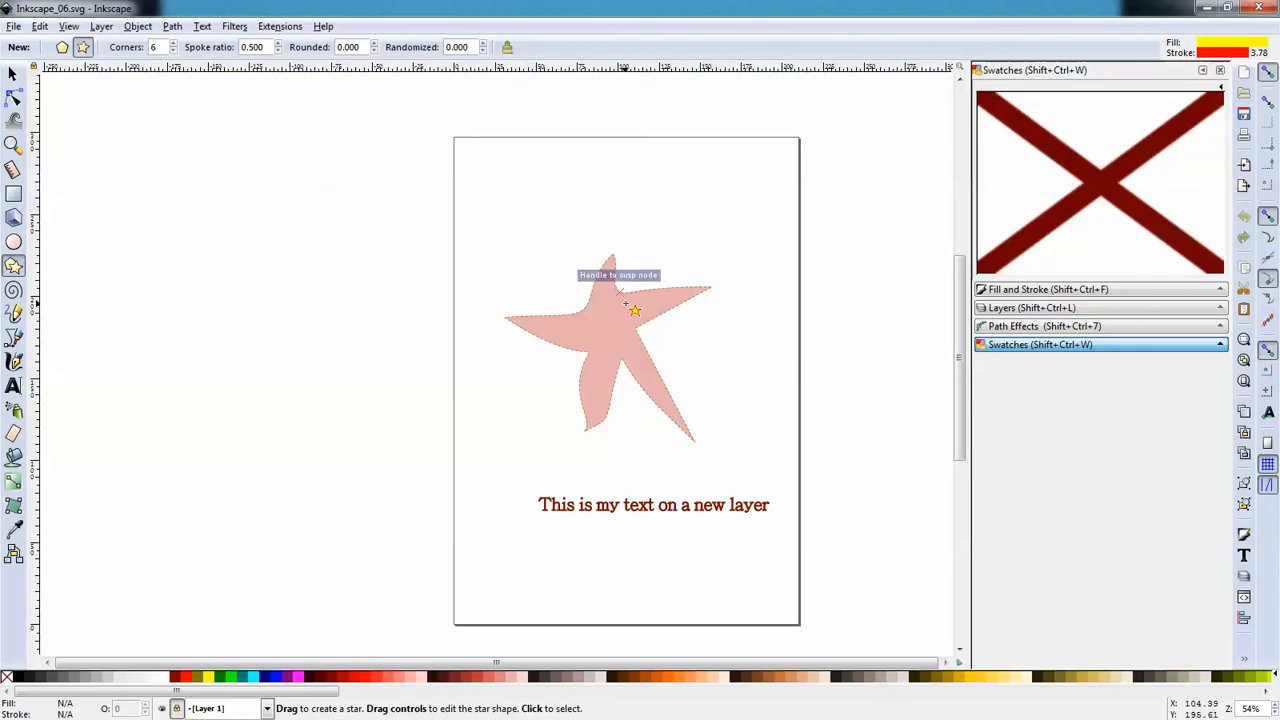
drag(622, 293, 639, 369)
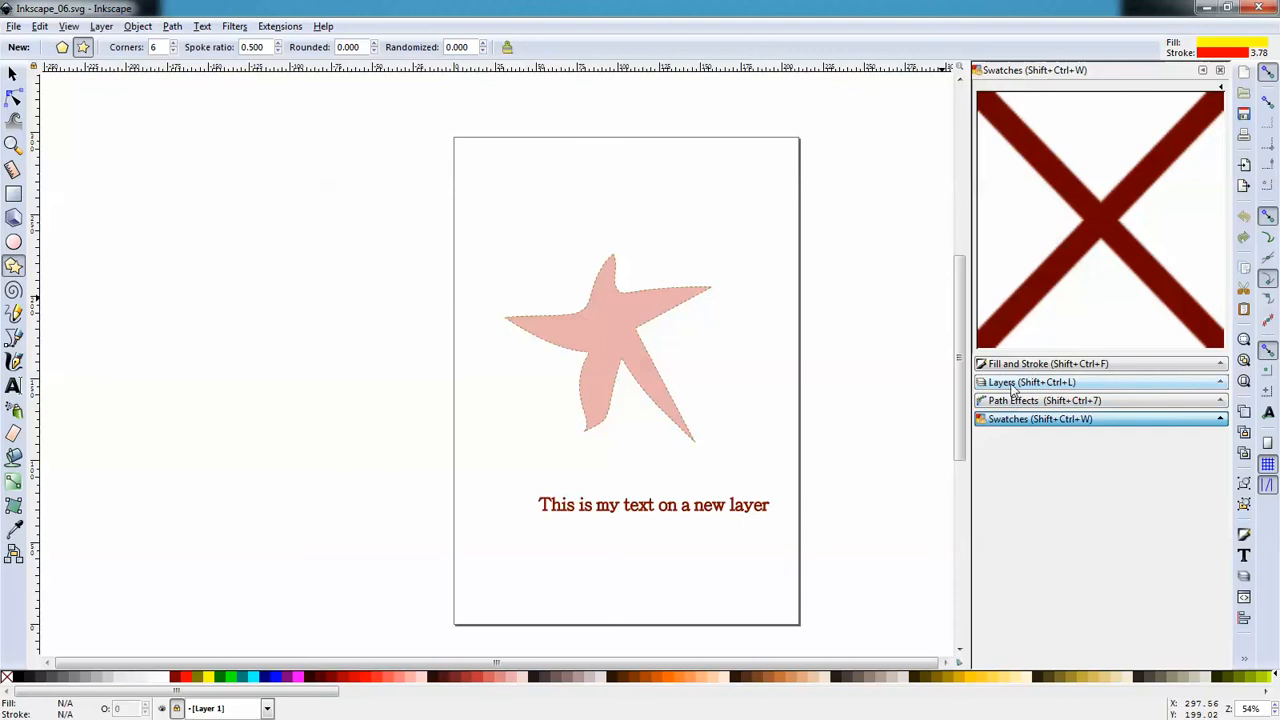
Step: Draw a six-pointed star about 112 × 128 mm on the Drawing Layer and place it left of the page
click(1013, 386)
click(1040, 95)
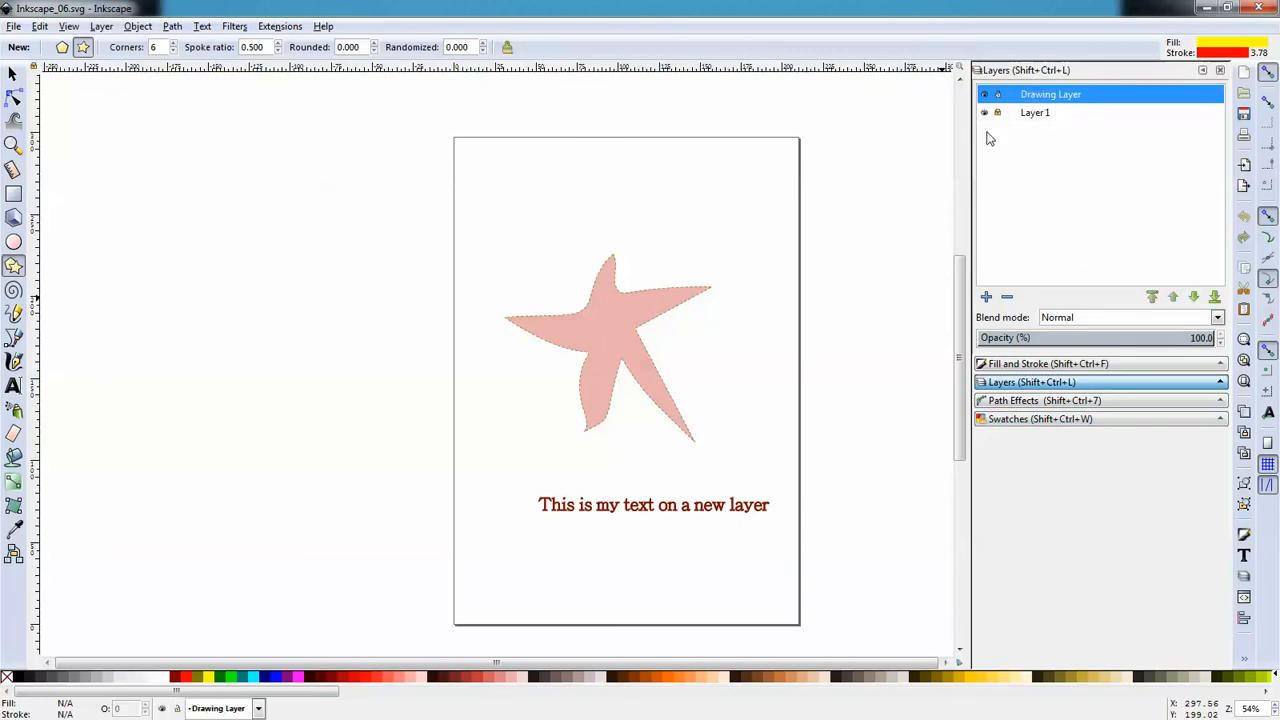
drag(534, 266, 624, 314)
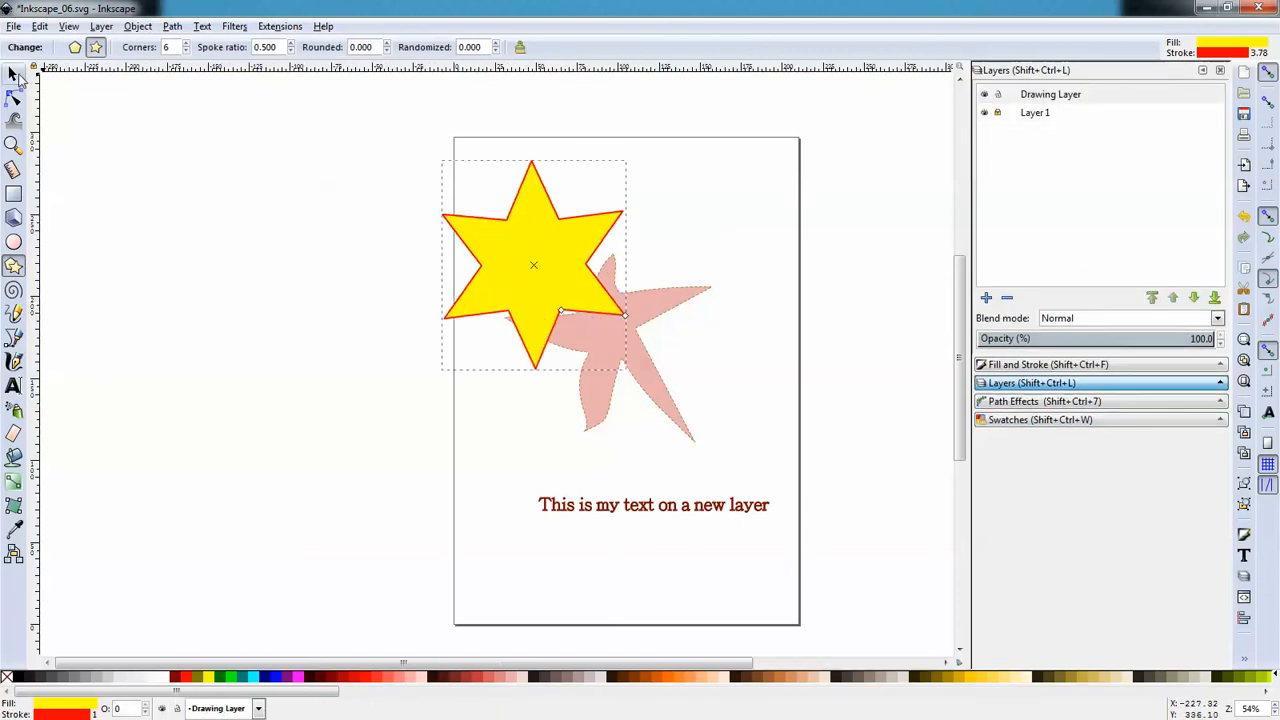
click(13, 74)
drag(500, 220, 321, 314)
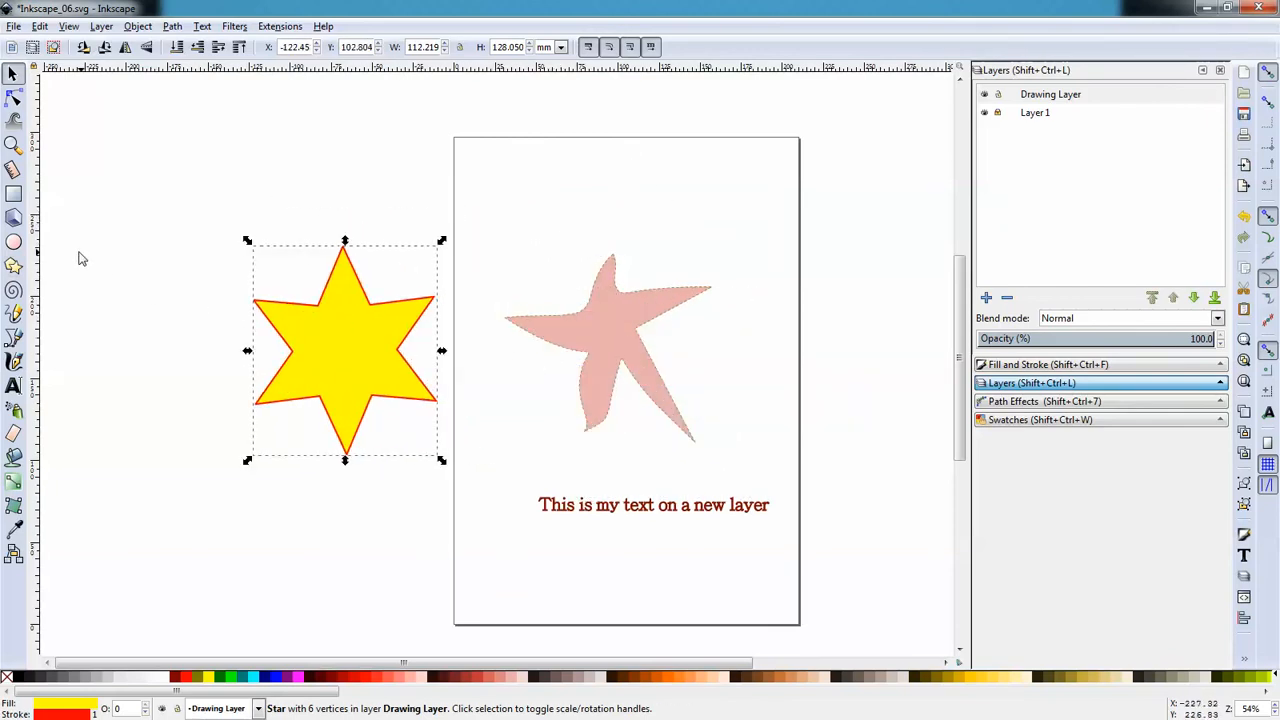
Step: Push the star's top tip up and to the left and its left notch inward with the Tweak tool's push mode
click(14, 120)
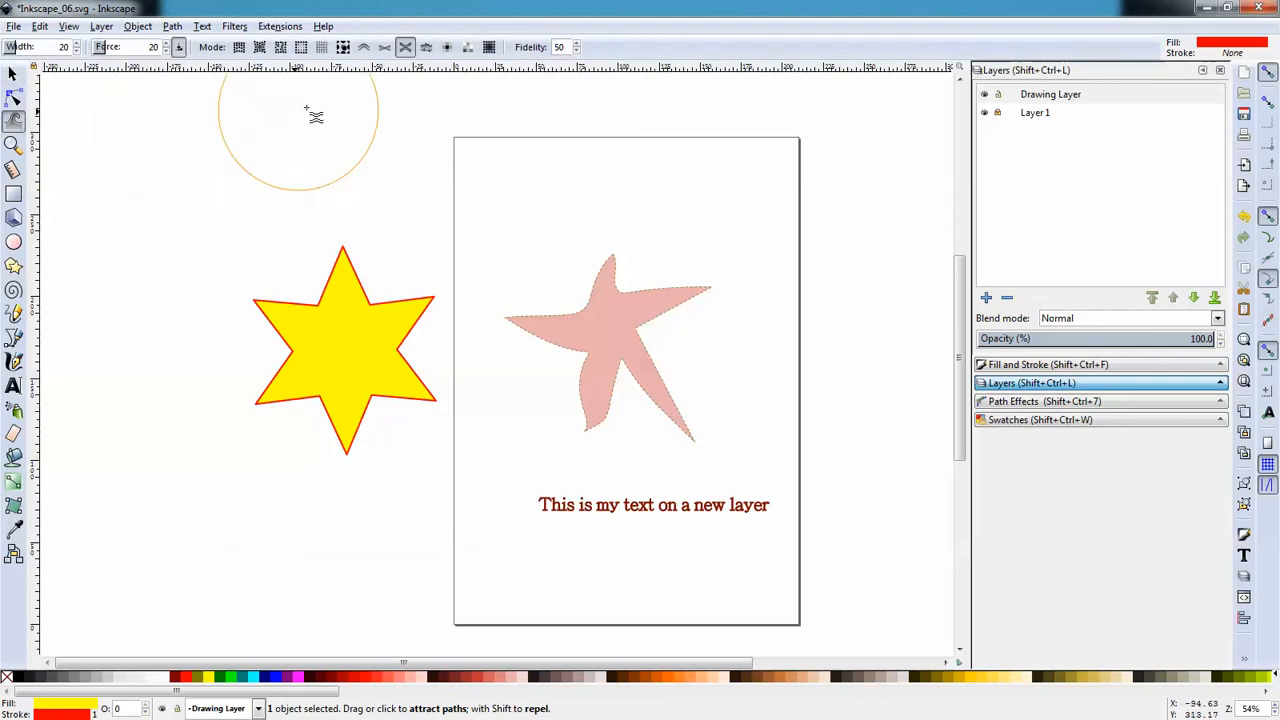
click(364, 48)
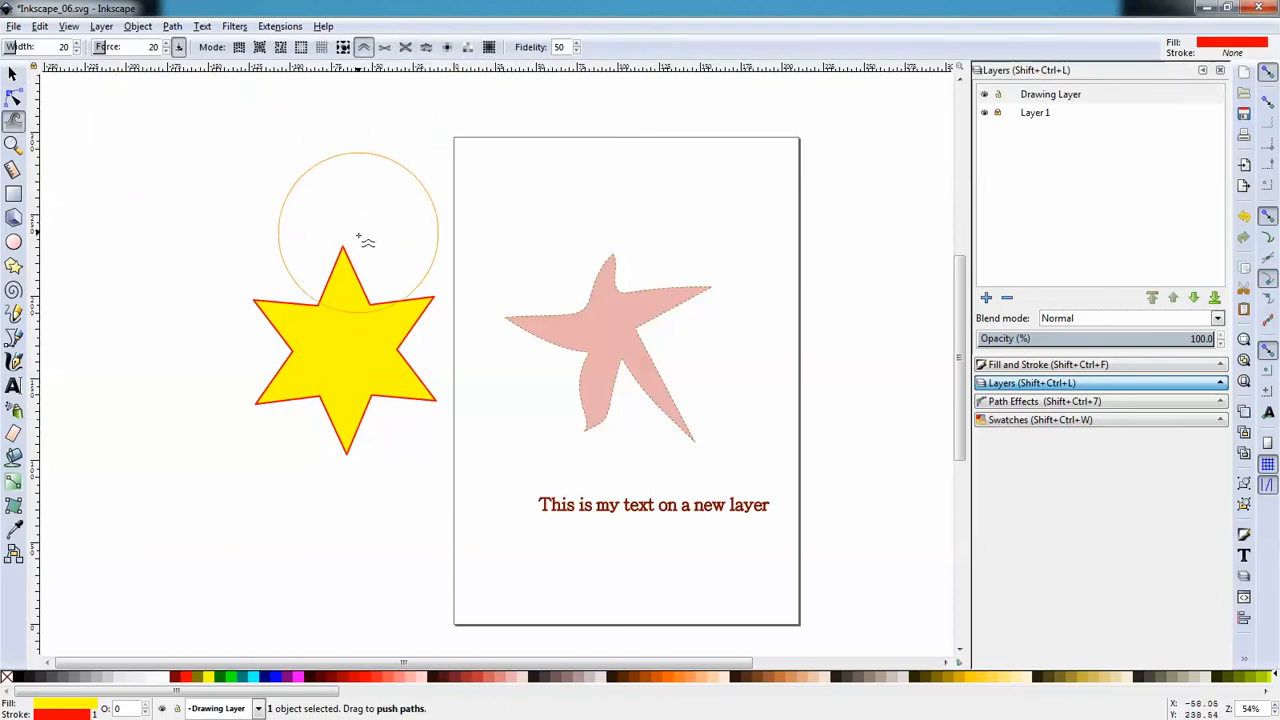
mouse_move(340, 247)
mouse_down()
mouse_move(323, 229)
mouse_move(302, 370)
mouse_move(318, 378)
mouse_move(322, 350)
mouse_move(374, 297)
mouse_move(377, 323)
mouse_move(440, 128)
mouse_up()
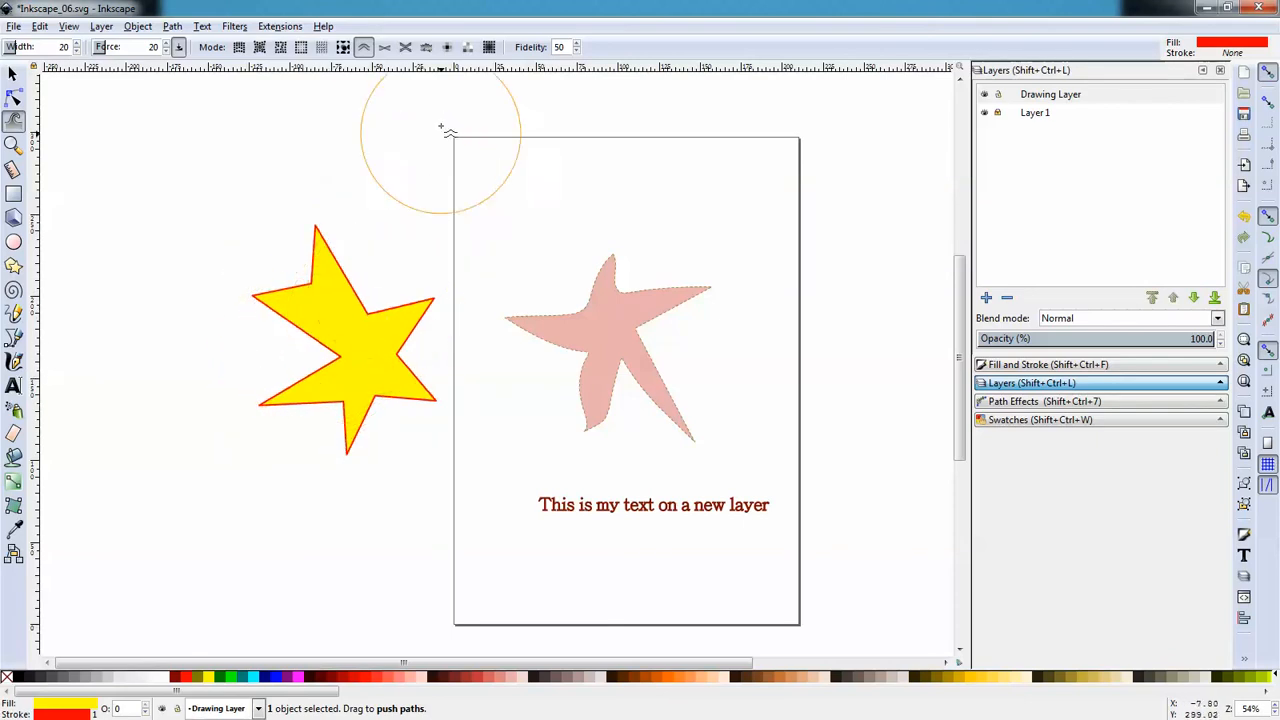
Step: Shrink the star's top and upper-right tips with the Tweak tool's inset mode, and roughen the top tip's right edge with its roughen mode
click(385, 49)
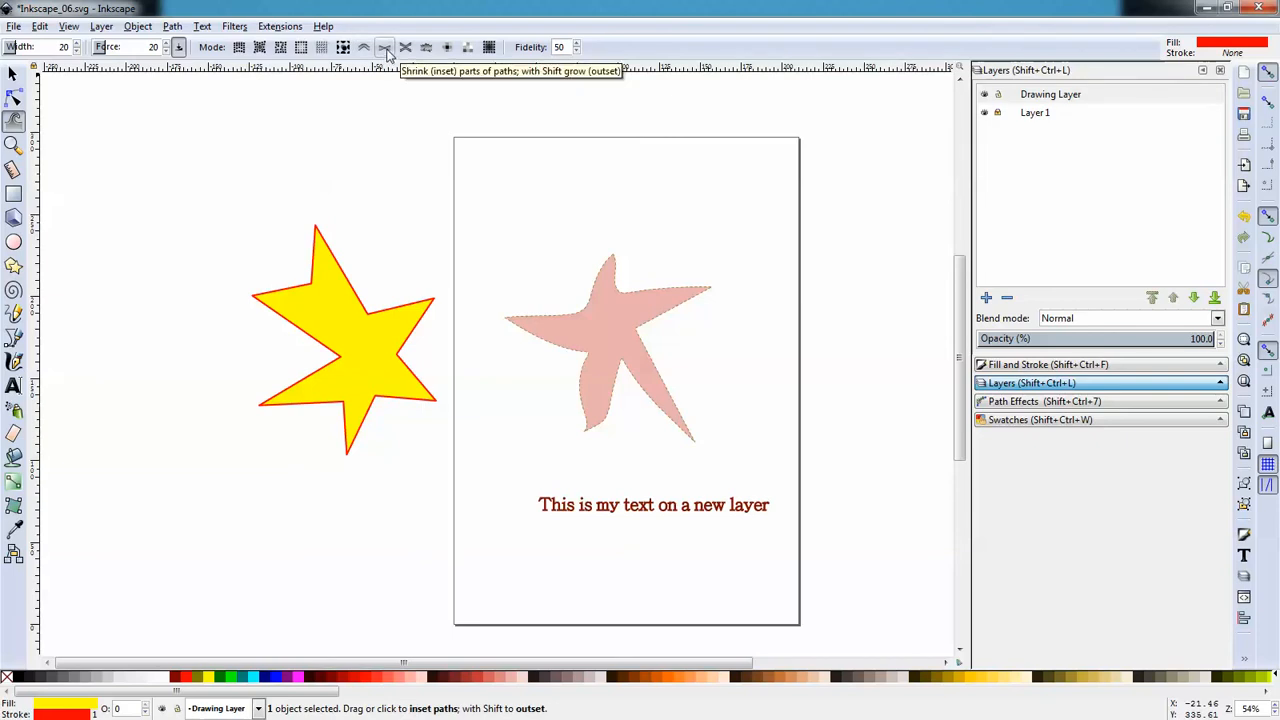
mouse_move(333, 248)
mouse_down()
mouse_move(340, 271)
mouse_move(414, 297)
mouse_move(384, 394)
mouse_move(346, 405)
mouse_up()
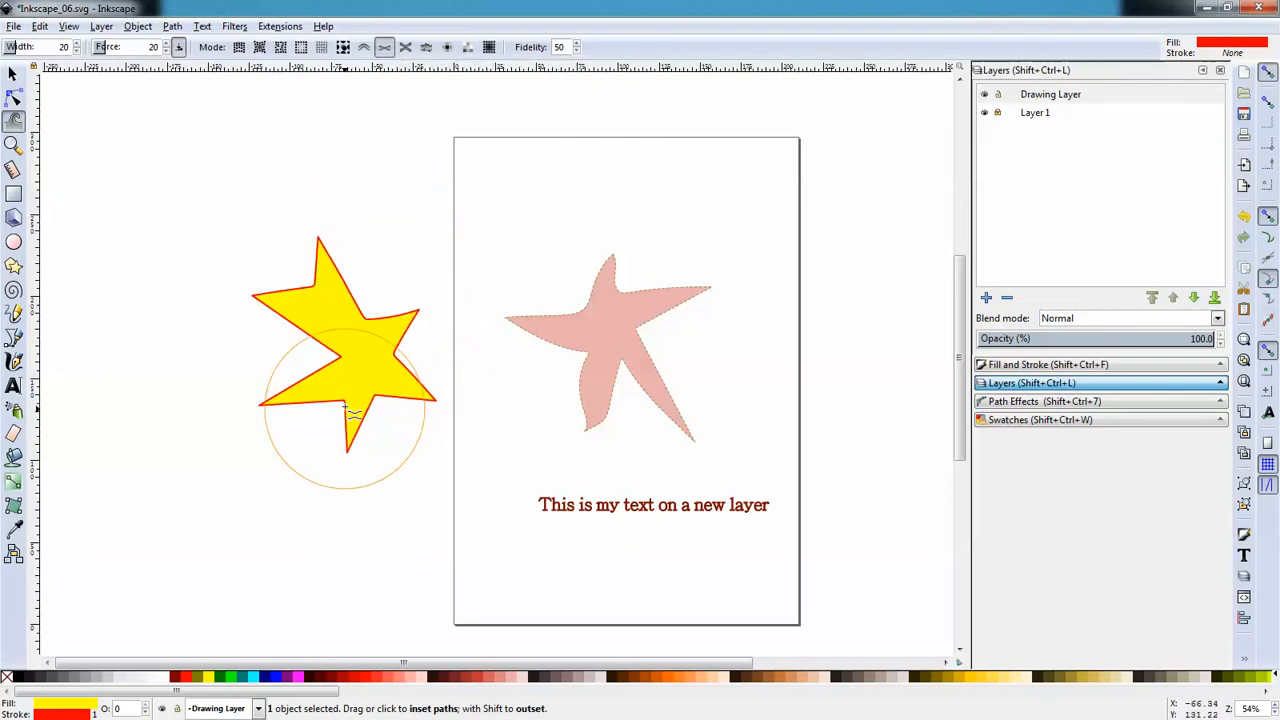
click(426, 49)
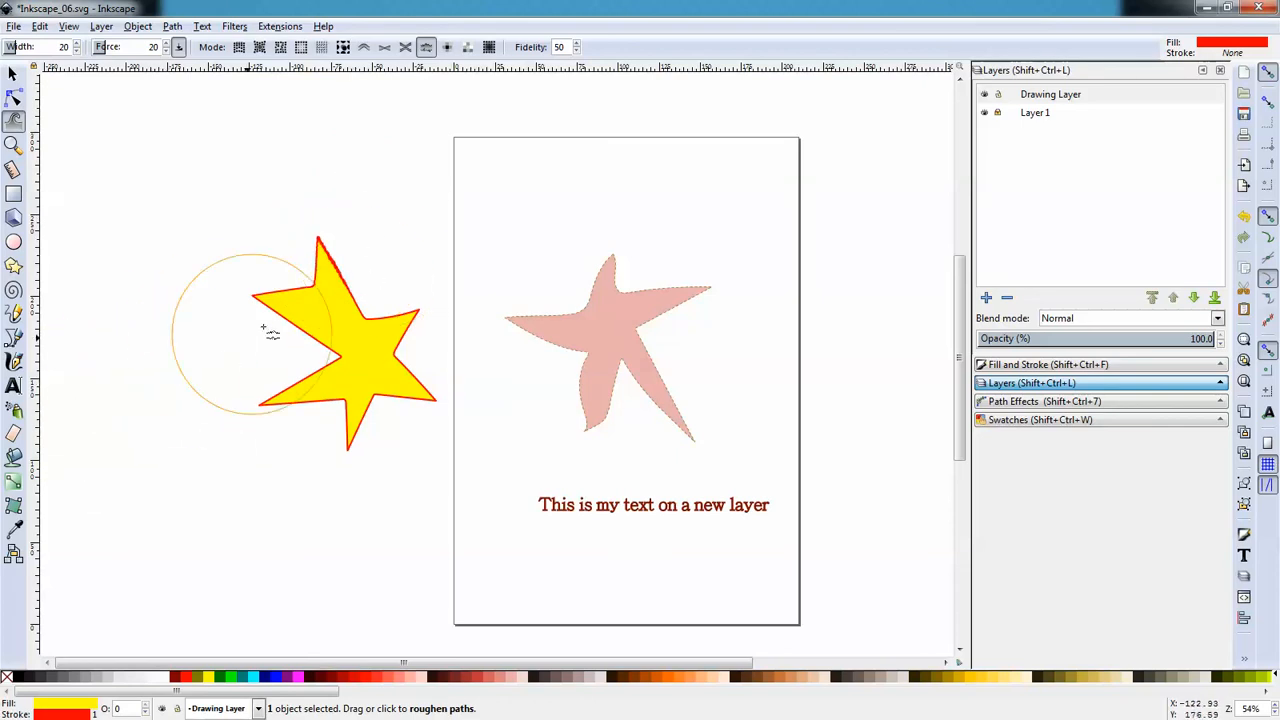
Step: Examine the roughened right edge of the star's top tip up close
click(14, 144)
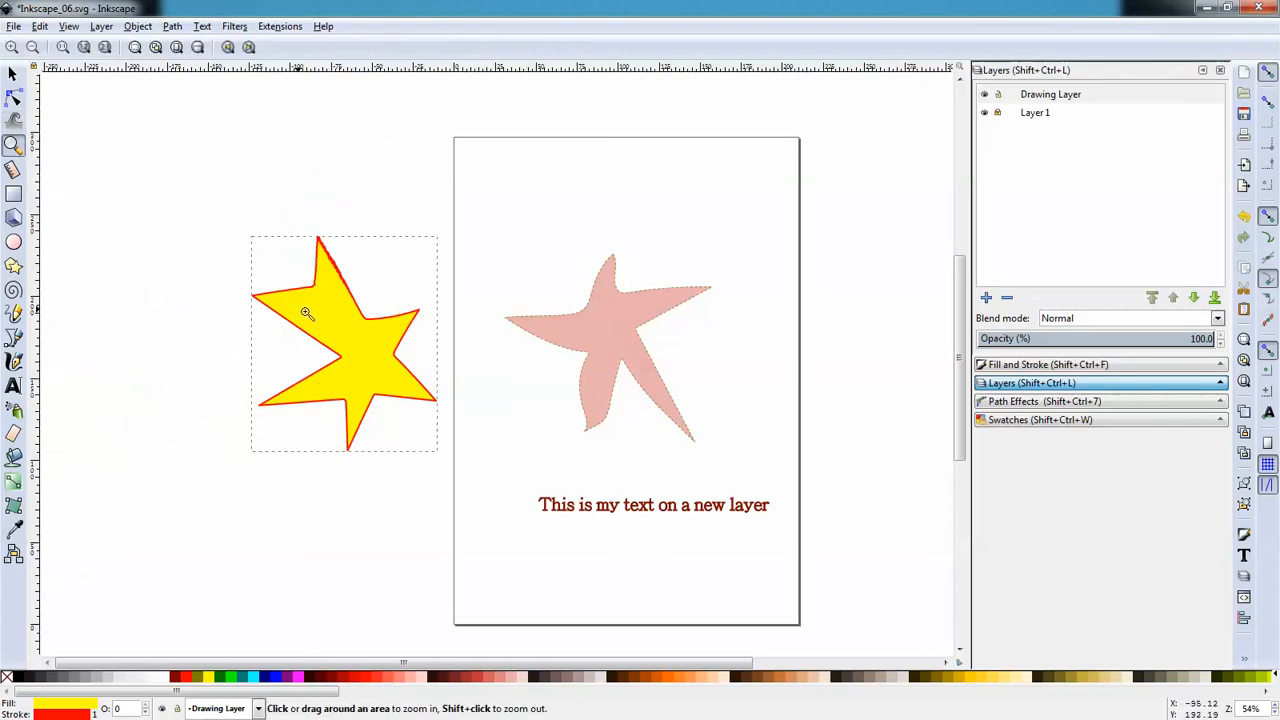
click(329, 289)
click(333, 288)
click(337, 287)
click(345, 285)
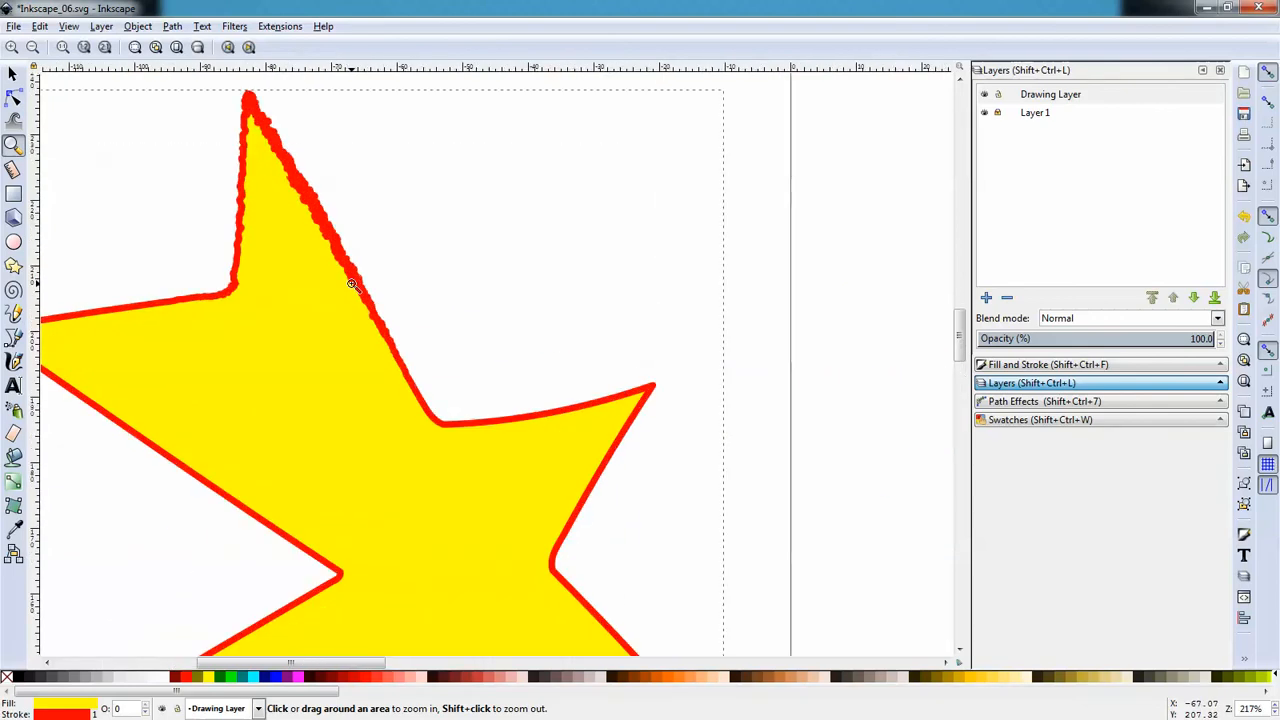
click(353, 284)
click(353, 284)
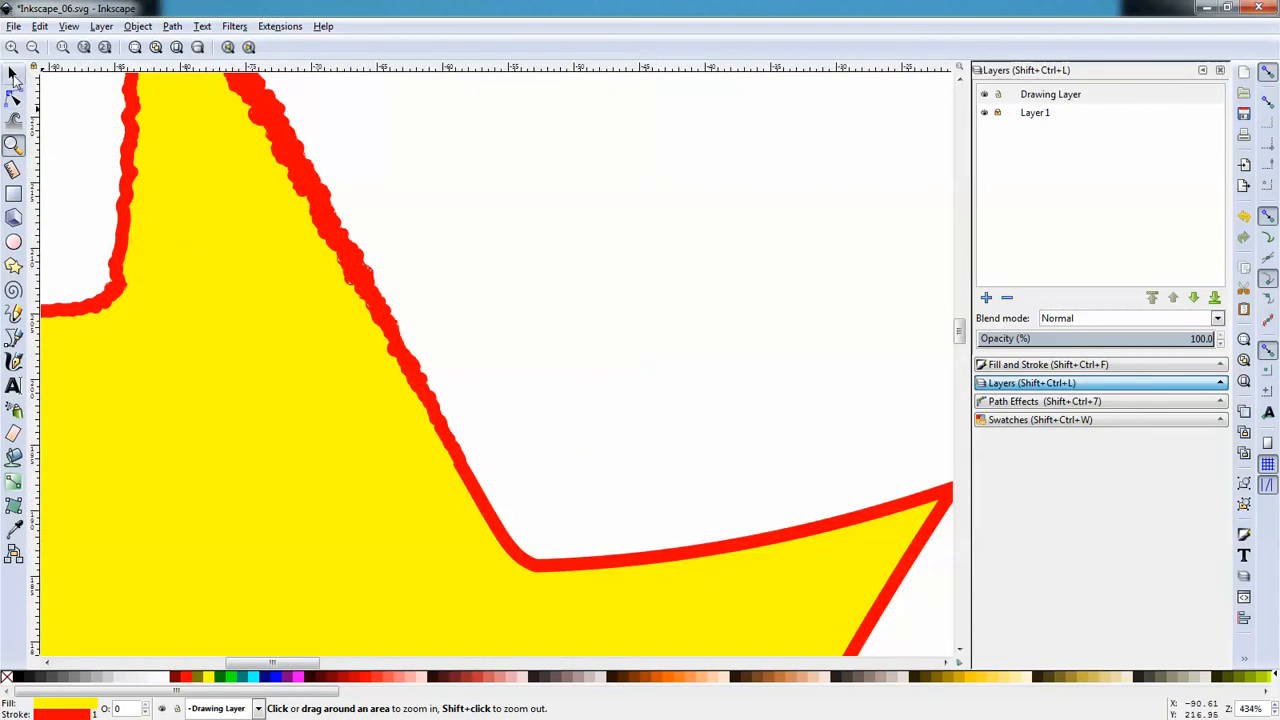
click(14, 120)
drag(306, 206, 325, 222)
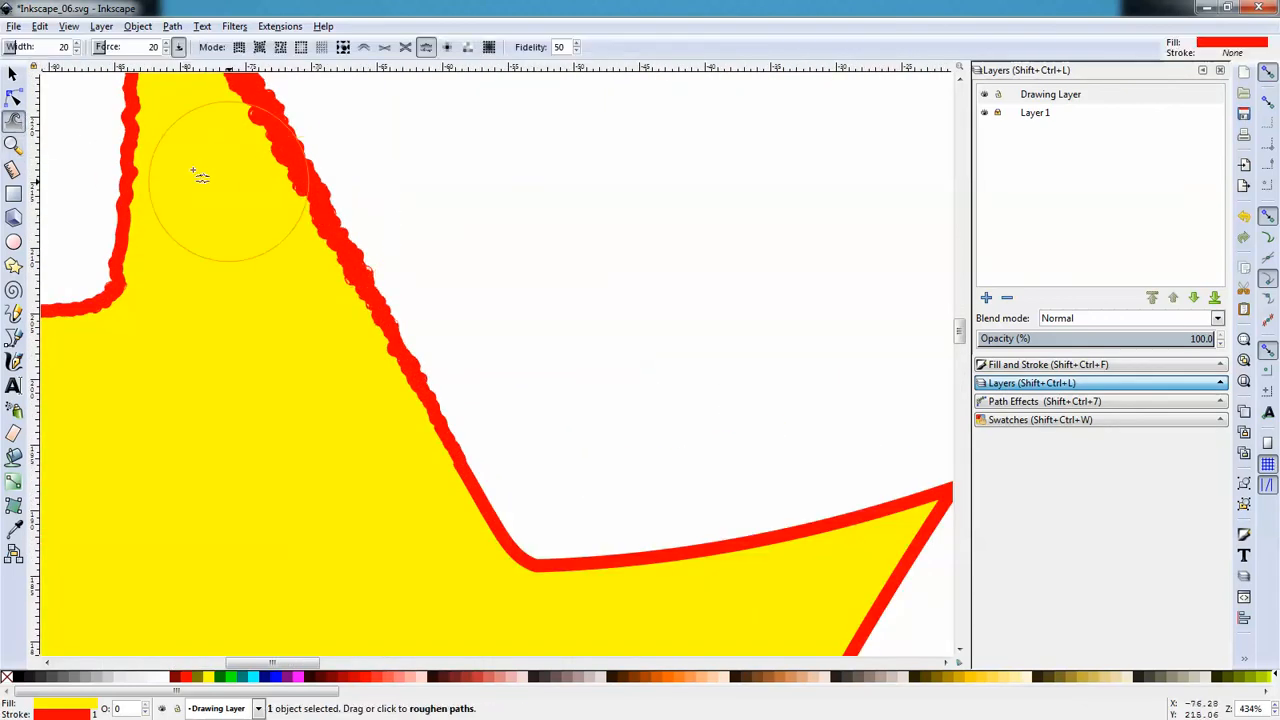
click(13, 74)
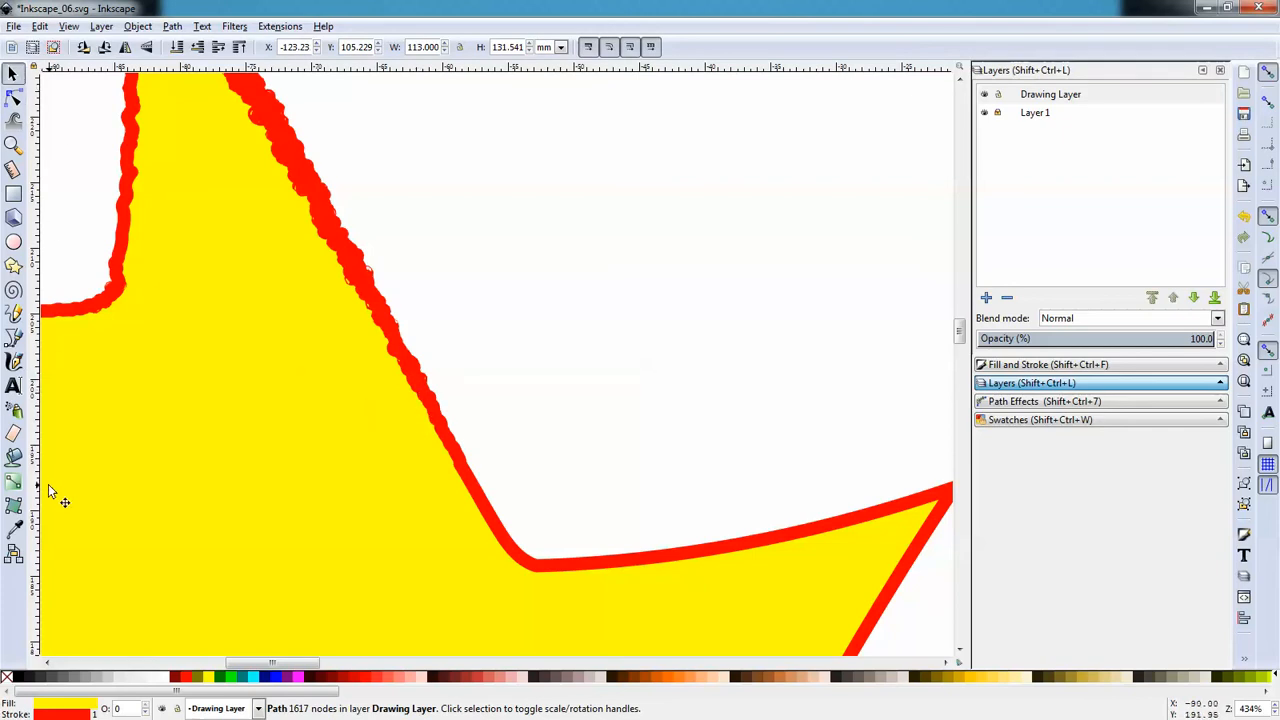
Step: Try to convert the reshaped star to a path
click(13, 145)
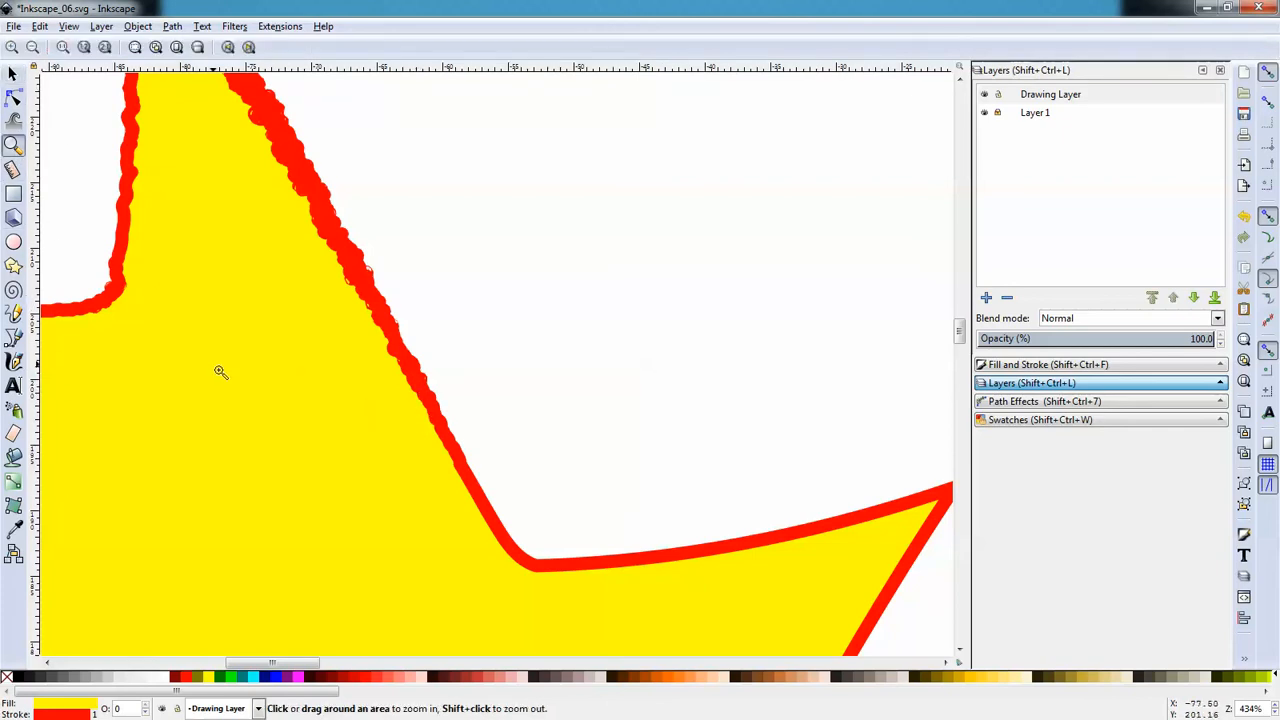
shift+click(314, 497)
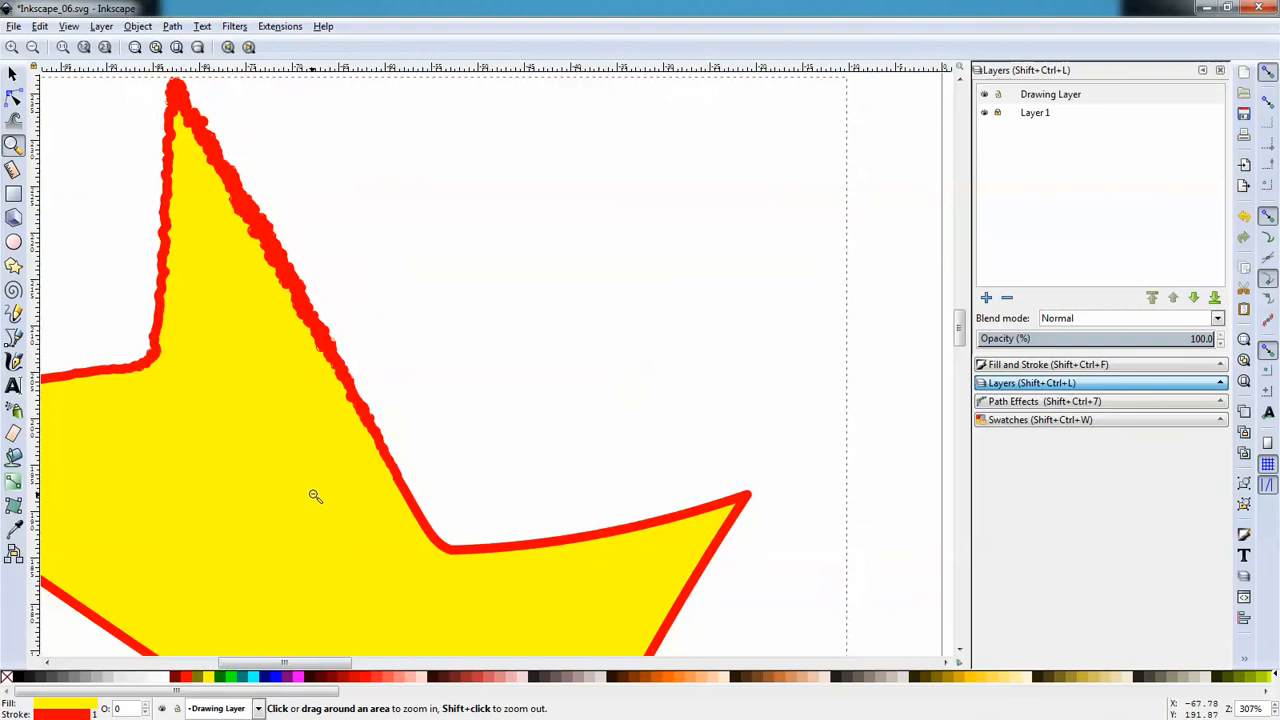
shift+click(309, 497)
shift+click(289, 506)
shift+click(287, 536)
scroll(287, 536, right, 2)
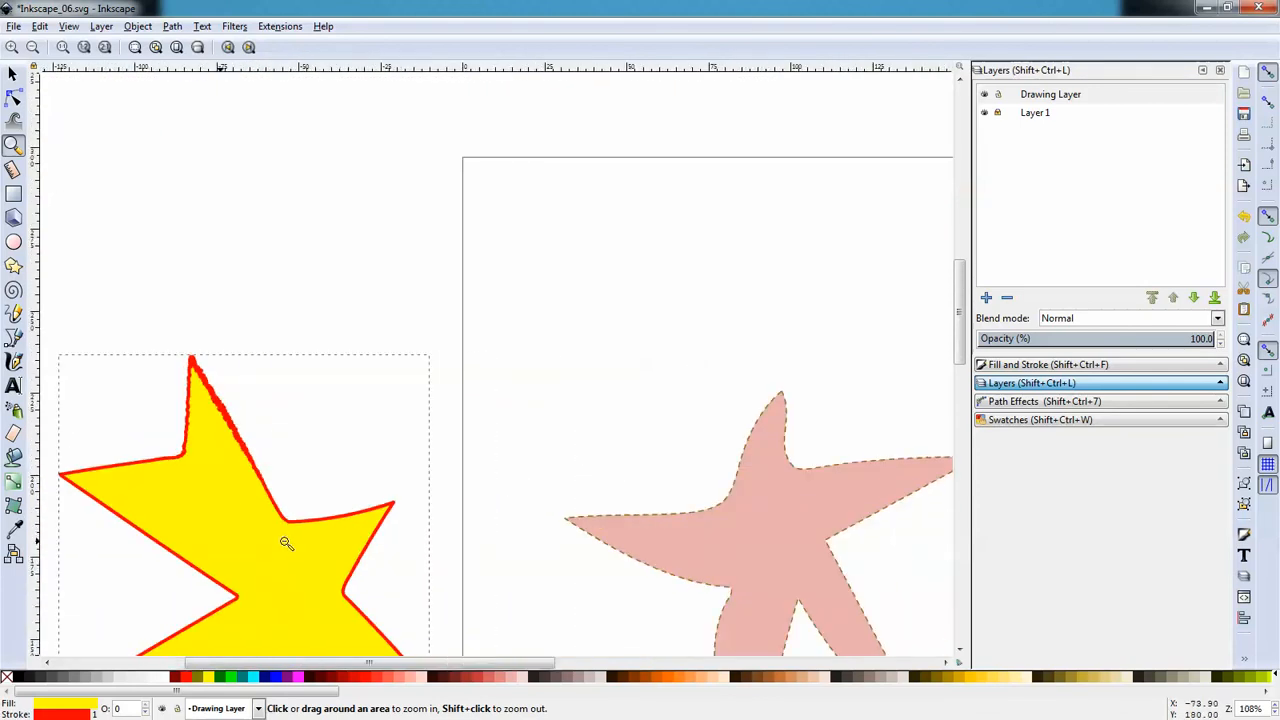
shift+click(184, 593)
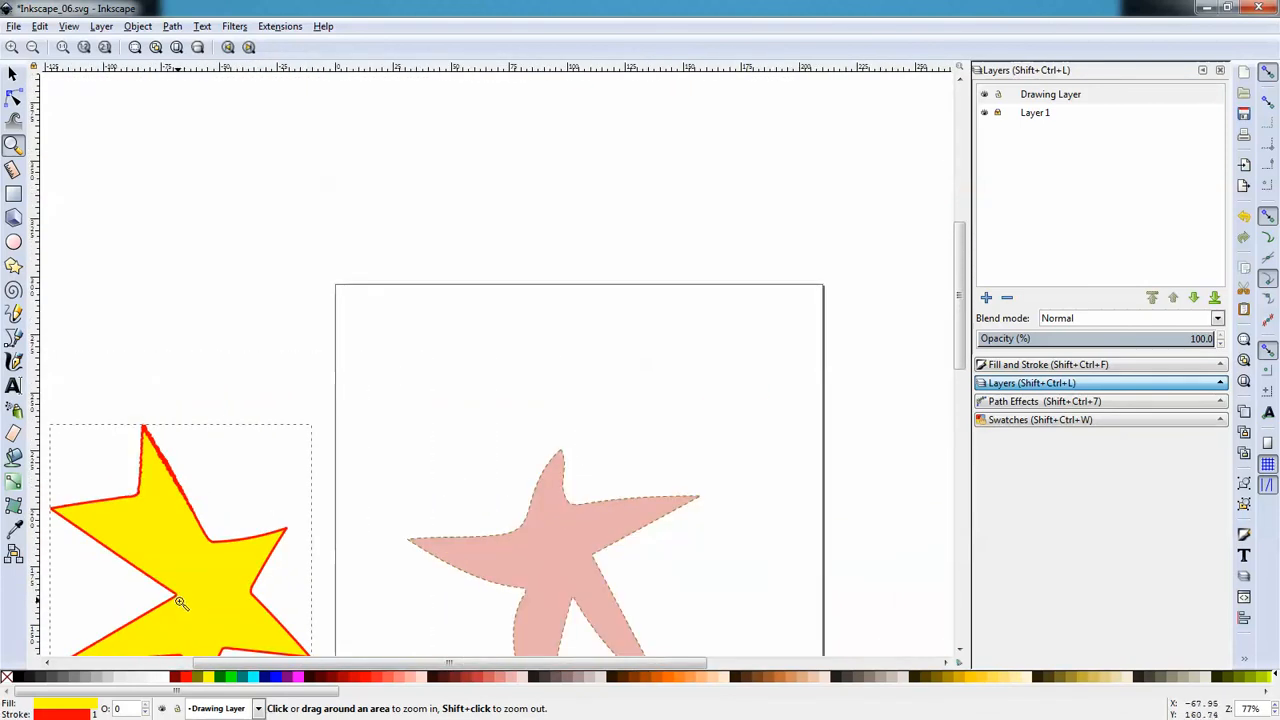
scroll(673, 519, down, 4)
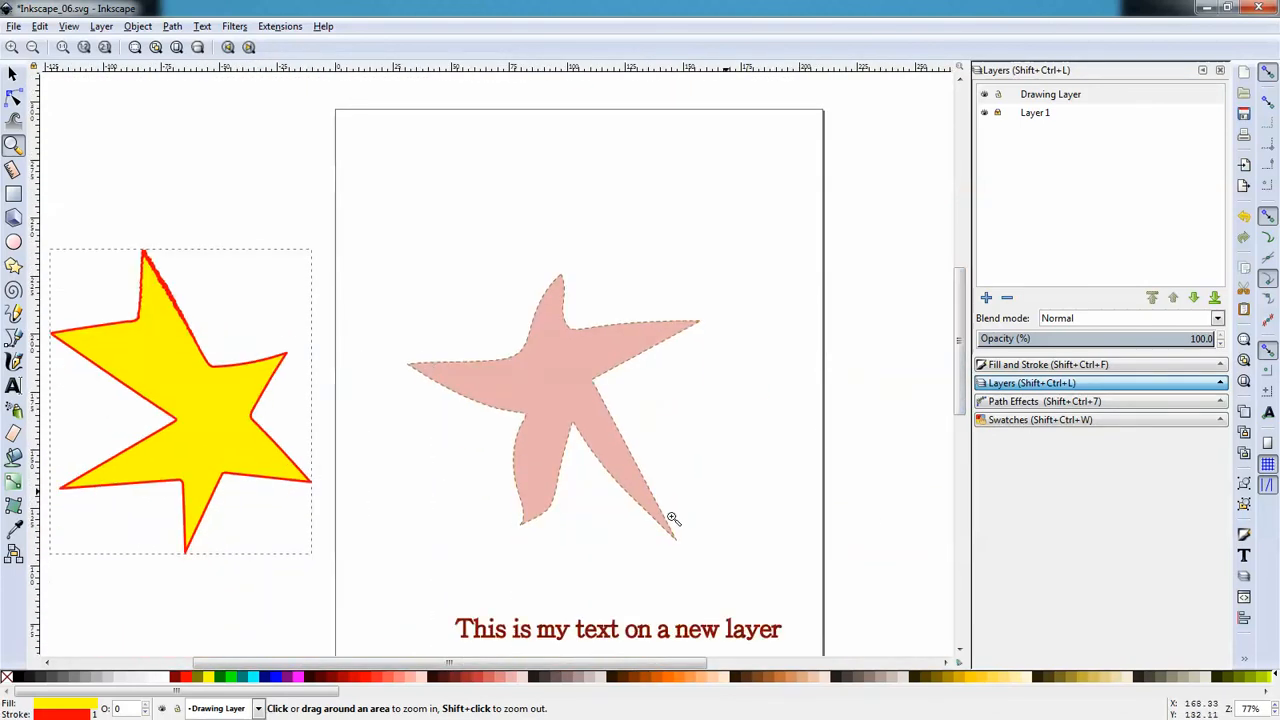
drag(501, 664, 427, 664)
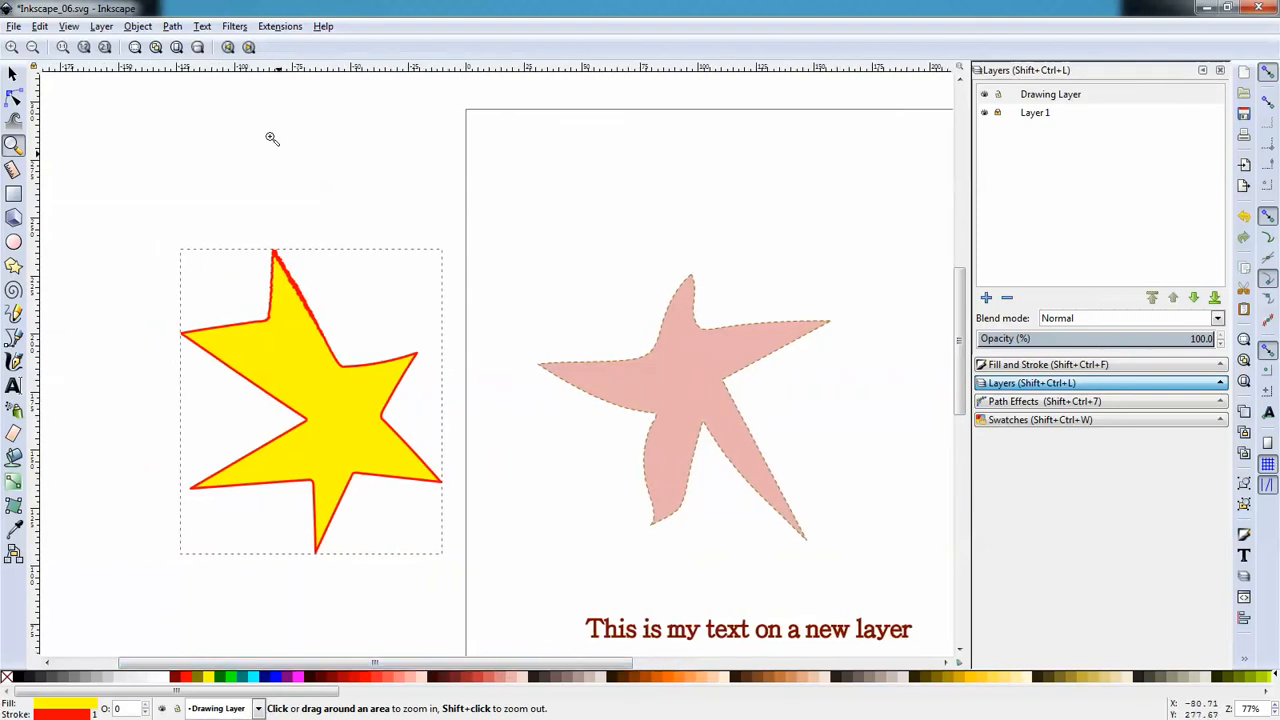
click(13, 119)
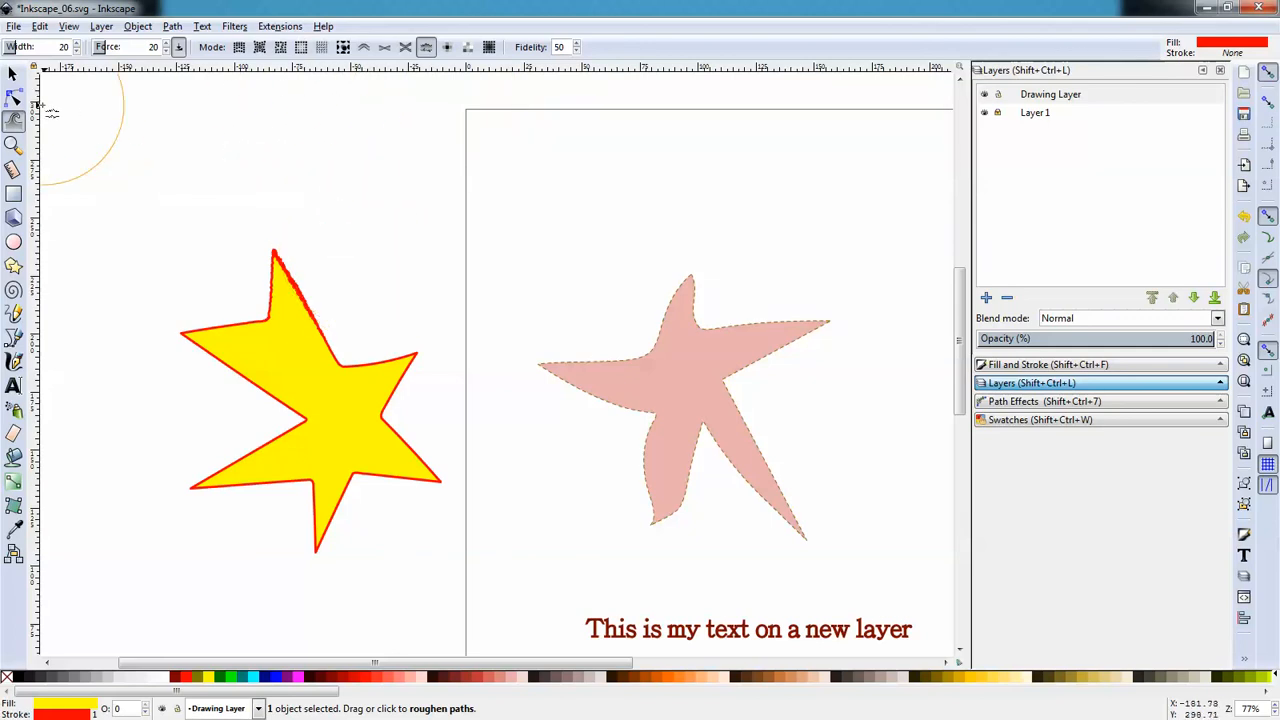
click(13, 74)
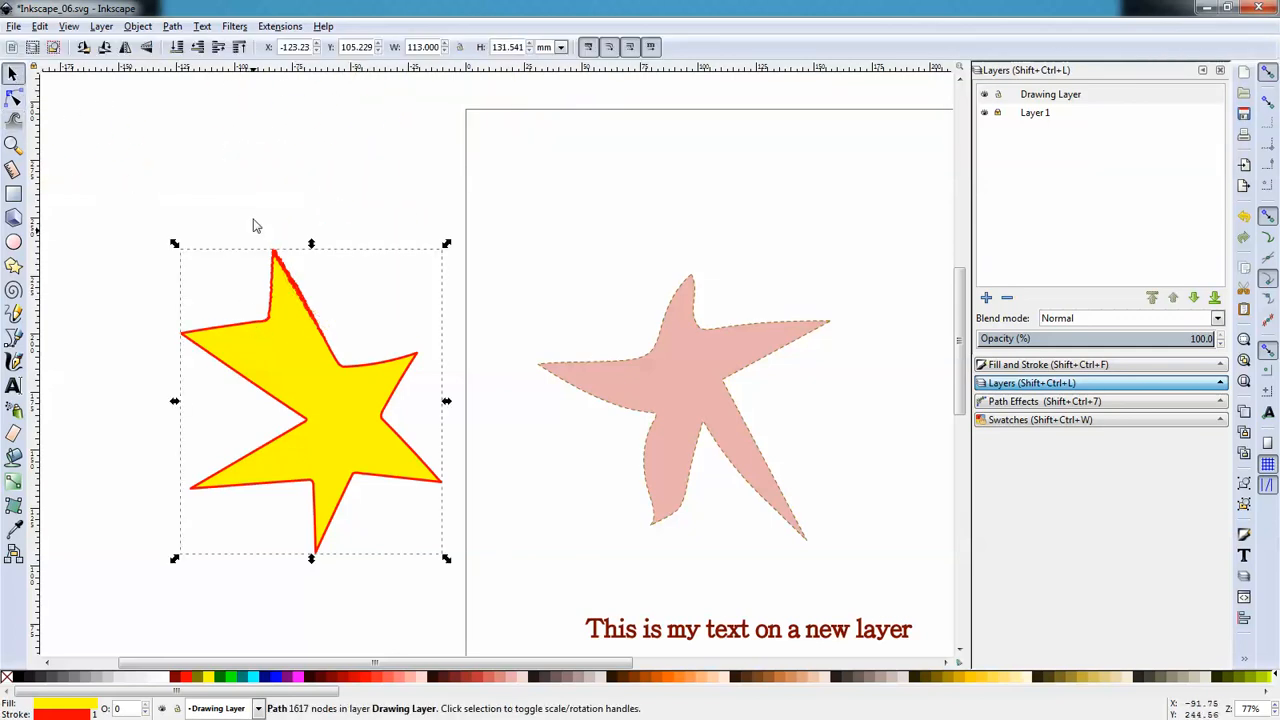
click(172, 27)
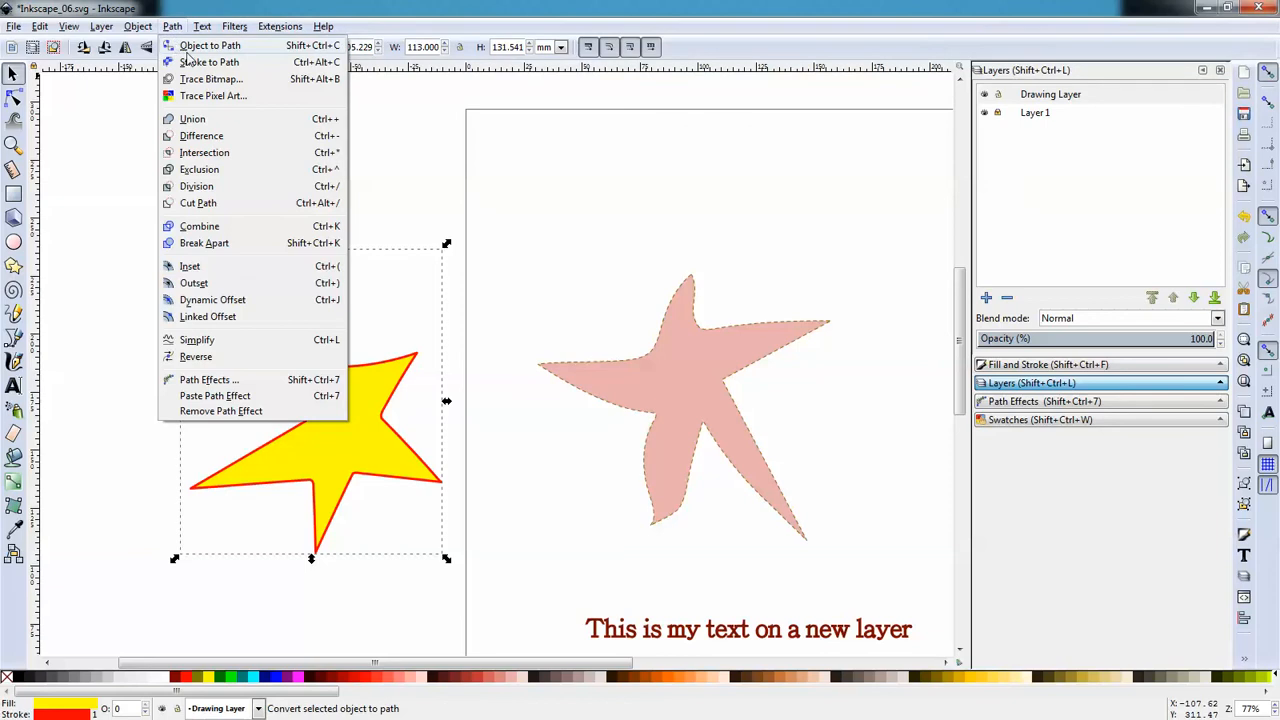
click(182, 46)
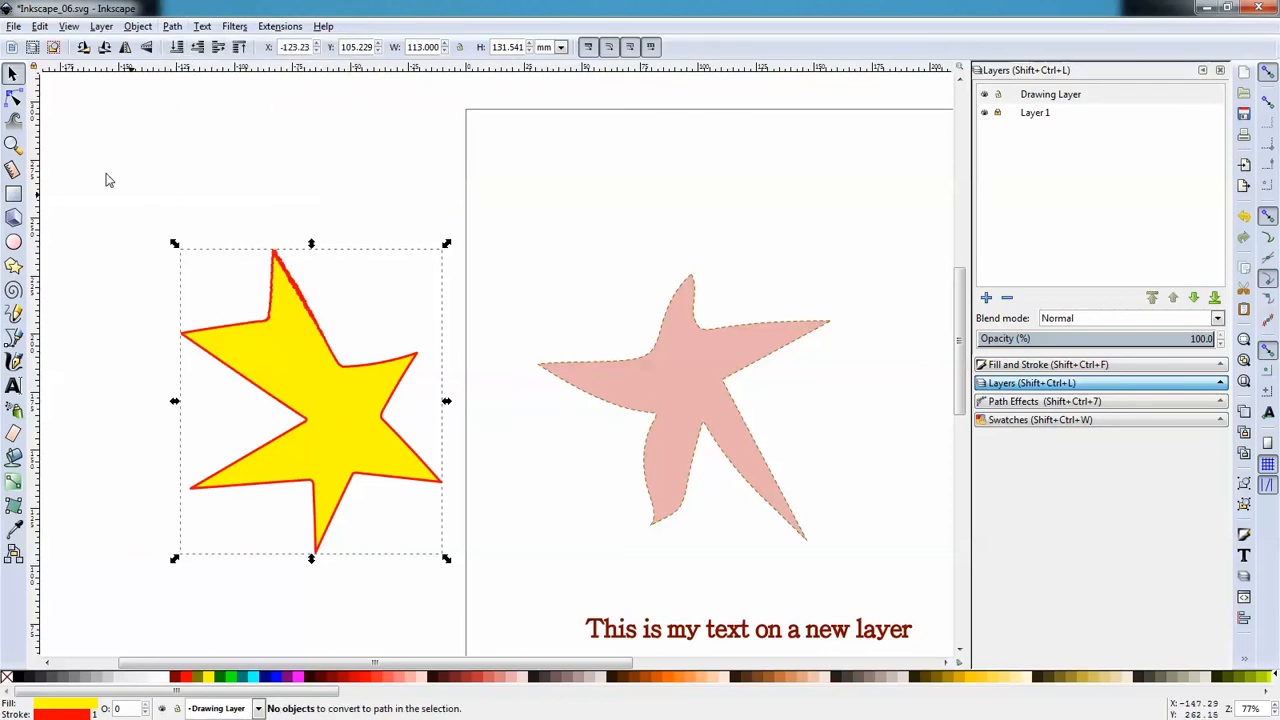
Step: Move one node on the roughened edge of the star's top tip inward to about X -67.9, Y 207.3 mm
click(14, 97)
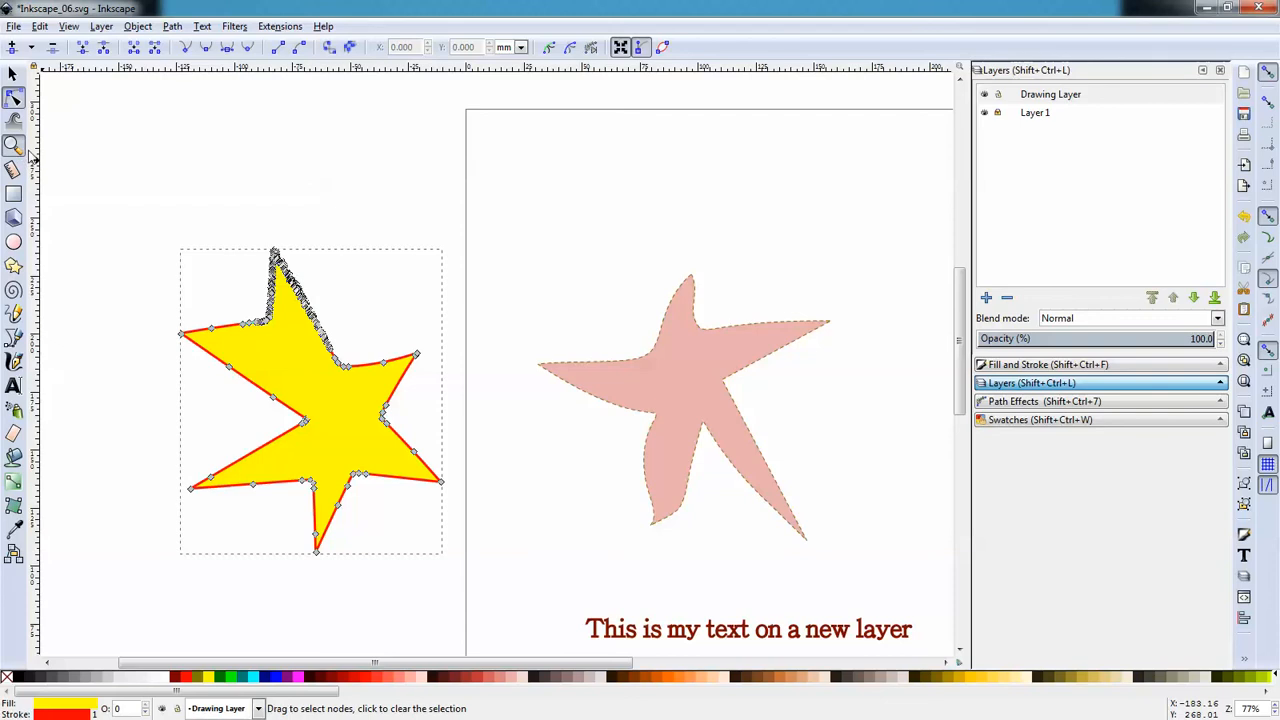
click(300, 312)
click(318, 315)
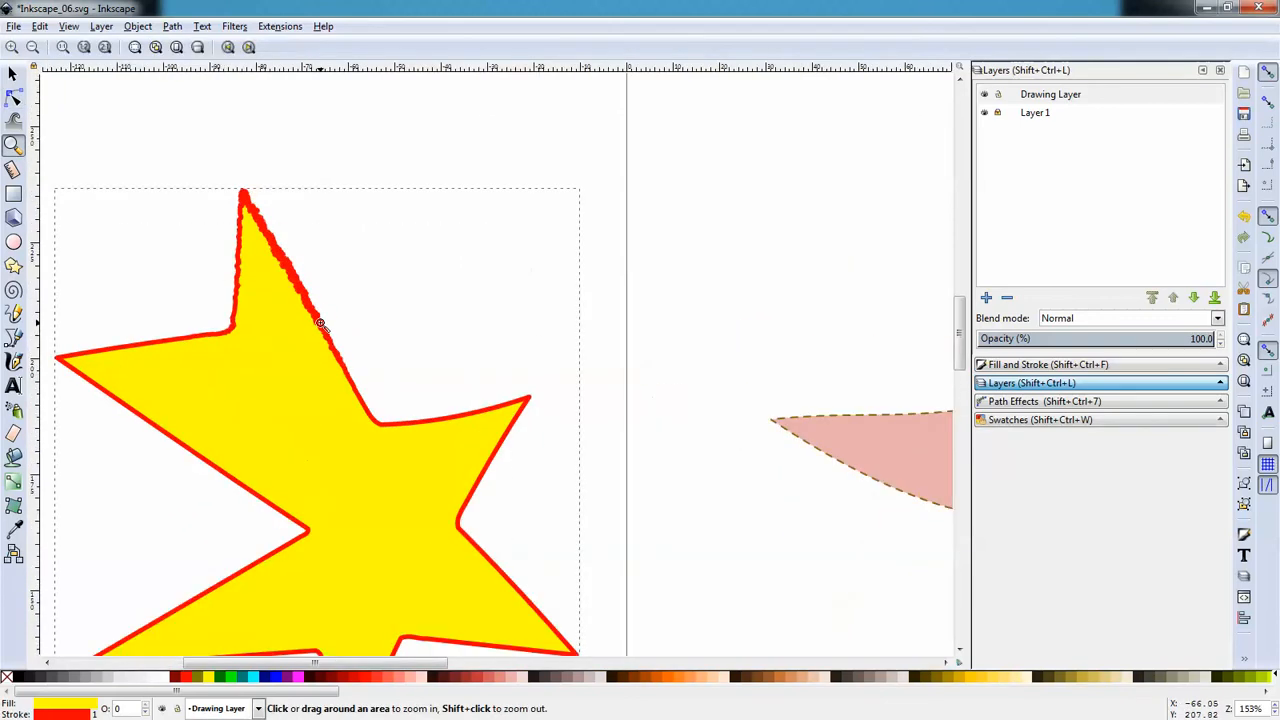
click(315, 325)
click(314, 327)
click(314, 327)
click(314, 327)
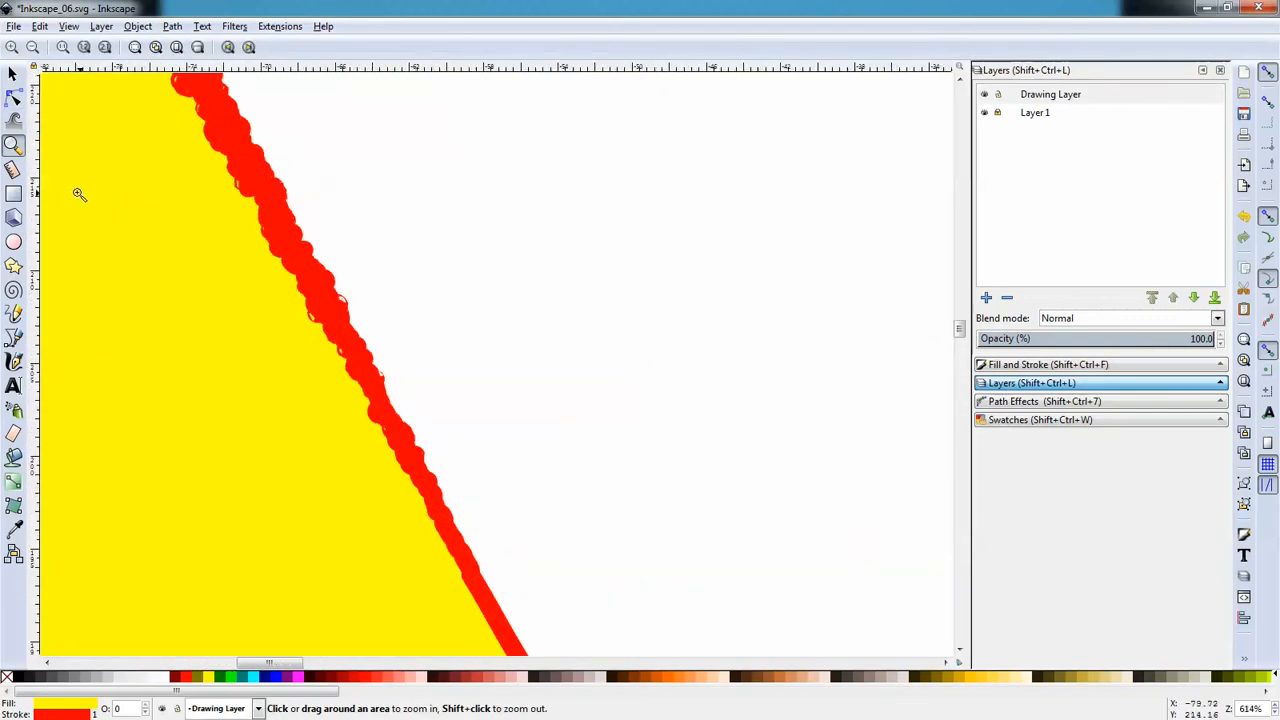
click(14, 97)
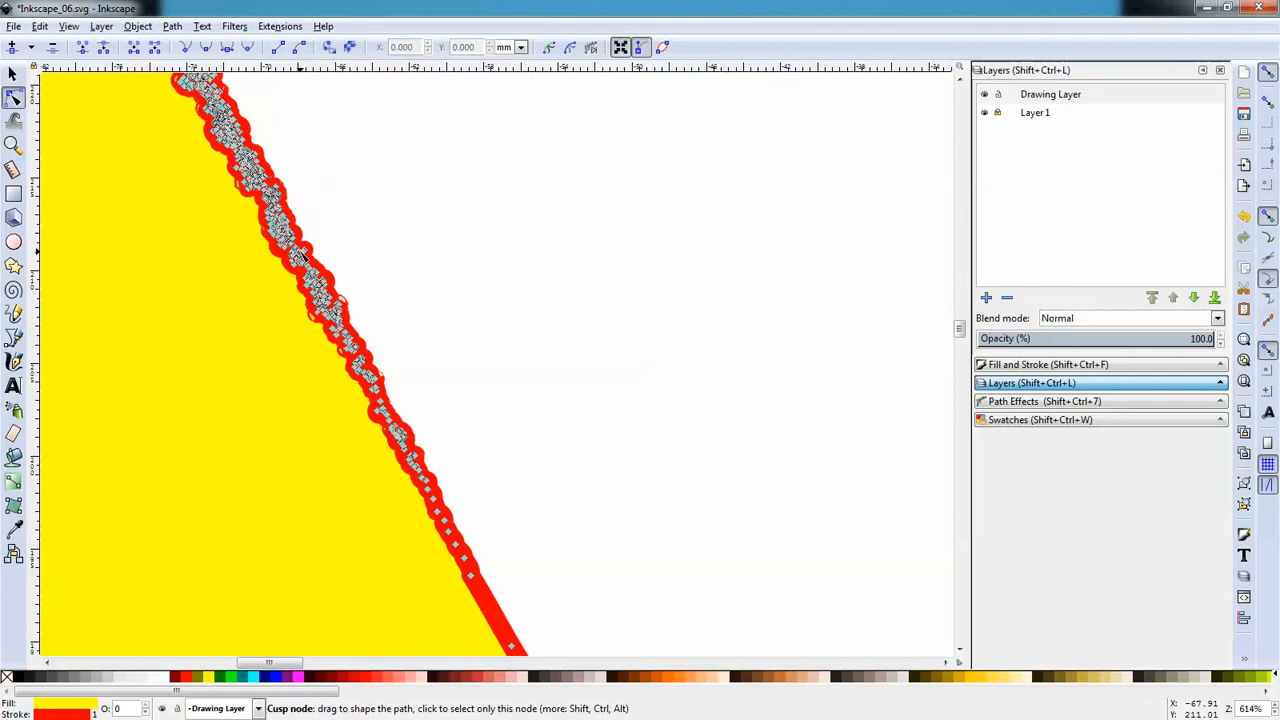
click(321, 256)
drag(322, 318, 297, 321)
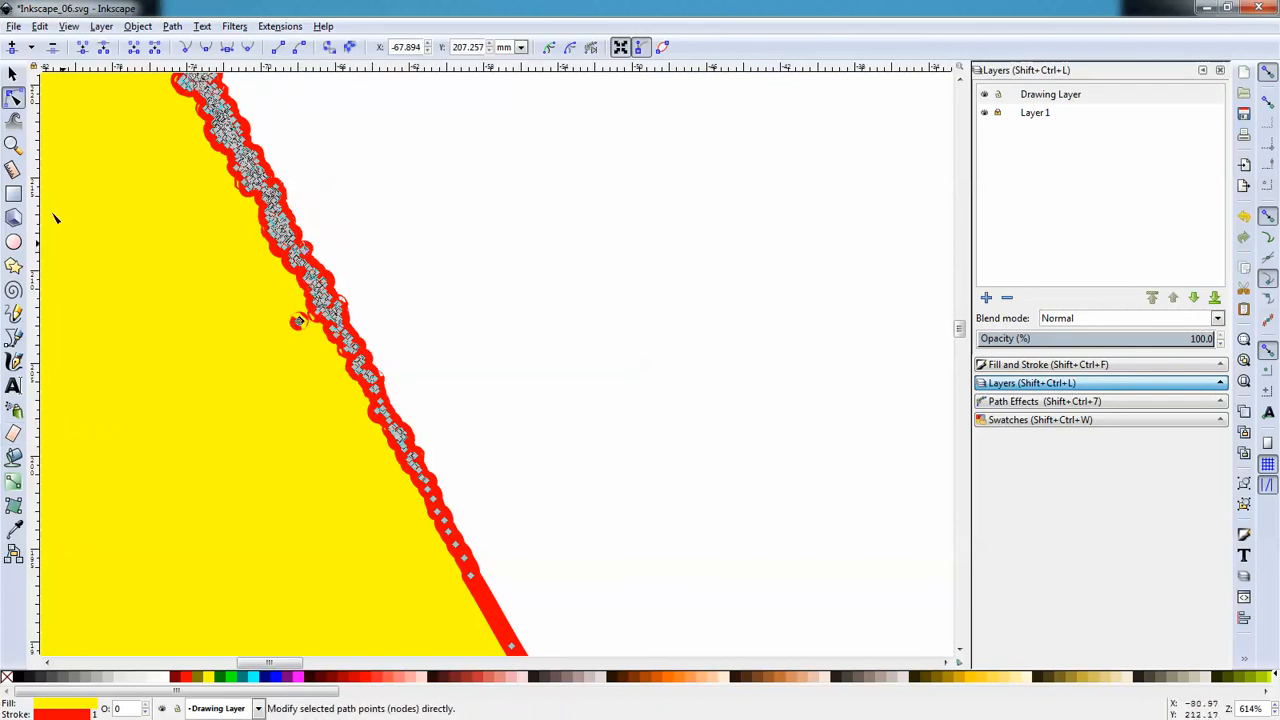
Step: Thin the star's arms and center with the Tweak tool's inset mode
key(z)
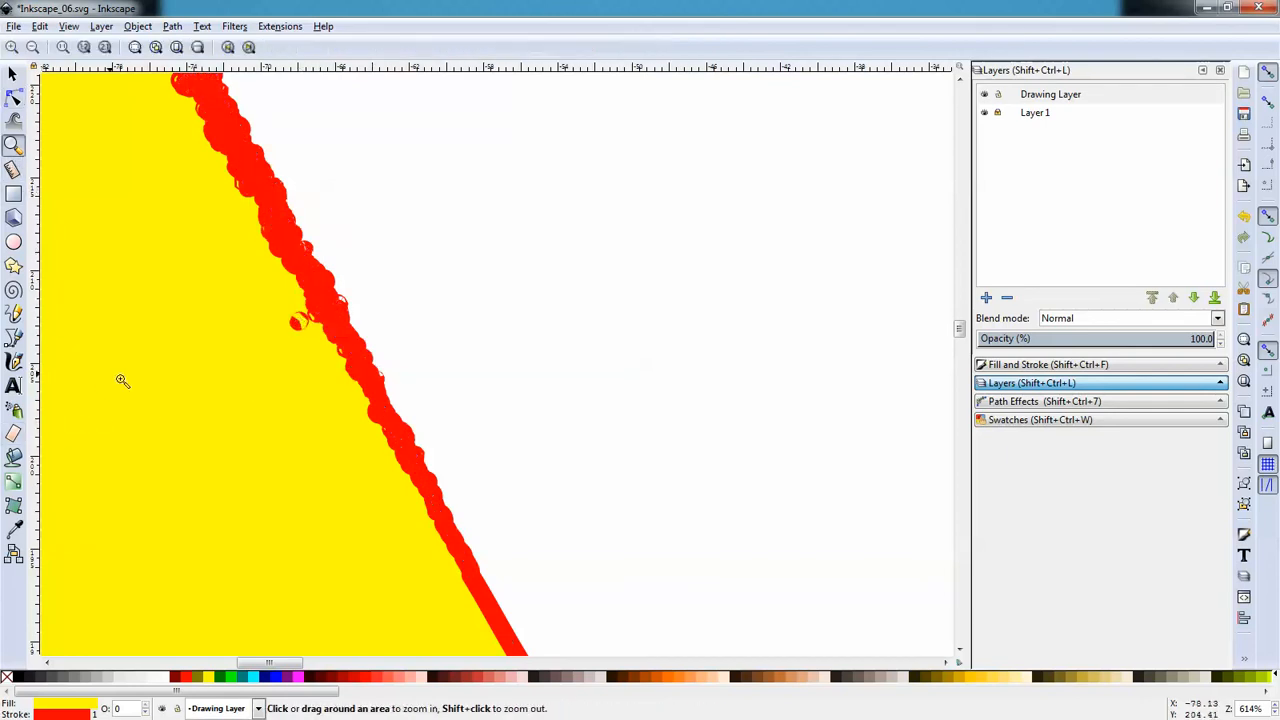
shift+click(176, 406)
shift+click(217, 406)
shift+click(194, 423)
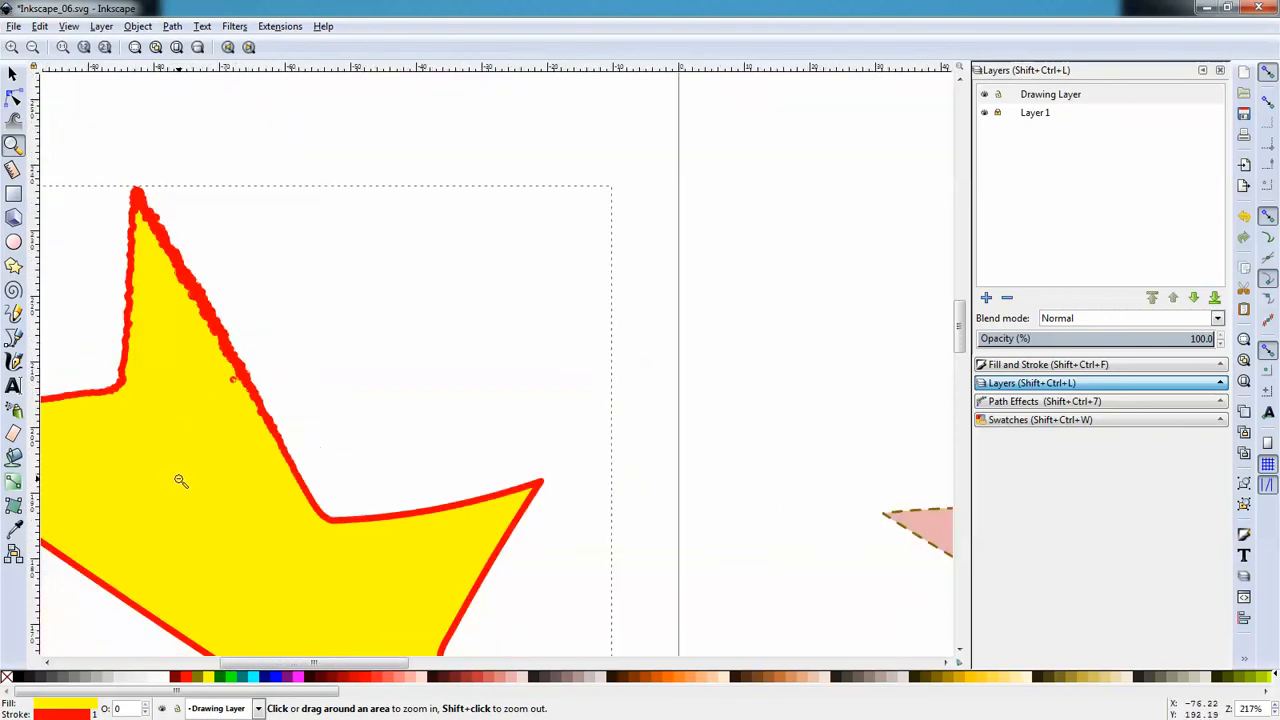
shift+click(177, 477)
shift+click(185, 517)
shift+click(187, 537)
shift+click(190, 556)
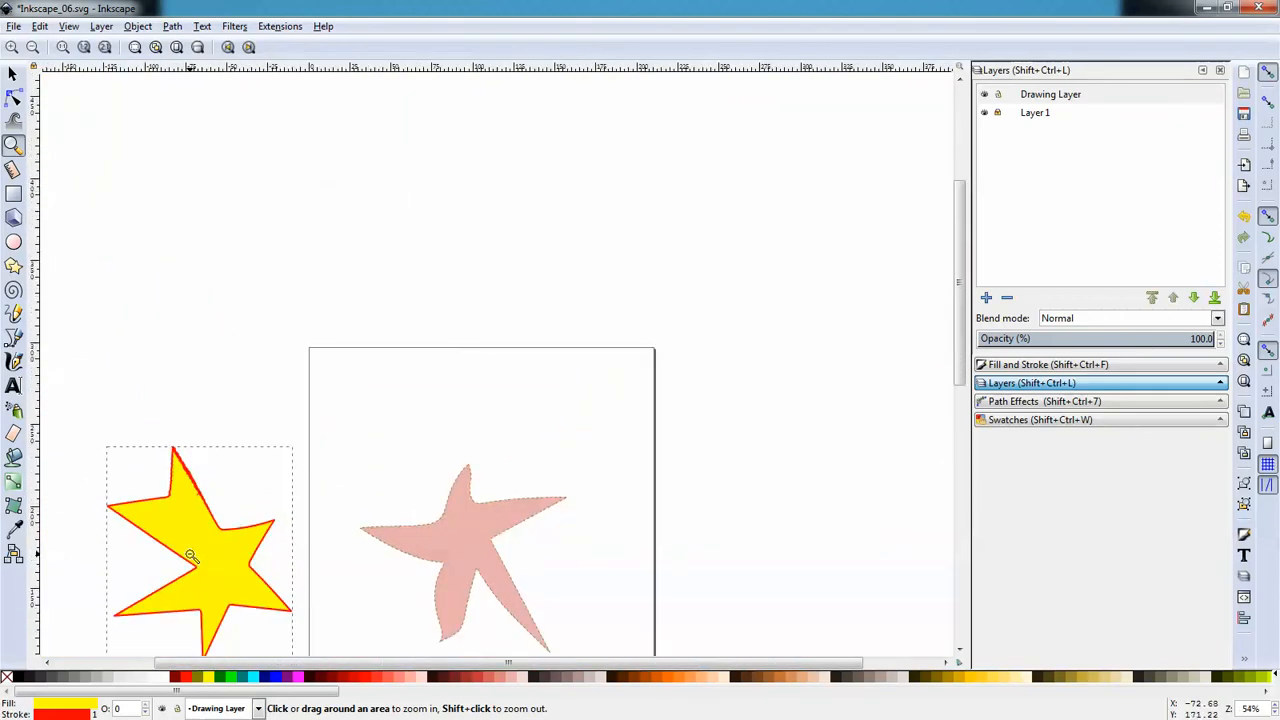
click(14, 120)
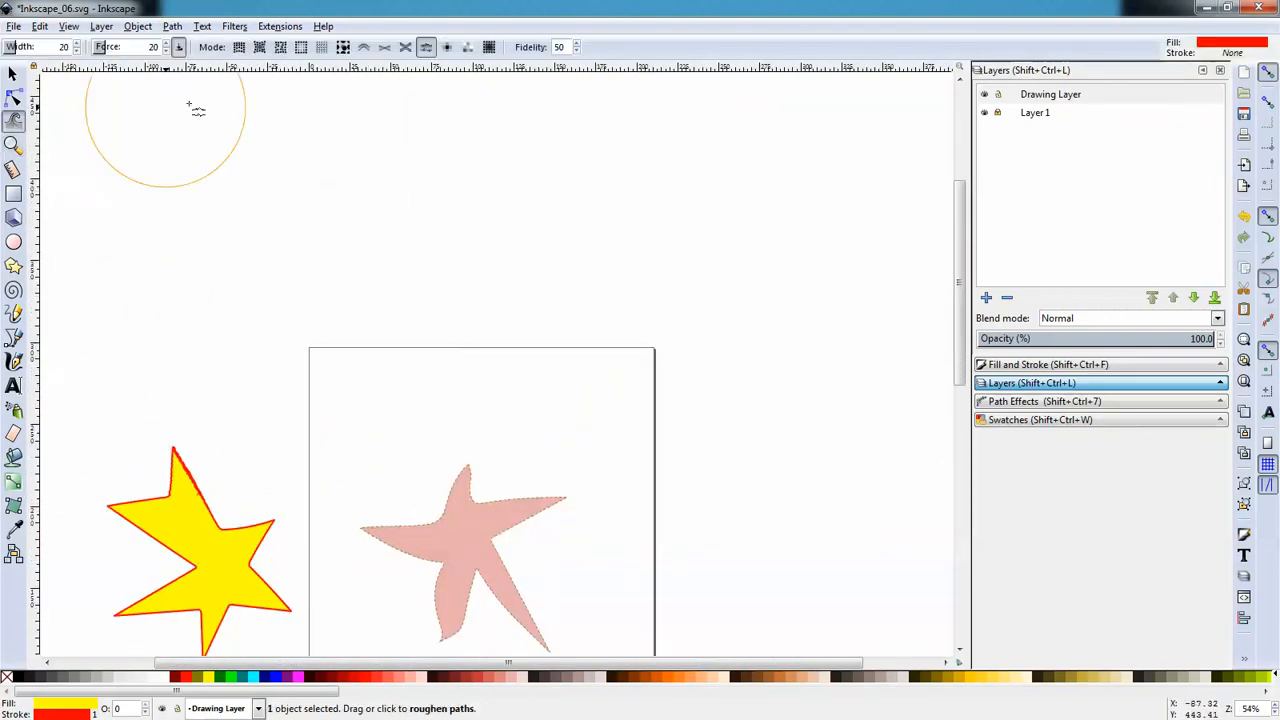
click(384, 50)
mouse_move(235, 482)
mouse_down()
mouse_move(222, 486)
mouse_move(246, 497)
mouse_move(160, 530)
mouse_move(185, 515)
mouse_move(170, 515)
mouse_move(188, 577)
mouse_move(189, 534)
mouse_move(280, 609)
mouse_move(270, 582)
mouse_move(262, 590)
mouse_up()
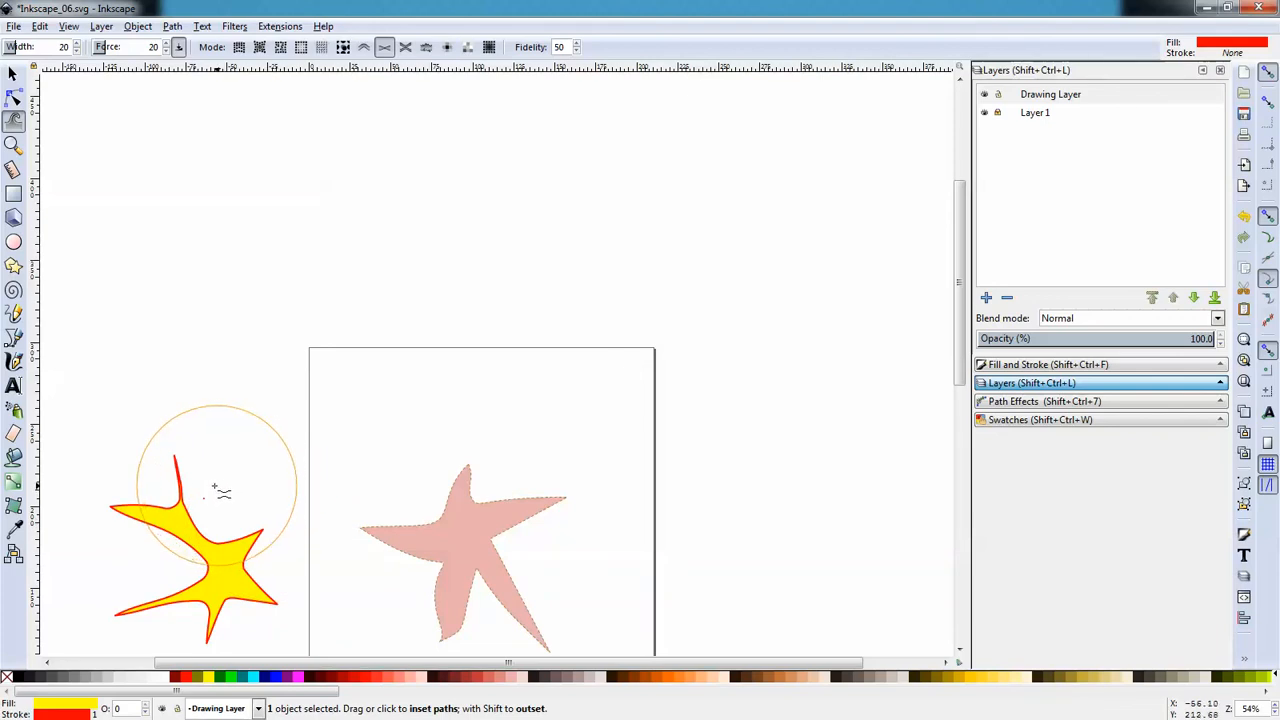
Step: Add a text object containing a surname in Adobe Ming Std Normal below the red text line on the page
scroll(556, 518, down, 2)
scroll(548, 520, down, 6)
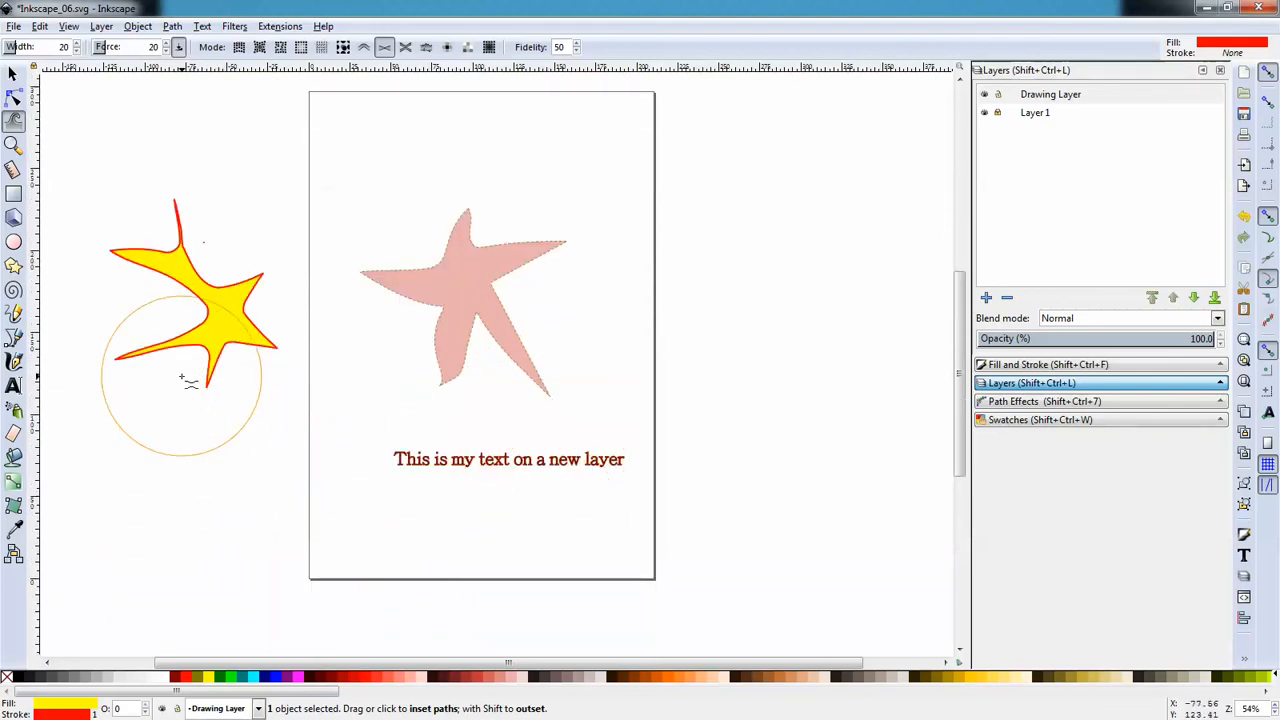
click(13, 387)
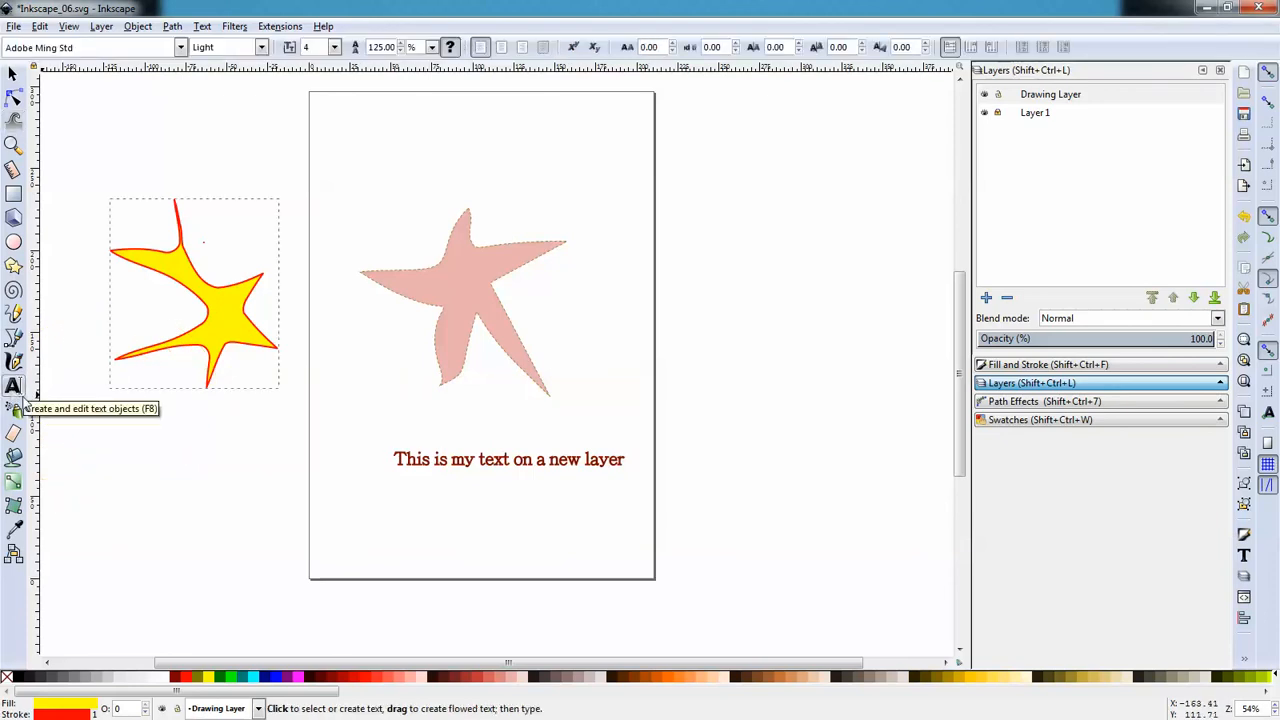
click(385, 538)
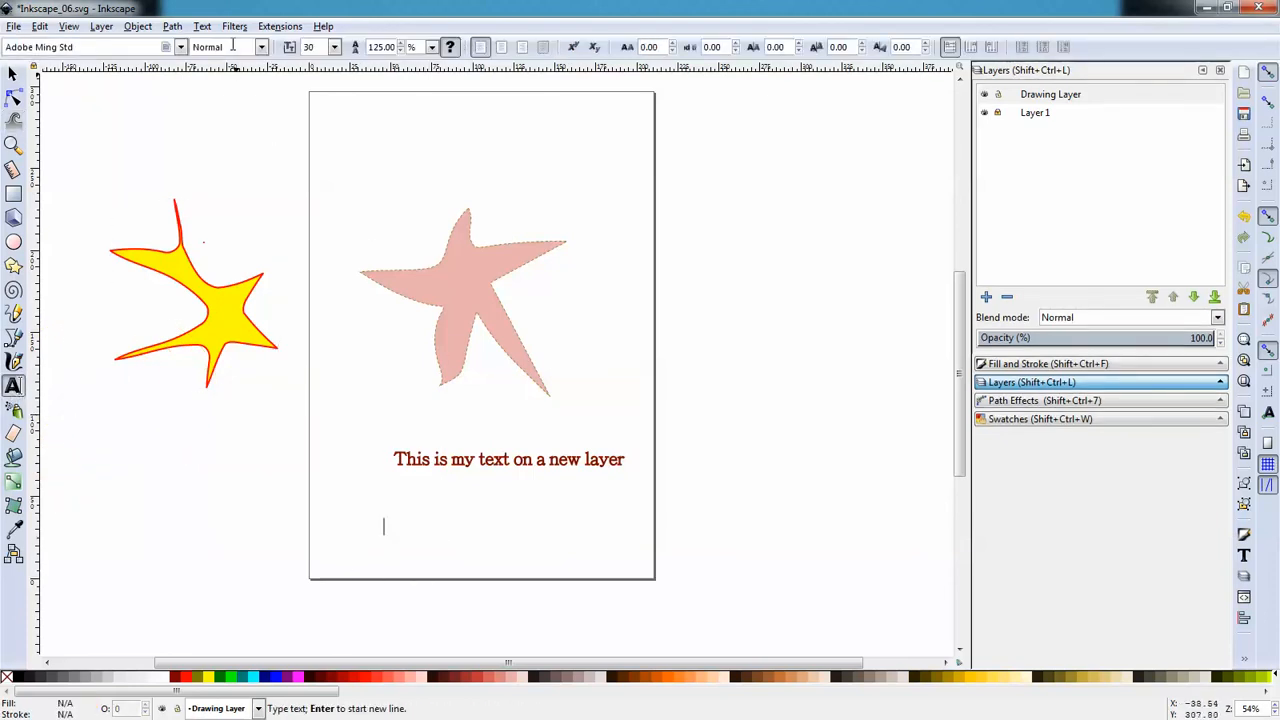
click(181, 47)
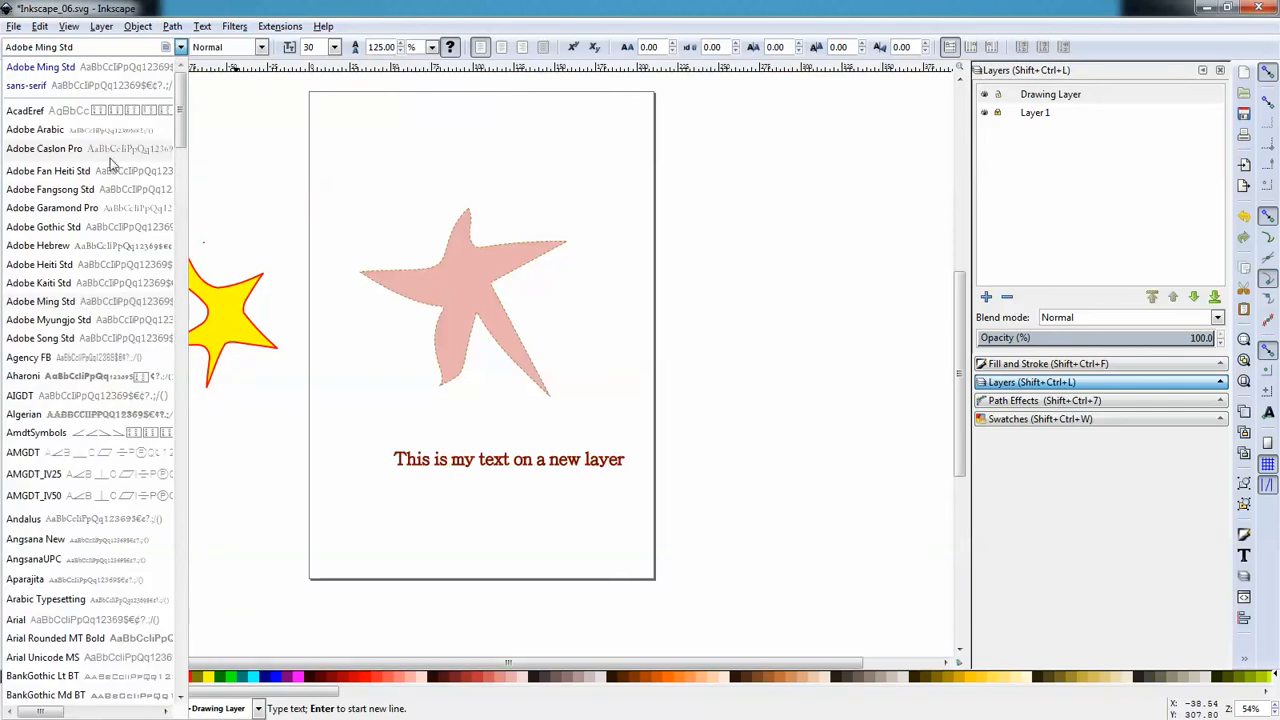
click(71, 302)
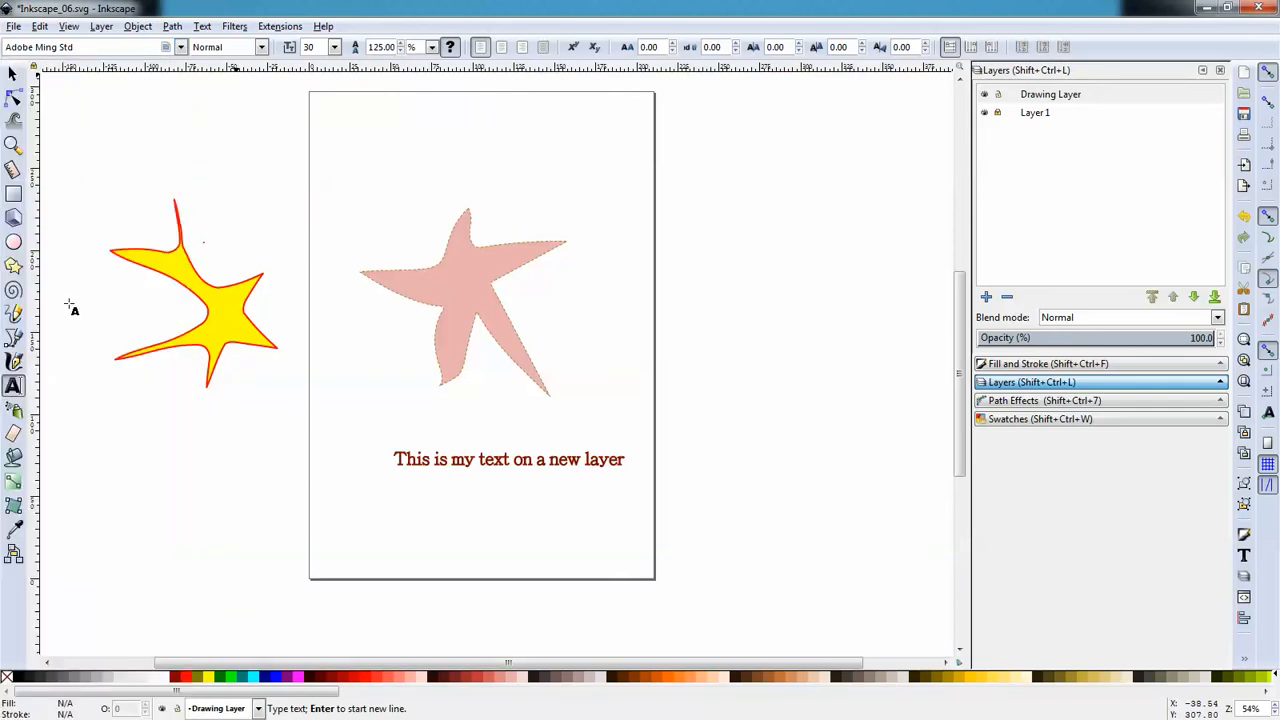
click(262, 47)
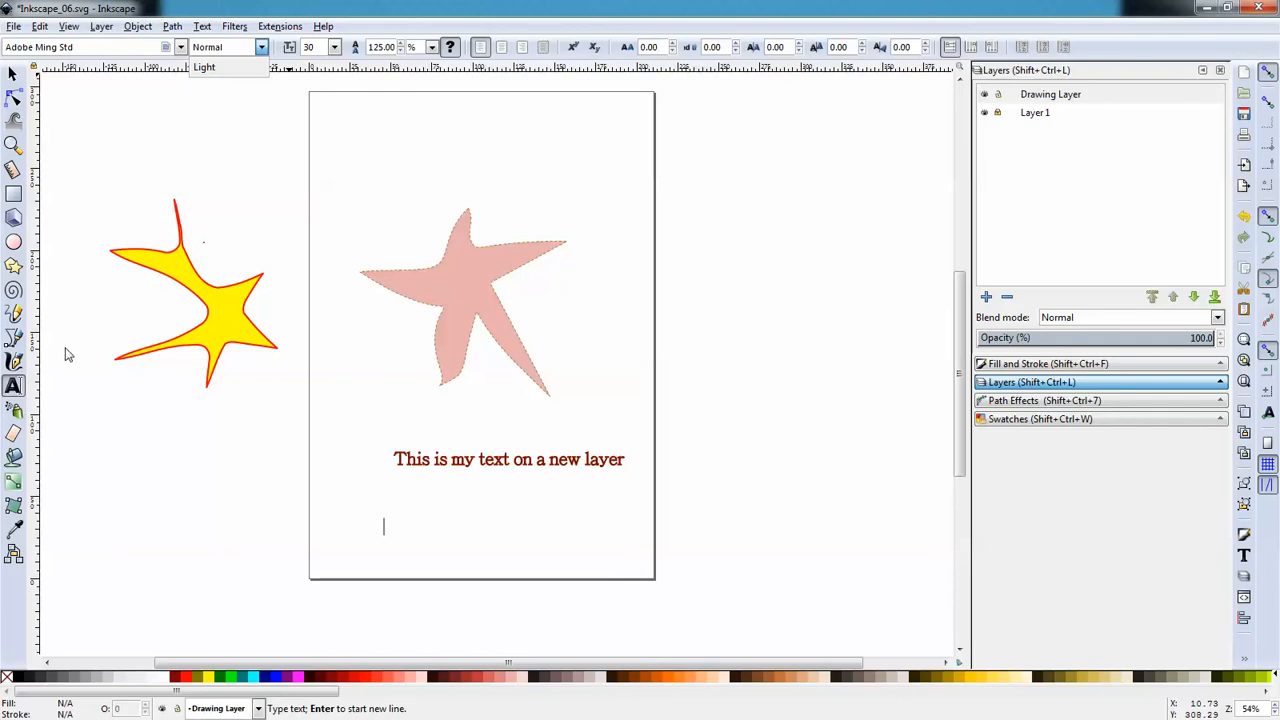
click(314, 523)
click(374, 514)
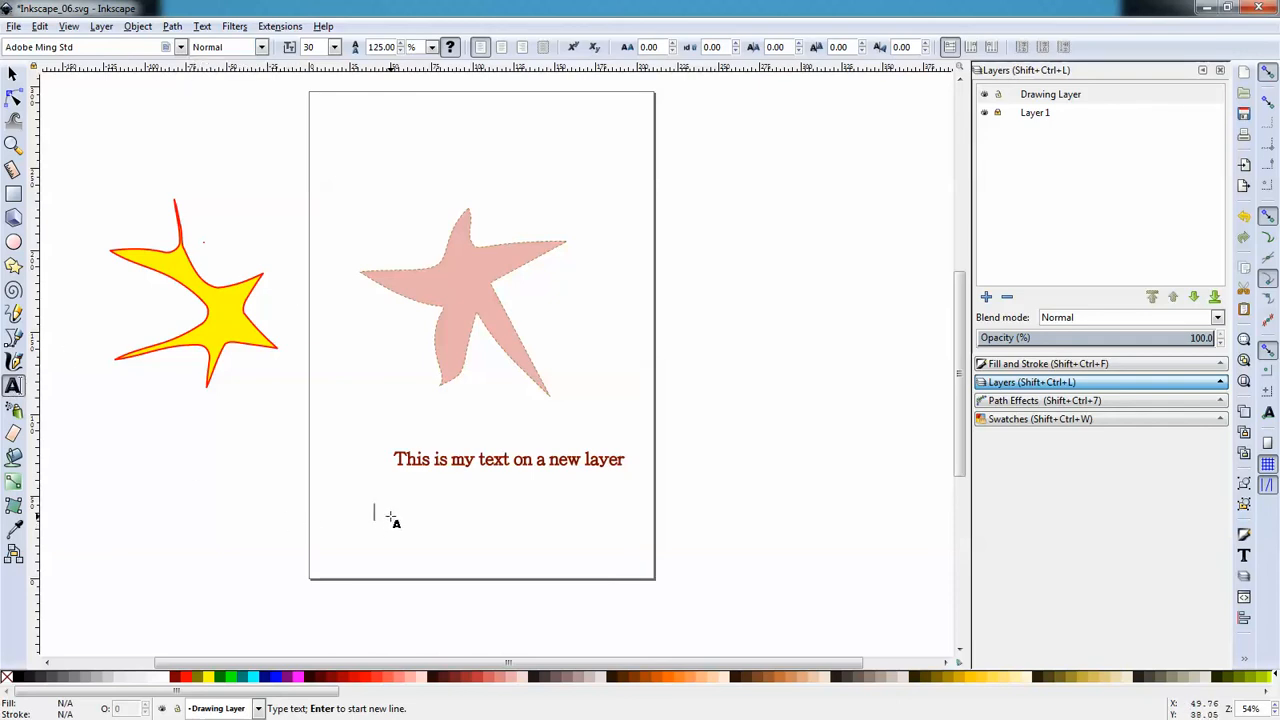
text(Myller)
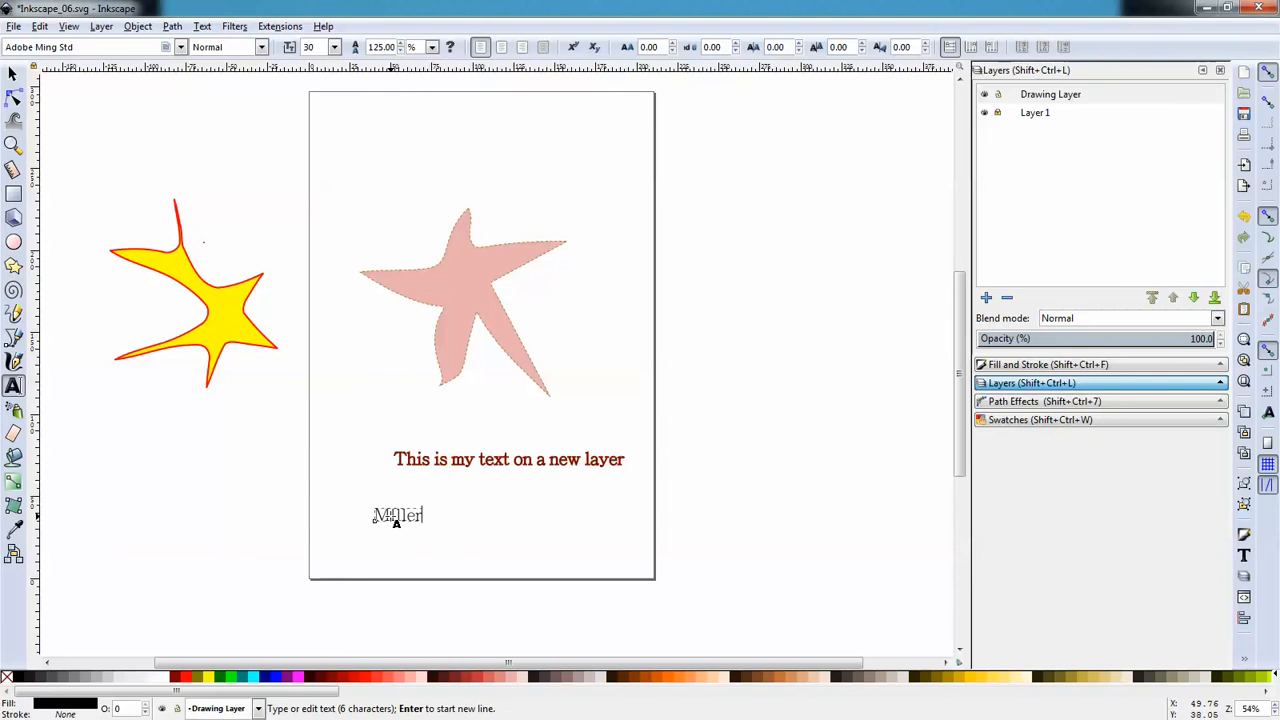
Step: Fill the new text with blue and bring up the Layers dialog
click(280, 680)
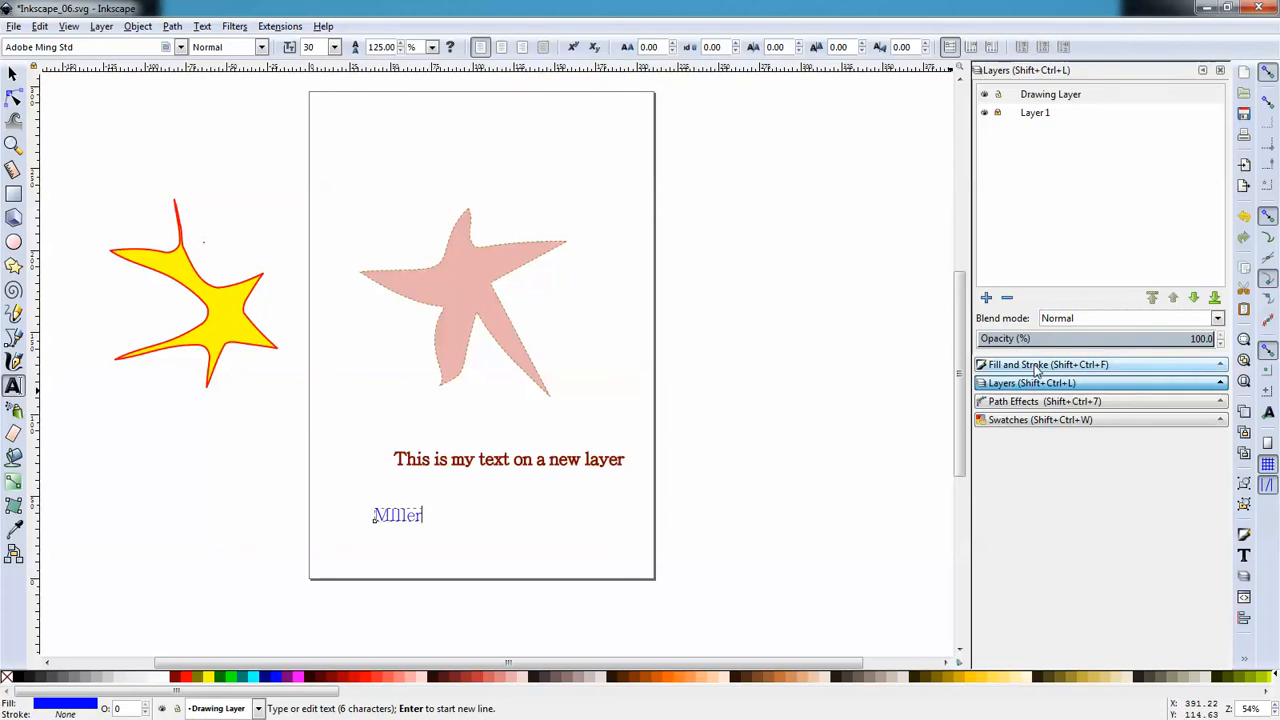
click(102, 27)
click(118, 332)
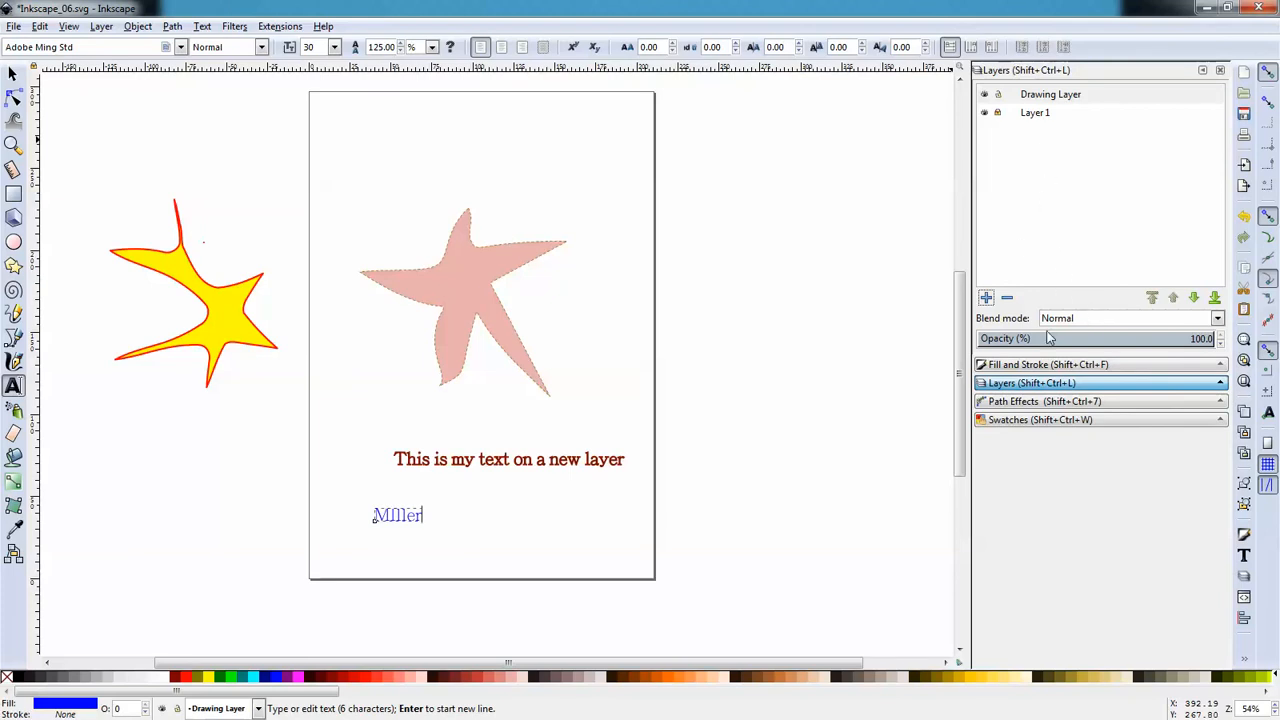
Step: Add a new layer named Text above the current layer
click(986, 297)
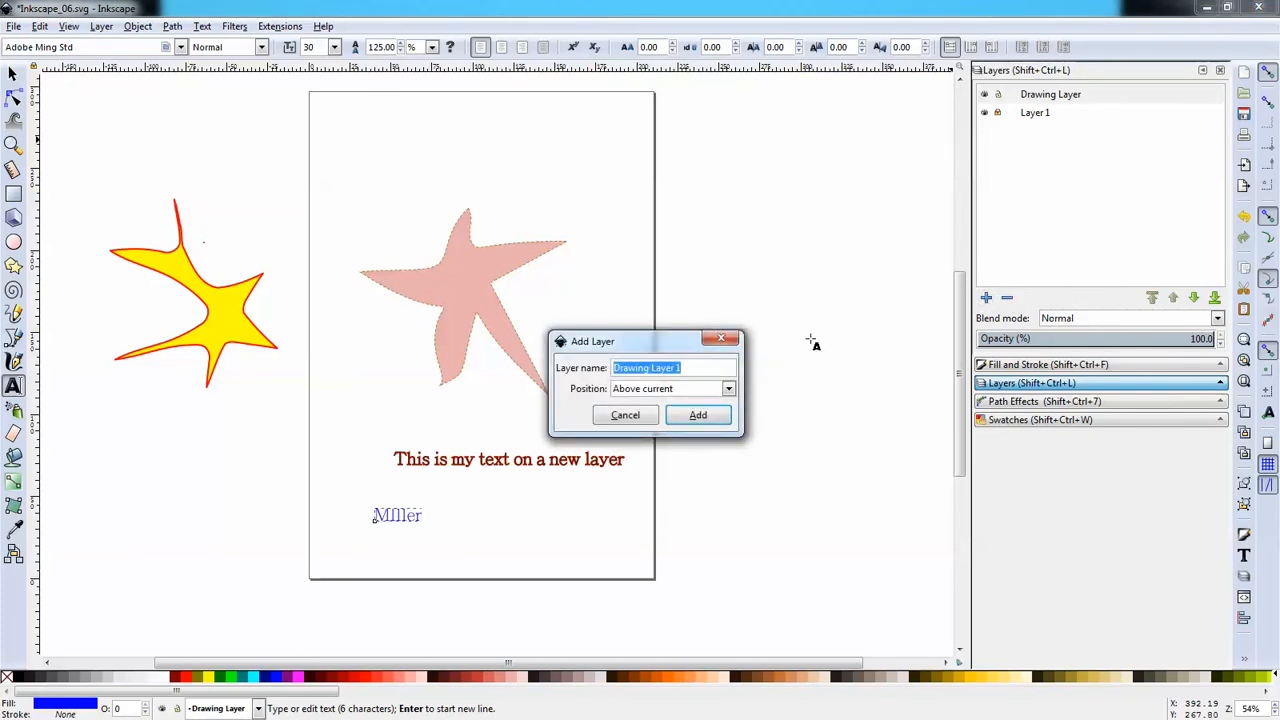
text(Te)
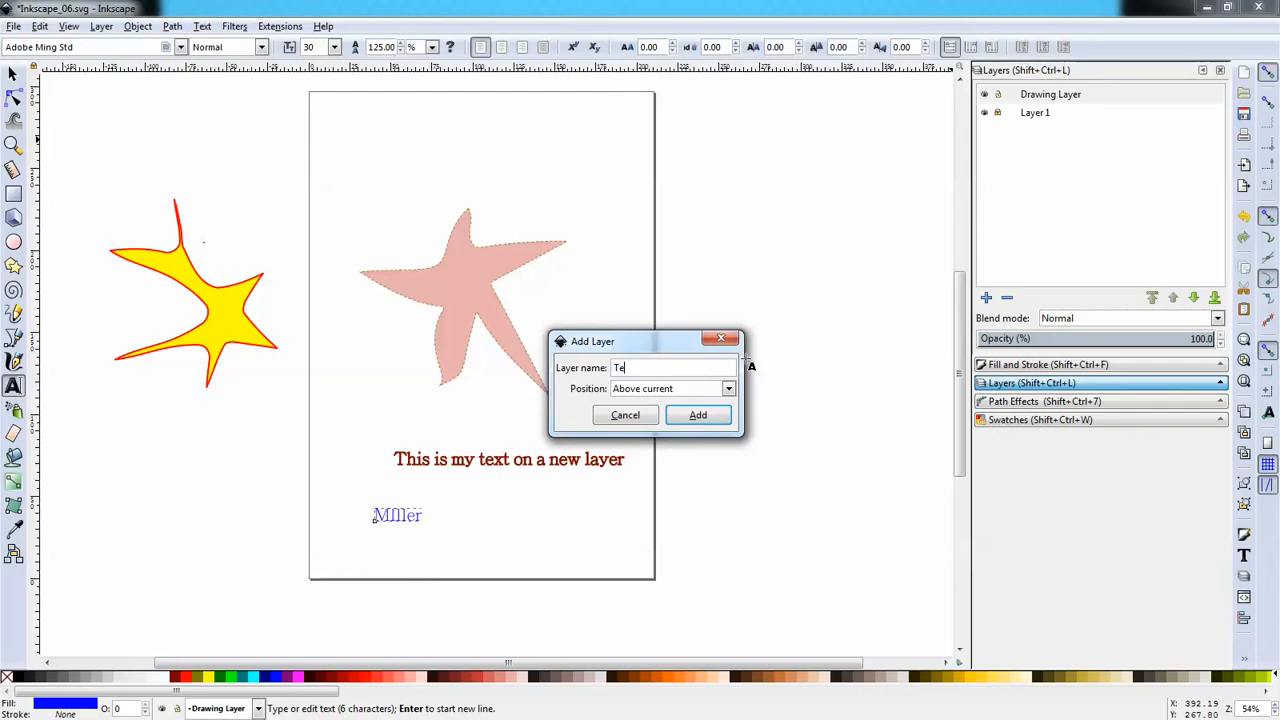
text(xt)
click(700, 416)
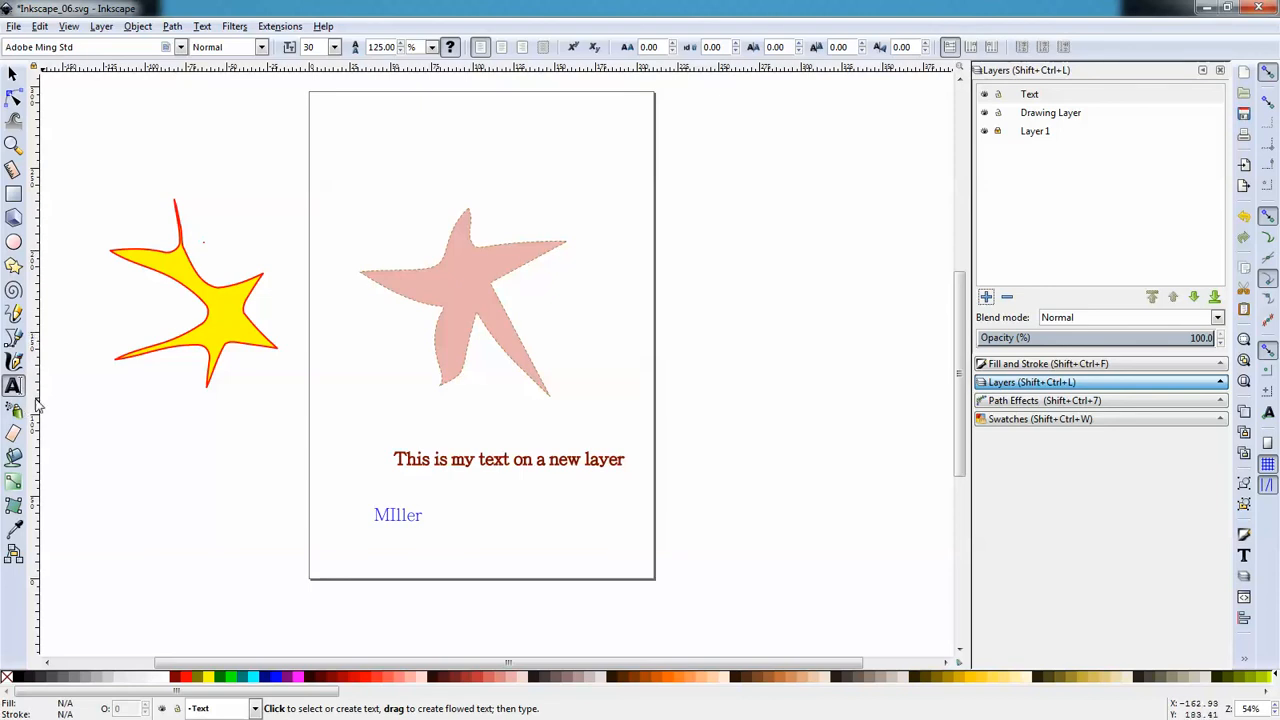
Step: Draw an open arched Bezier curve across the pink star on the page, rising from the left and falling to the right
click(13, 337)
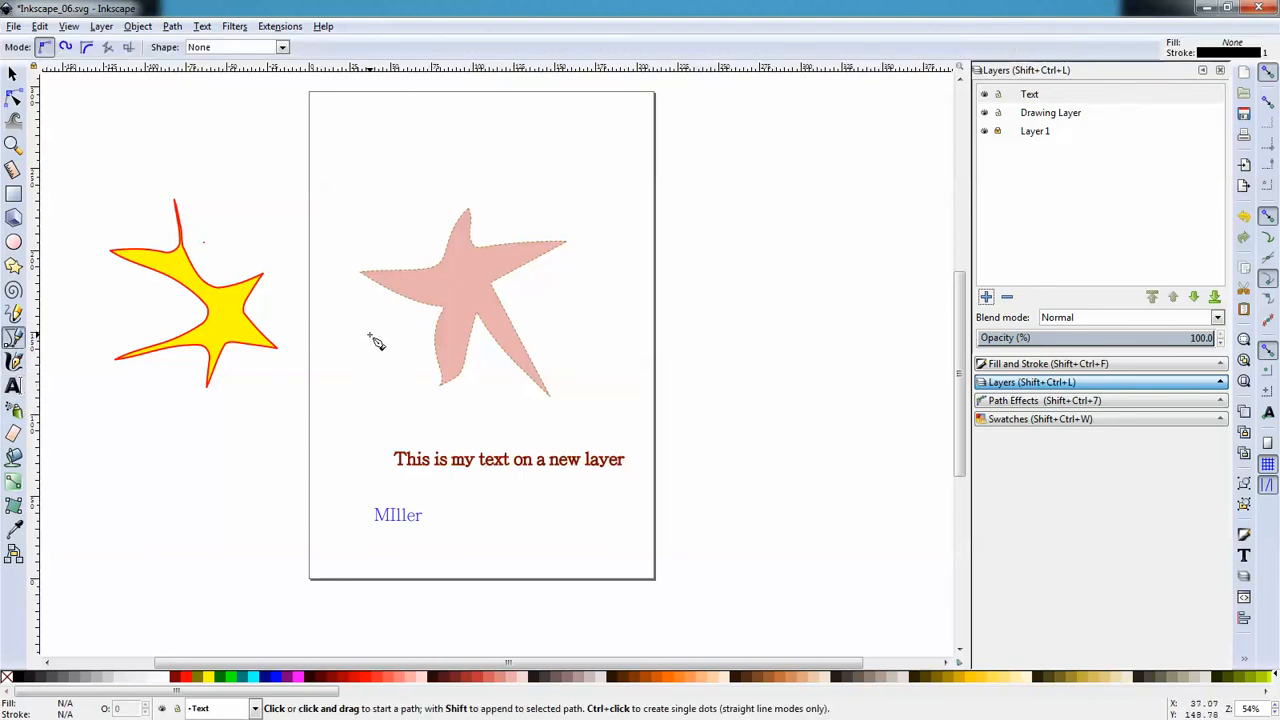
drag(374, 334, 492, 262)
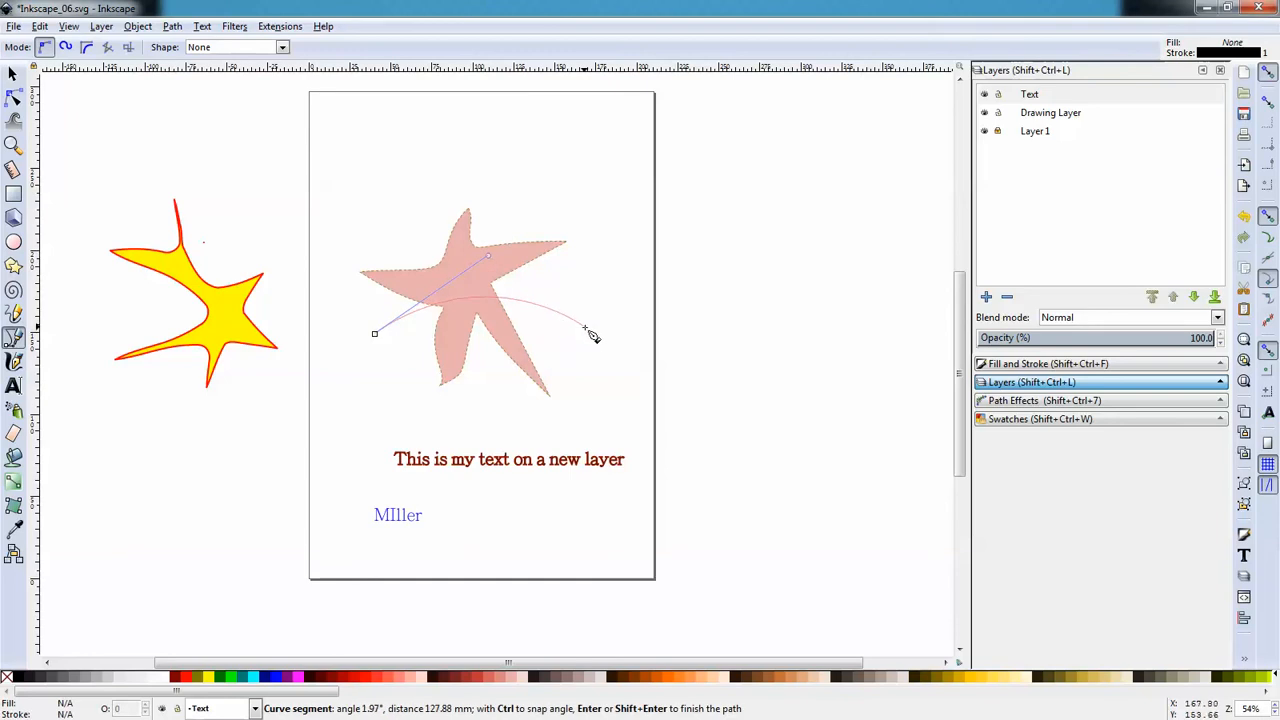
drag(603, 358, 621, 407)
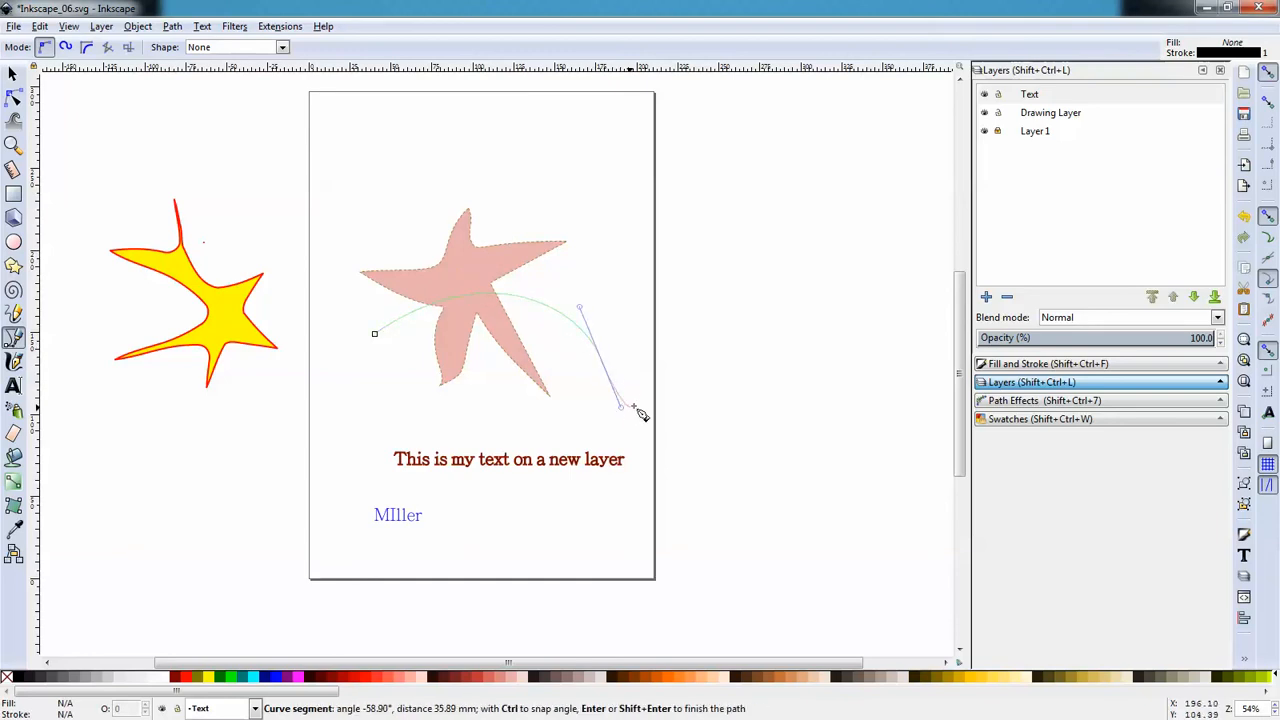
key(Return)
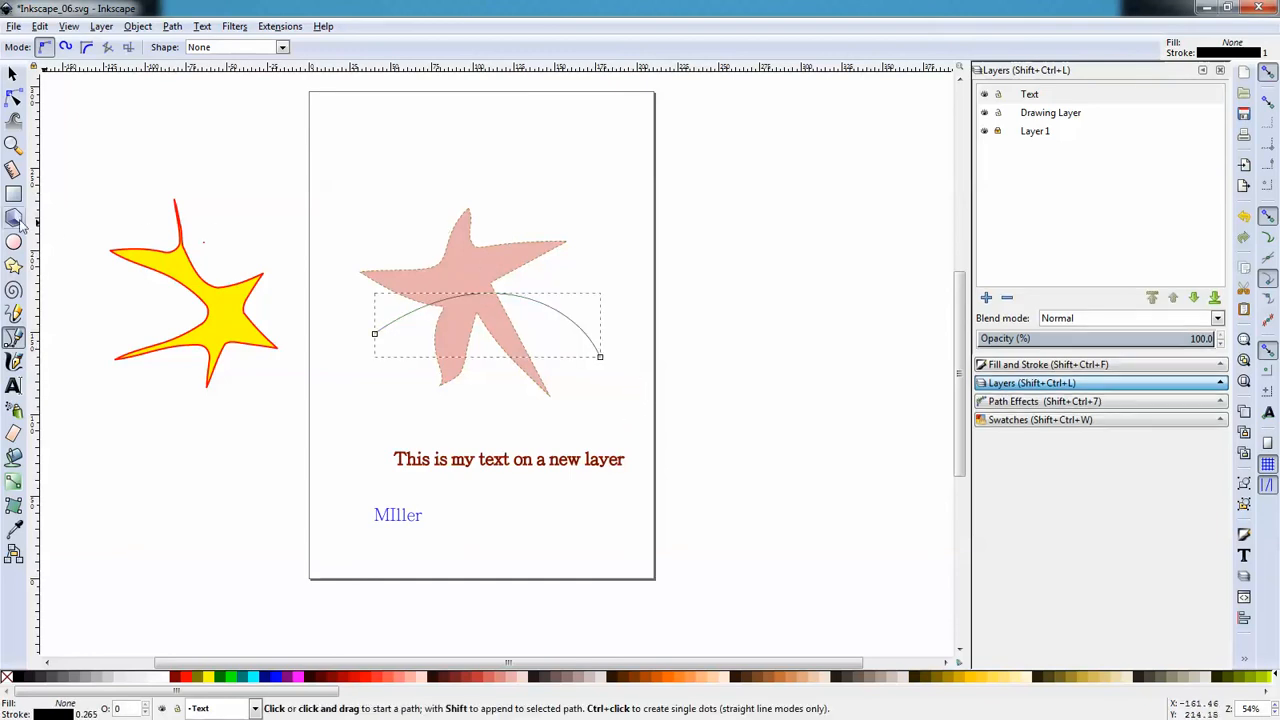
Step: Add the text "Text on a path" above the pink star
click(13, 385)
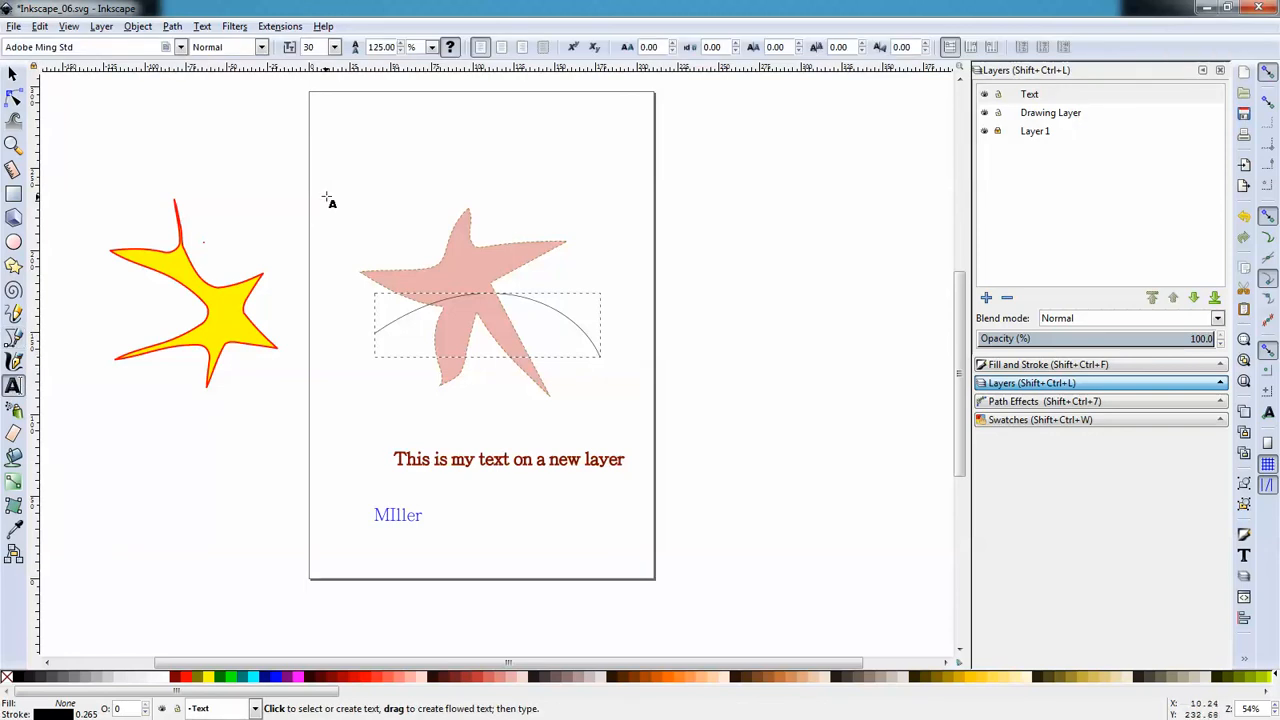
click(359, 192)
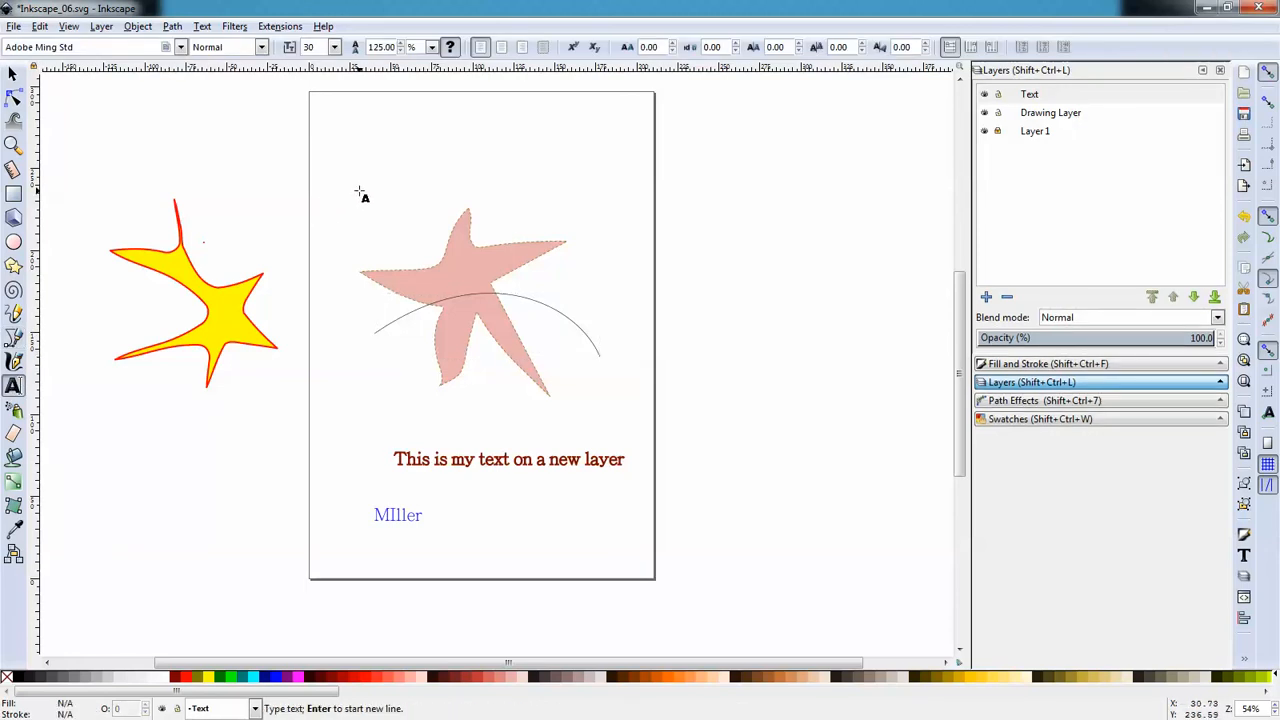
text(Text o)
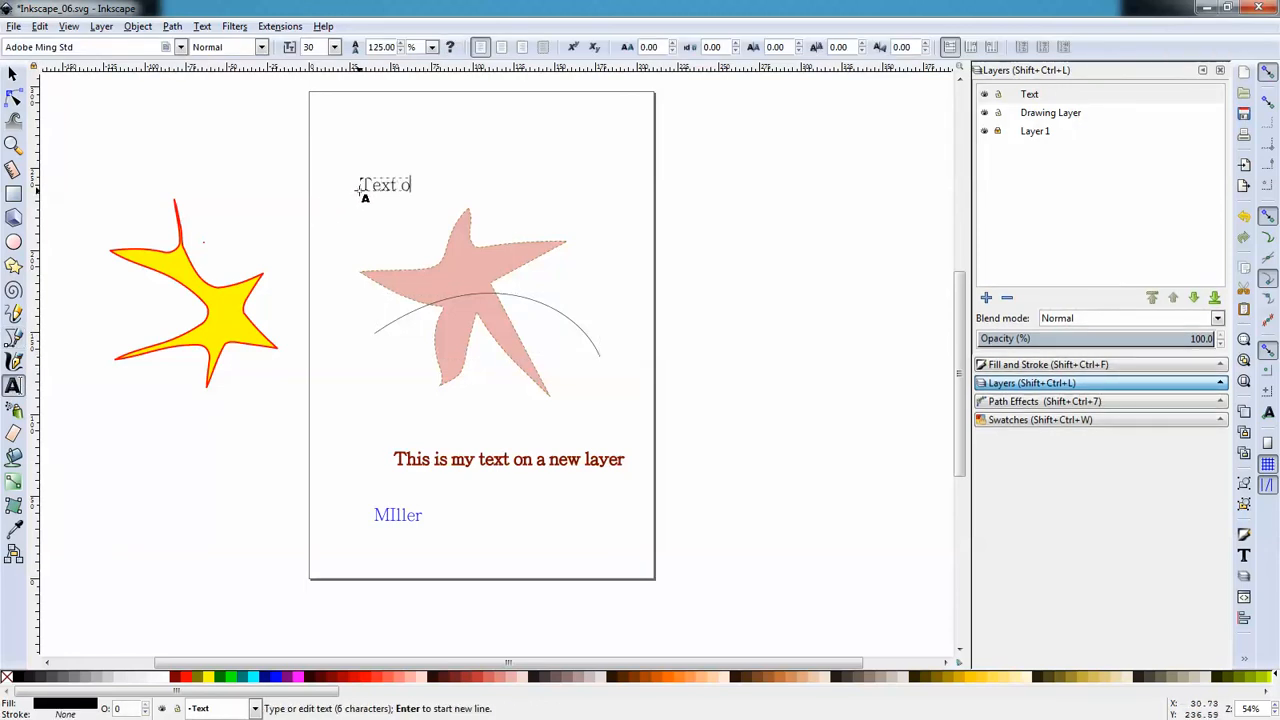
text(n a path)
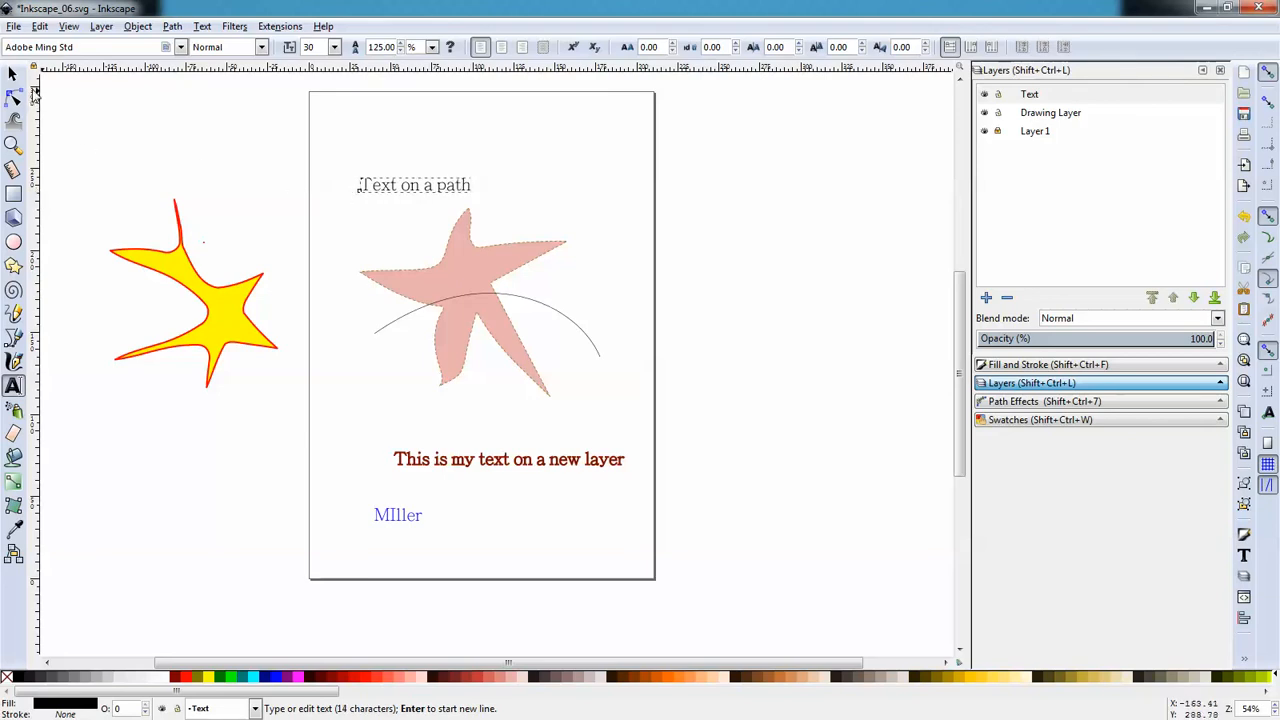
Step: Select the "Text on a path" text together with the arched curve and put the text on the path
click(13, 74)
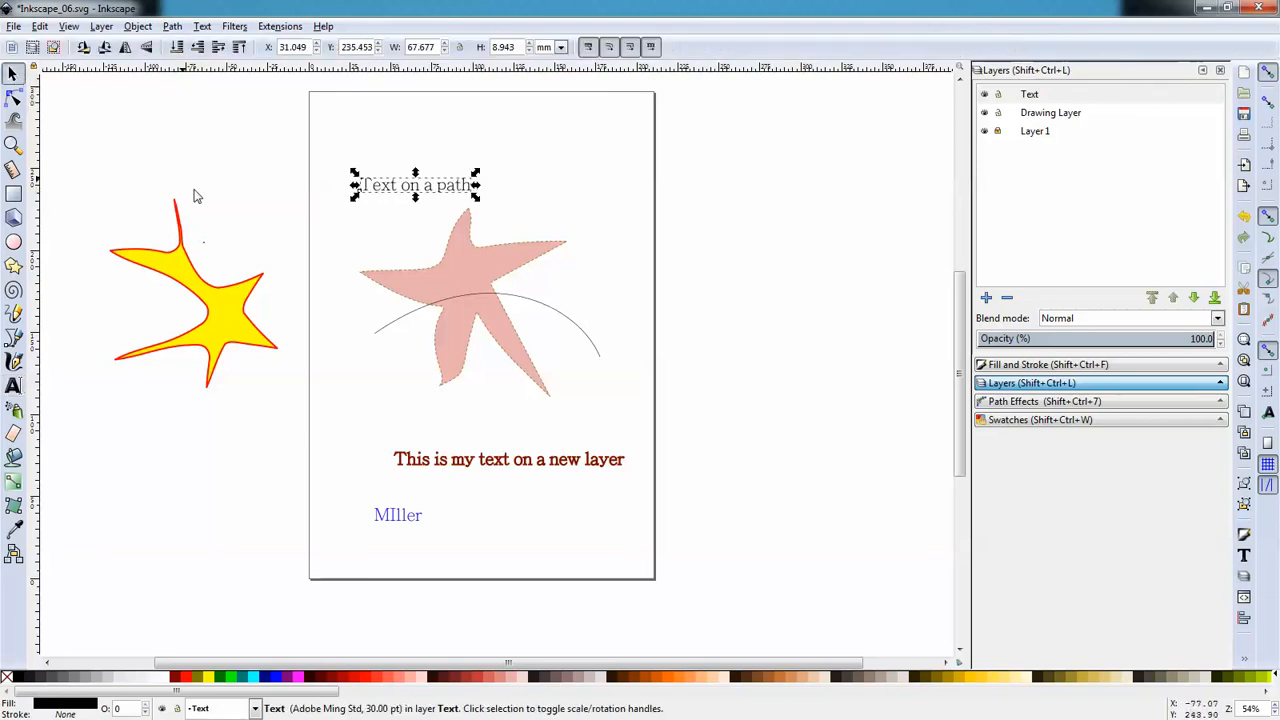
shift+click(389, 330)
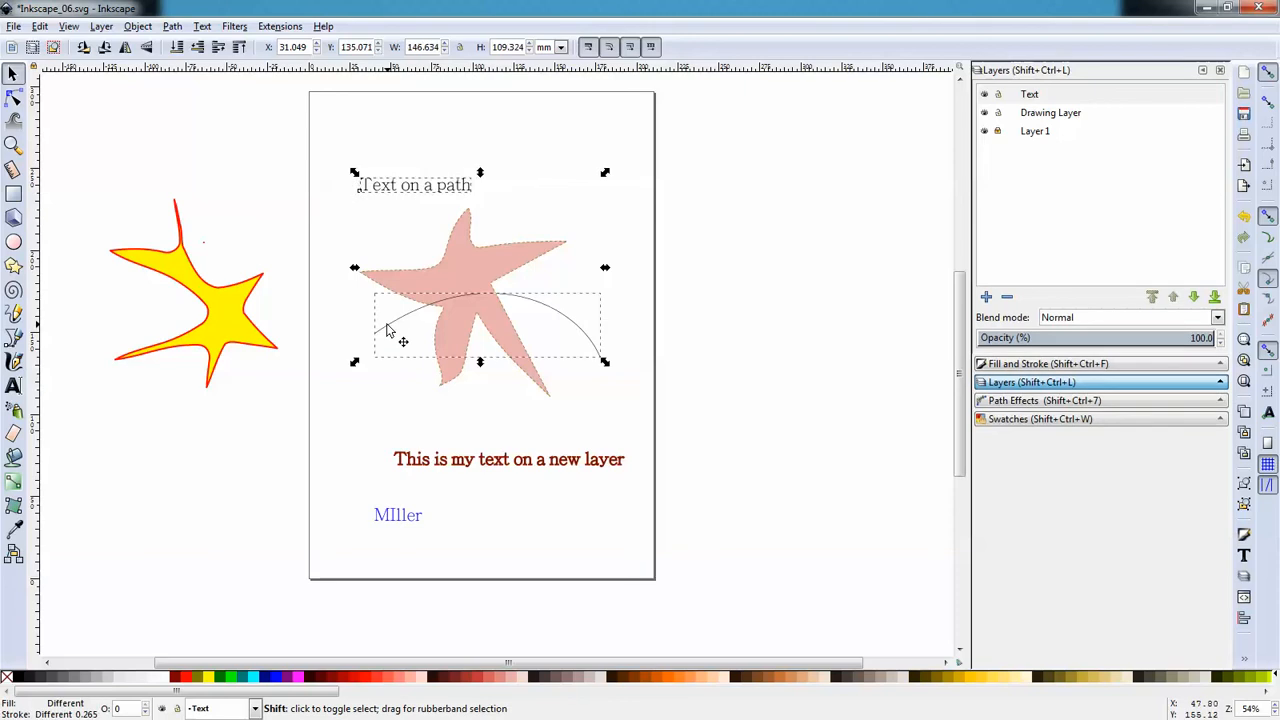
click(202, 27)
click(238, 102)
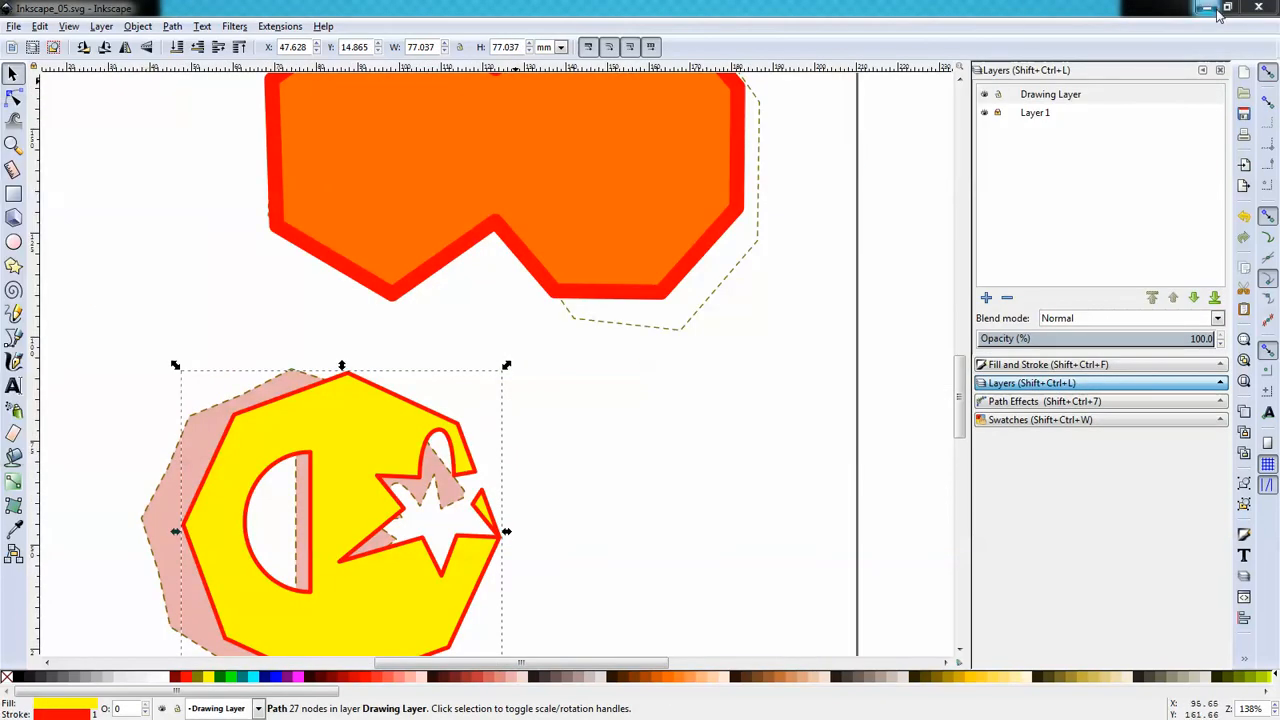
click(1209, 7)
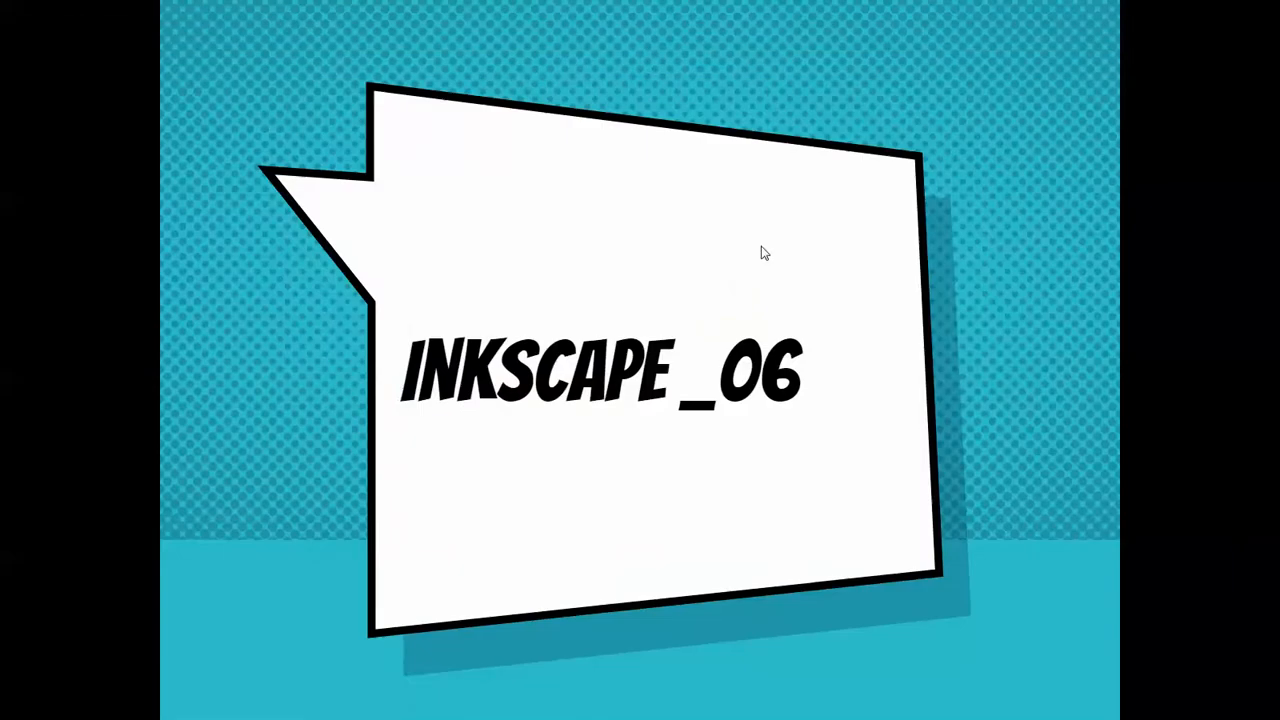
click(765, 246)
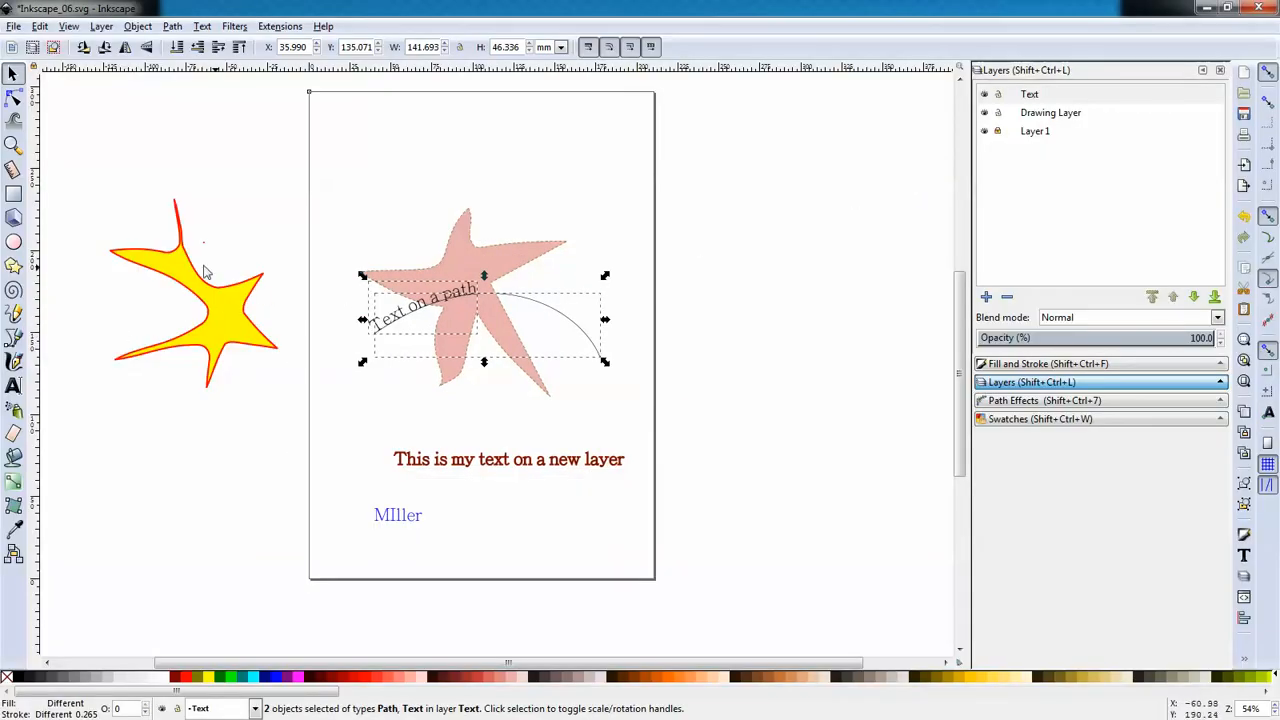
Step: Start a new text object above the star and set its font to Broadway
click(14, 385)
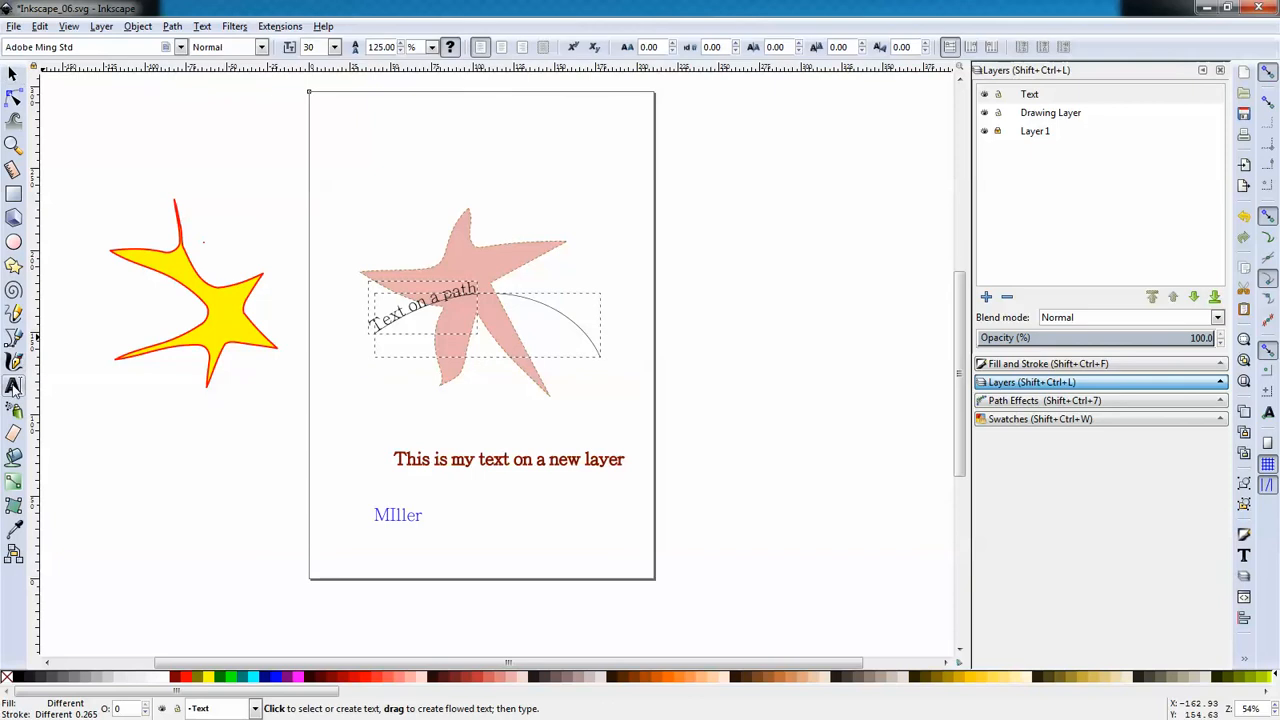
click(383, 165)
click(180, 47)
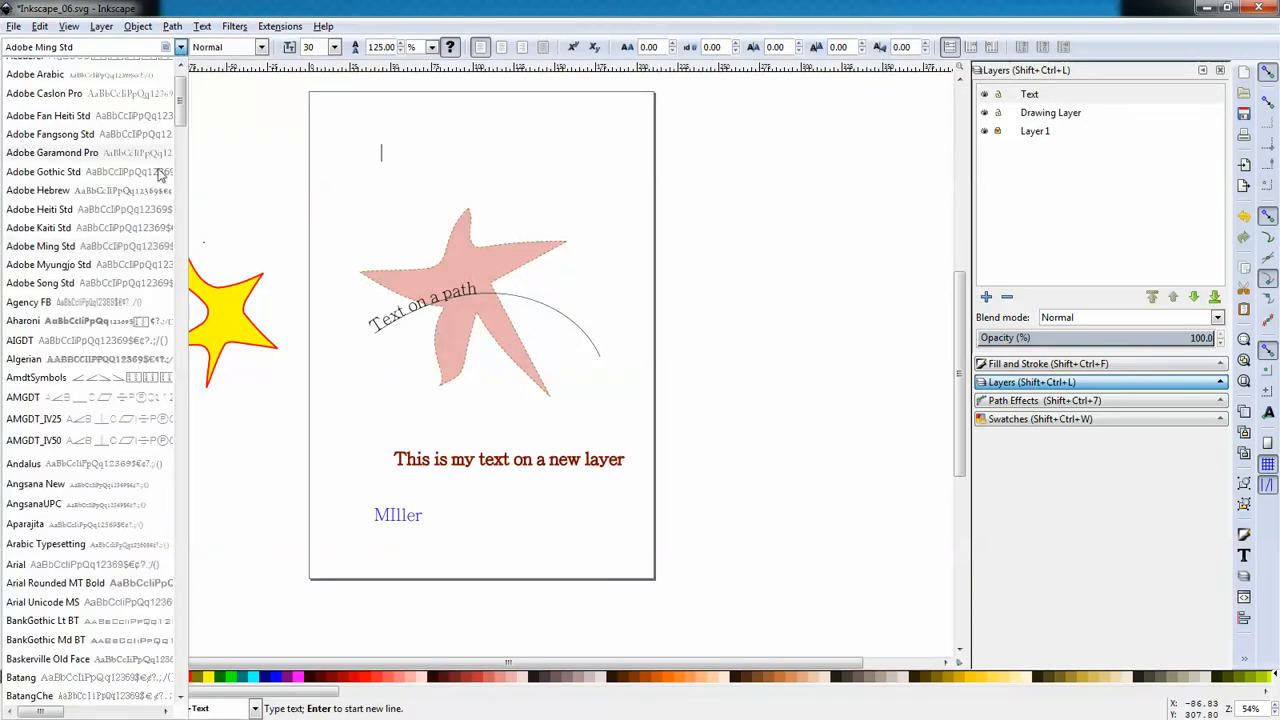
scroll(183, 143, down, 5)
drag(183, 143, 187, 178)
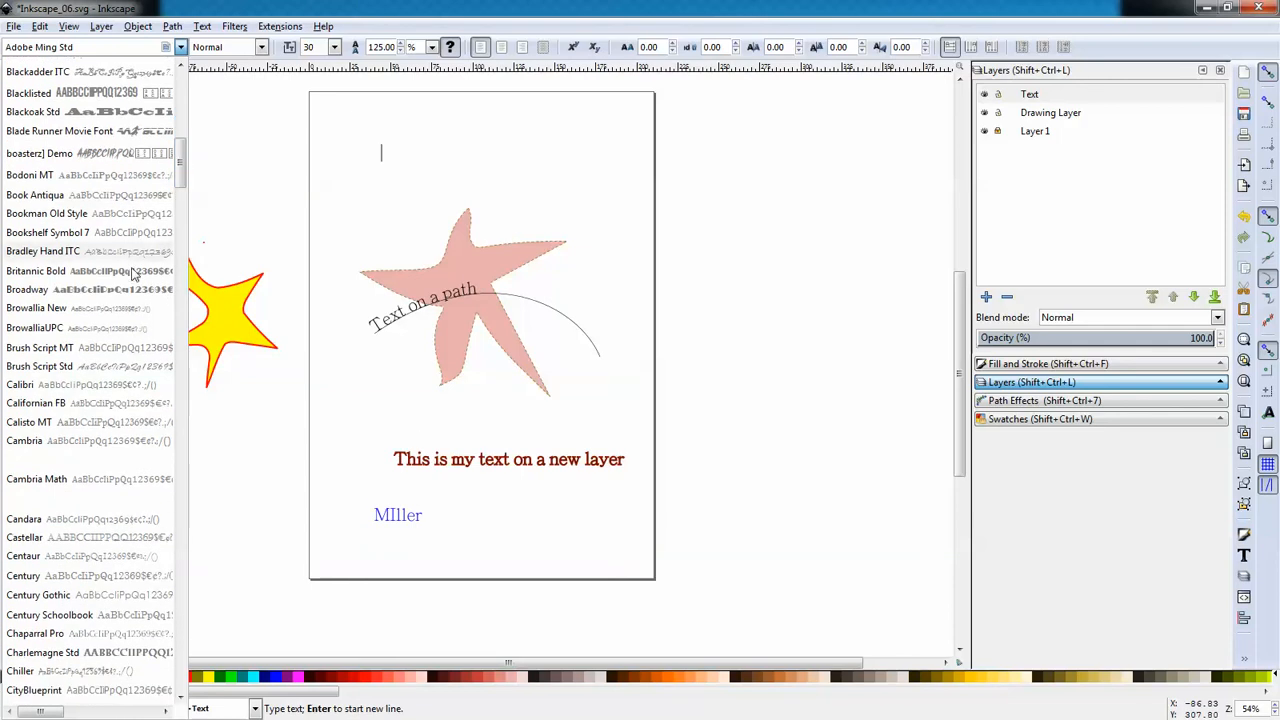
click(104, 286)
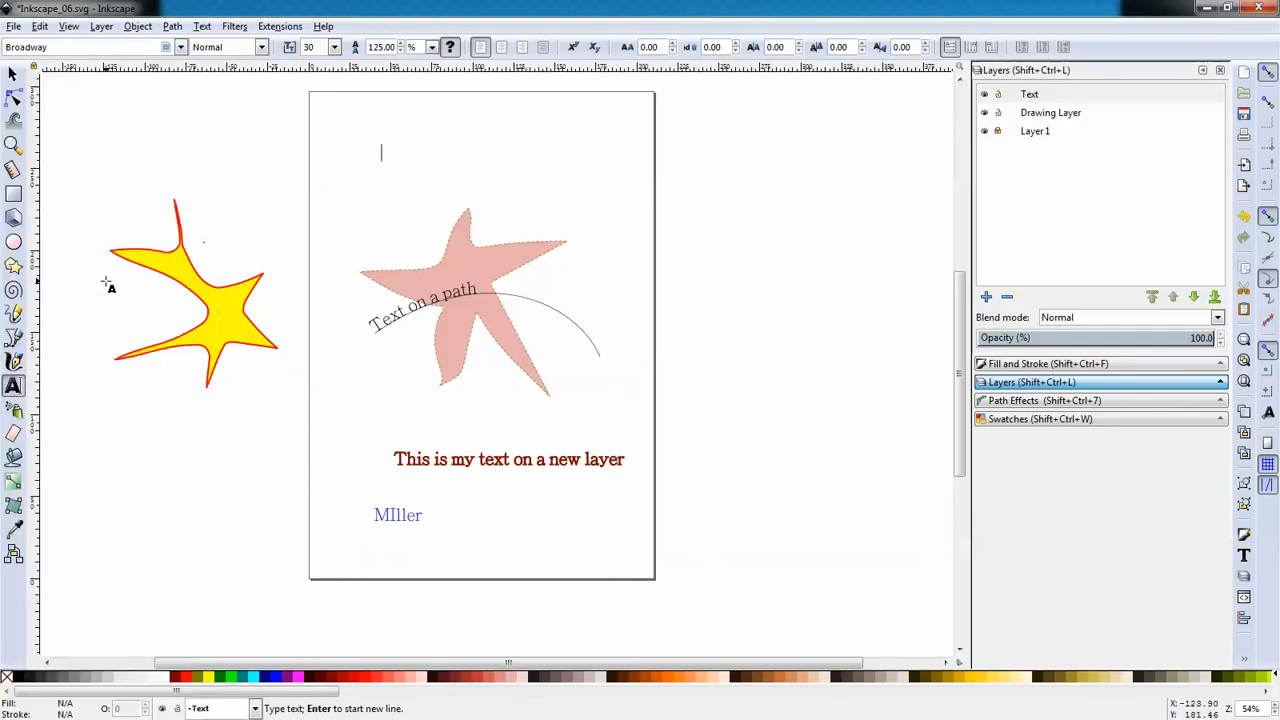
key(Escape)
key(shift+e)
key(d)
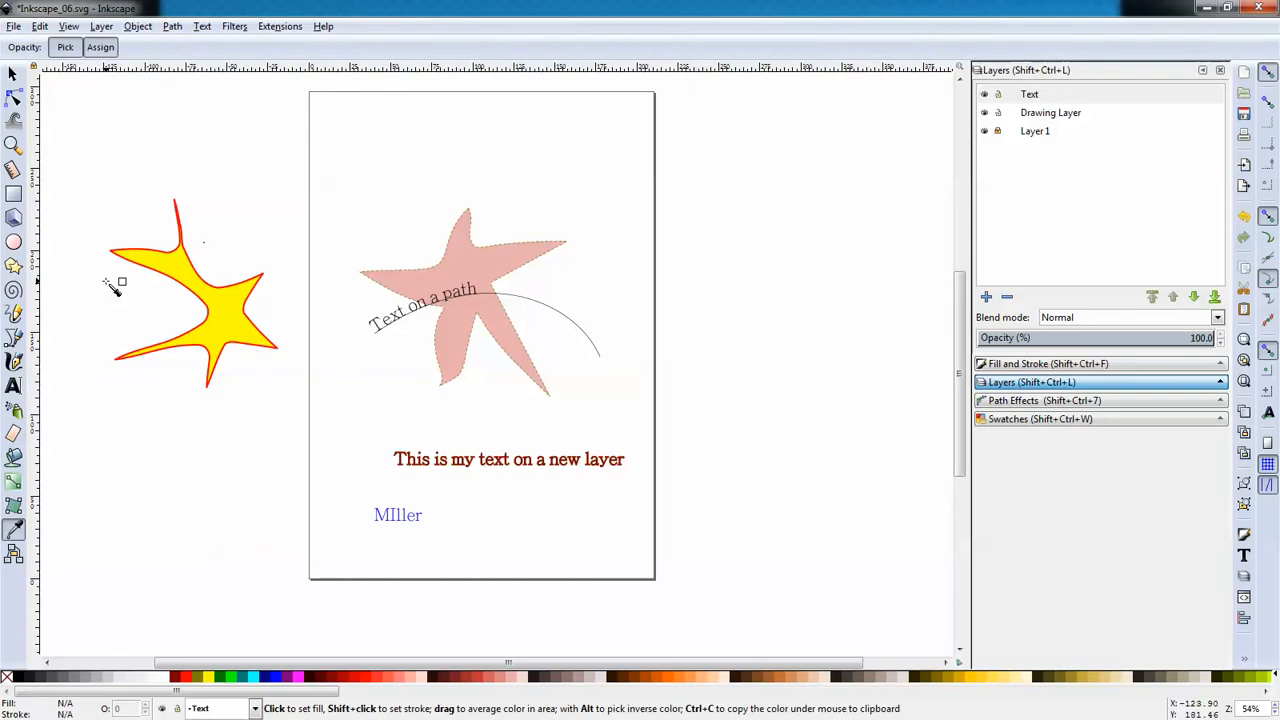
Step: Add the text "Edit this font" in Broadway above the star
click(13, 385)
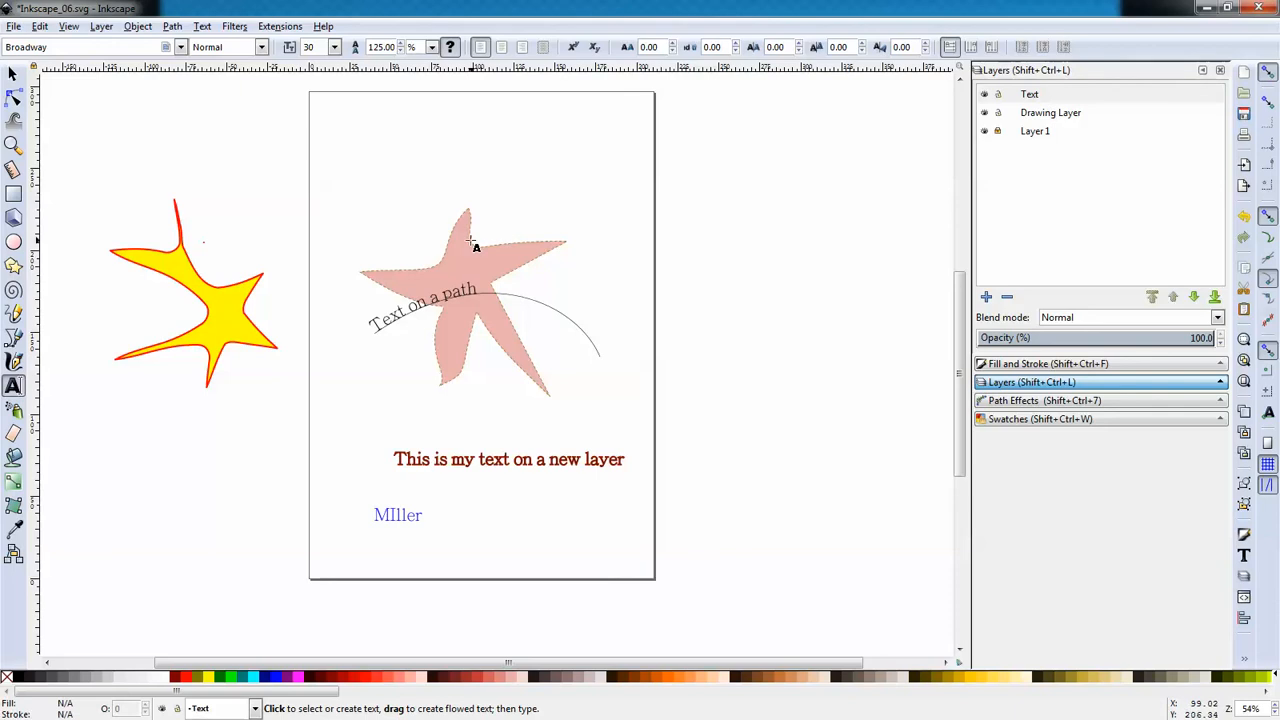
click(372, 165)
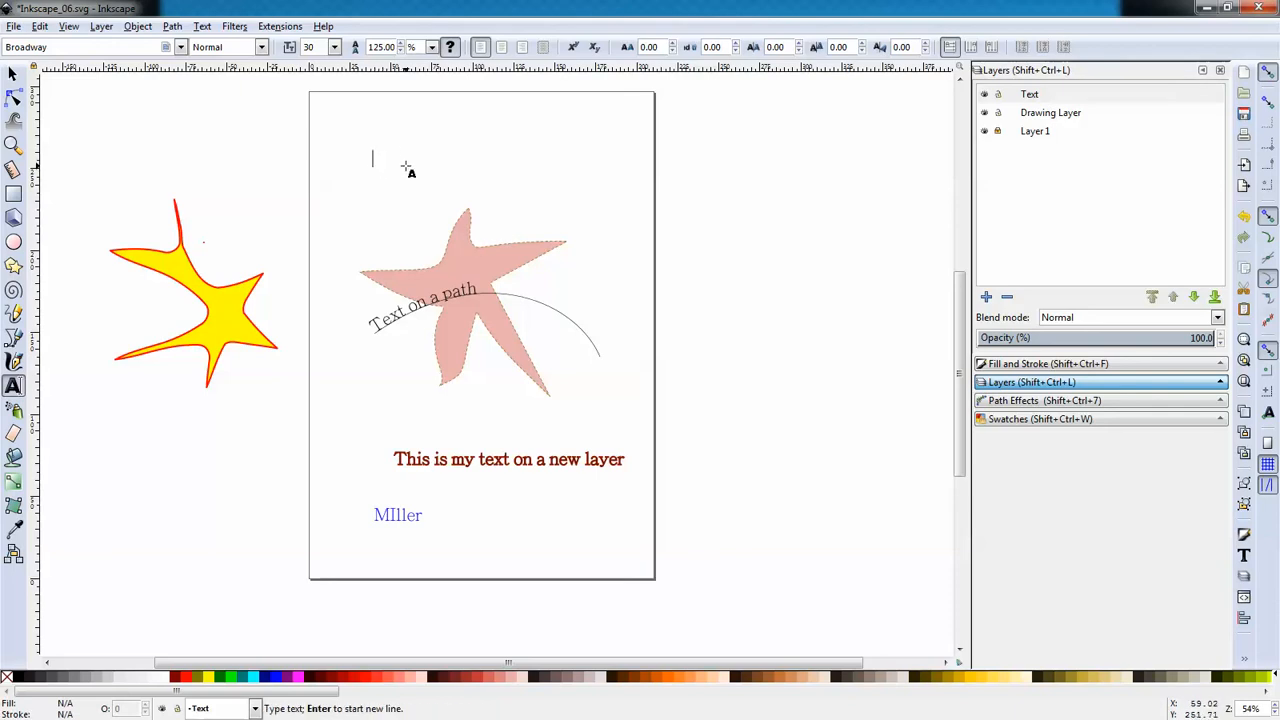
text(Edit this t)
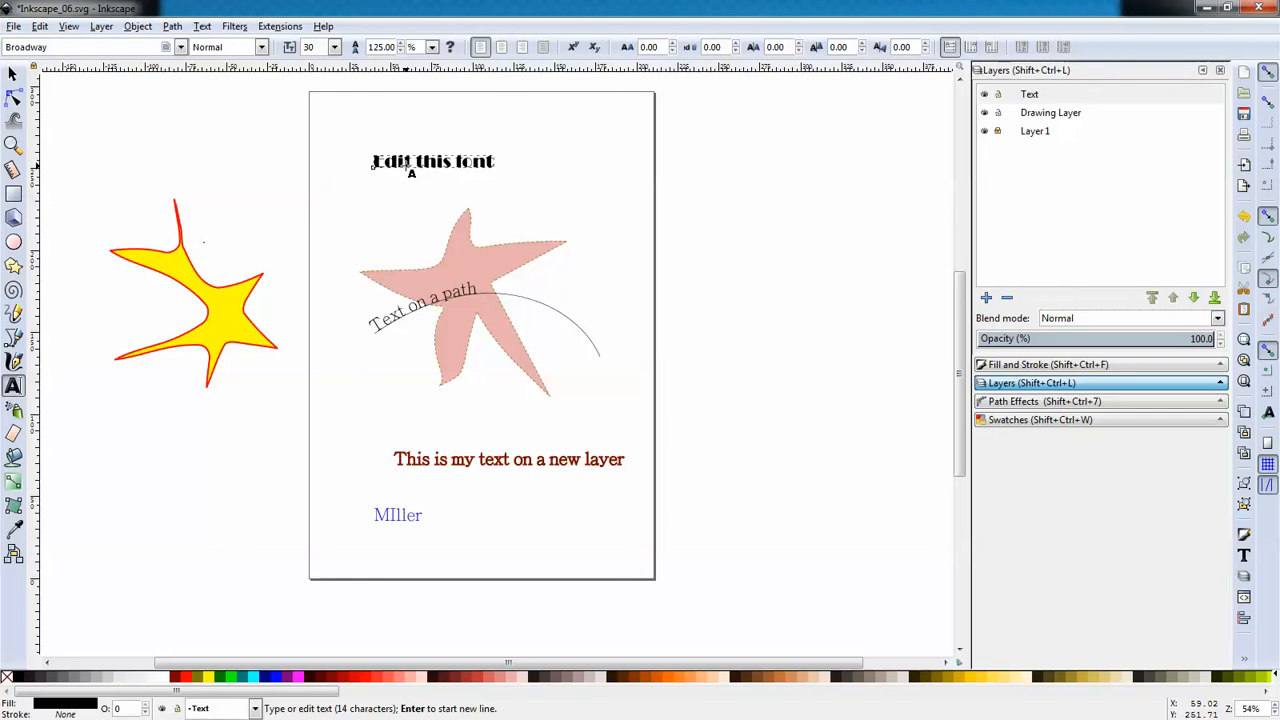
Step: Convert the "Edit this font" text object to a path
click(13, 74)
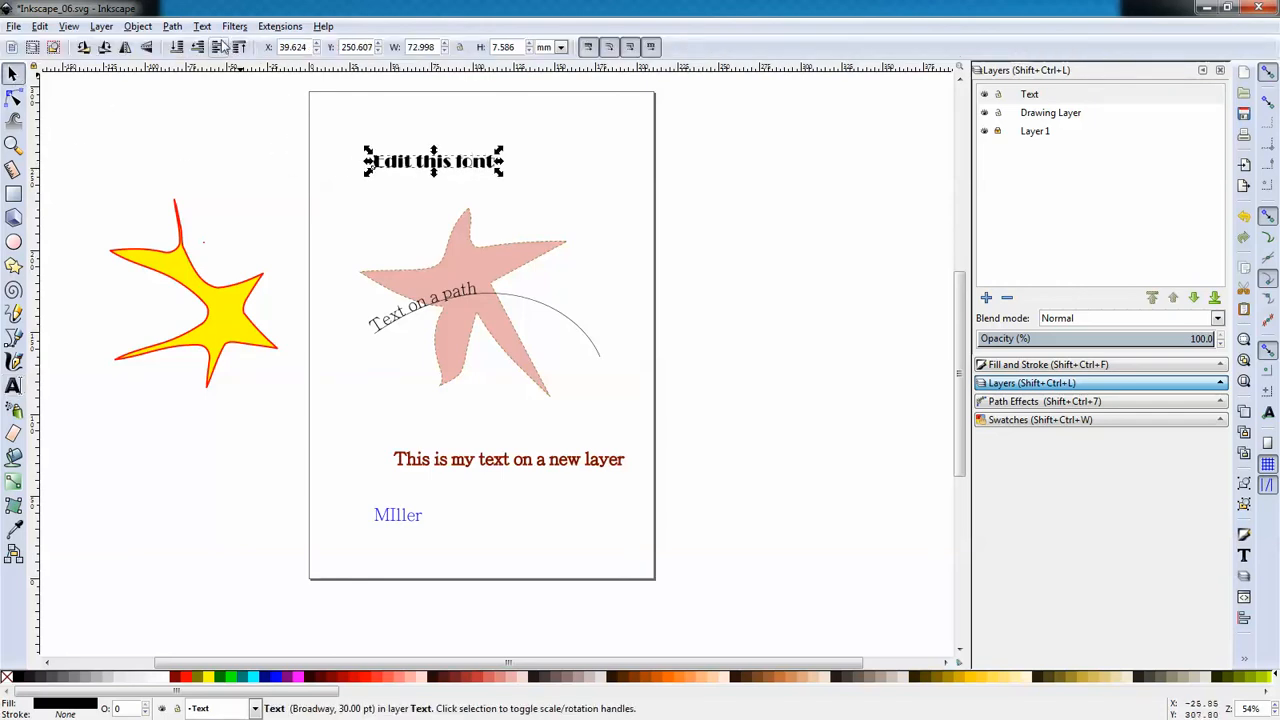
click(180, 30)
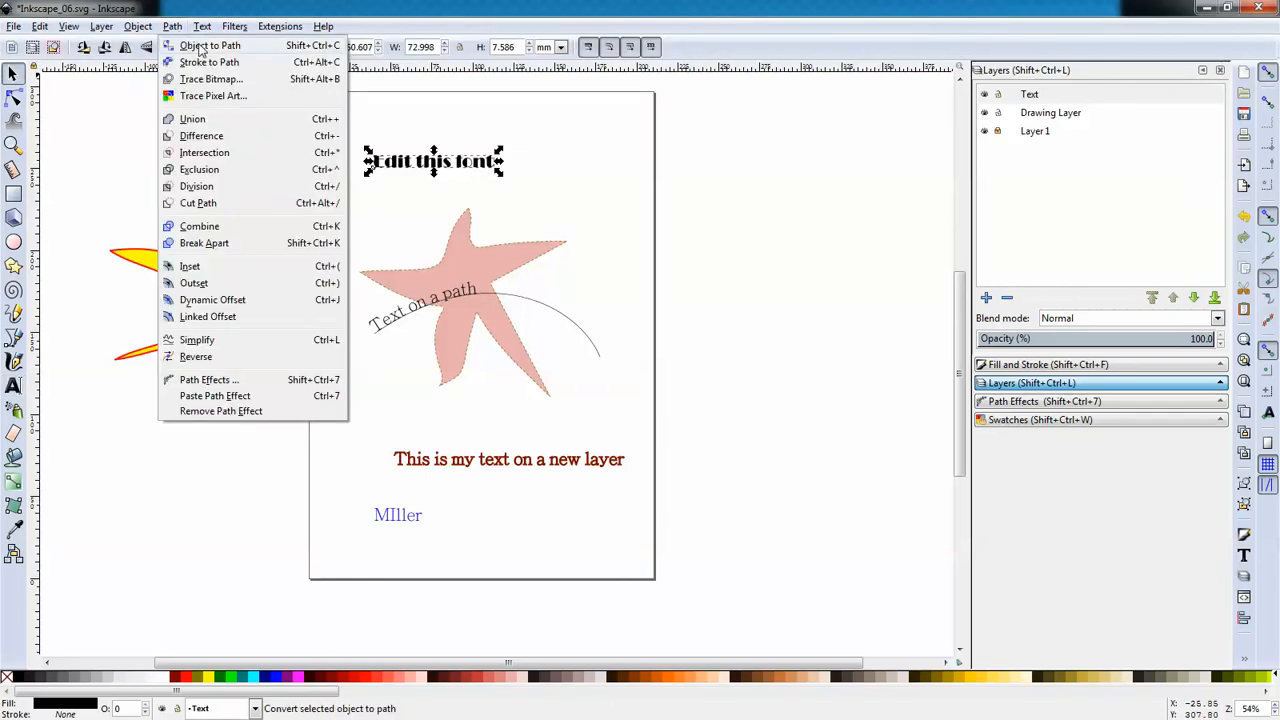
click(205, 45)
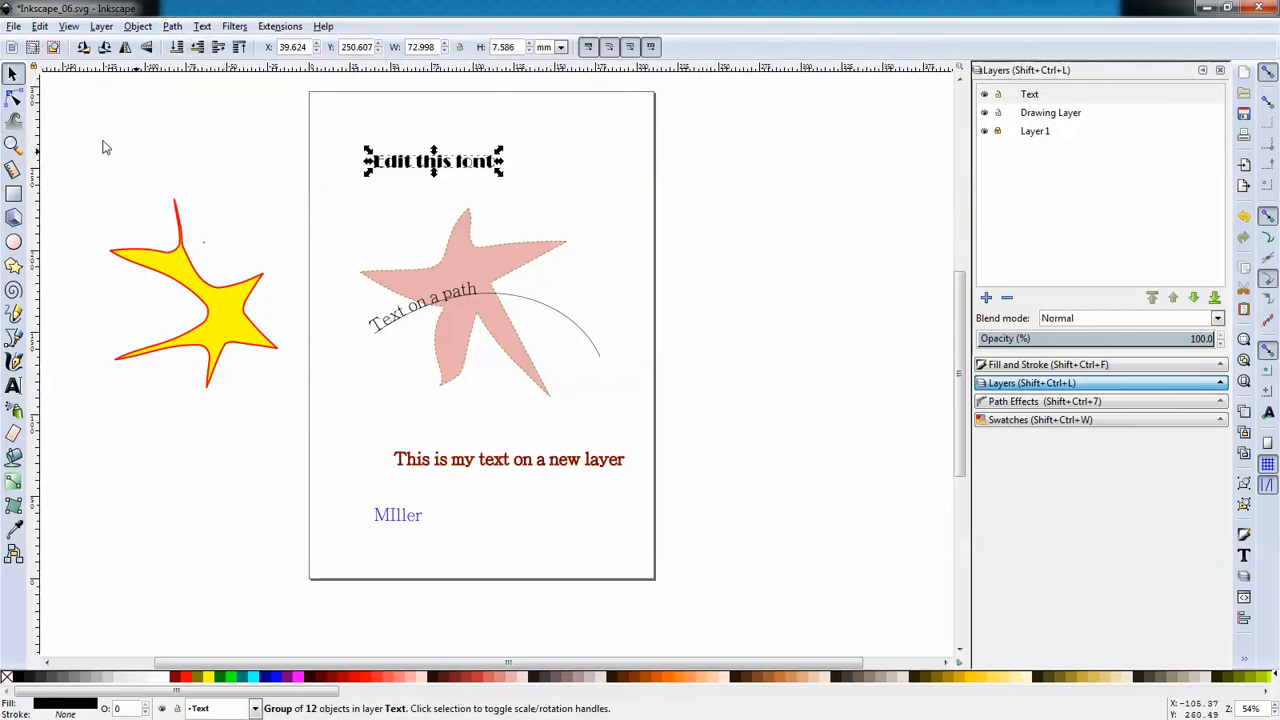
Step: Reshape the lower curve of the letter s in "this" by moving its nodes outward, one to about X 86.3, Y 250.4 mm
click(14, 97)
click(447, 162)
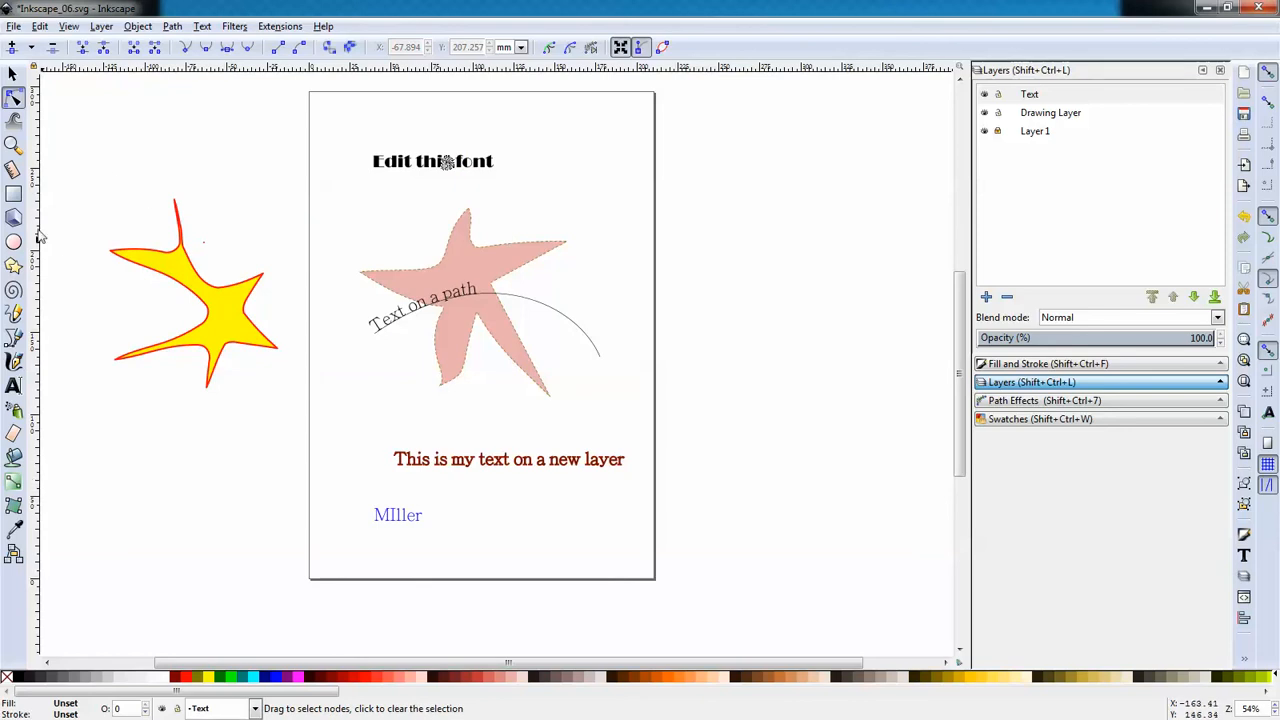
click(13, 145)
click(446, 172)
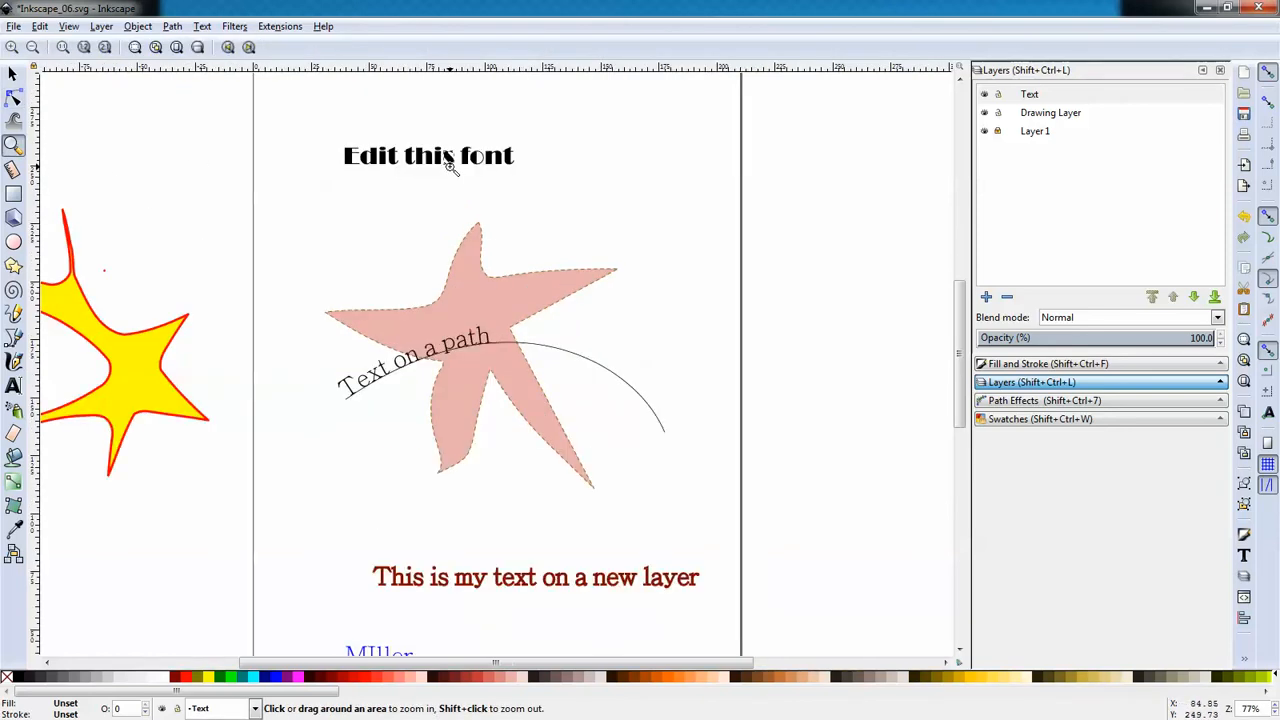
click(449, 164)
click(449, 164)
click(450, 162)
click(450, 162)
click(451, 160)
click(451, 160)
click(451, 162)
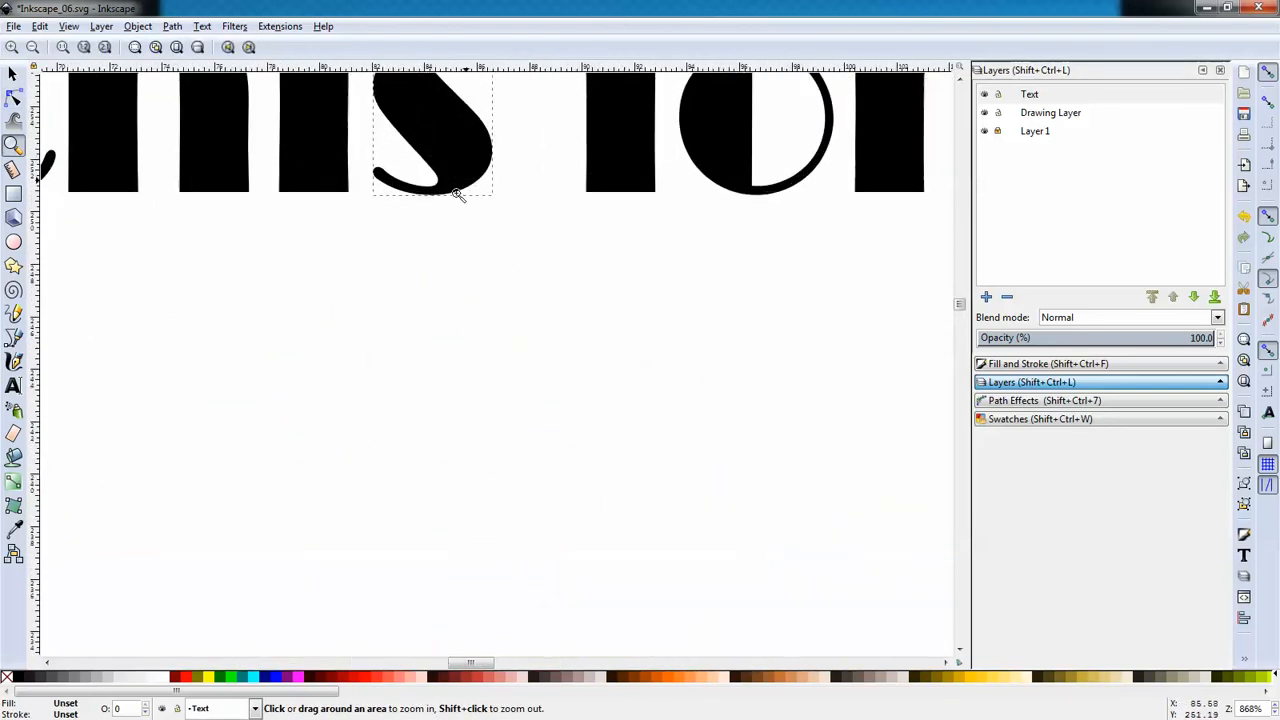
click(13, 97)
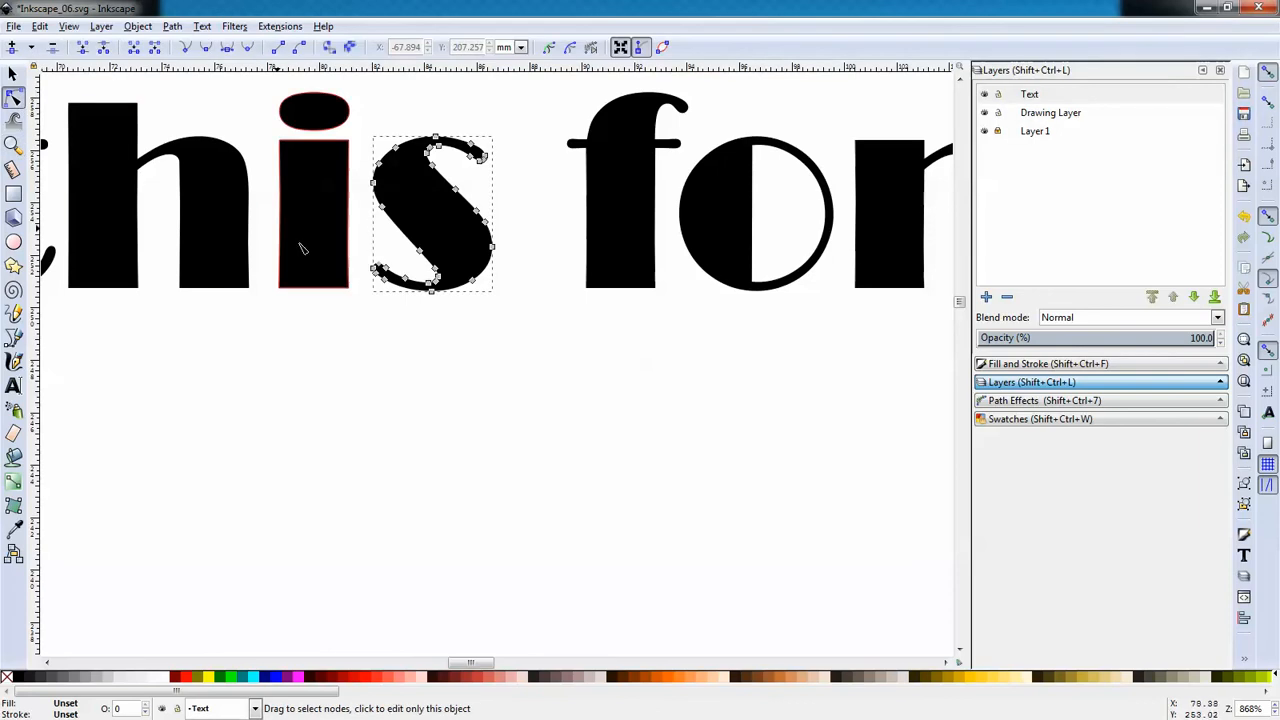
drag(434, 293, 485, 297)
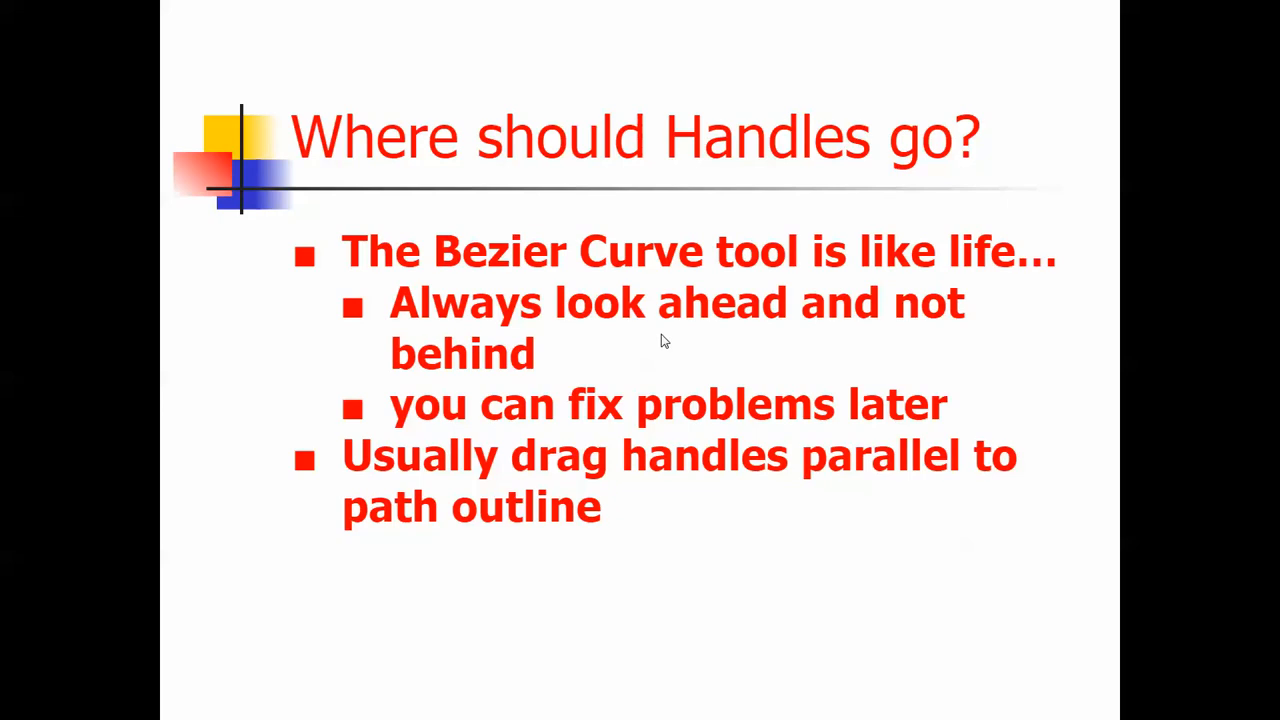
Step: Bring the drawing window back over the slides and save the Inkscape_06.svg document
click(661, 334)
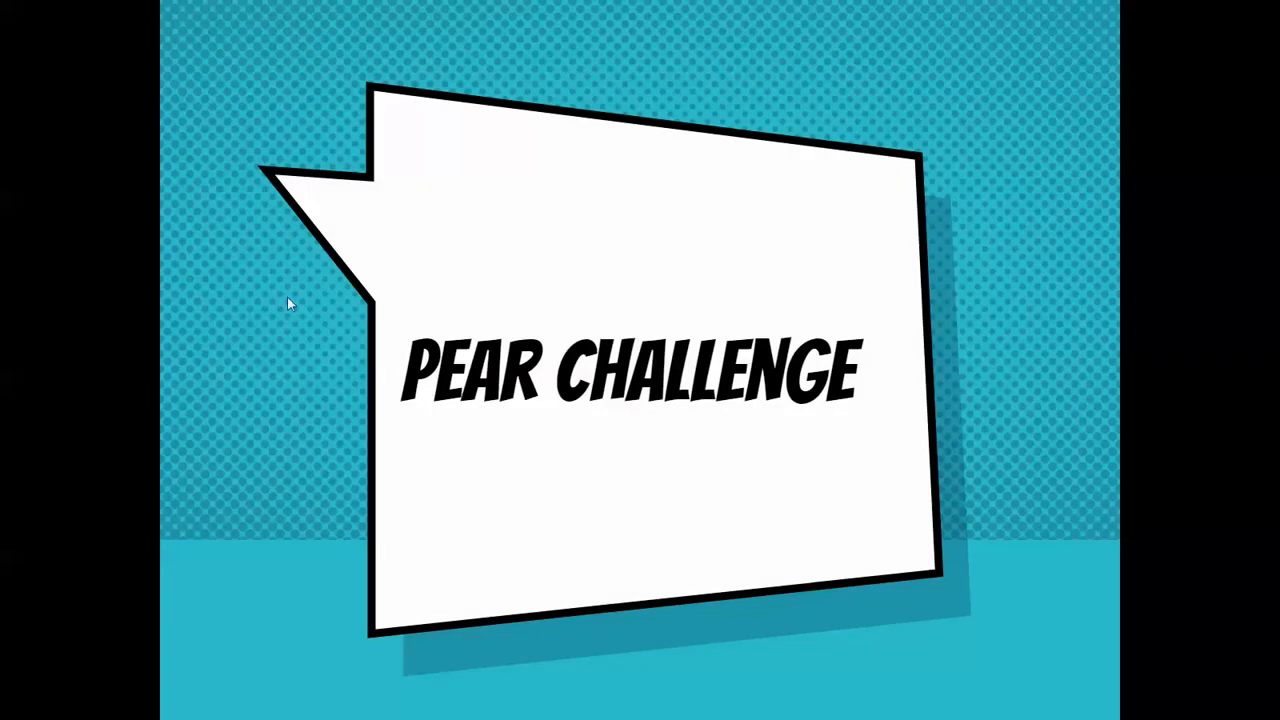
drag(0, 268, 676, 110)
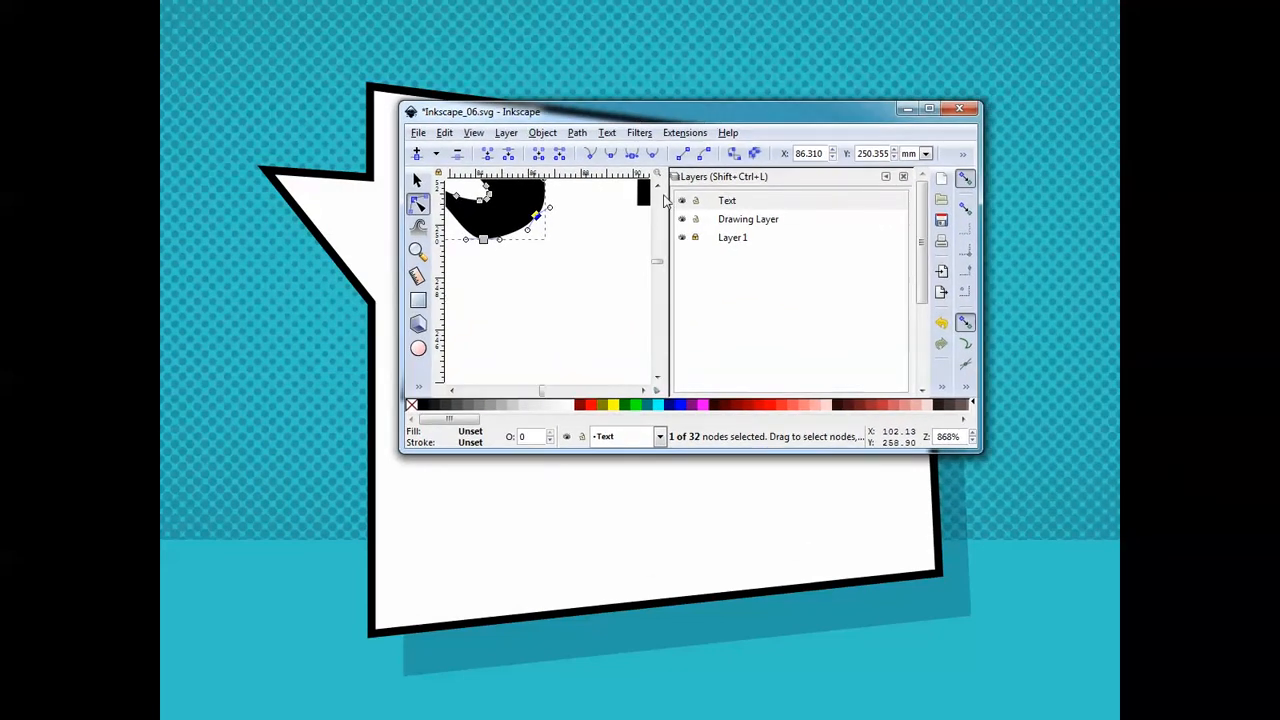
click(418, 133)
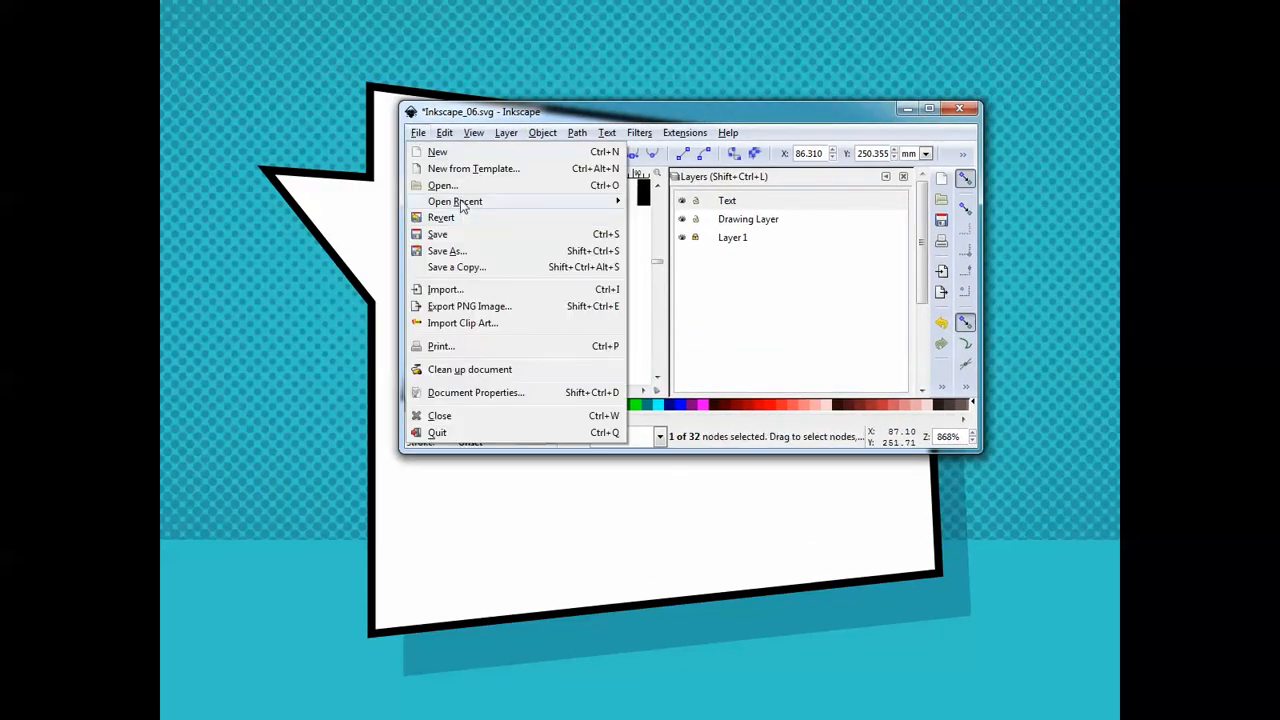
click(465, 234)
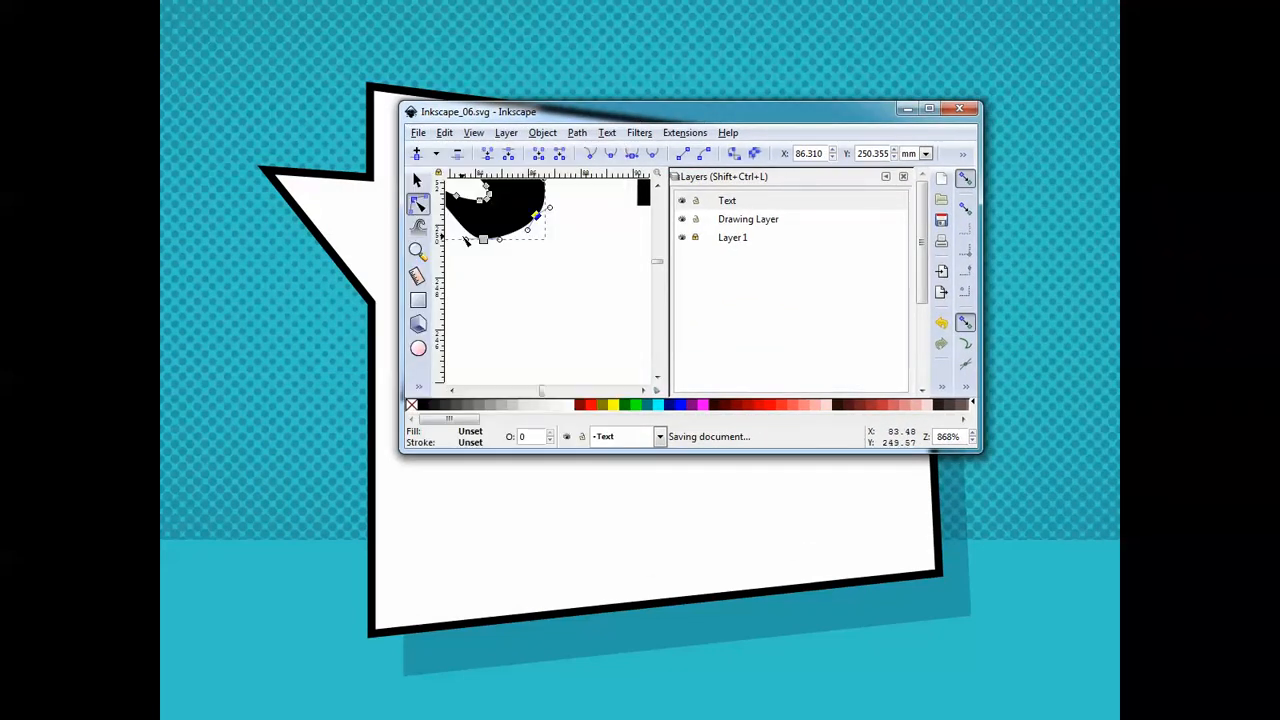